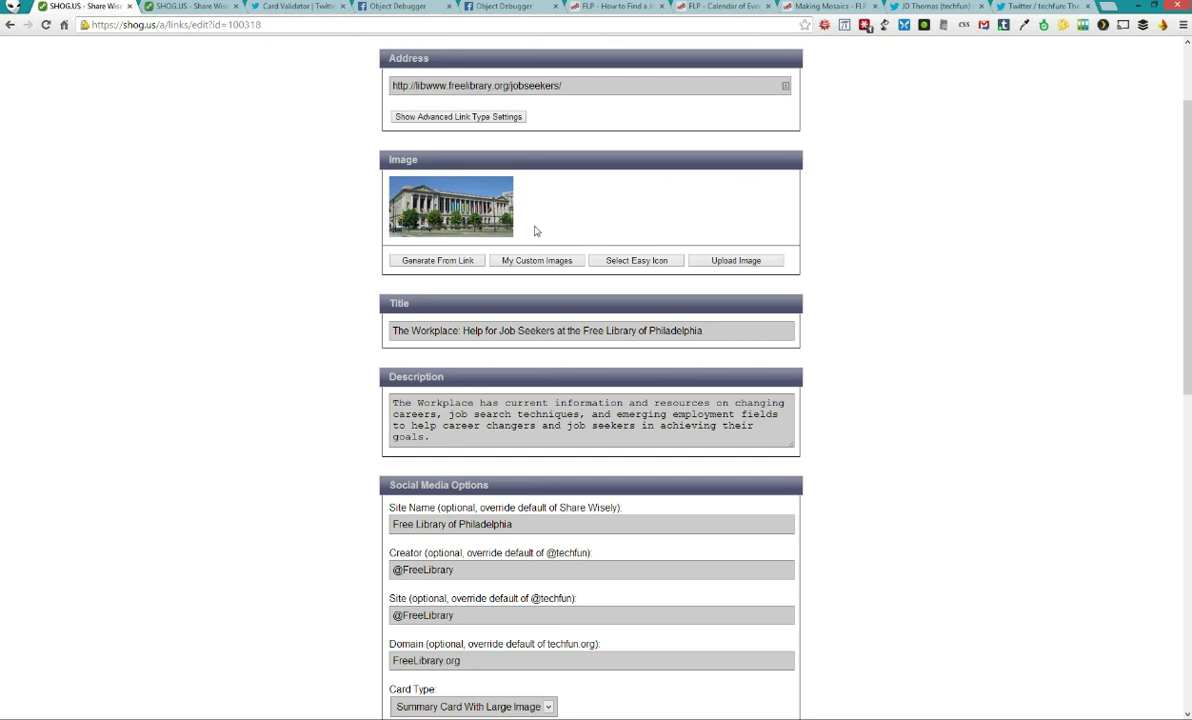
Show the job-seekers link's custom images and compare them with the original Free Library job page
click(490, 260)
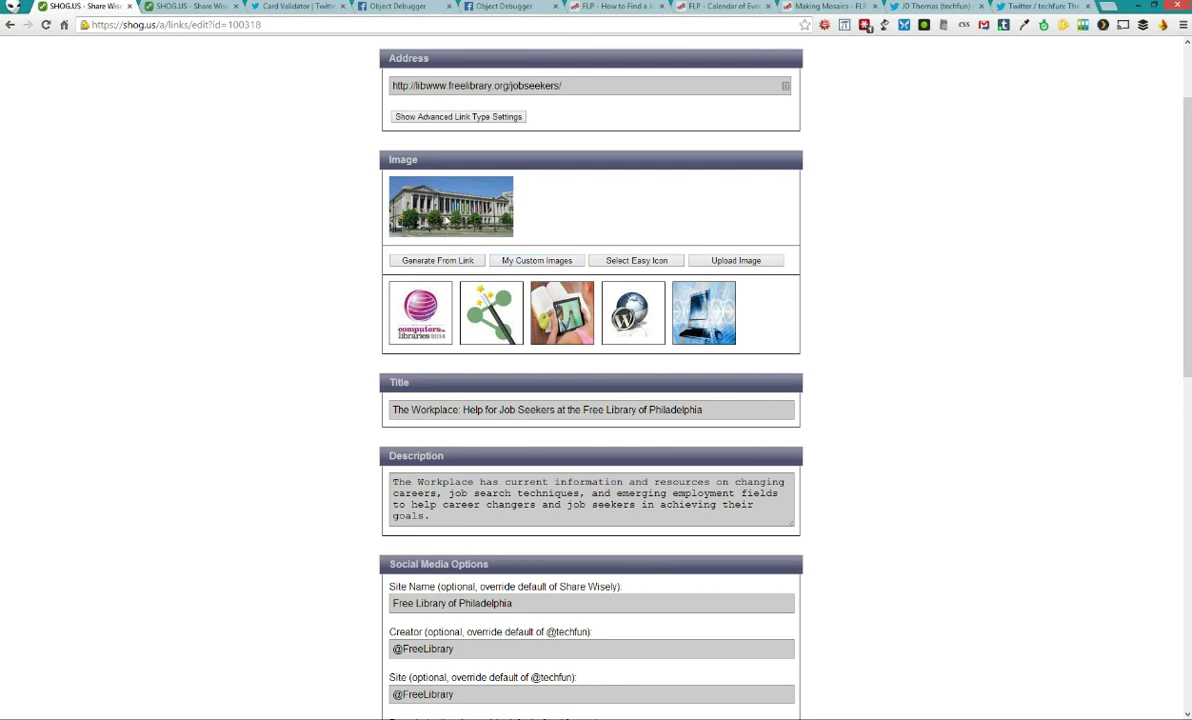
scroll(298, 306, down, 1)
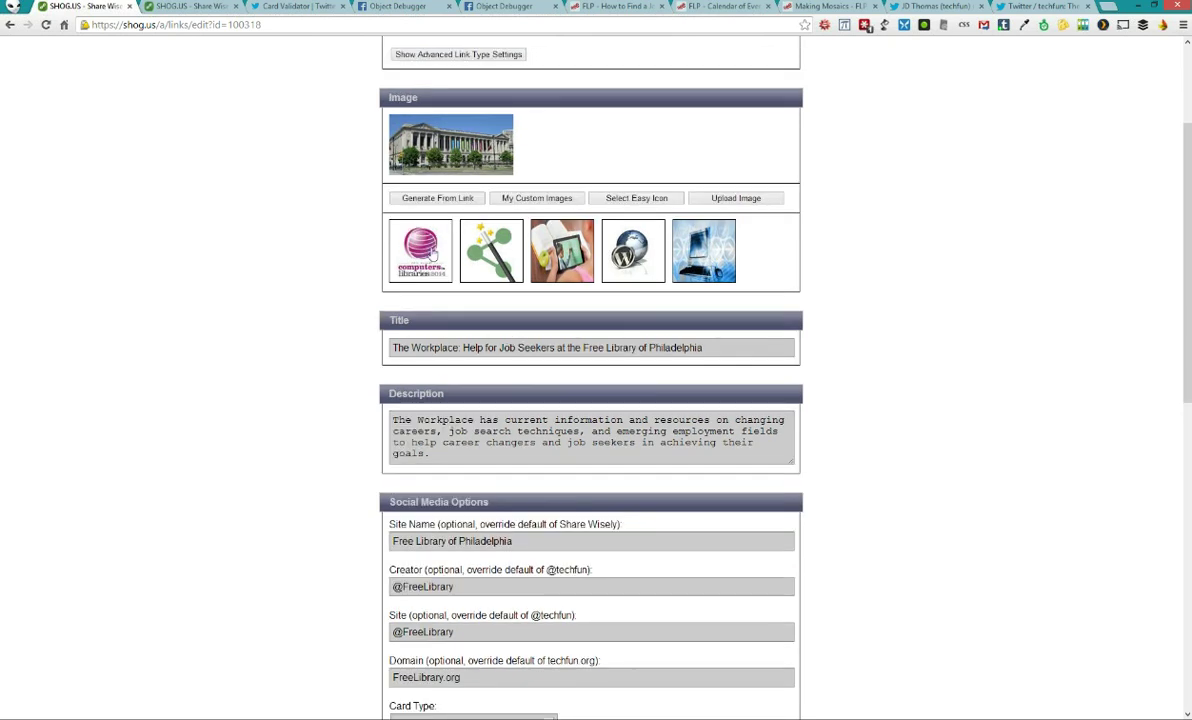
click(619, 7)
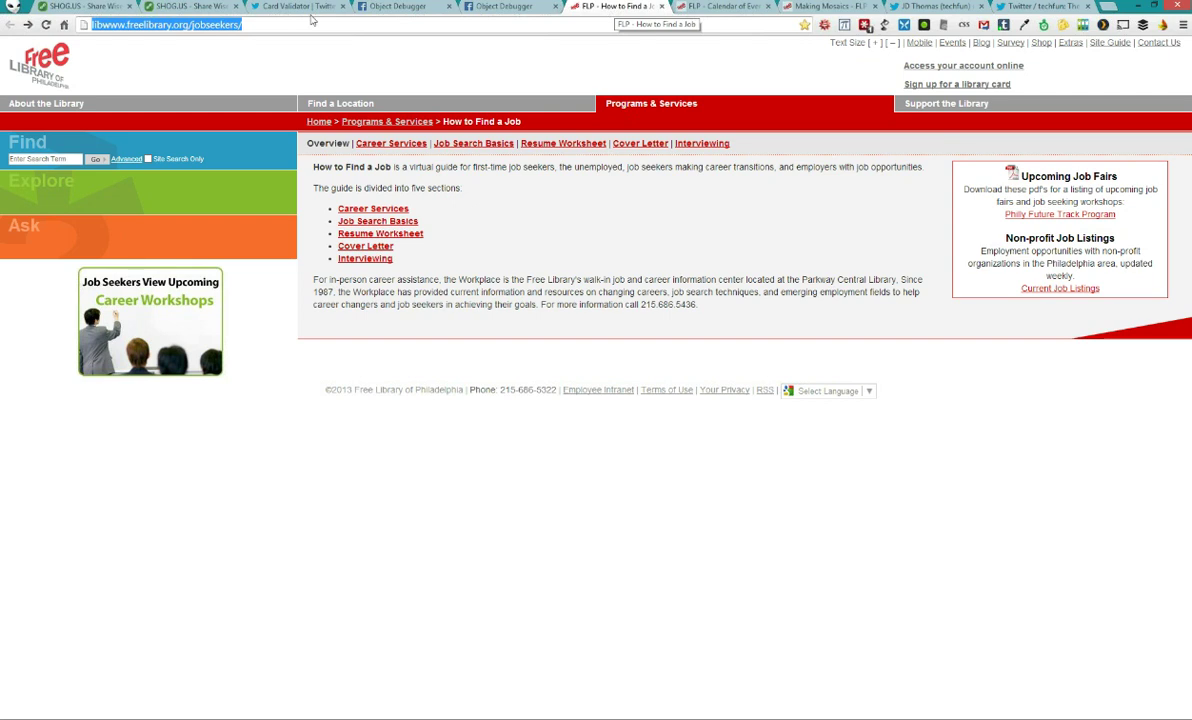
click(190, 6)
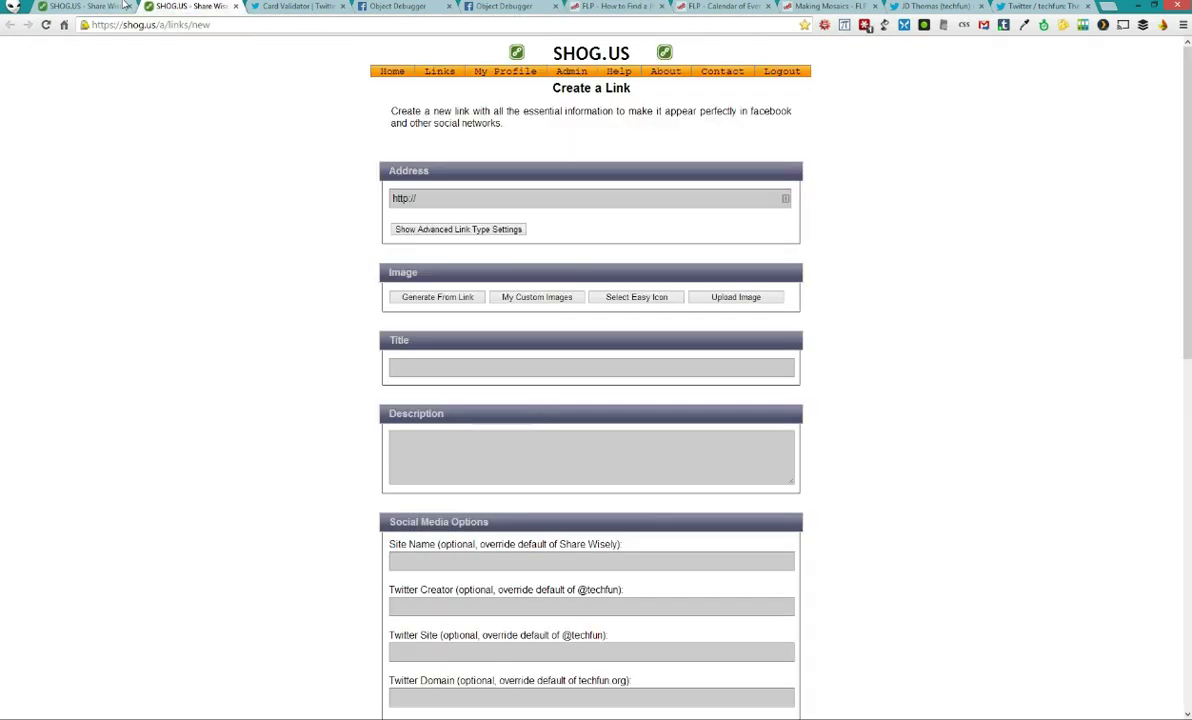
scroll(368, 151, down, 2)
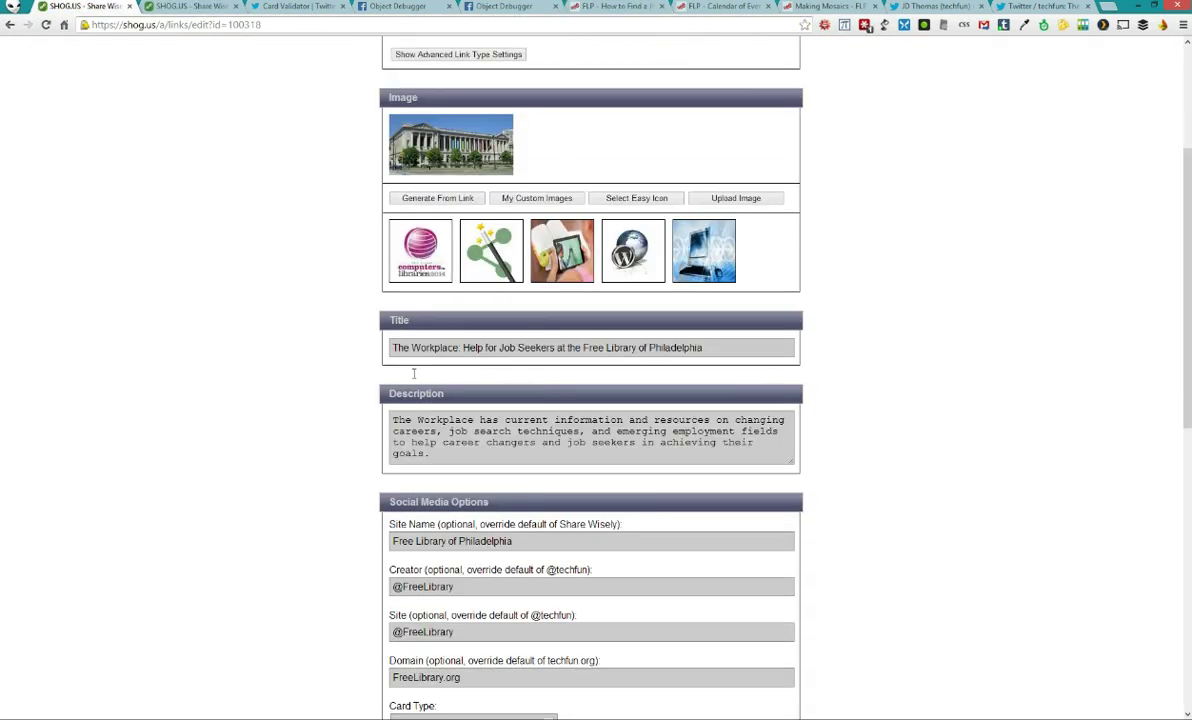
Review the Creator and Tag fields, then save the flp-job-help link to see its preview
scroll(413, 373, down, 1)
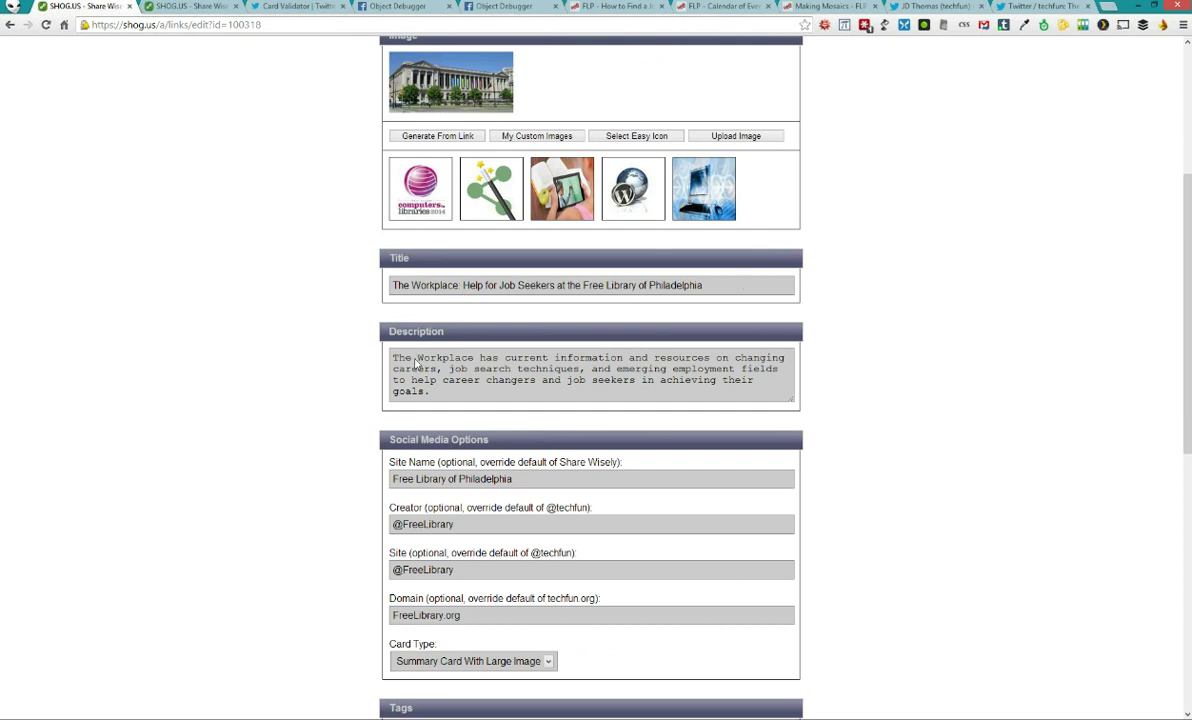
scroll(305, 420, down, 2)
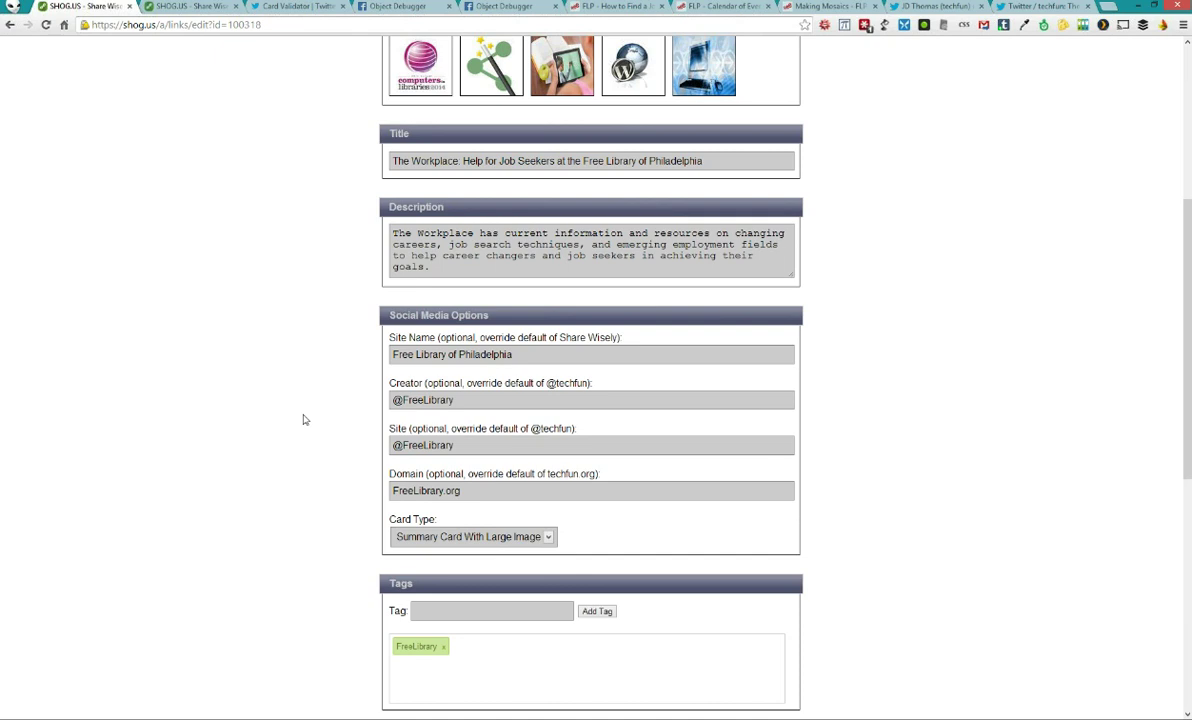
drag(456, 400, 346, 392)
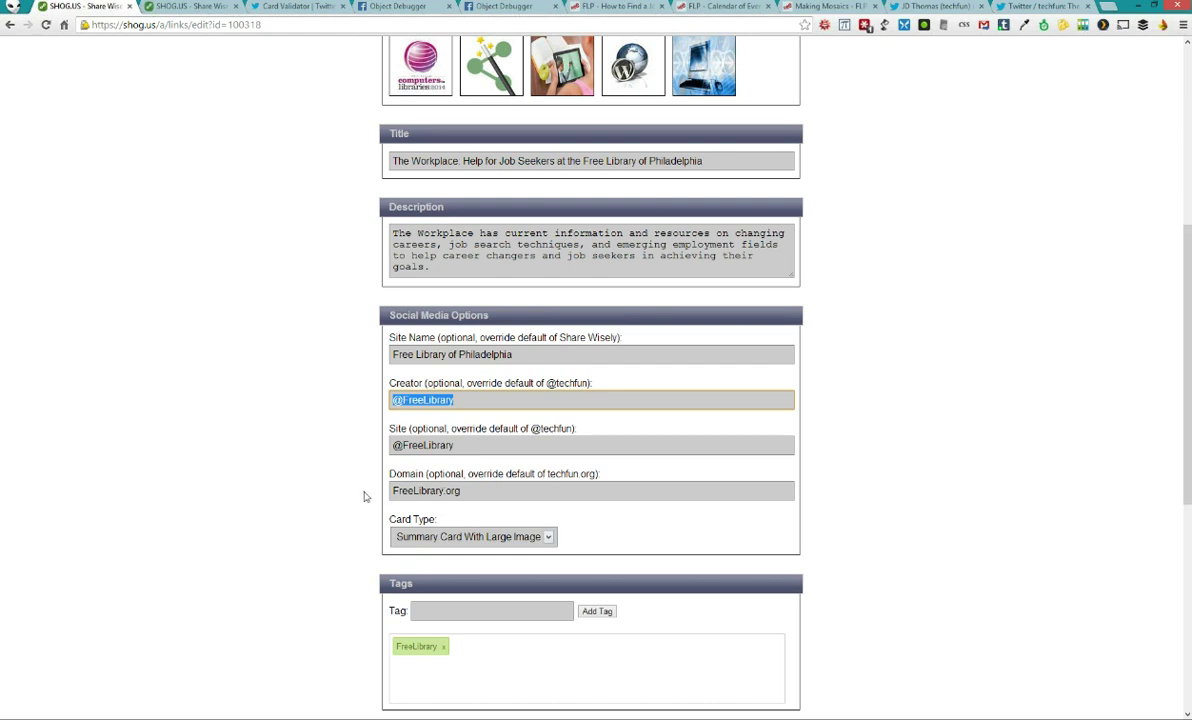
scroll(360, 468, down, 1)
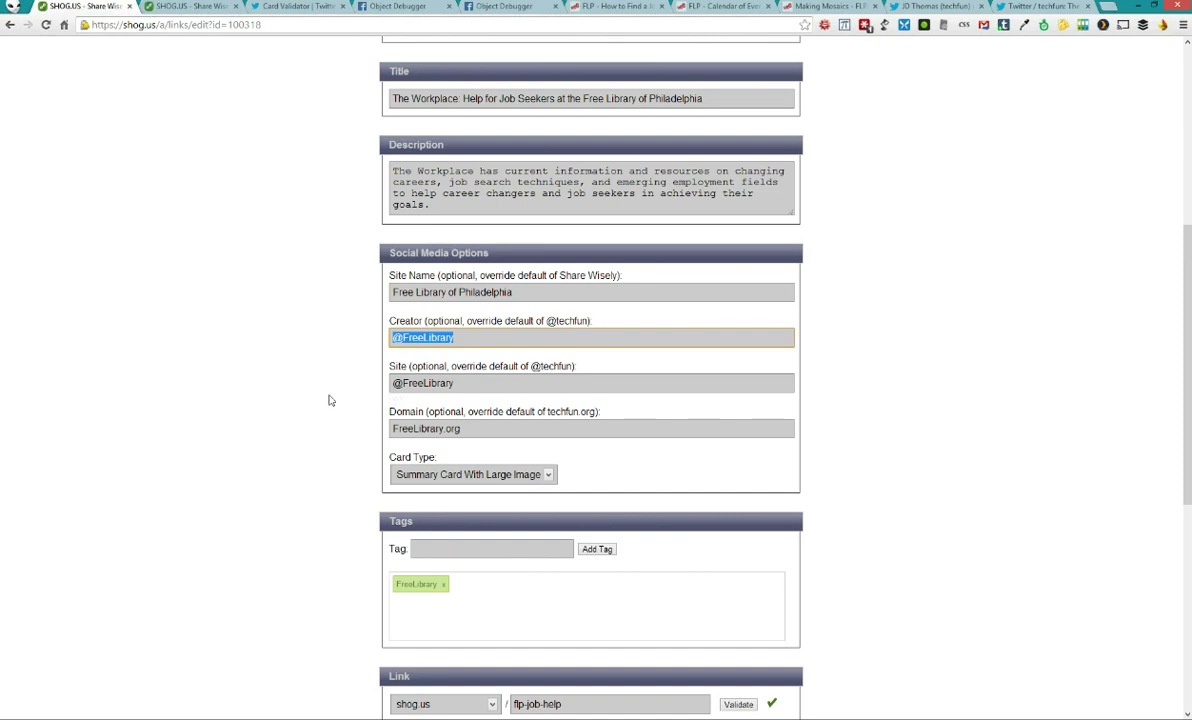
scroll(330, 400, down, 3)
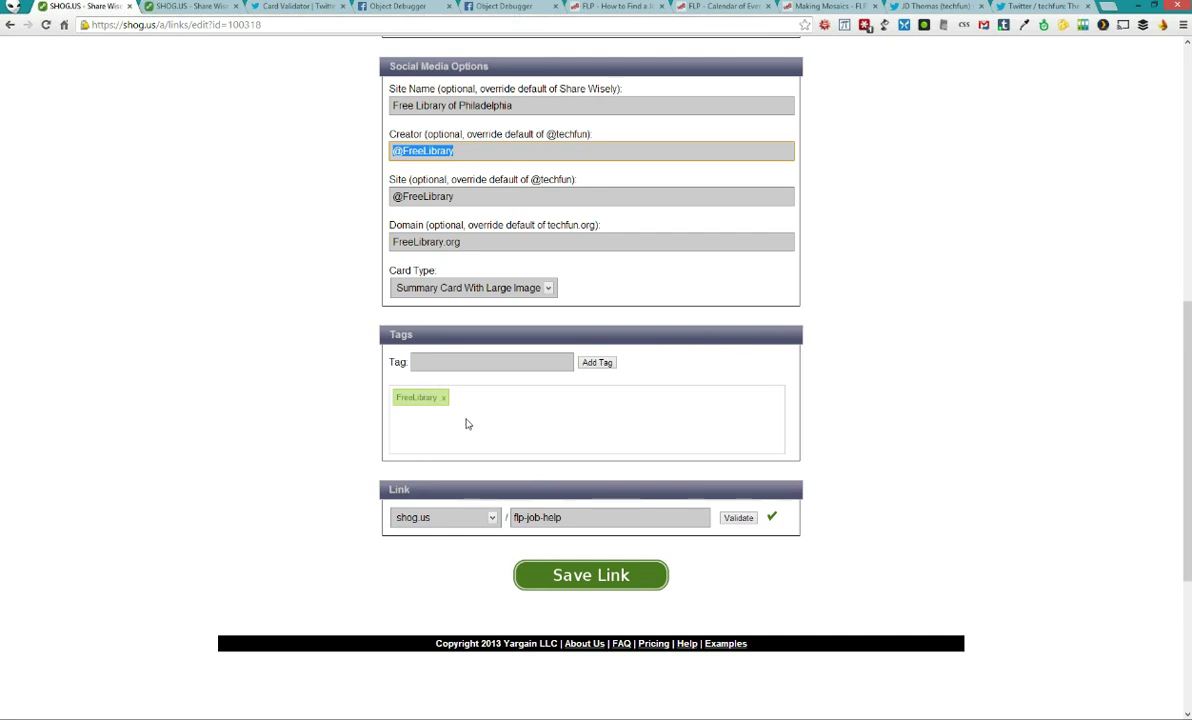
click(452, 362)
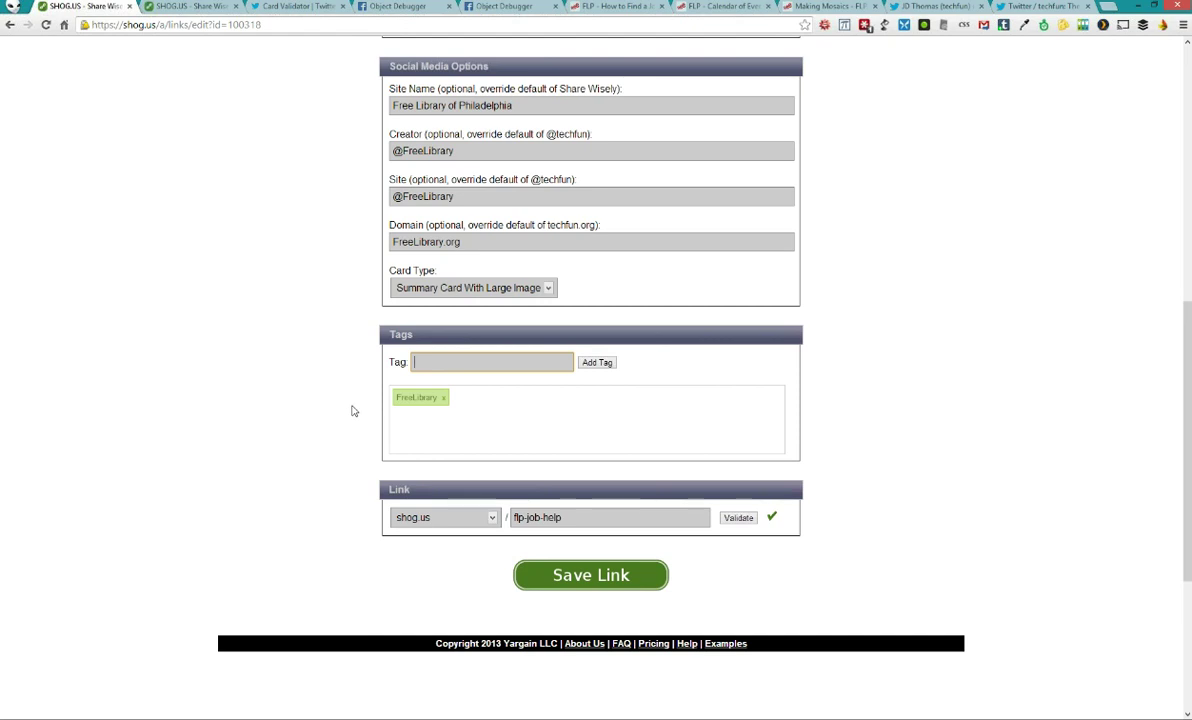
scroll(352, 411, down, 2)
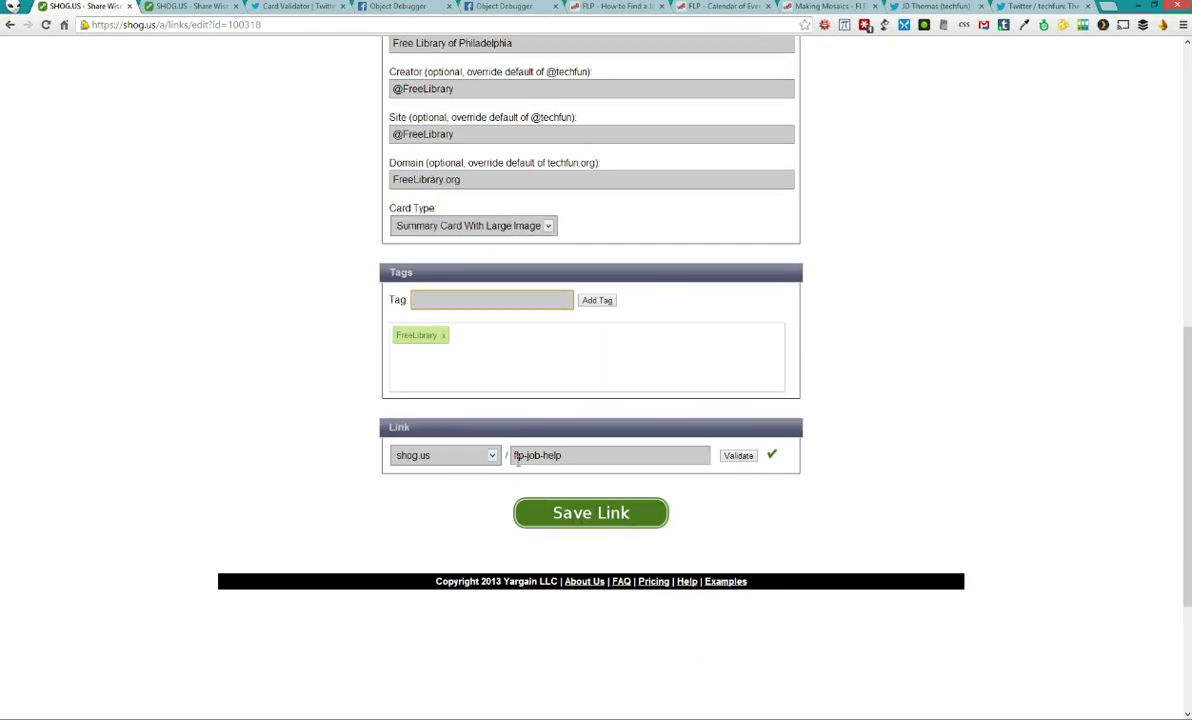
click(624, 515)
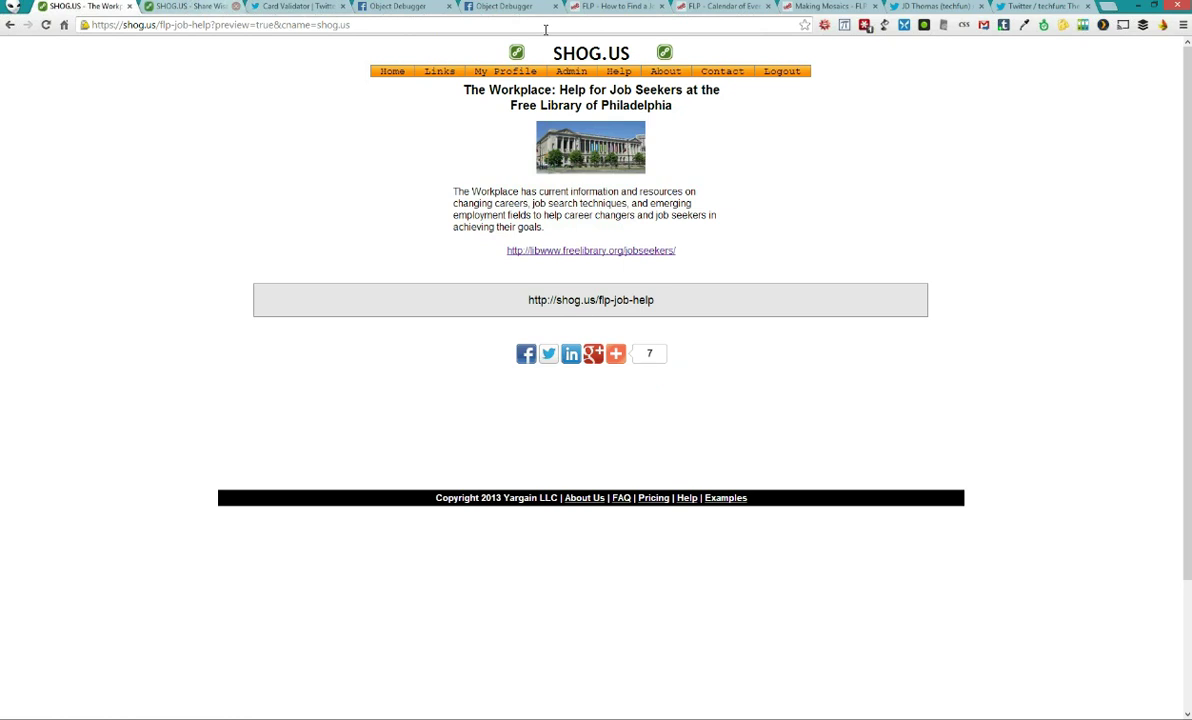
Check the flp-job-help tweet's summary card on Twitter, then return to the SHOG.US preview
click(950, 6)
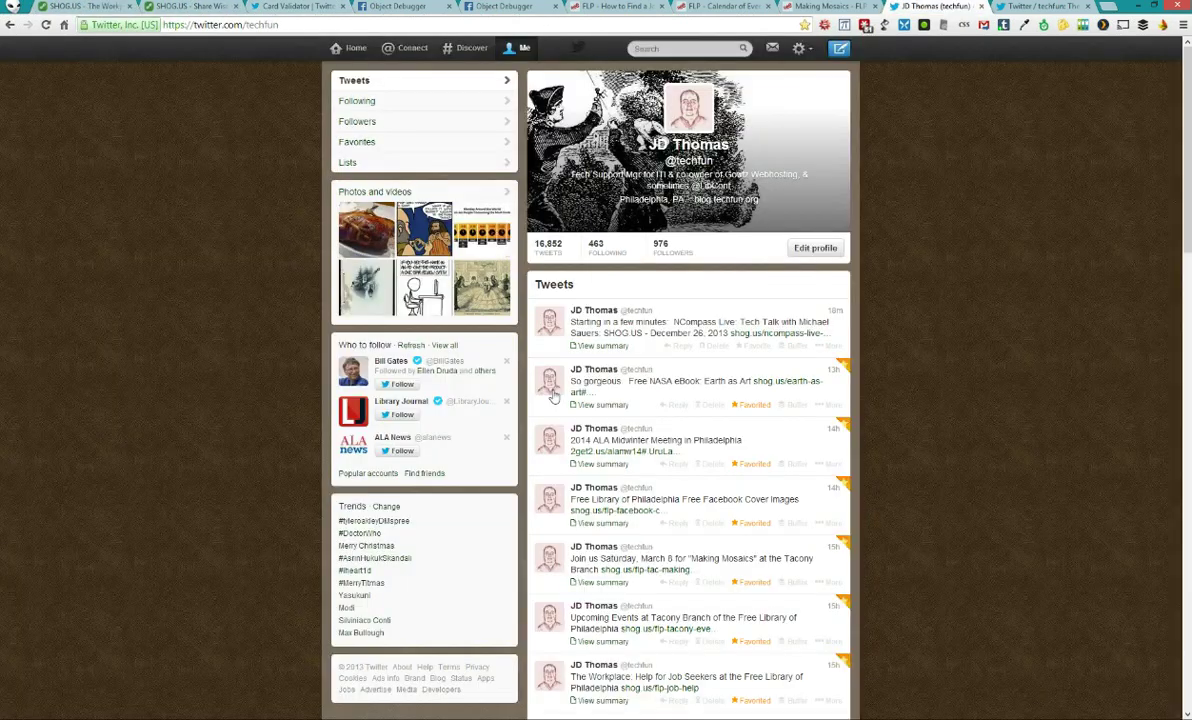
scroll(267, 328, down, 2)
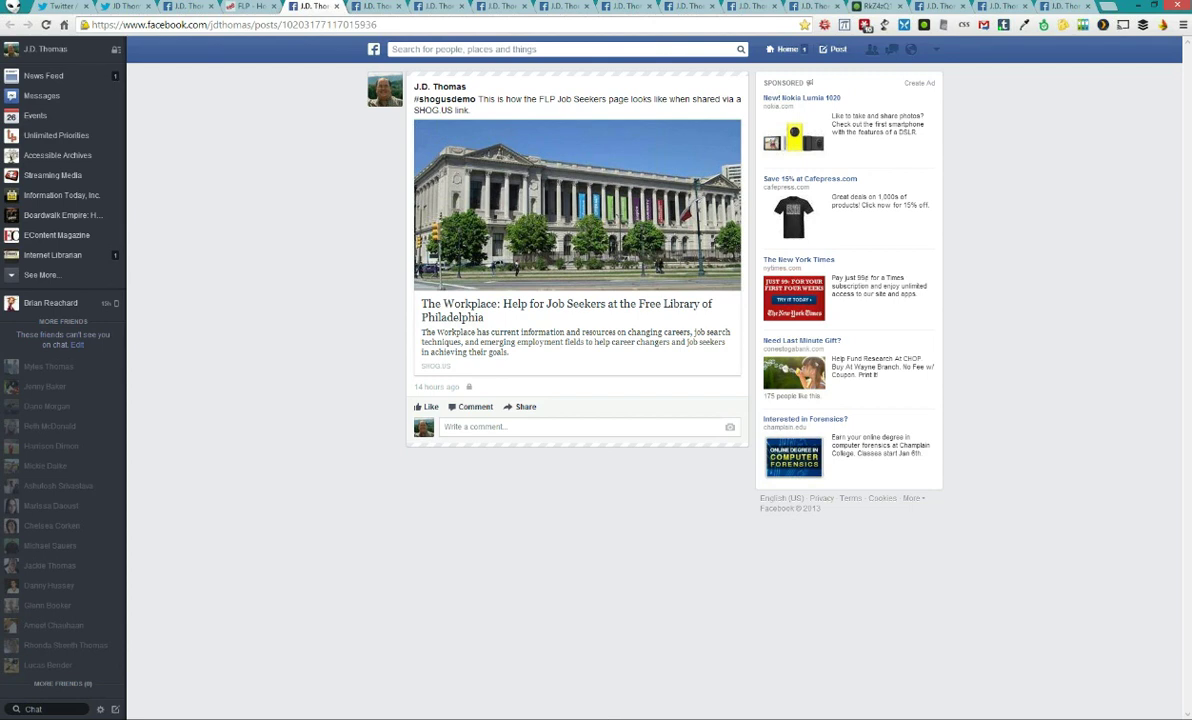
key(alt+Tab)
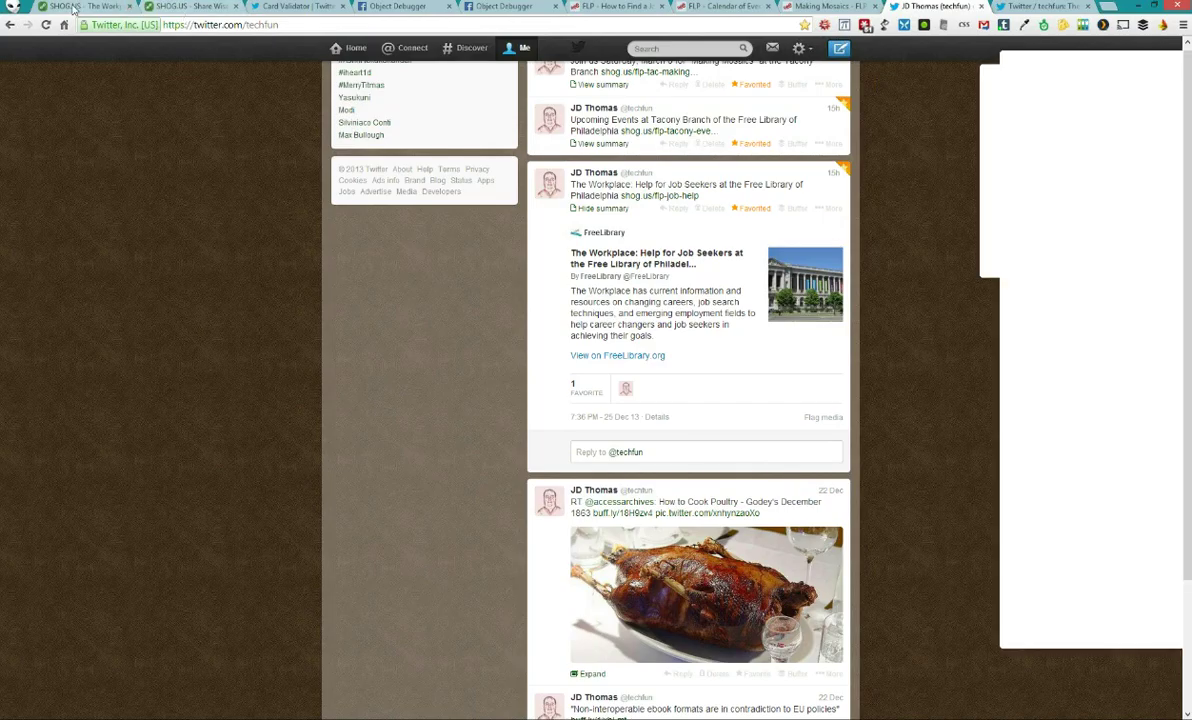
key(alt+Tab)
Open Links > Manage My Links, then switch to the Facebook post sharing the NASA PDF directly
mouse_move(439, 72)
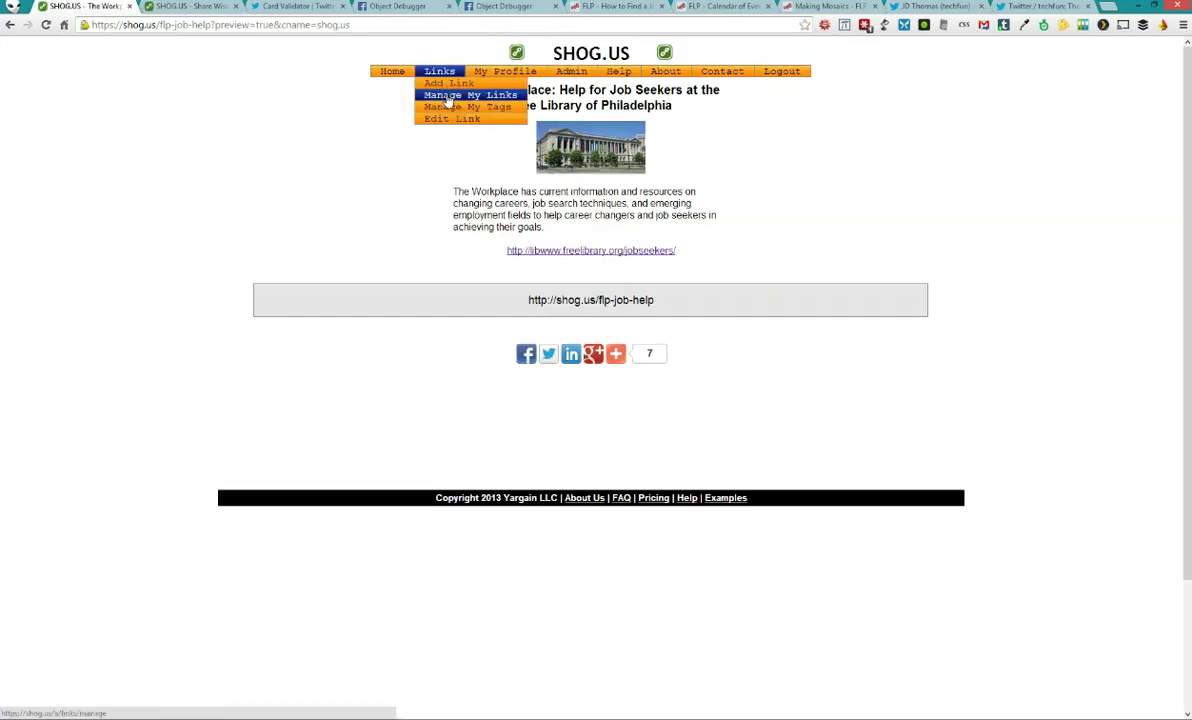
click(447, 96)
scroll(718, 297, down, 3)
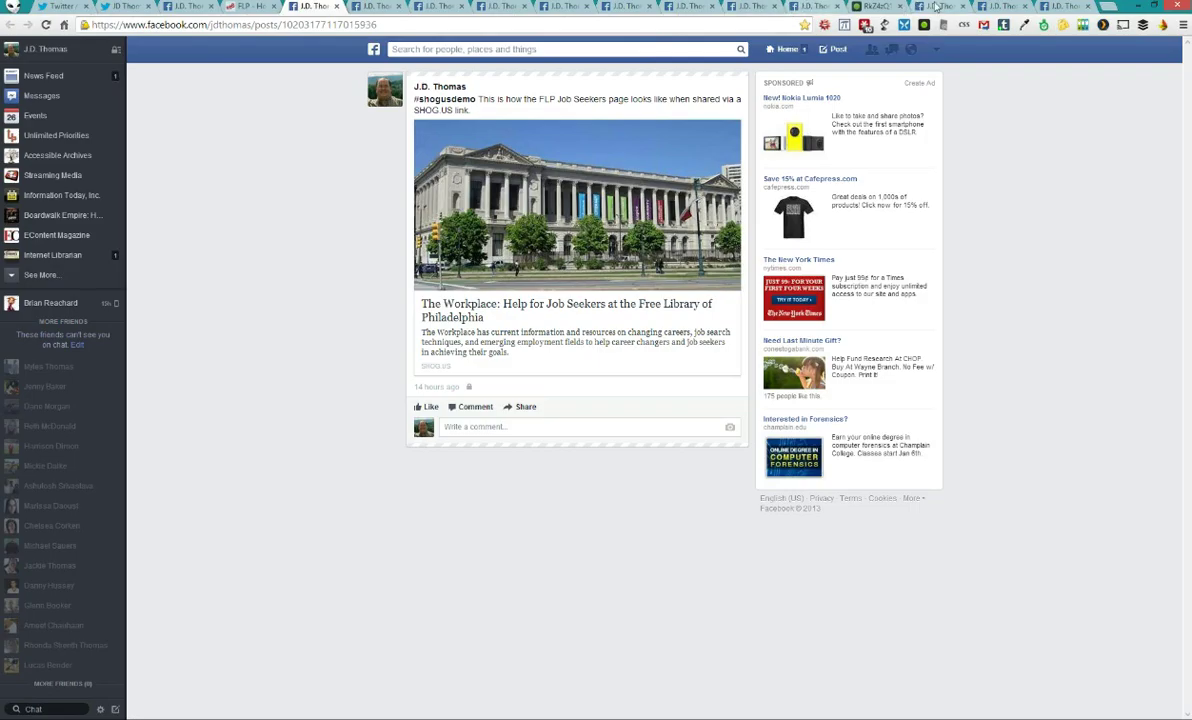
click(918, 8)
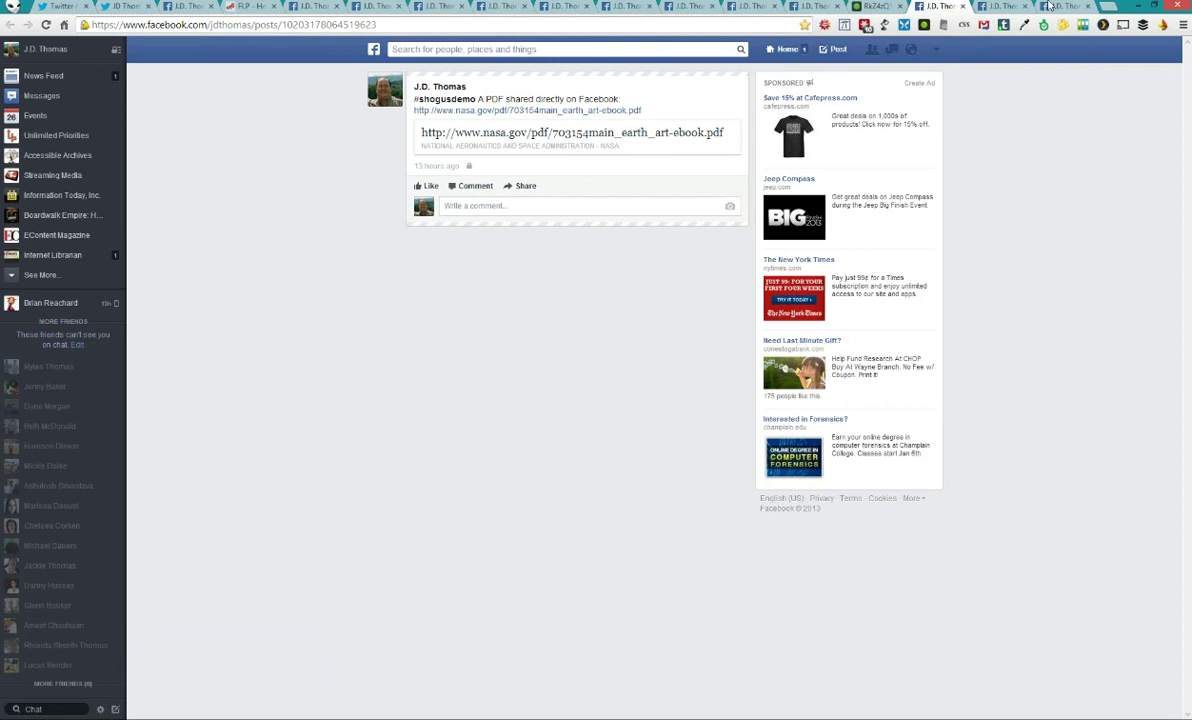
Compare the direct and SHOG.US NASA earth_art-ebook.pdf posts, ending on the Tacony calendar post
click(993, 8)
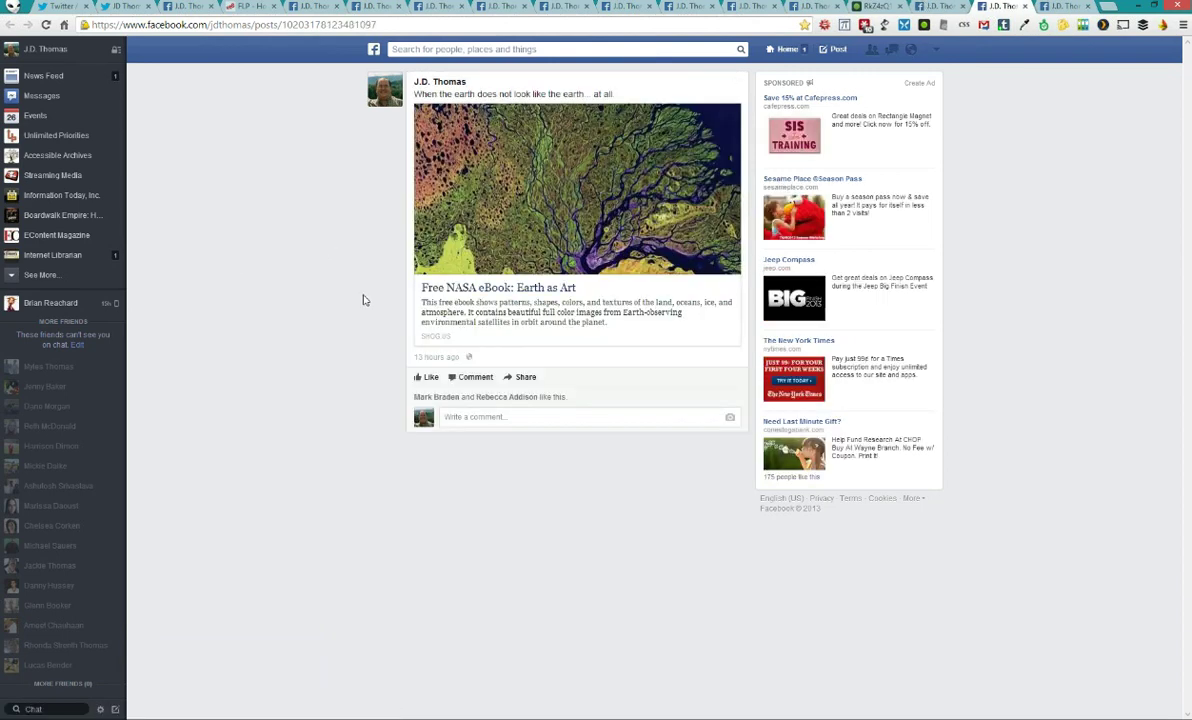
click(438, 266)
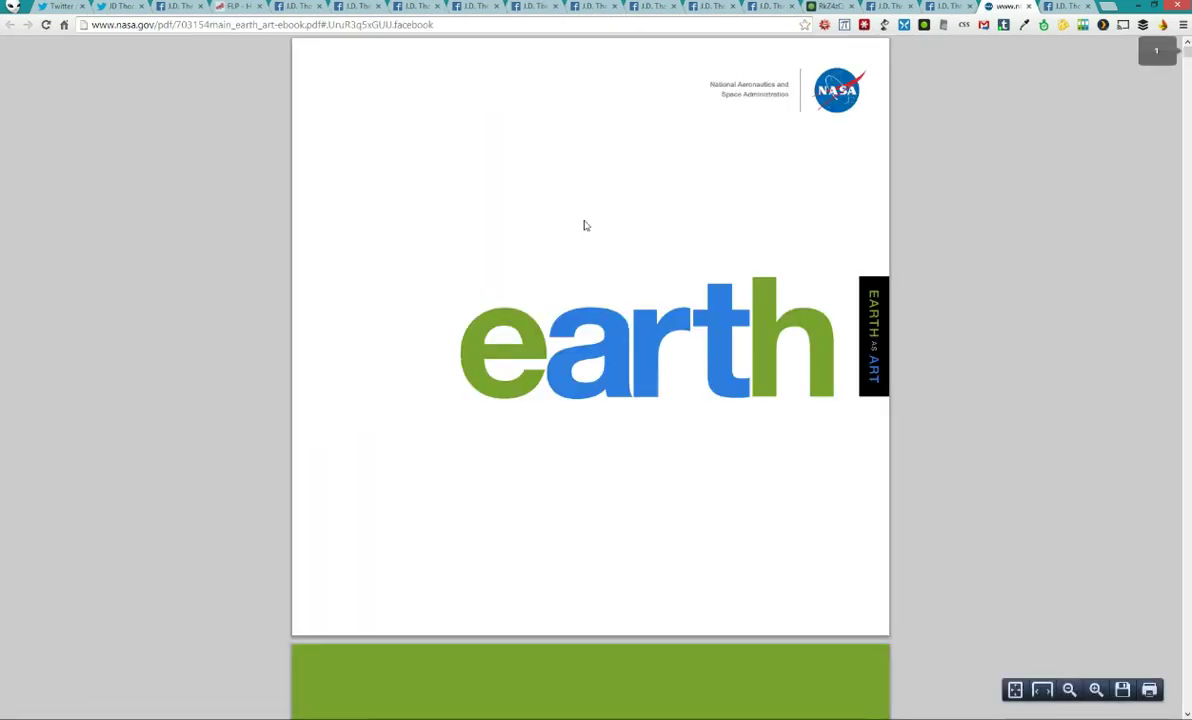
click(868, 7)
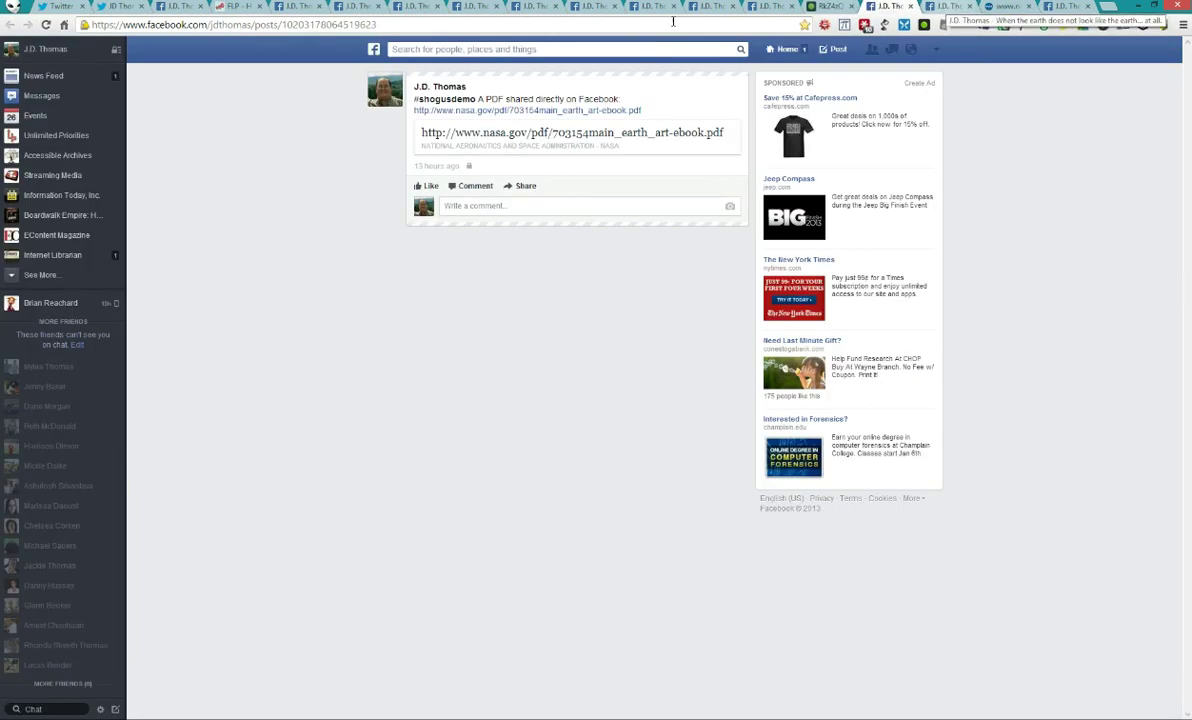
click(948, 8)
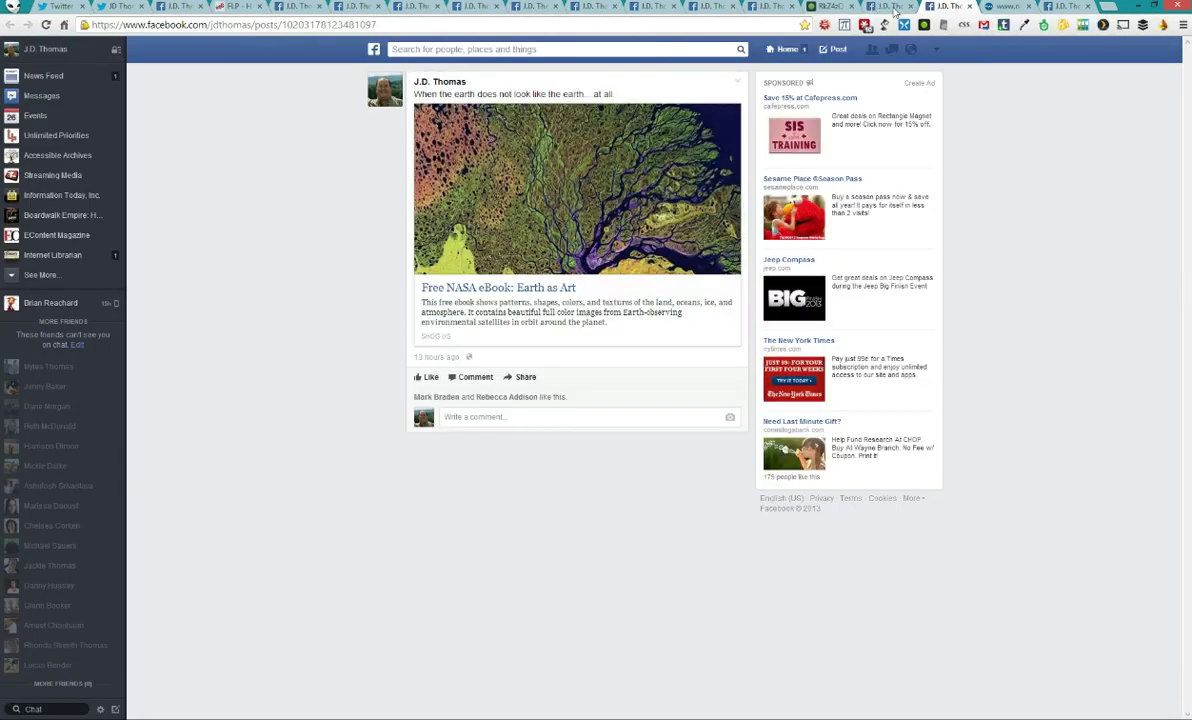
click(896, 10)
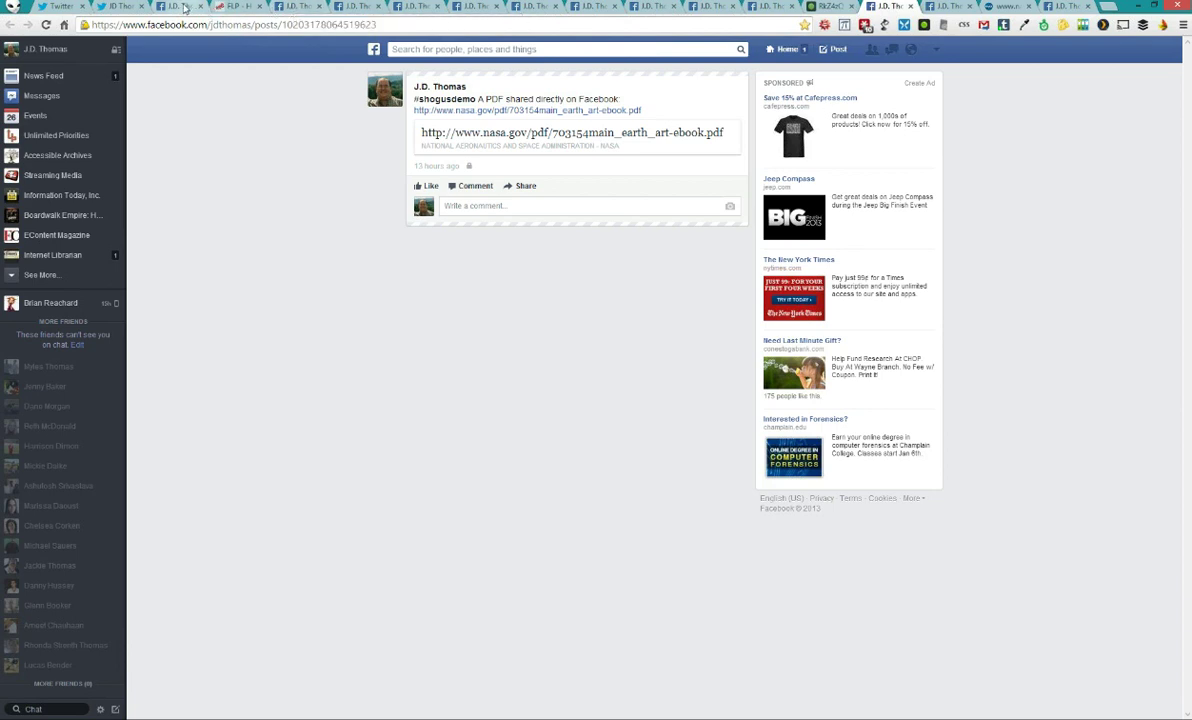
click(297, 7)
click(355, 7)
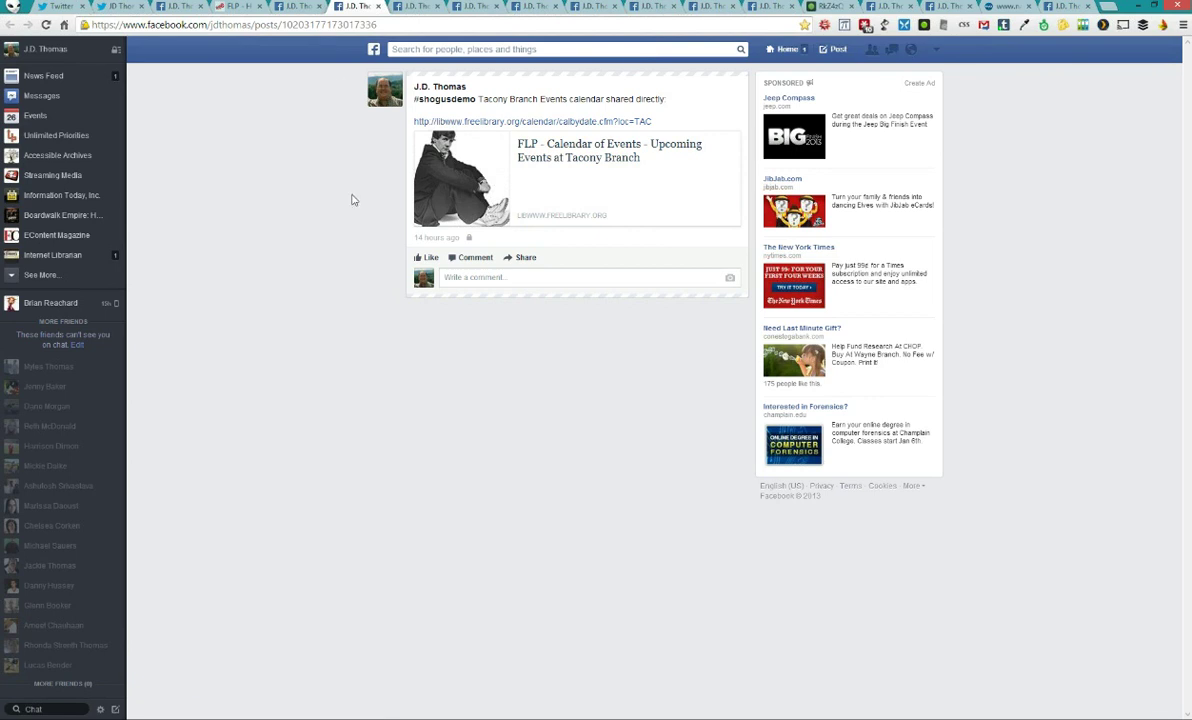
View the optimized Tacony events post, then the direct and SHOG.US Making Mosaics posts
click(405, 7)
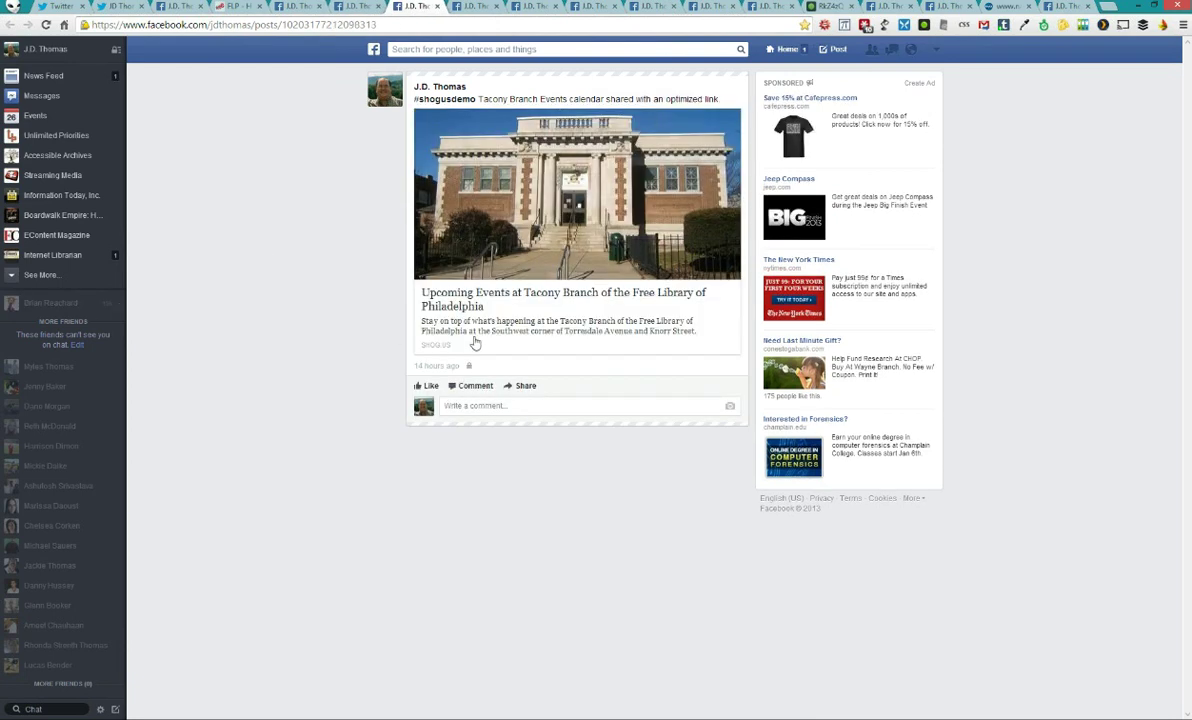
click(470, 7)
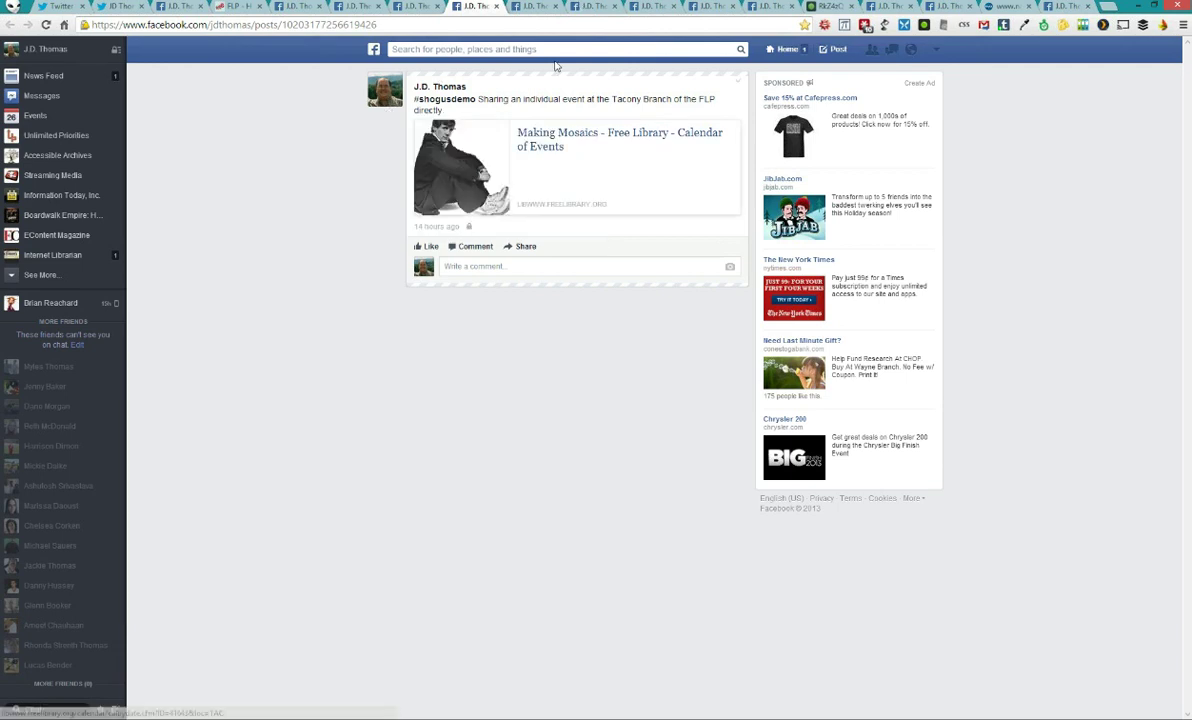
click(532, 7)
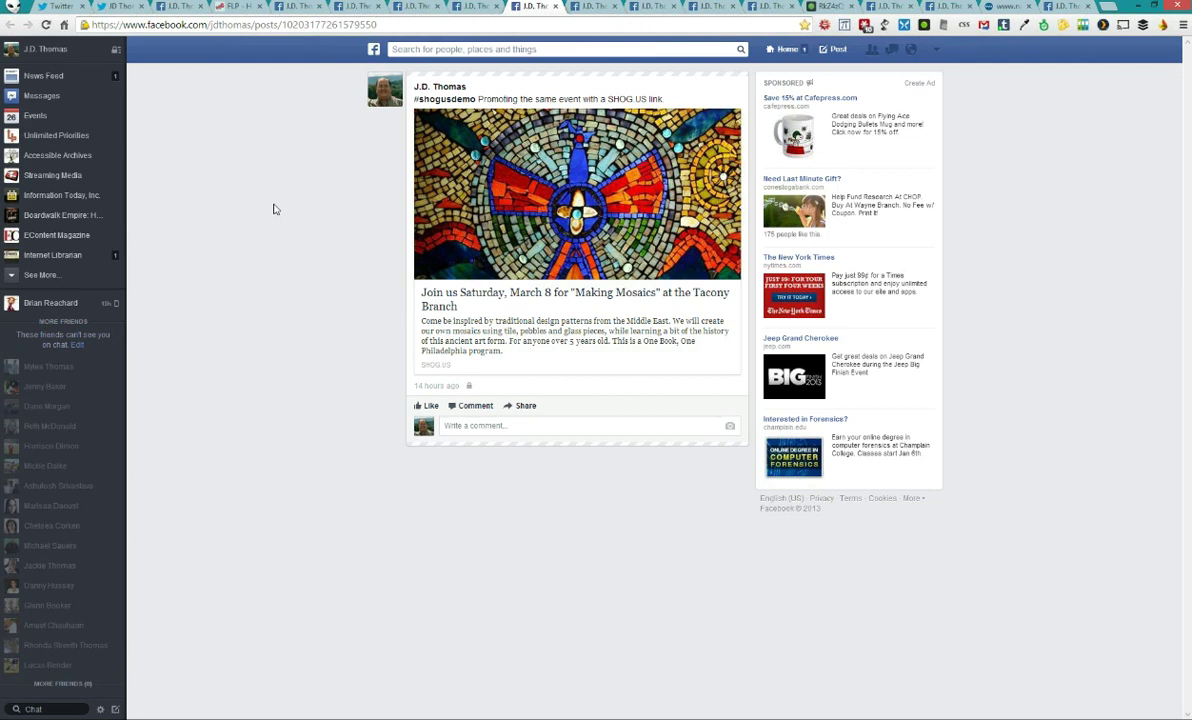
View the subsection-link post and the Facebook Cover Images #shogusdemo post, then return to the SHOG.US links list
click(593, 8)
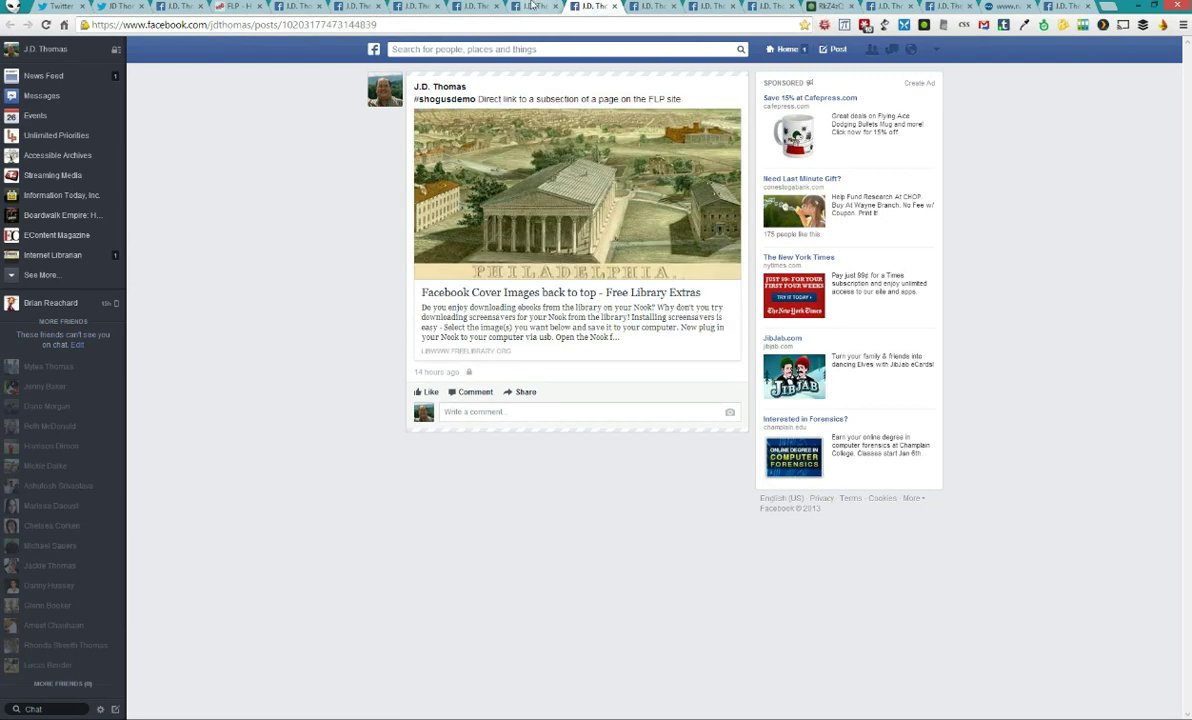
click(643, 8)
click(593, 8)
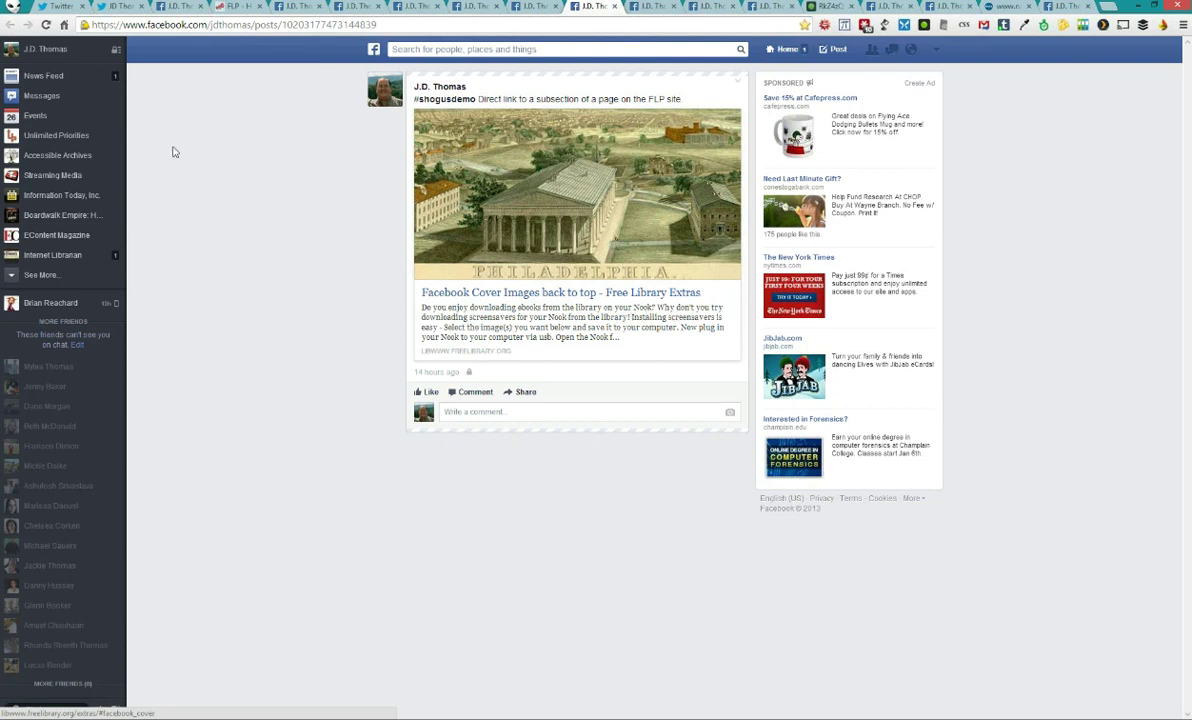
click(645, 6)
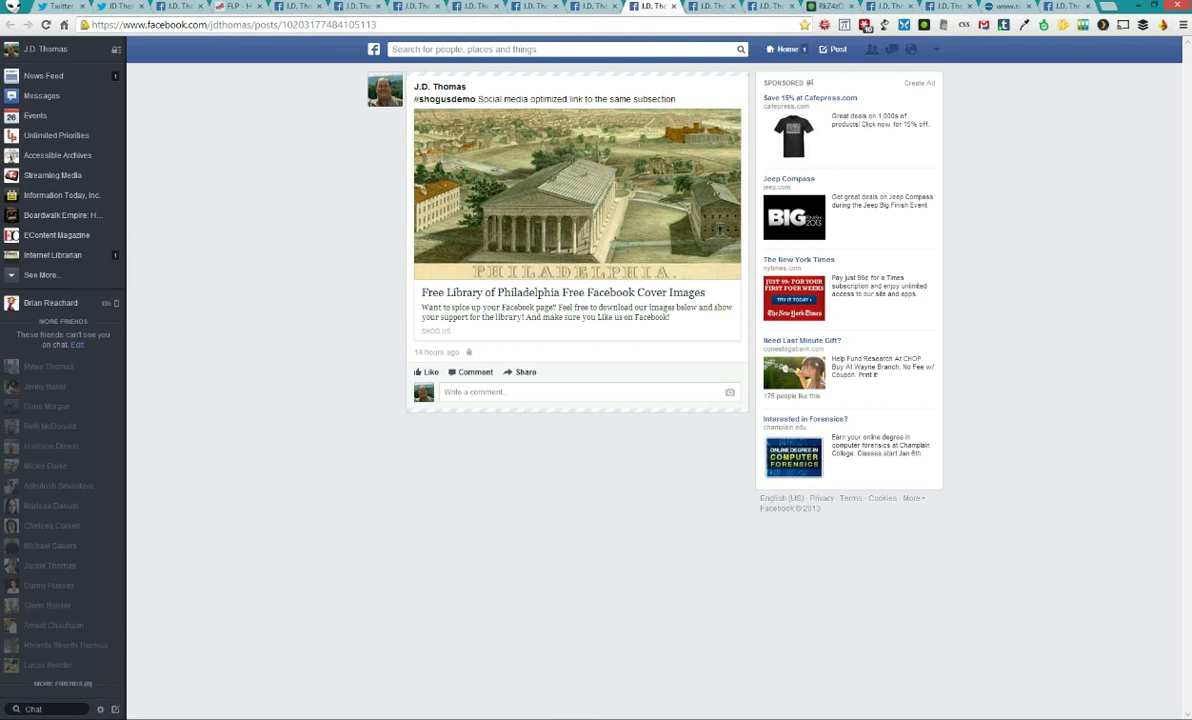
key(alt+Tab)
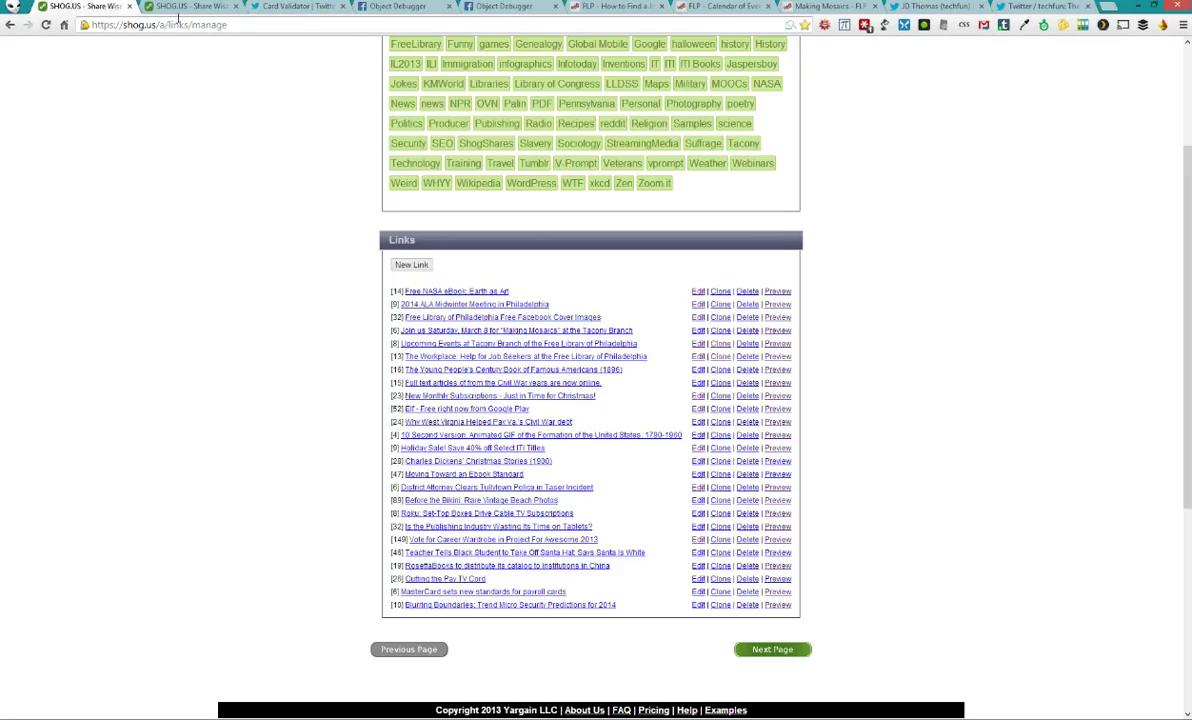
Open the SHOG.US home page in an incognito window and go to the New Account Creation page
click(172, 8)
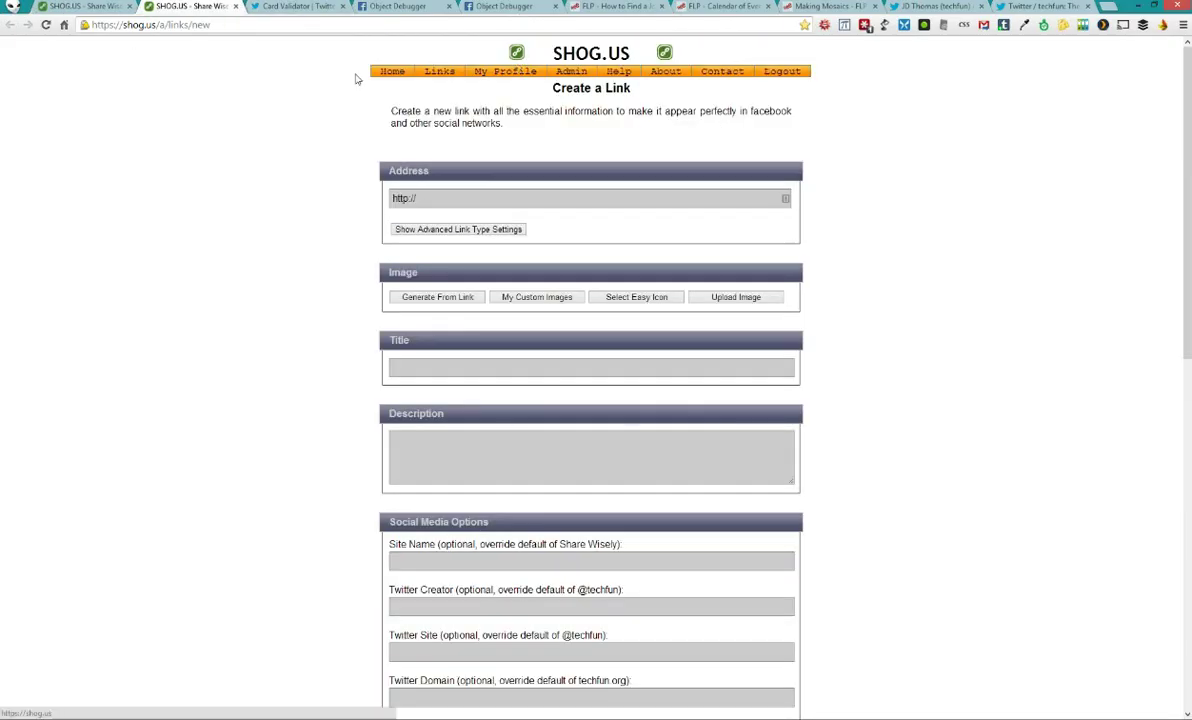
right_click(388, 76)
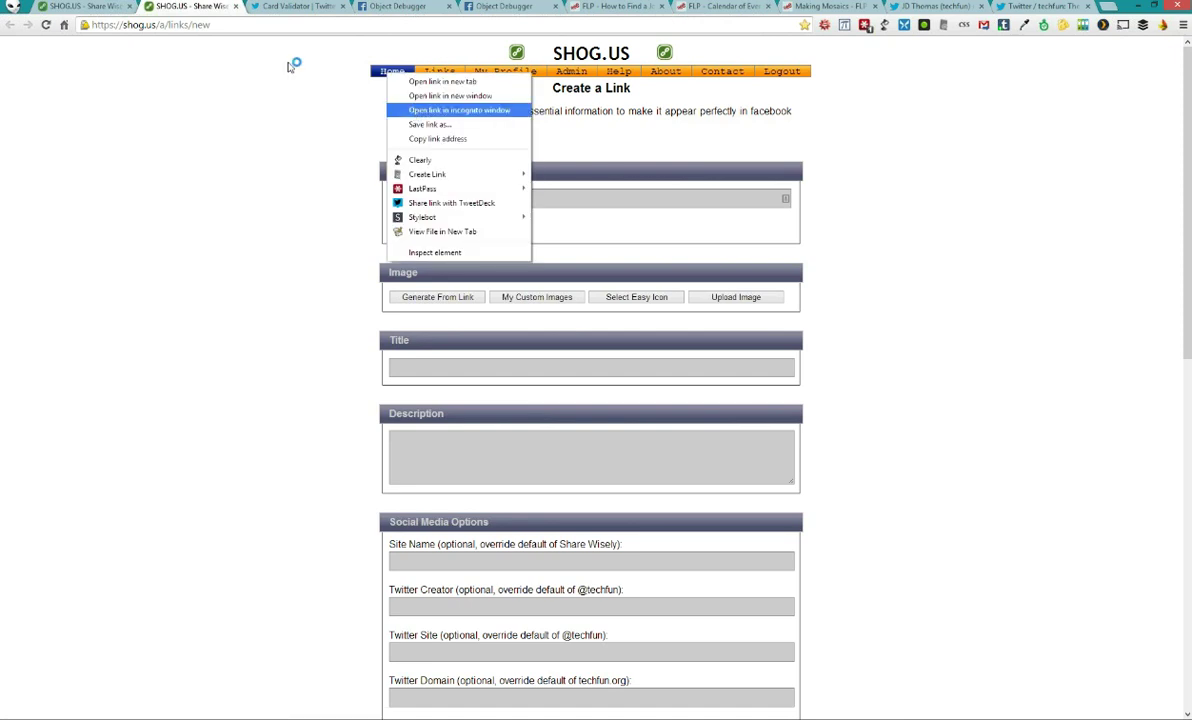
click(416, 112)
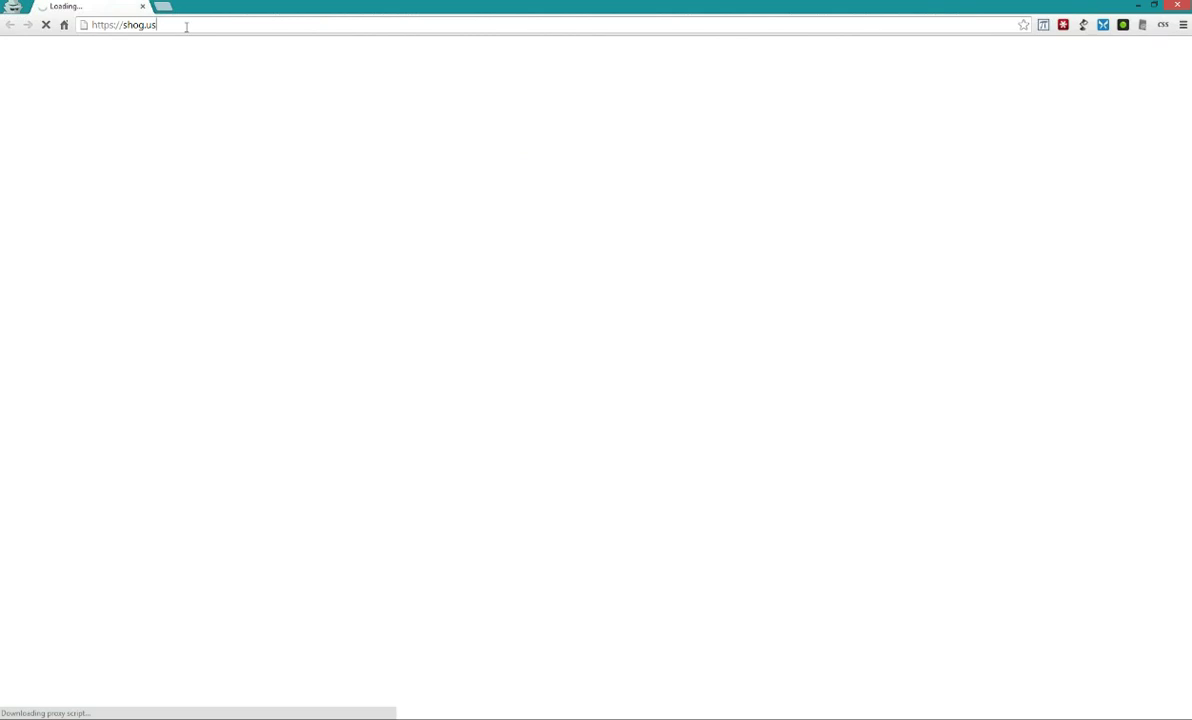
click(221, 27)
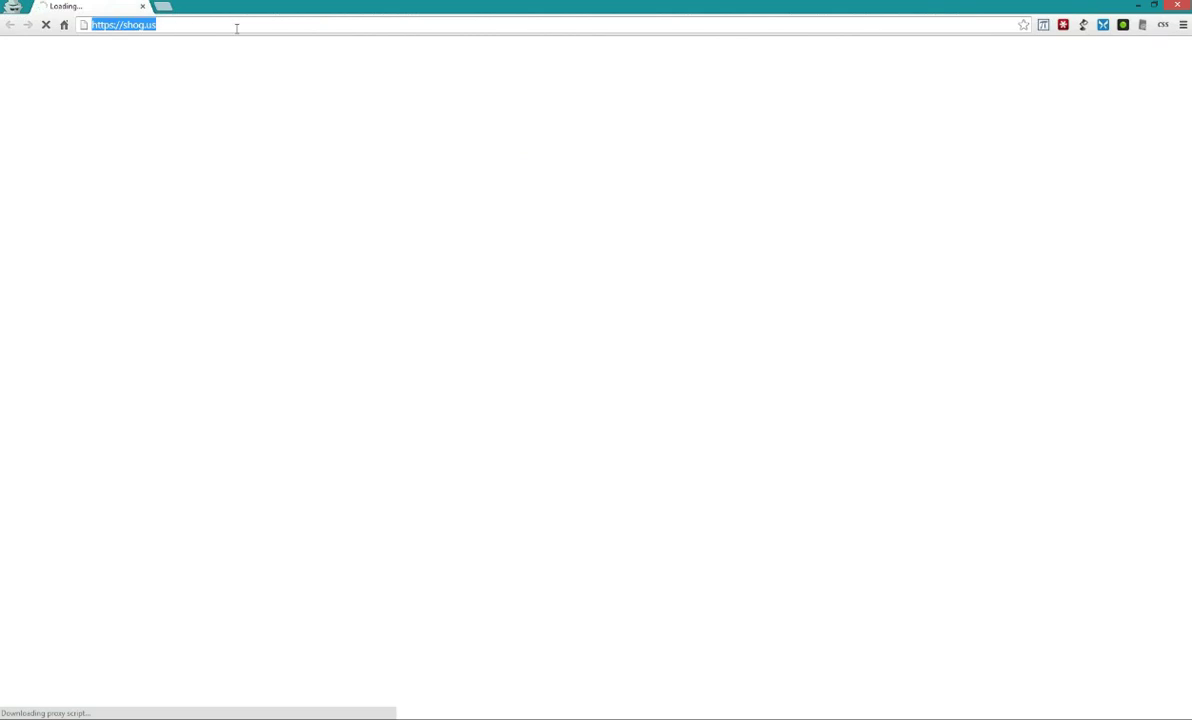
click(237, 28)
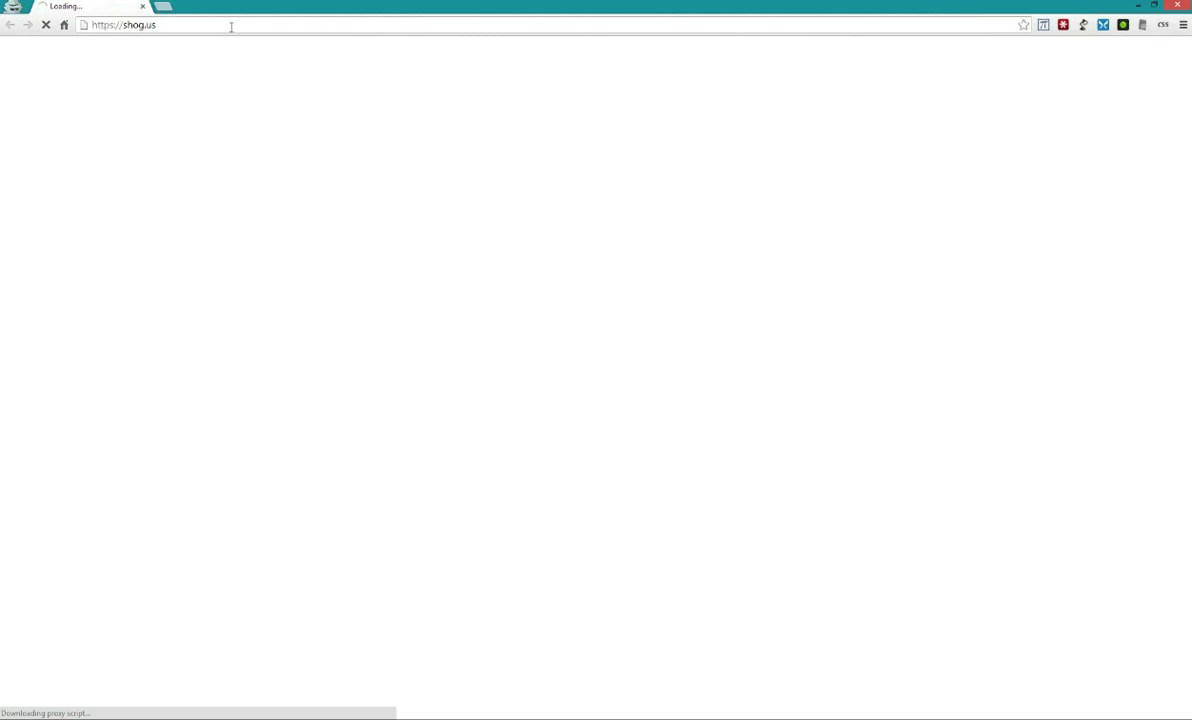
key(ctrl+a)
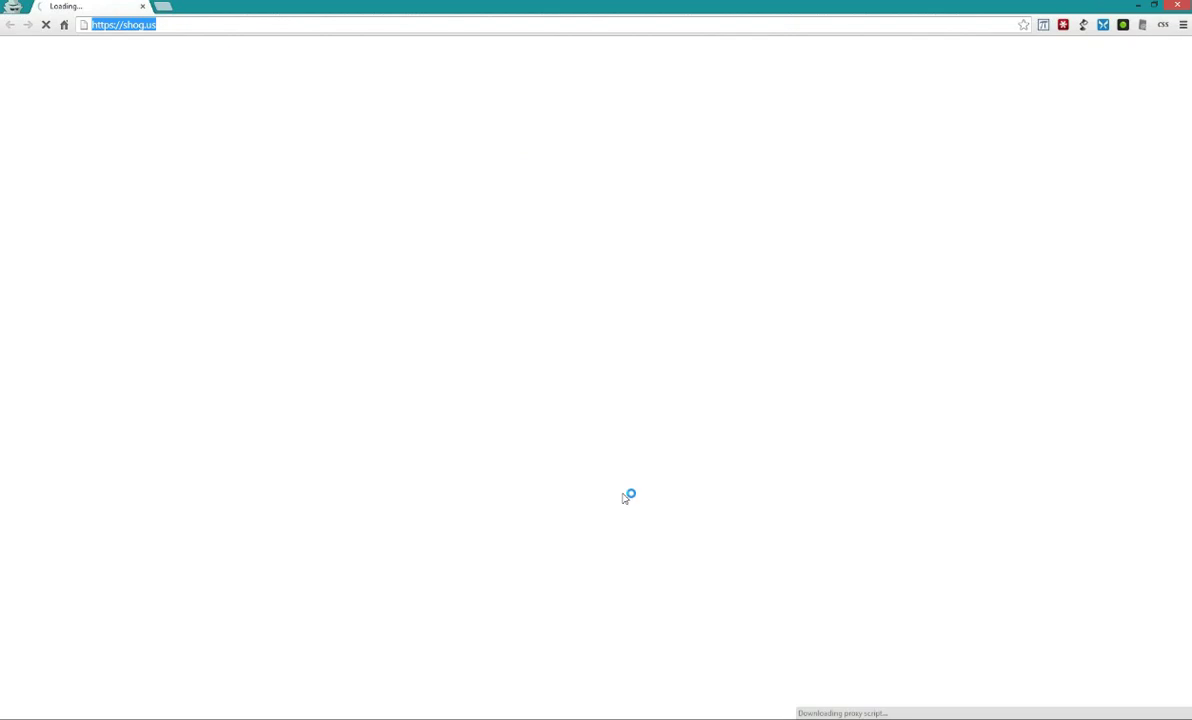
click(320, 165)
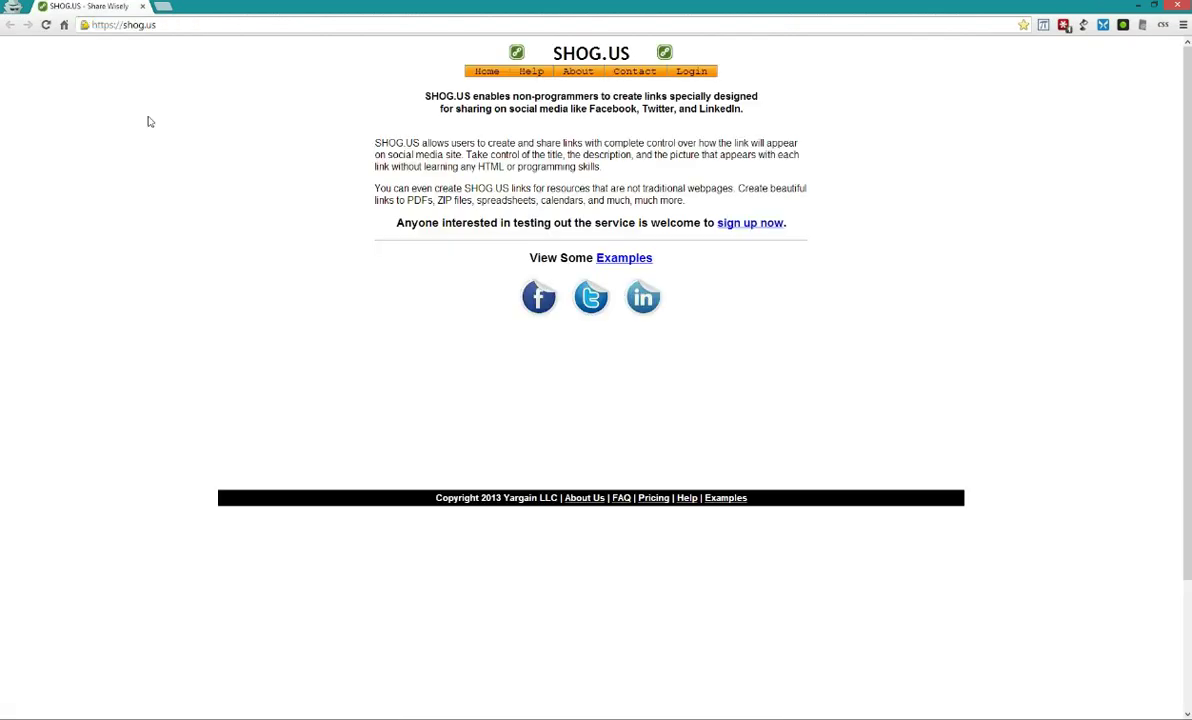
mouse_move(691, 72)
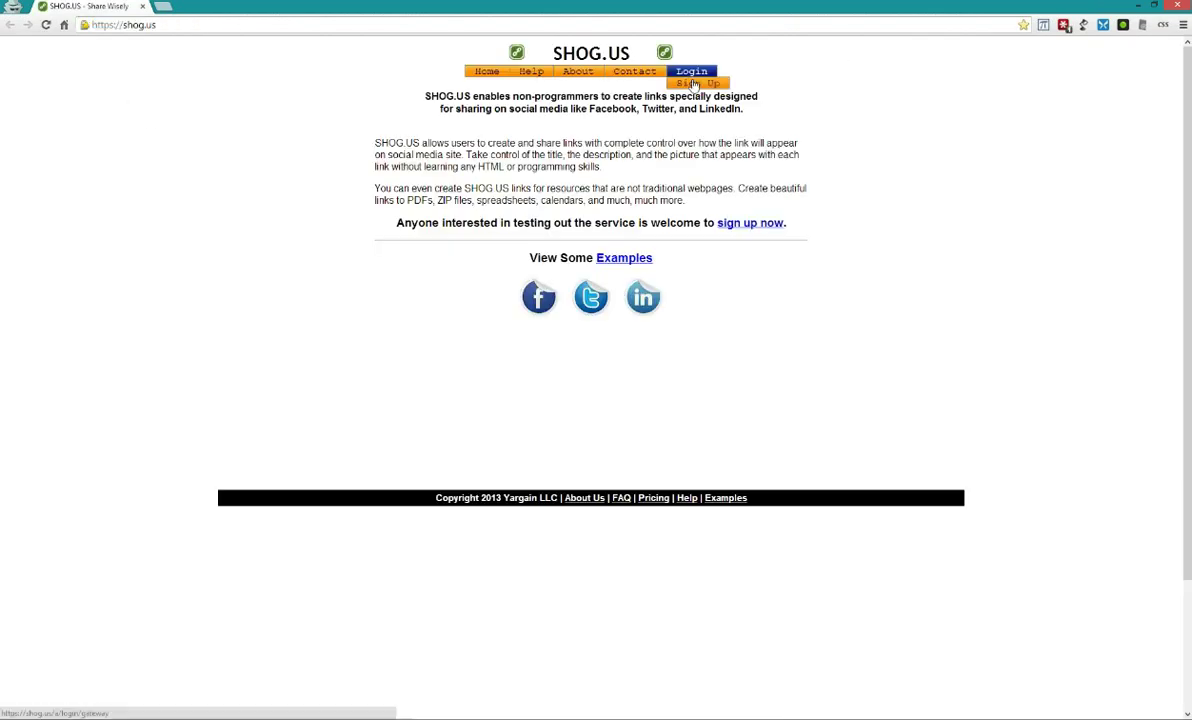
click(697, 84)
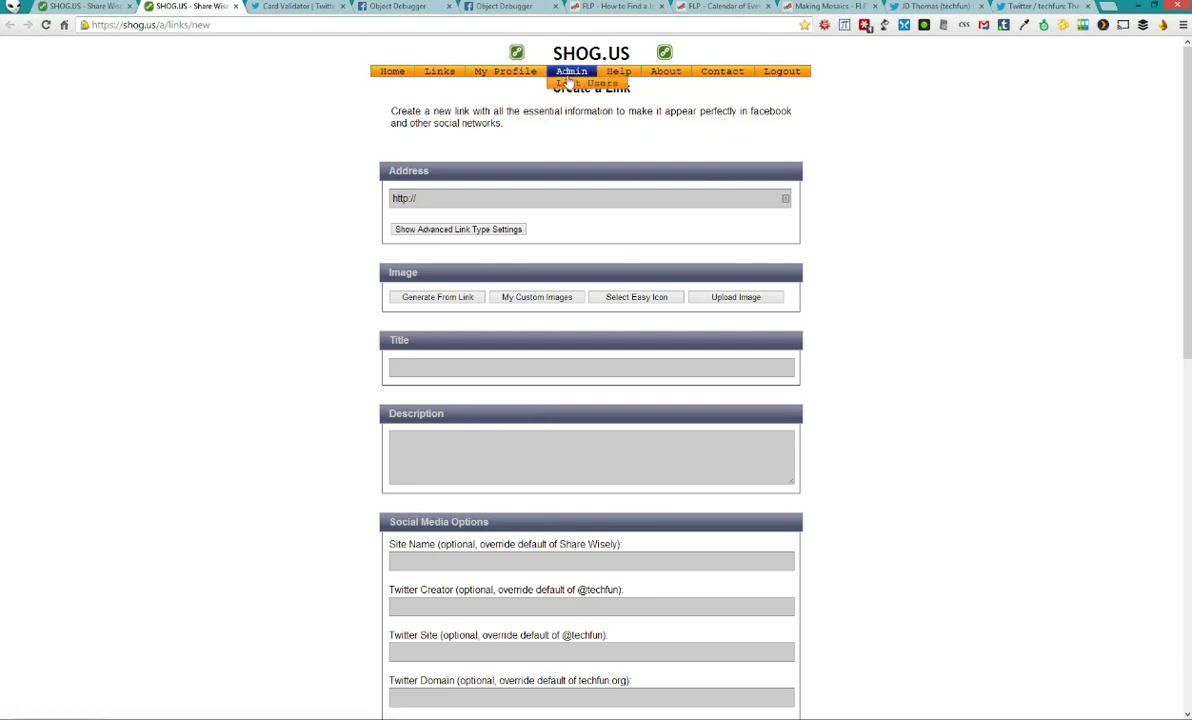
Open Admin > List Users to see every registered account
click(568, 86)
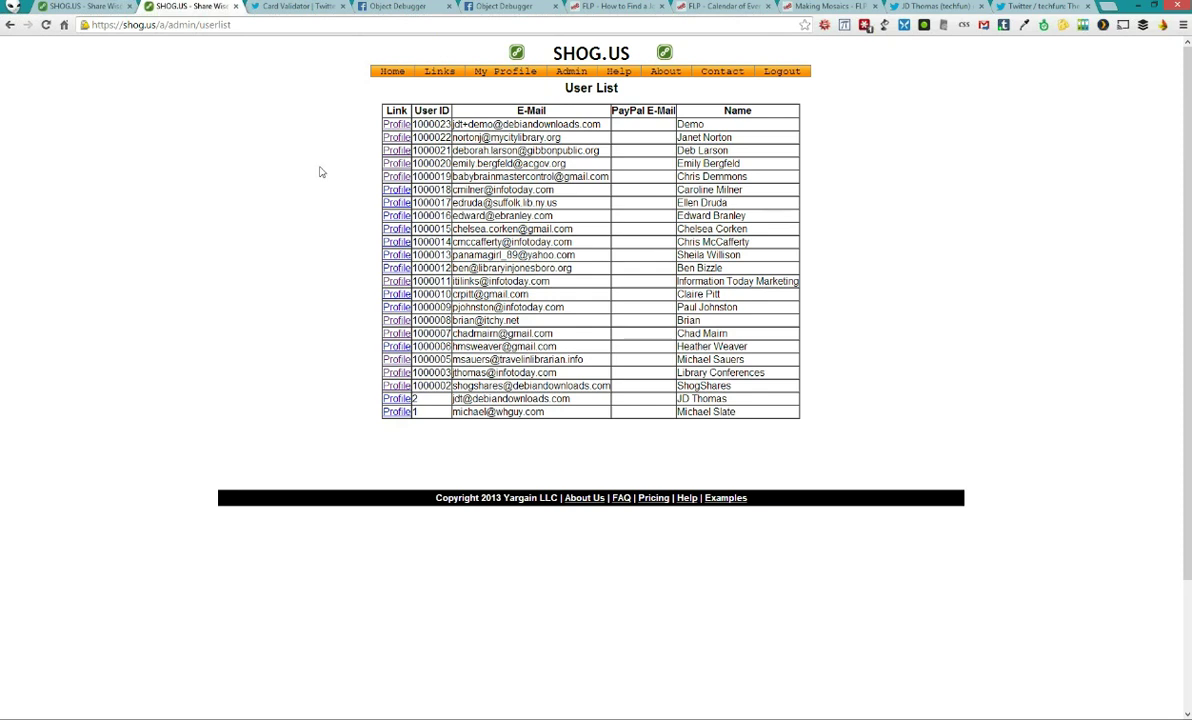
Open My Profile and review the Facebook settings, including the Publisher URL
click(510, 73)
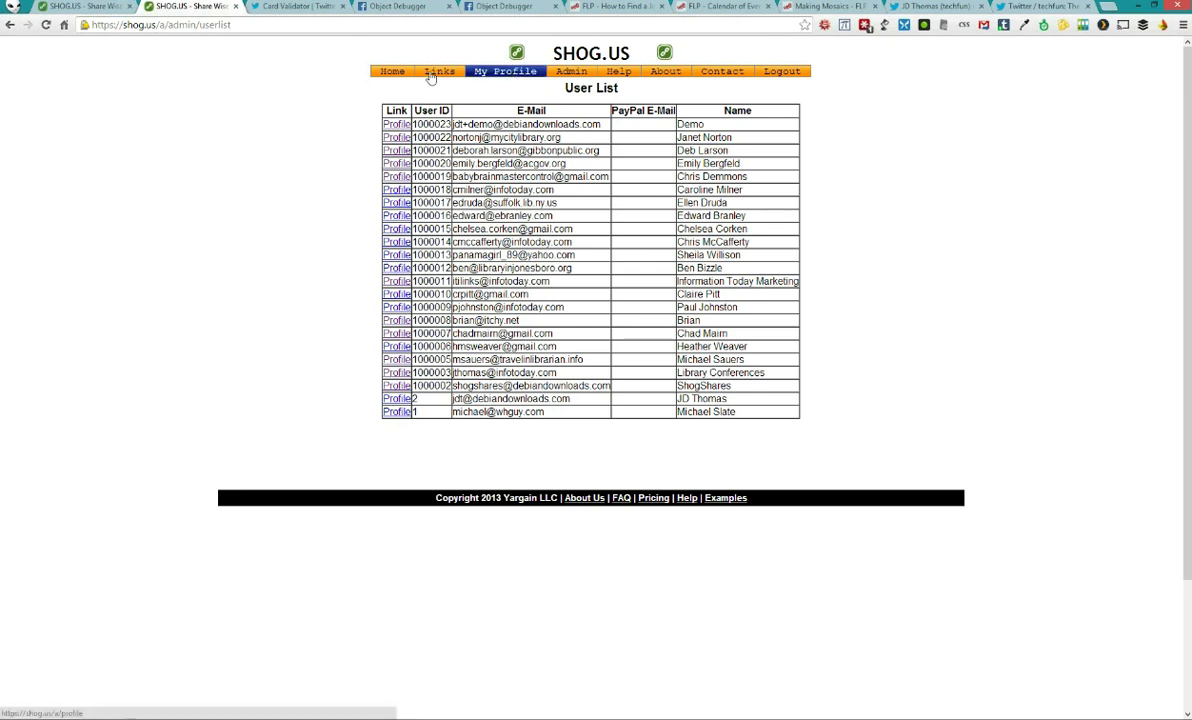
scroll(275, 162, down, 3)
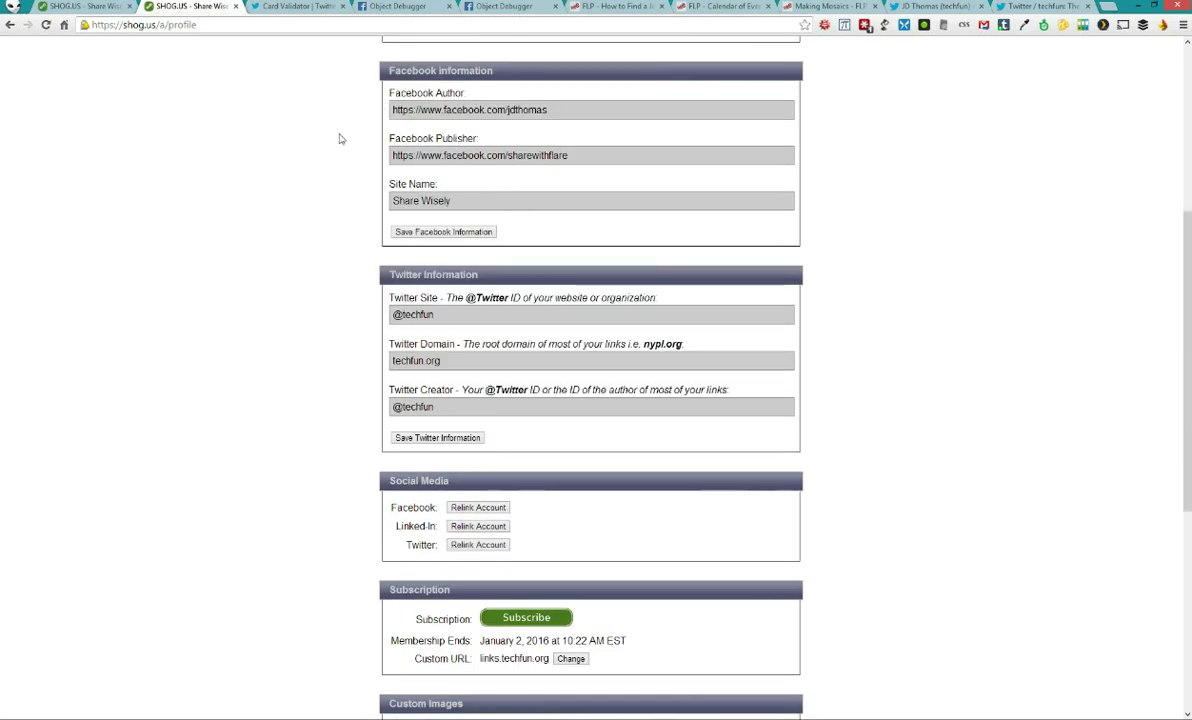
scroll(400, 135, down, 1)
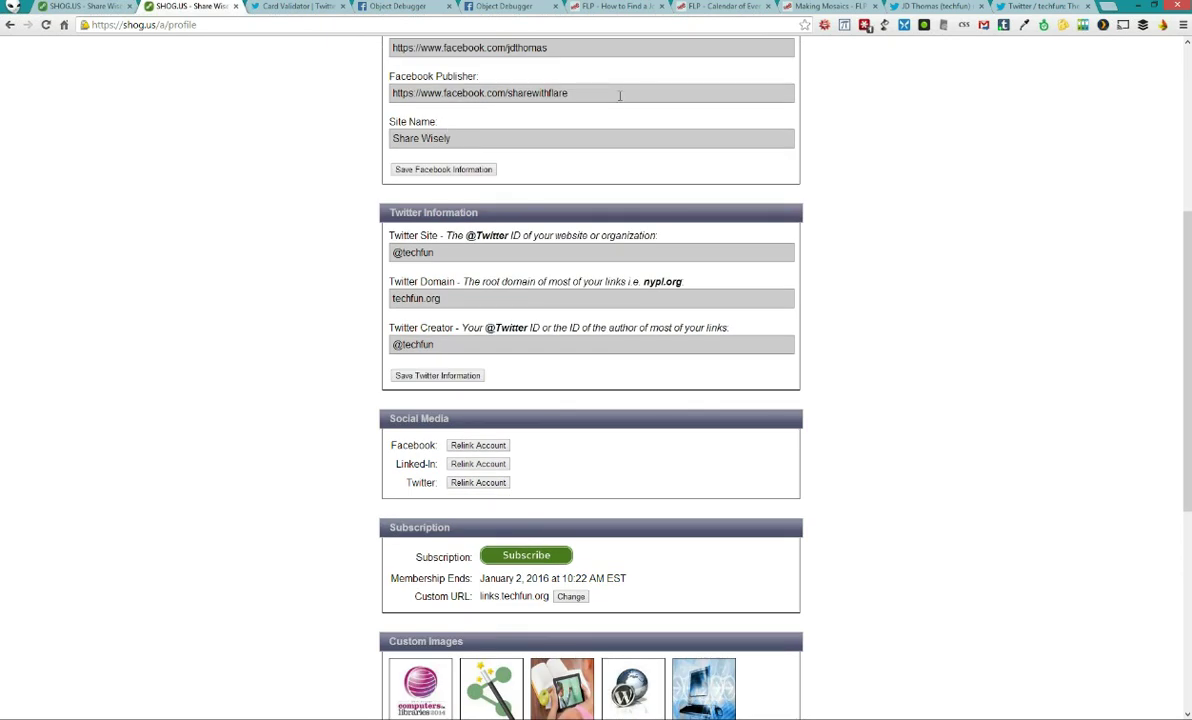
drag(612, 93, 345, 78)
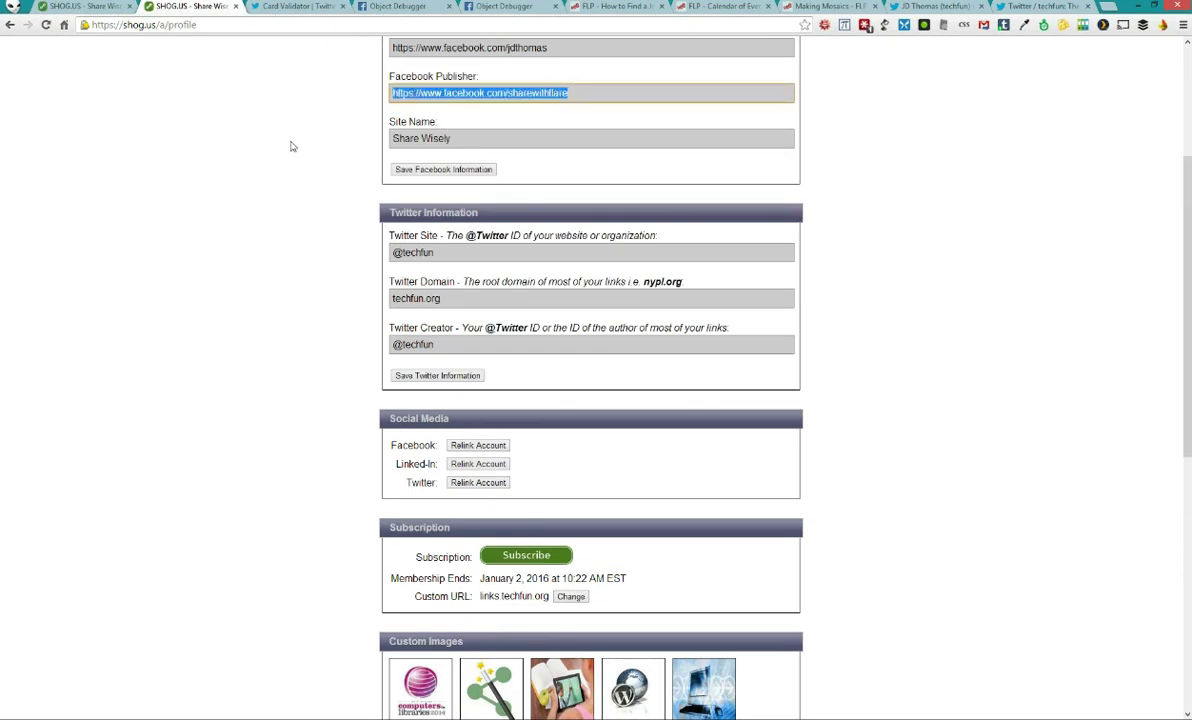
scroll(300, 147, up, 2)
drag(550, 172, 343, 183)
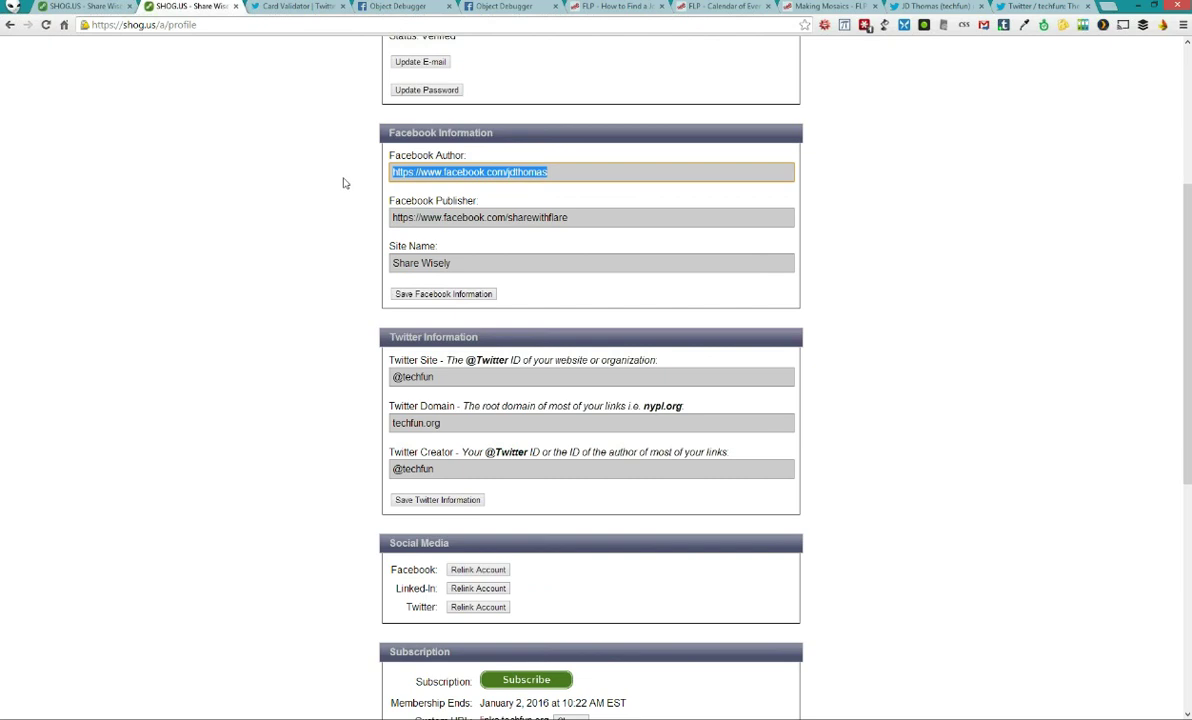
Review the Twitter and Subscription settings and the links.techfun.org custom URL, then open the FAQ
scroll(341, 180, down, 2)
scroll(338, 160, down, 4)
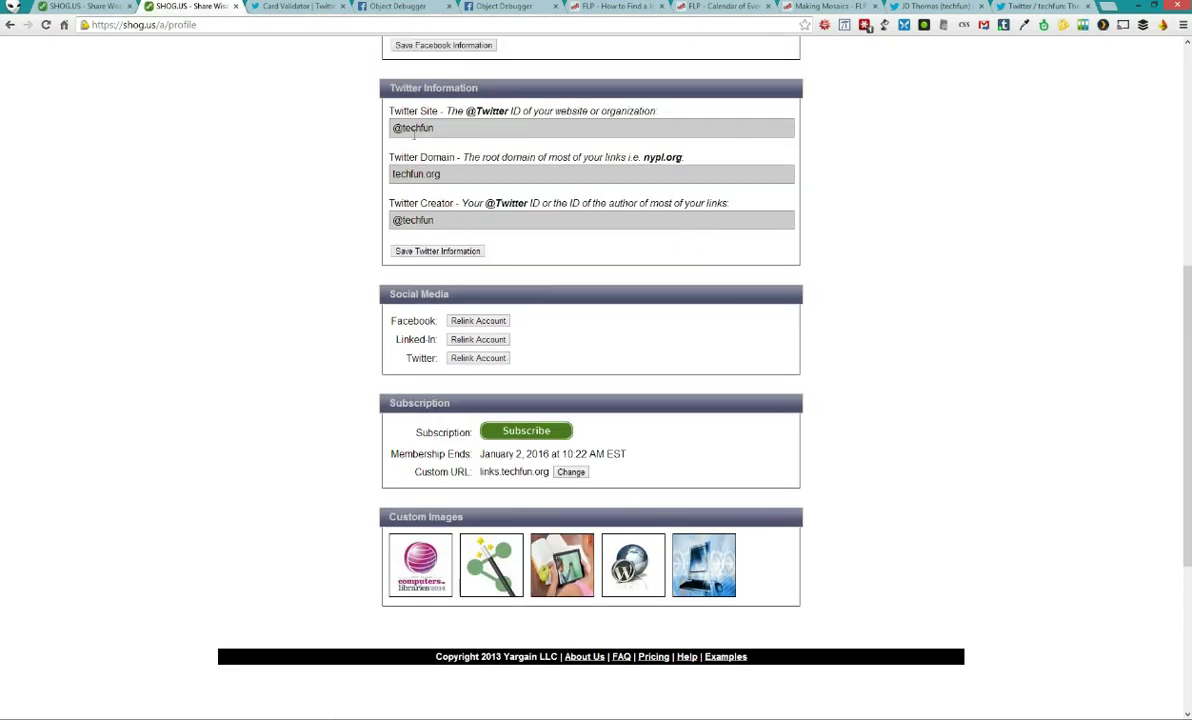
scroll(398, 513, up, 4)
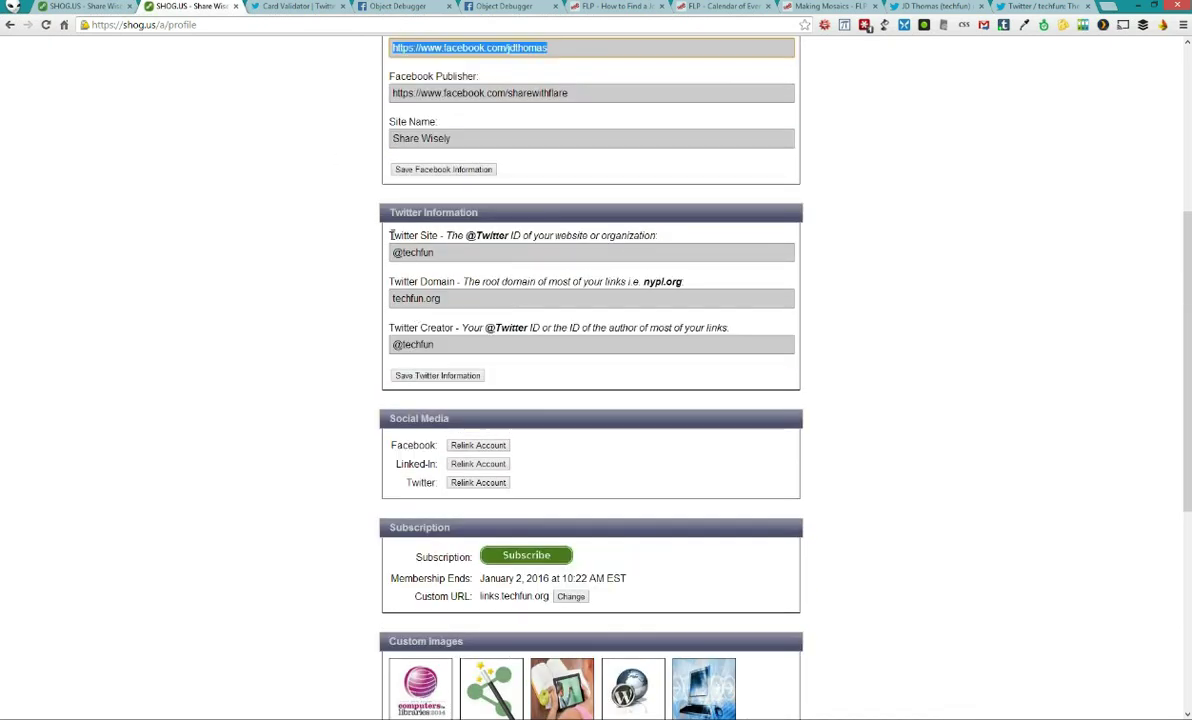
scroll(327, 291, down, 1)
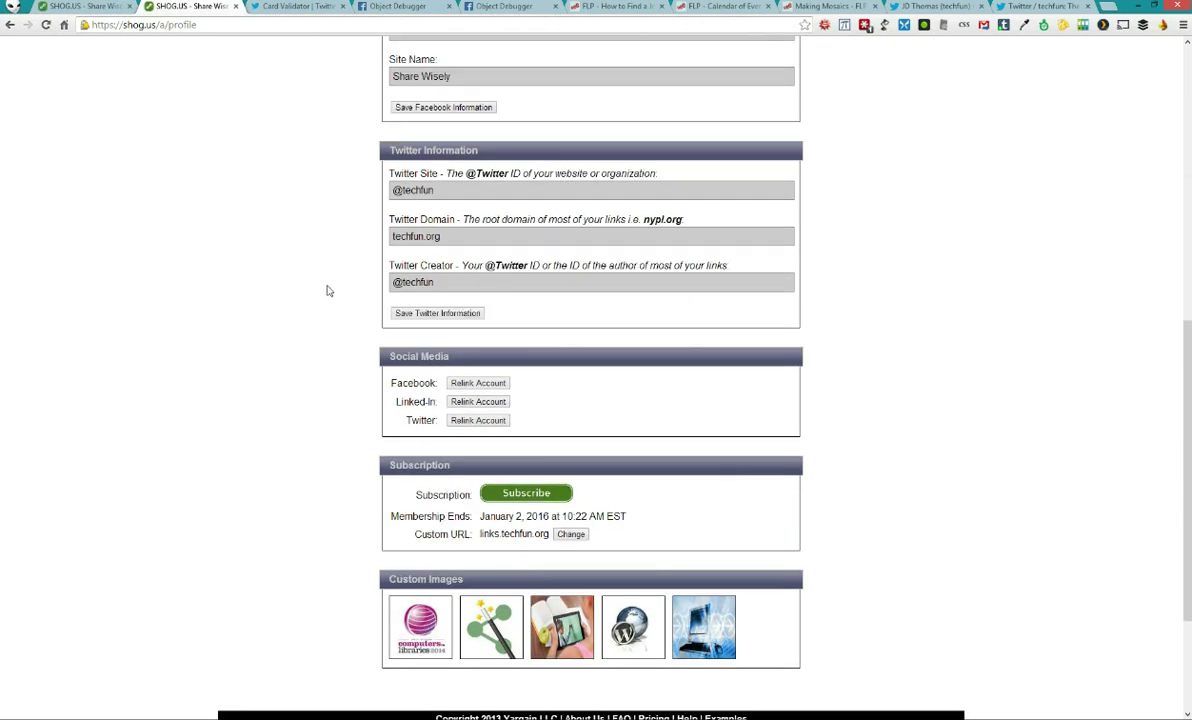
scroll(326, 291, down, 3)
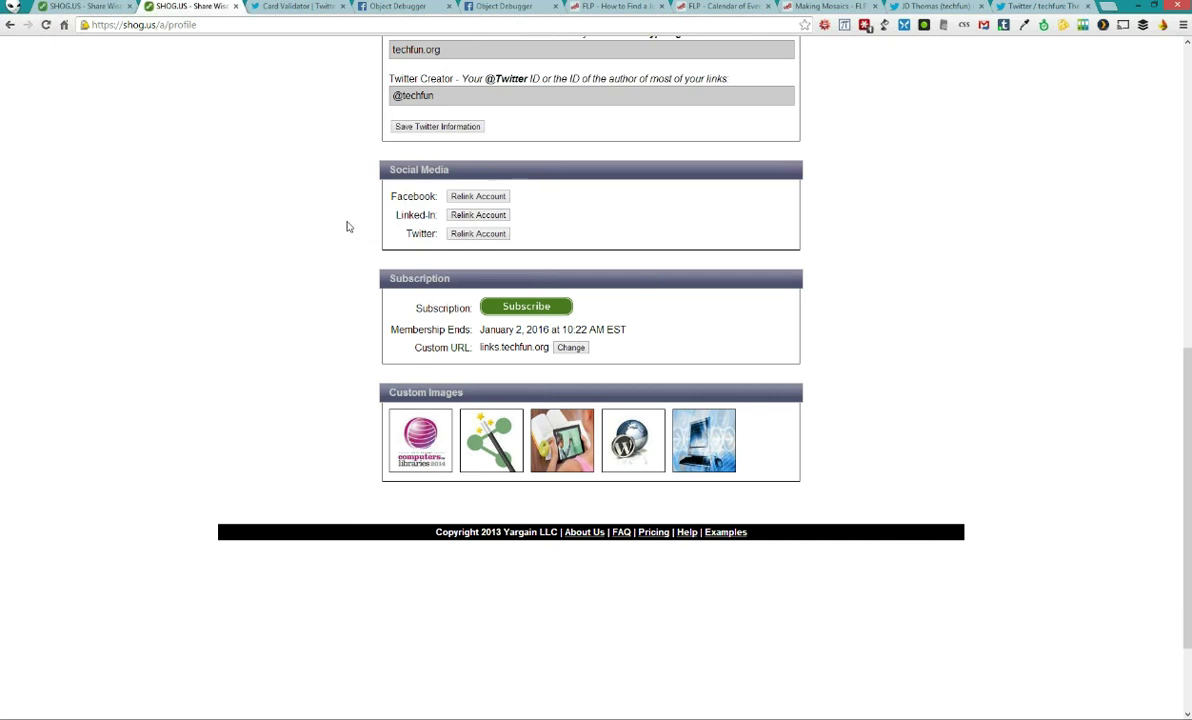
scroll(350, 225, down, 3)
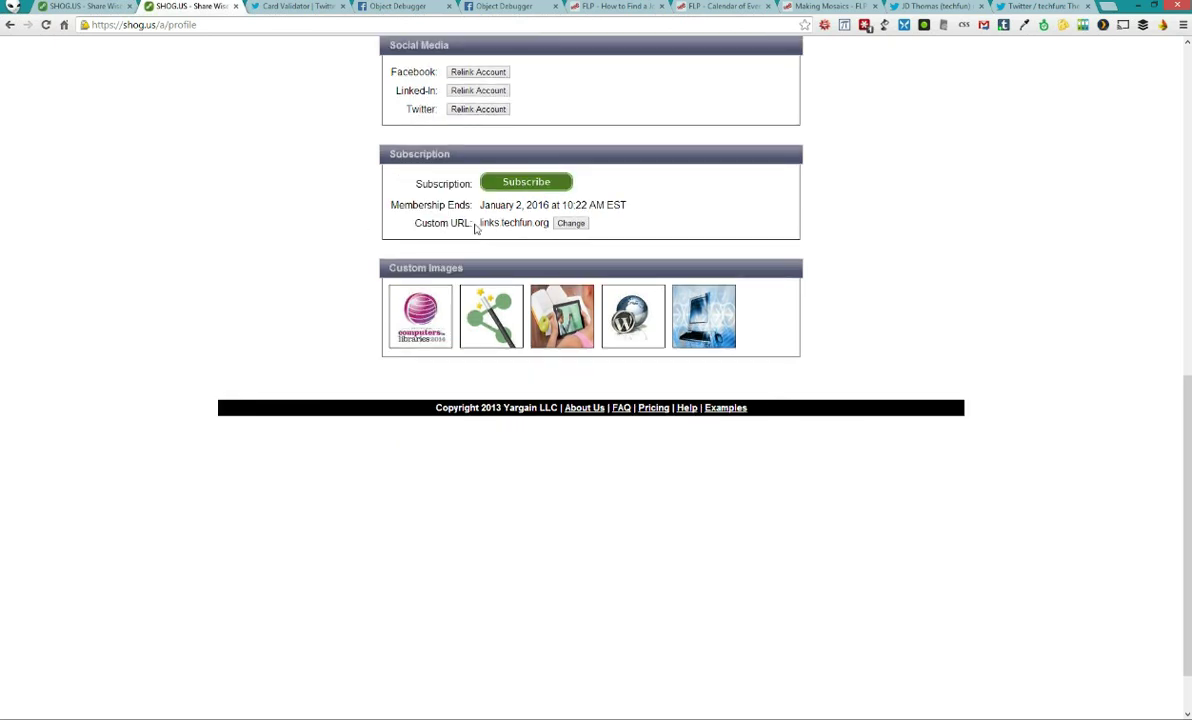
drag(481, 224, 552, 224)
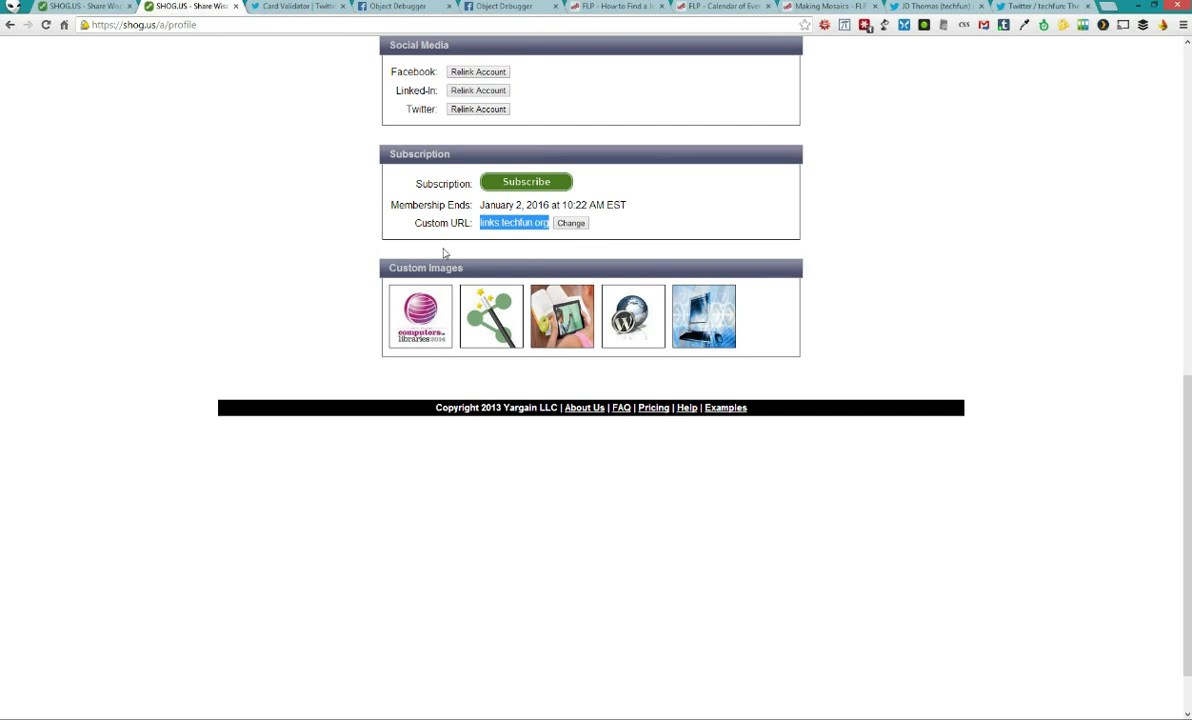
click(621, 408)
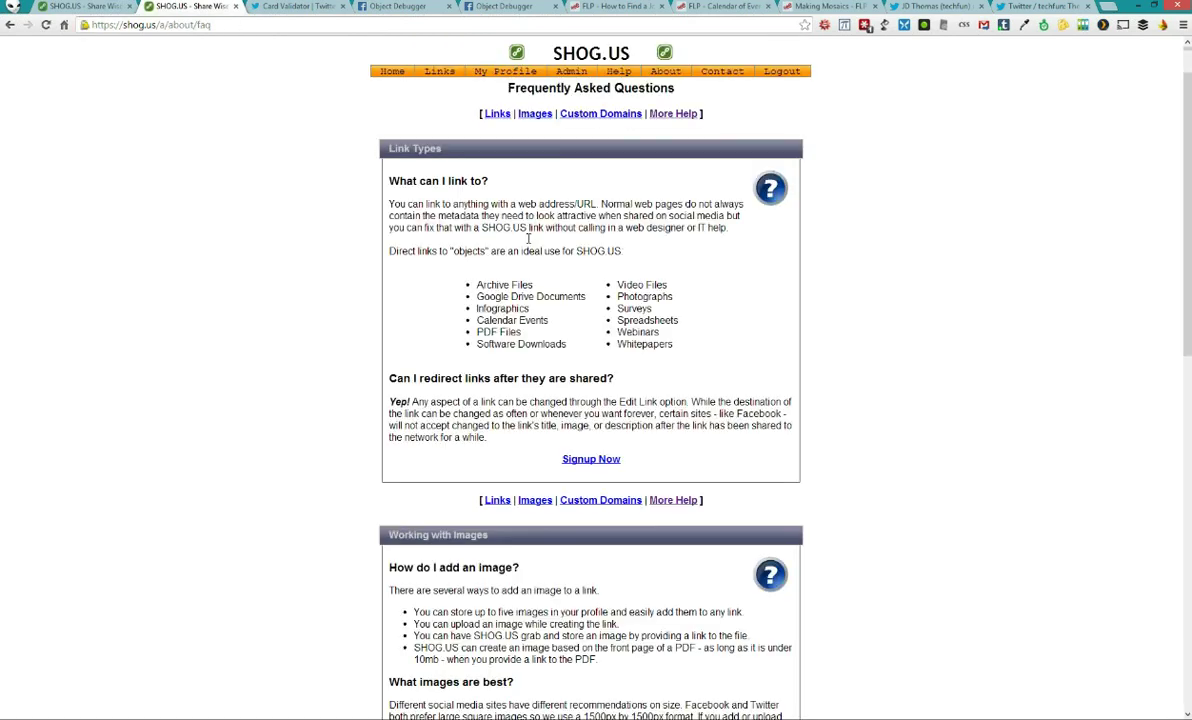
Read the Custom Domains FAQ, noting host domains.shog.us and IP 54.208.62.38, then return to the links page
scroll(595, 443, down, 1)
click(595, 443)
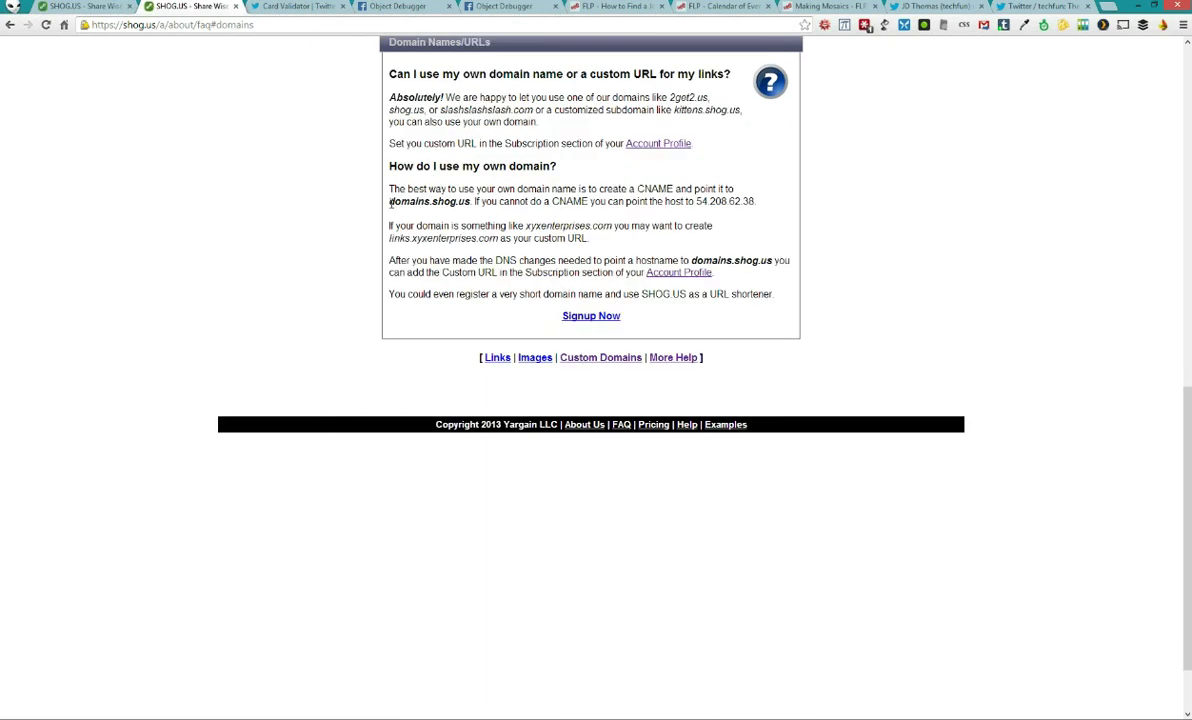
drag(390, 202, 470, 202)
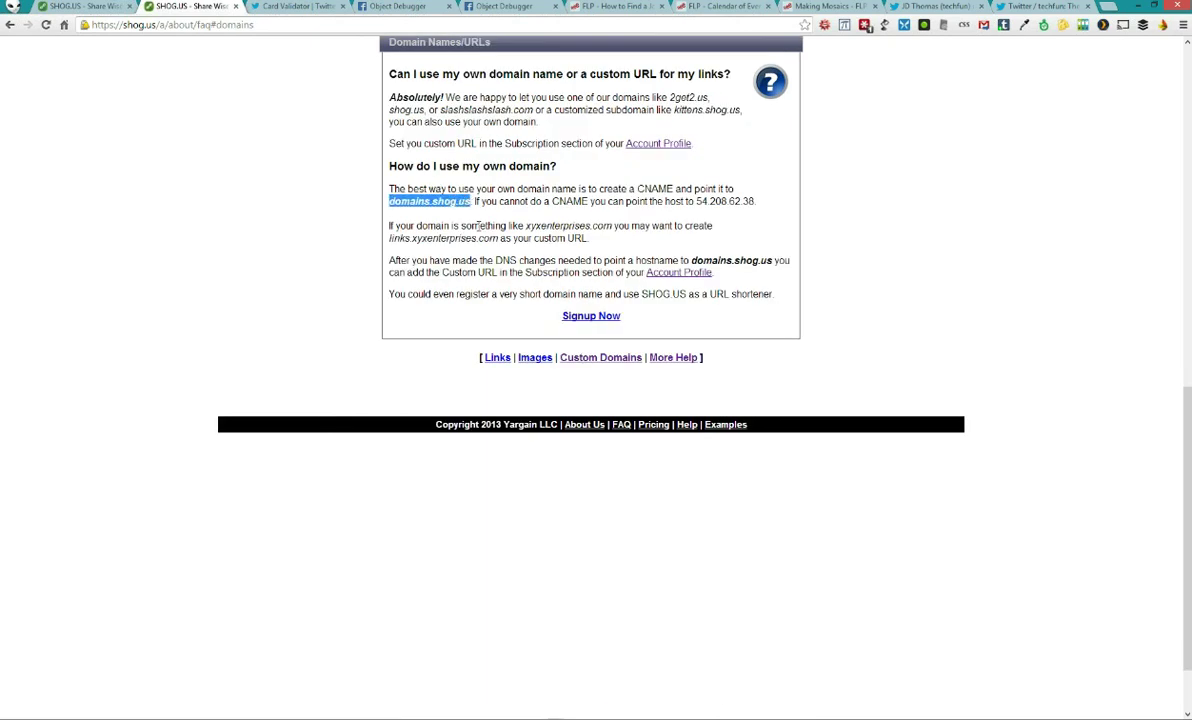
drag(770, 204, 696, 201)
click(445, 200)
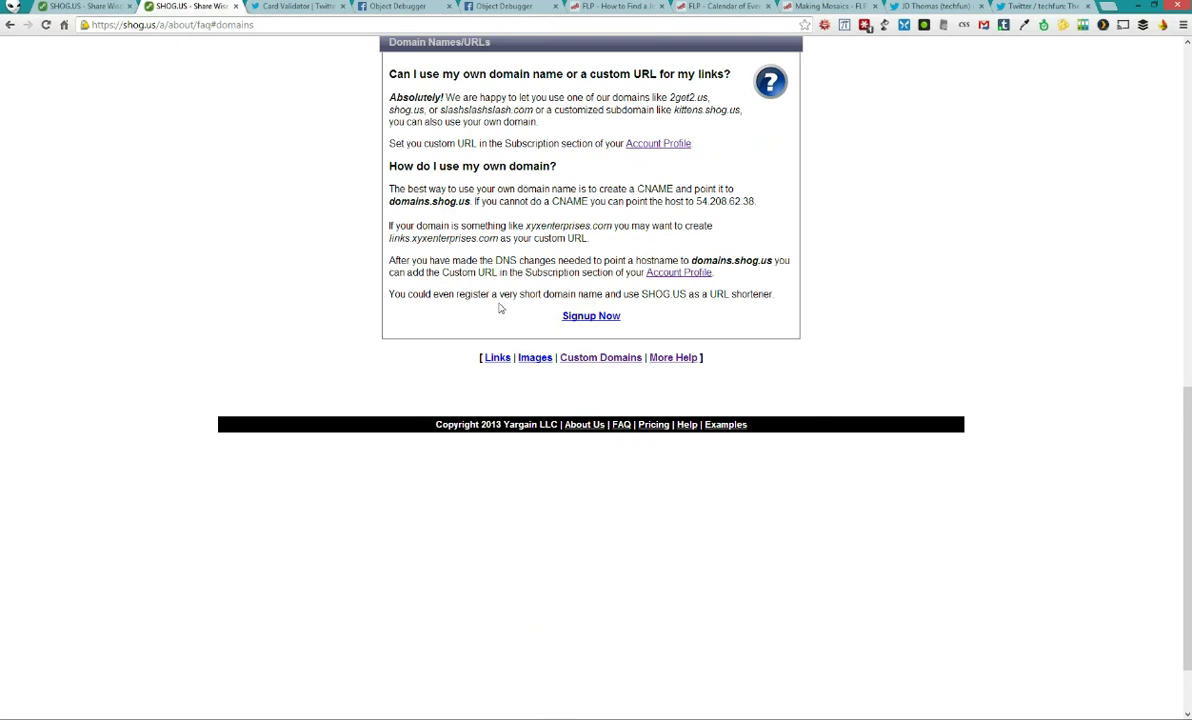
scroll(470, 291, up, 2)
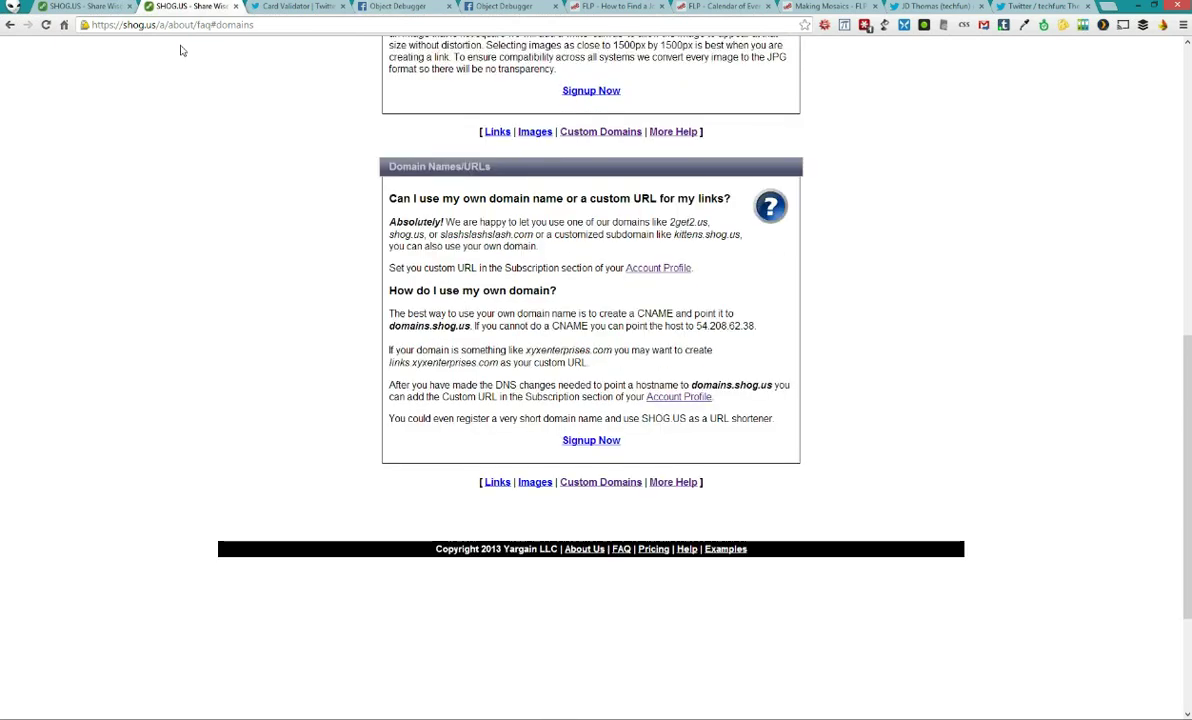
click(106, 7)
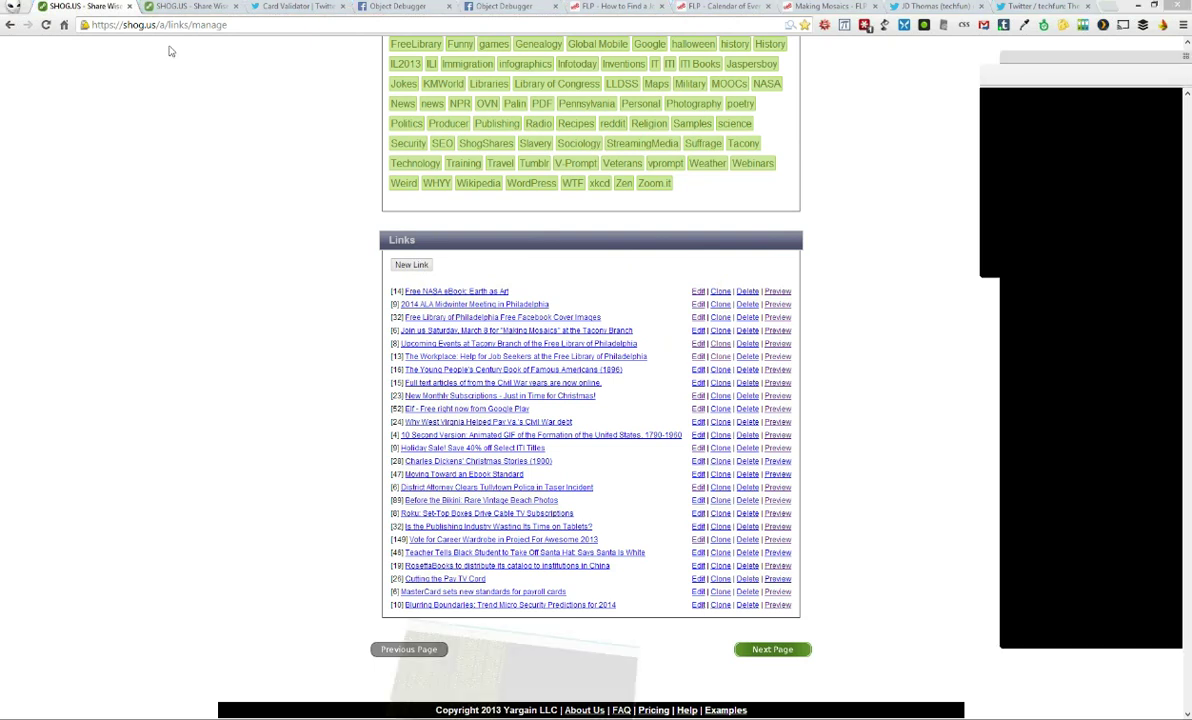
Cancel the pending pageheader command in the terminal with Ctrl+C
key(ctrl+c)
Type 'wous travo' at the prompt, erase the mistyped character, and switch back to the browser
text(wous tra)
text(vo)
key(BackSpace)
key(BackSpace)
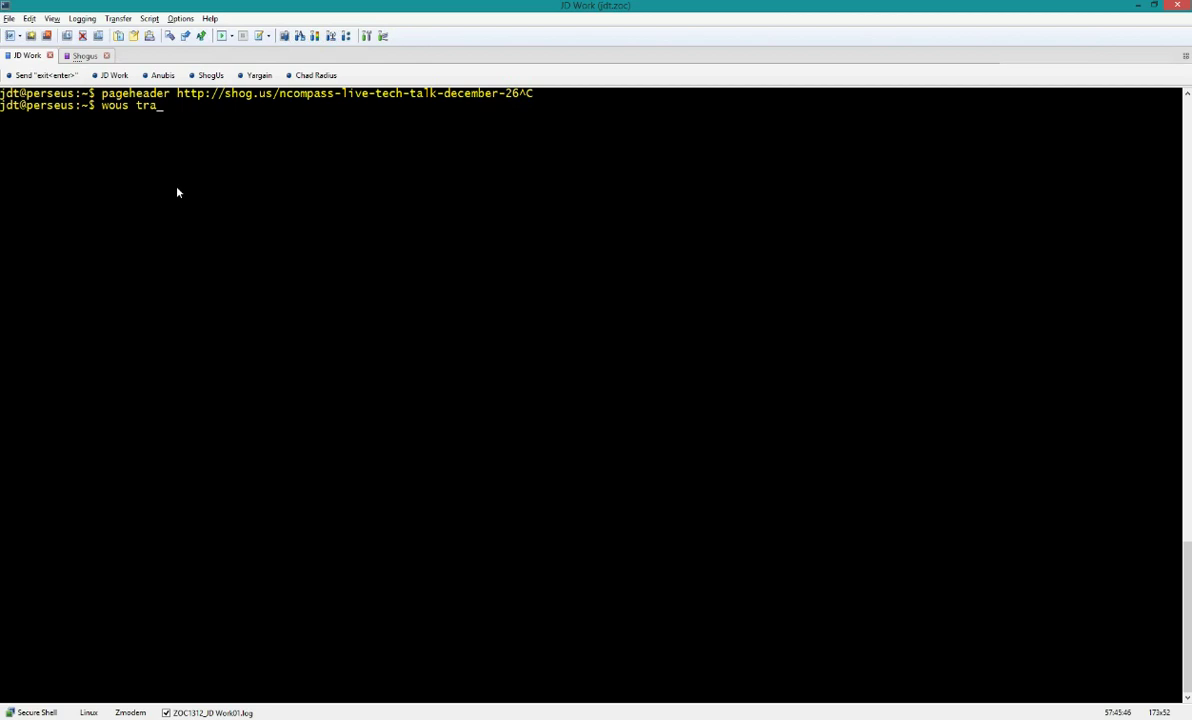
key(alt+Tab)
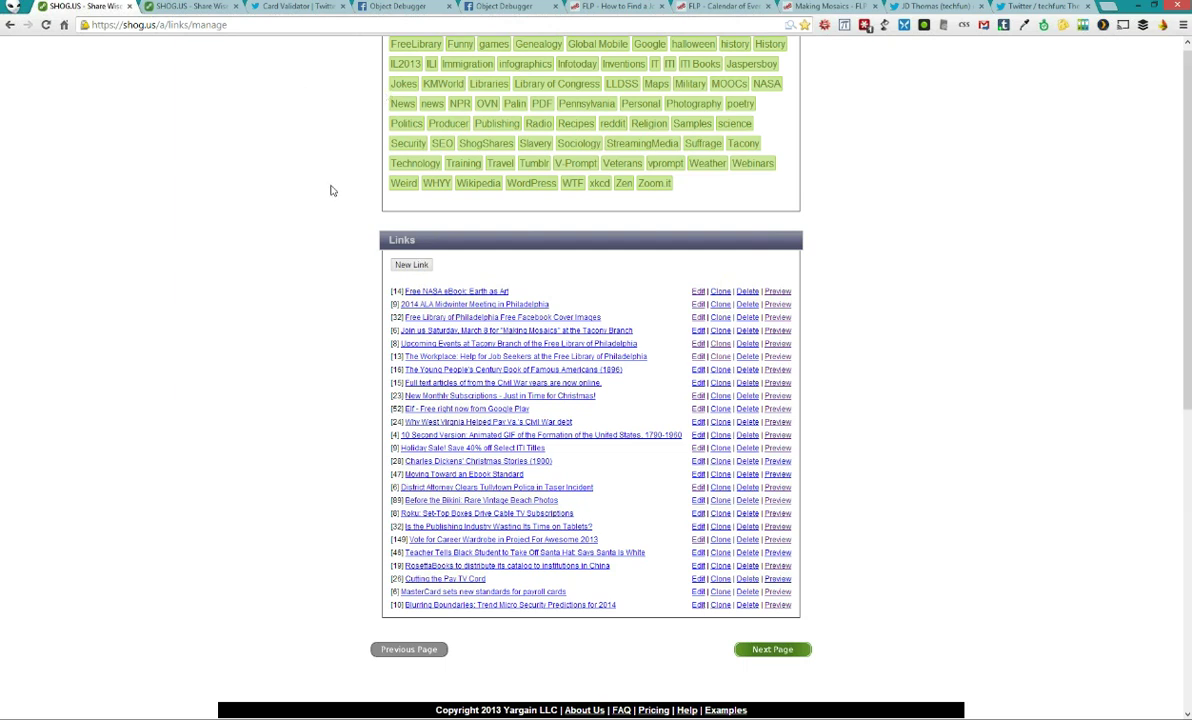
Reload the links page and confirm slashslashslash.com as the short-link domain in the Link domain list
key(F5)
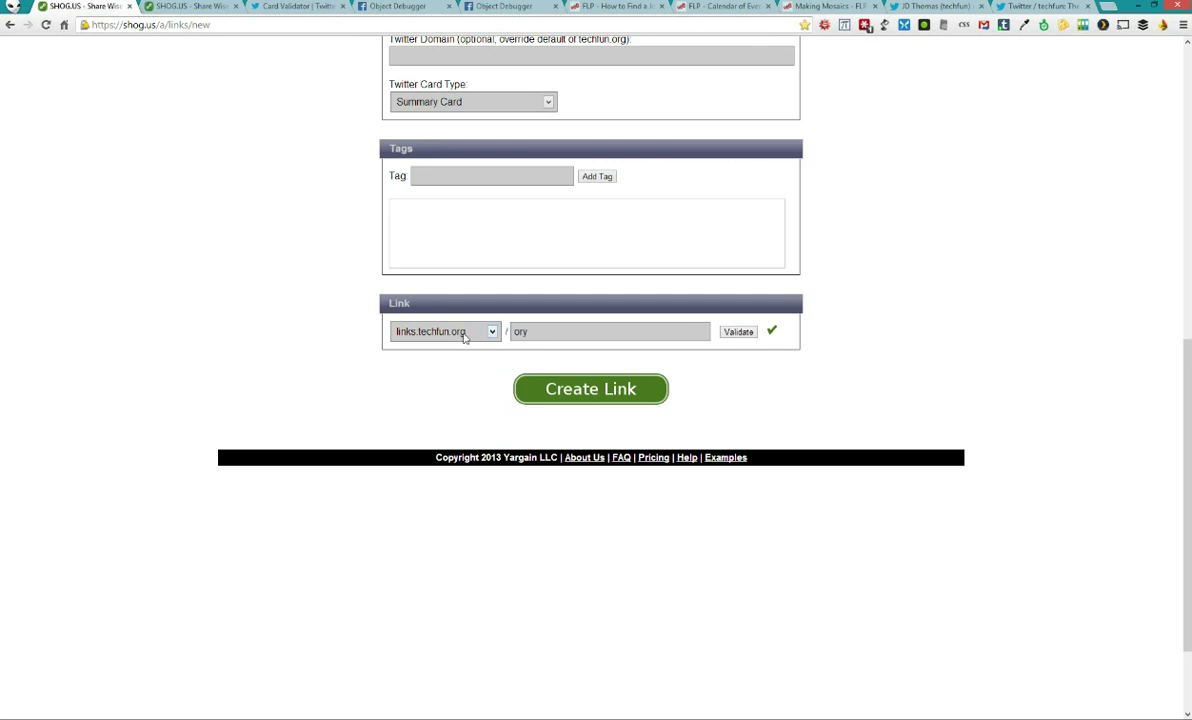
click(465, 339)
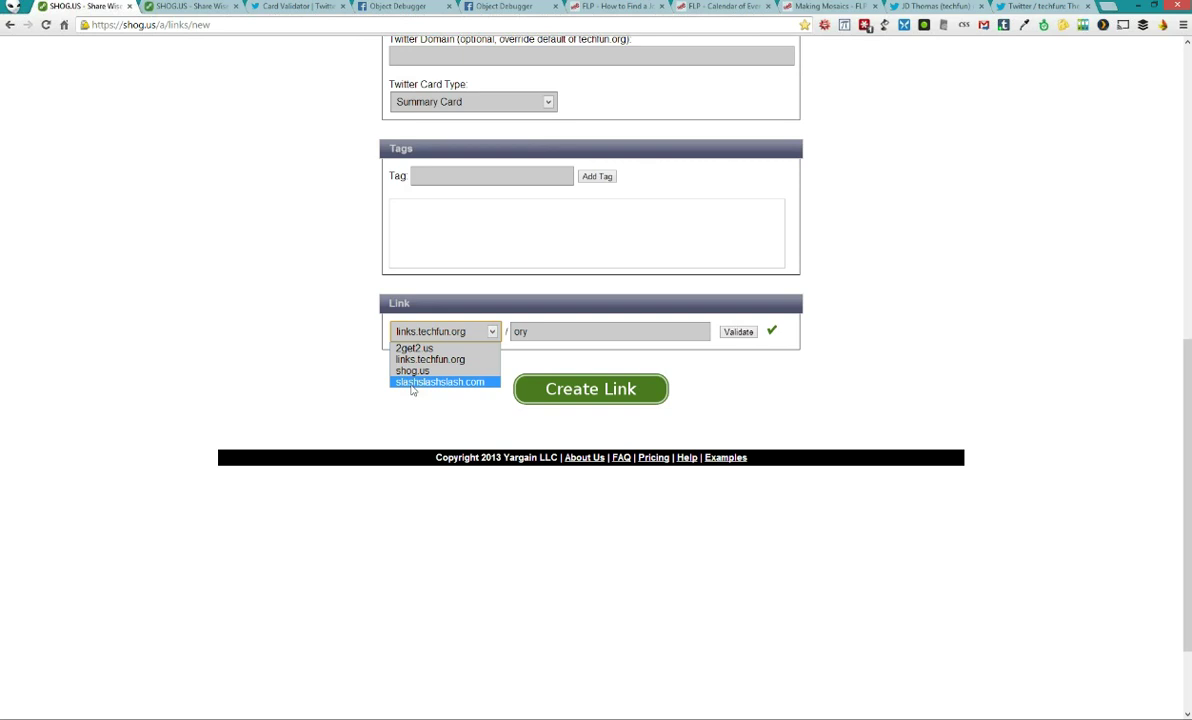
click(411, 385)
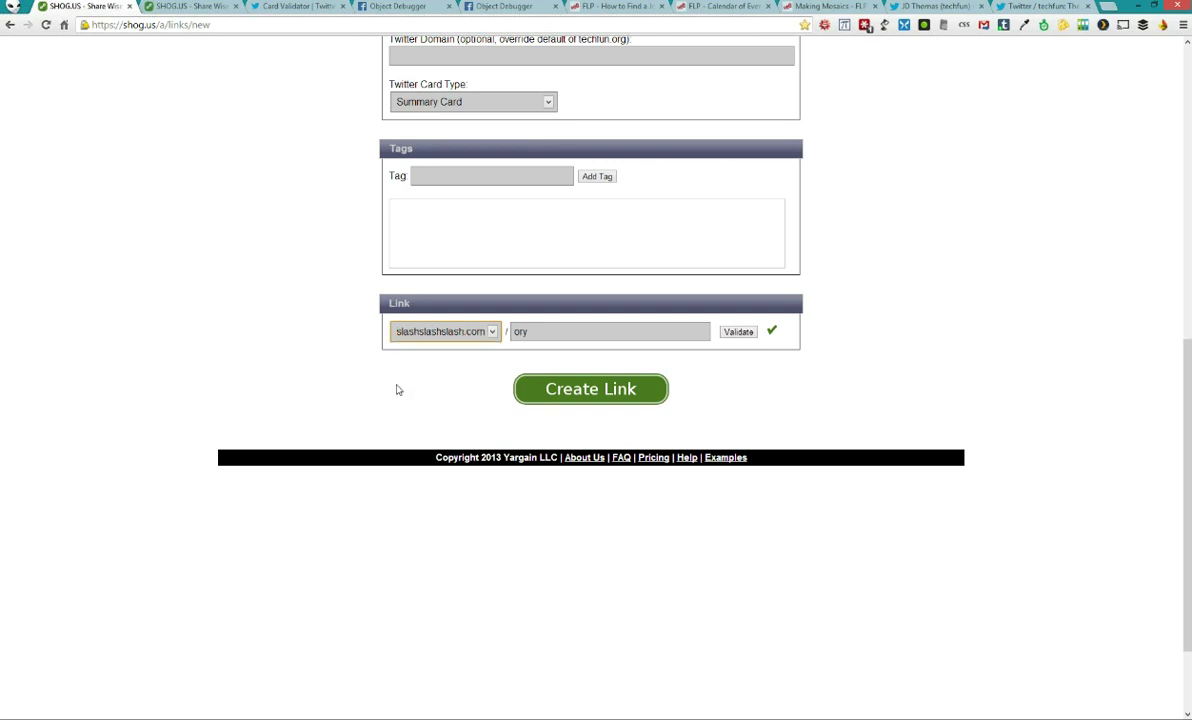
click(427, 335)
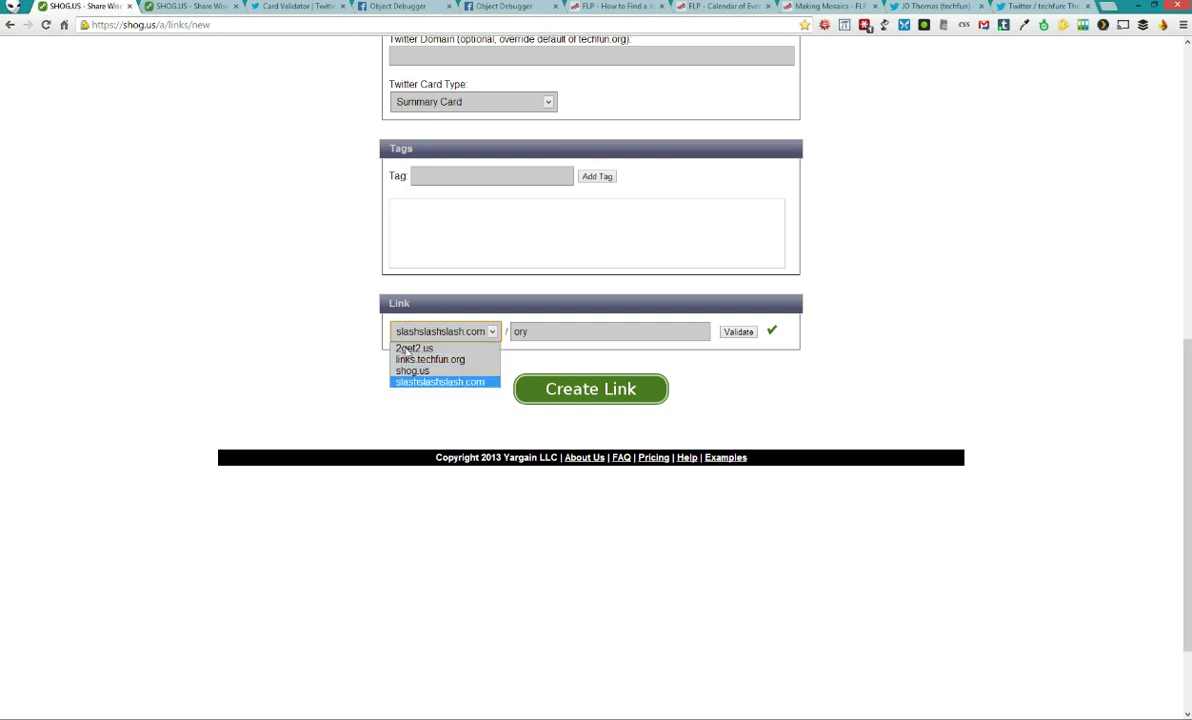
click(369, 388)
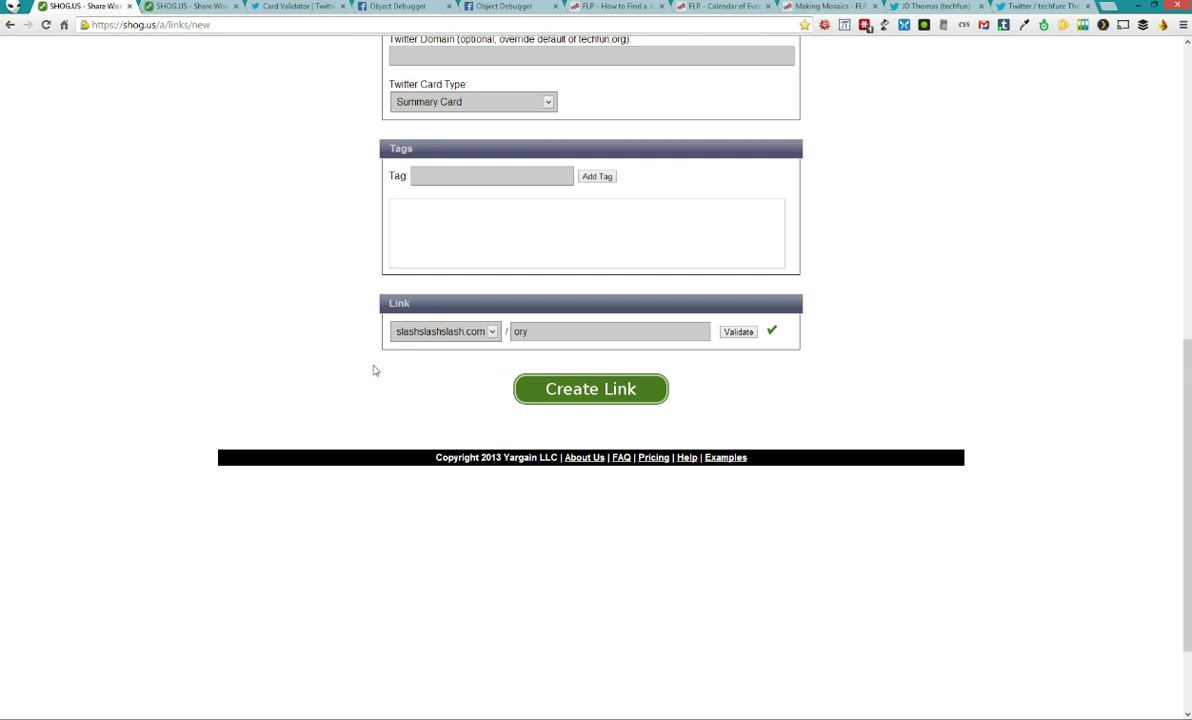
mouse_move(438, 56)
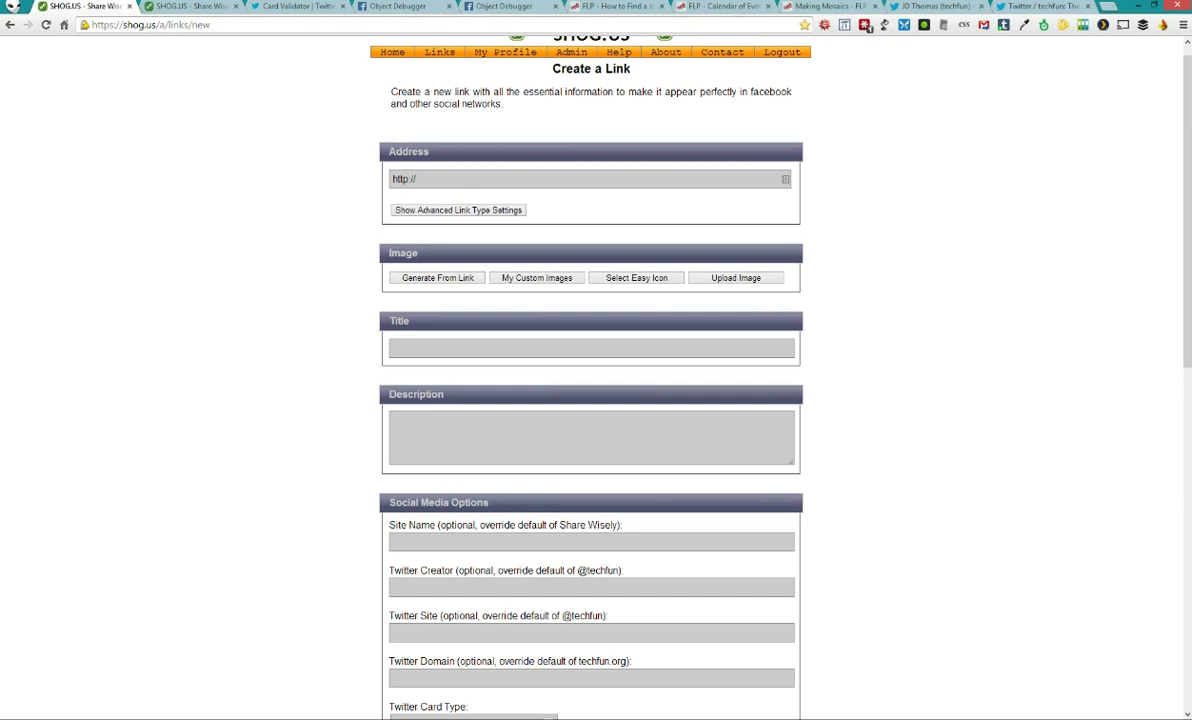
mouse_move(469, 718)
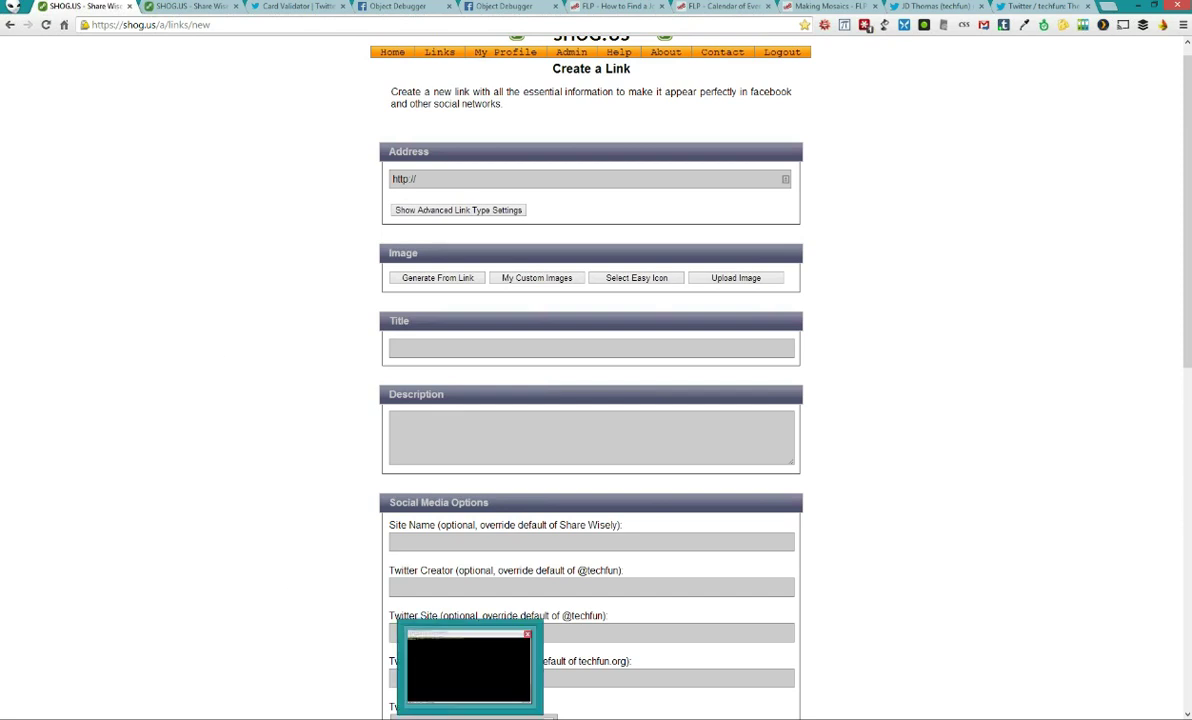
right_click(469, 718)
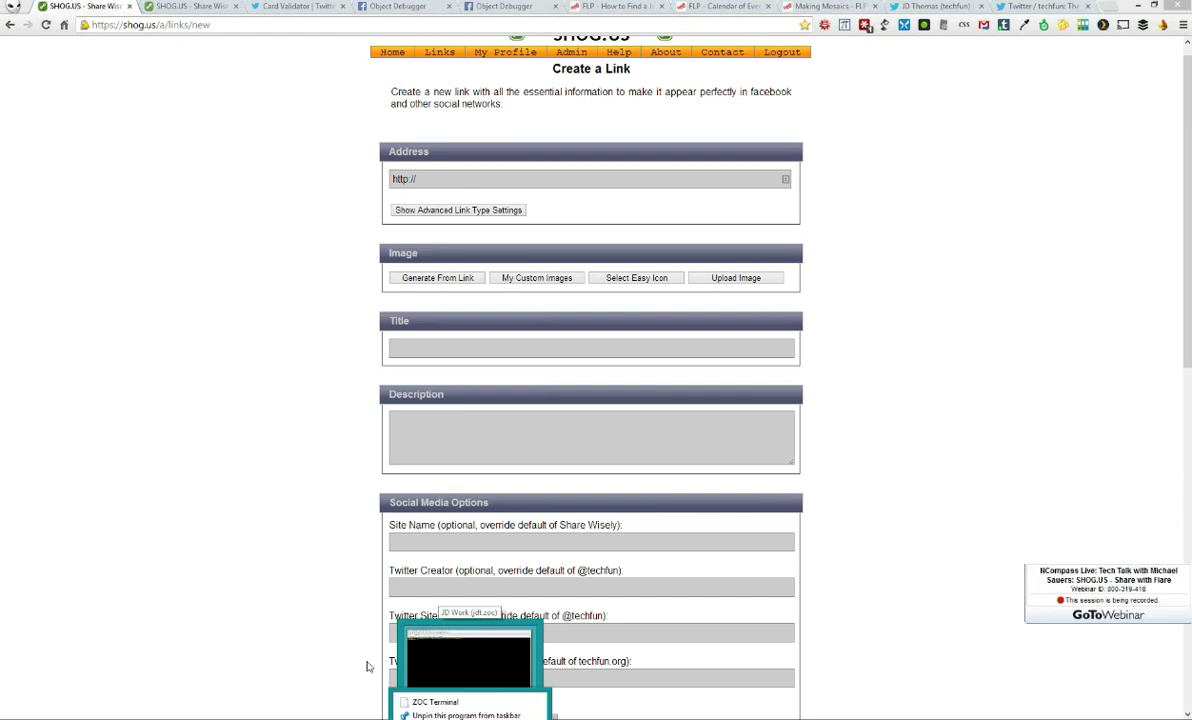
click(316, 638)
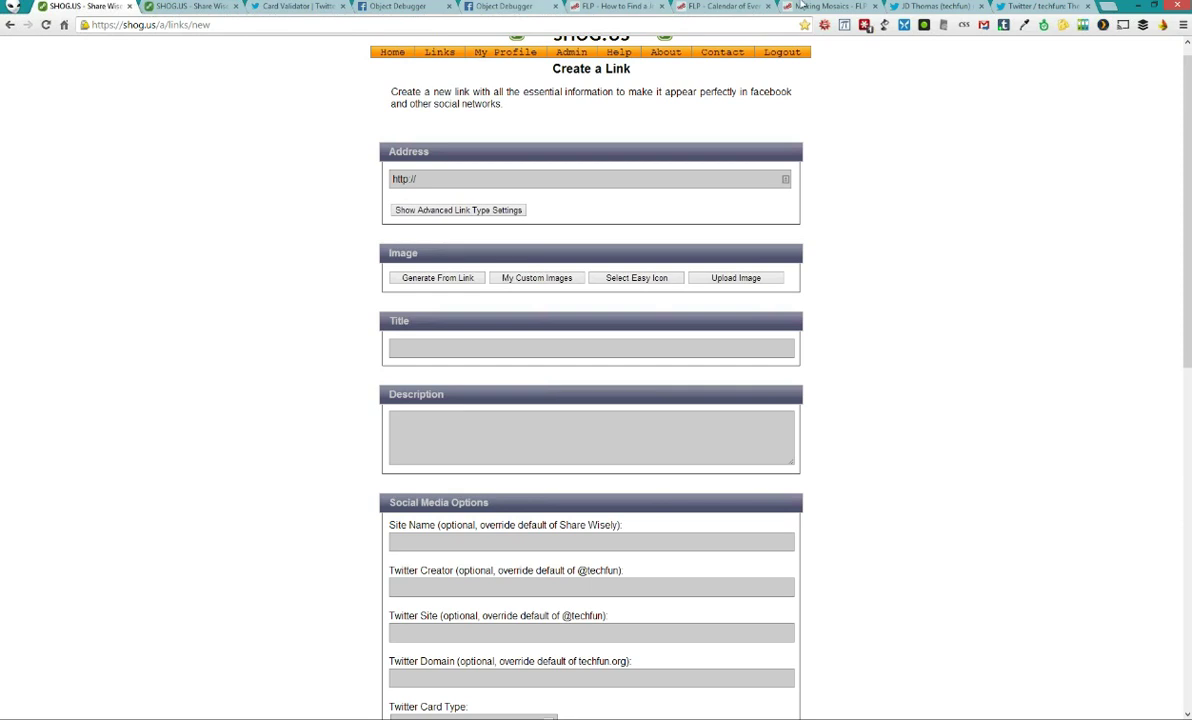
Follow the Tacony Branch tweet's summary card to the Free Library's Tacony events page
click(916, 7)
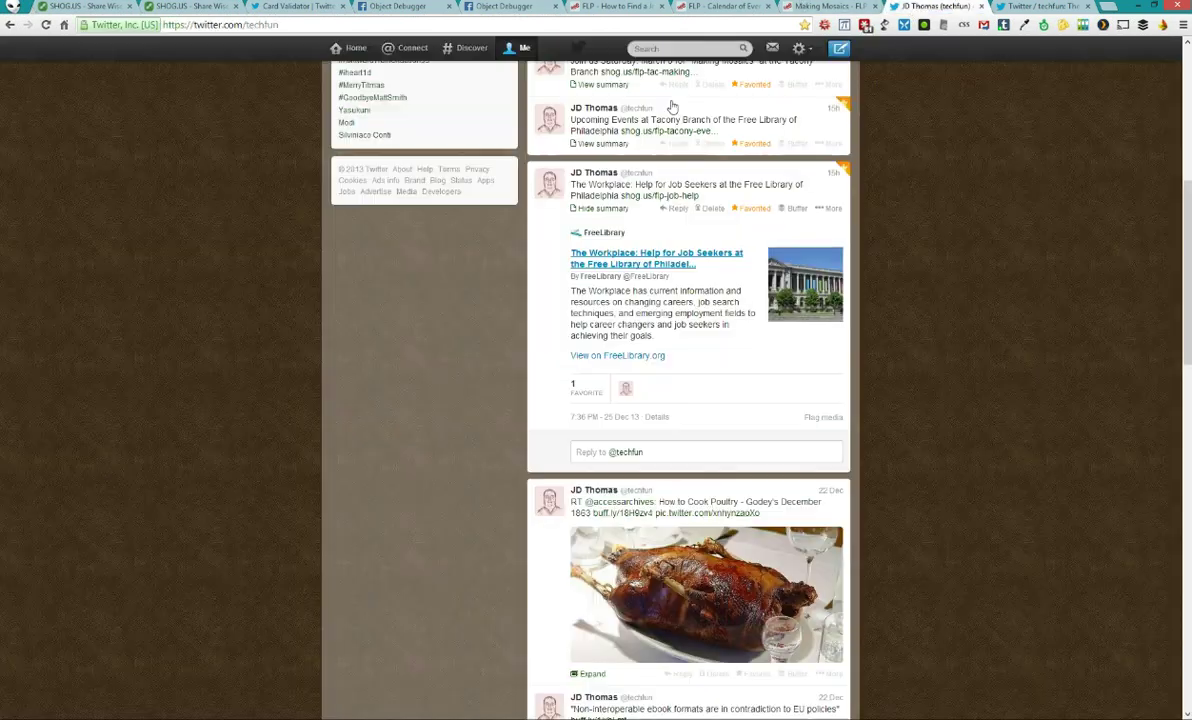
click(719, 146)
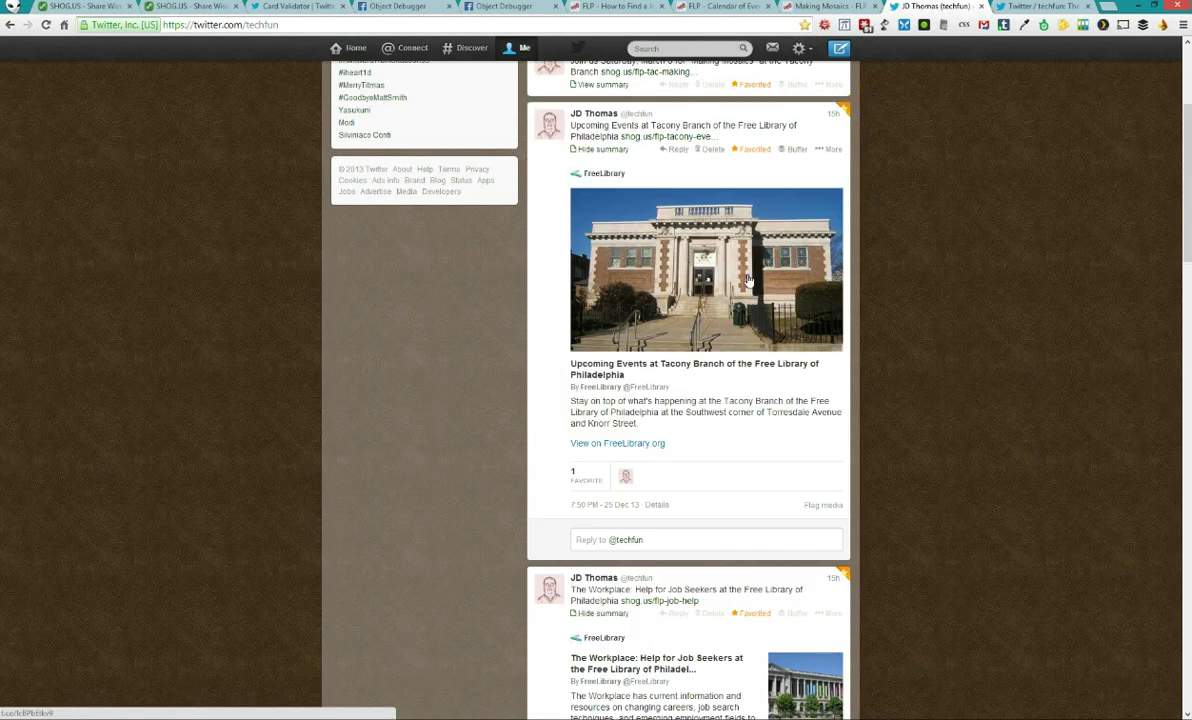
scroll(266, 220, up, 3)
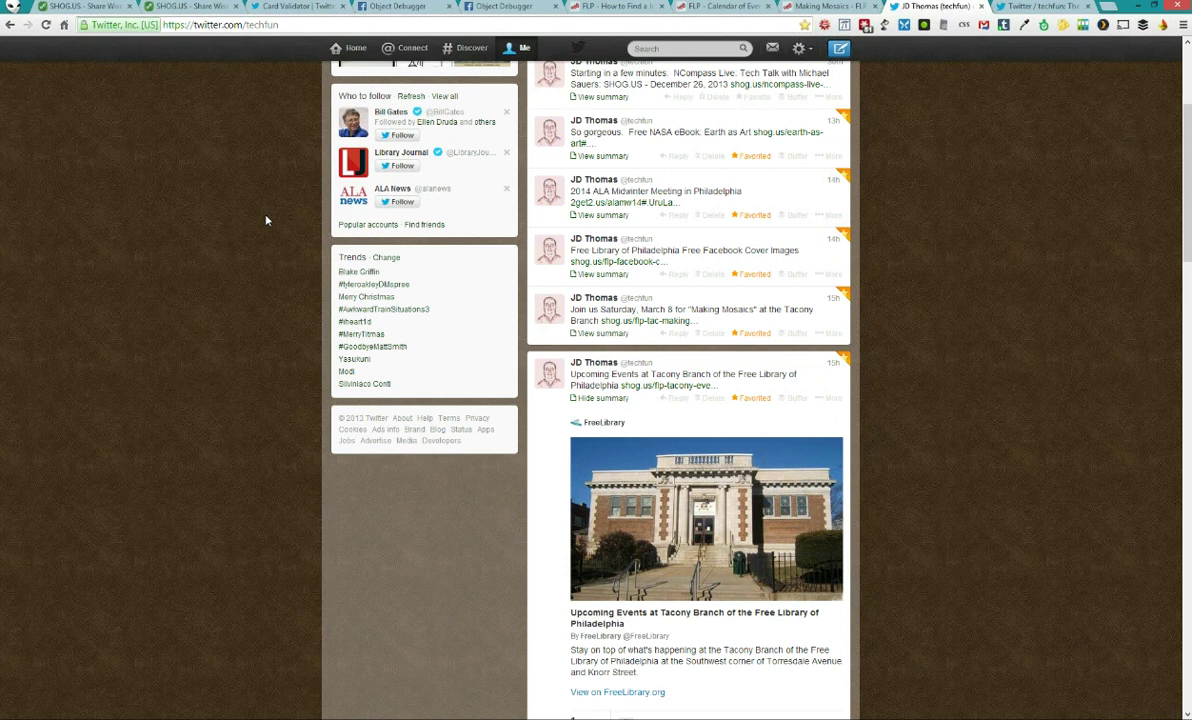
click(709, 622)
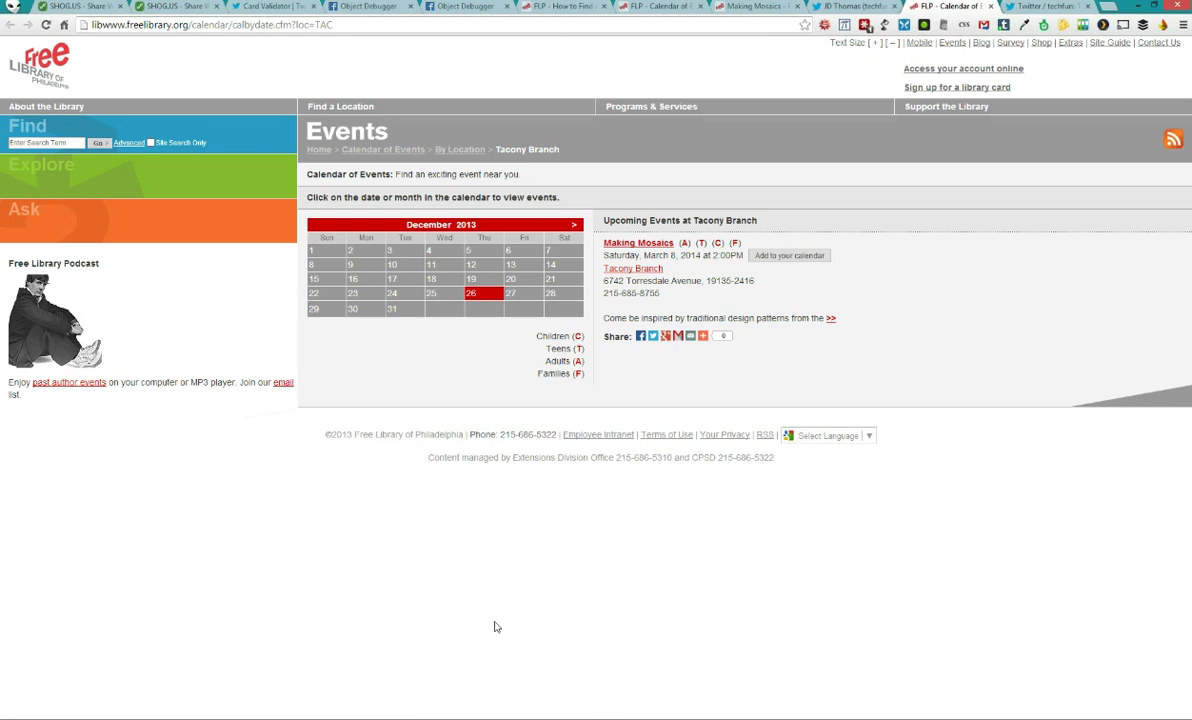
key(alt+Tab)
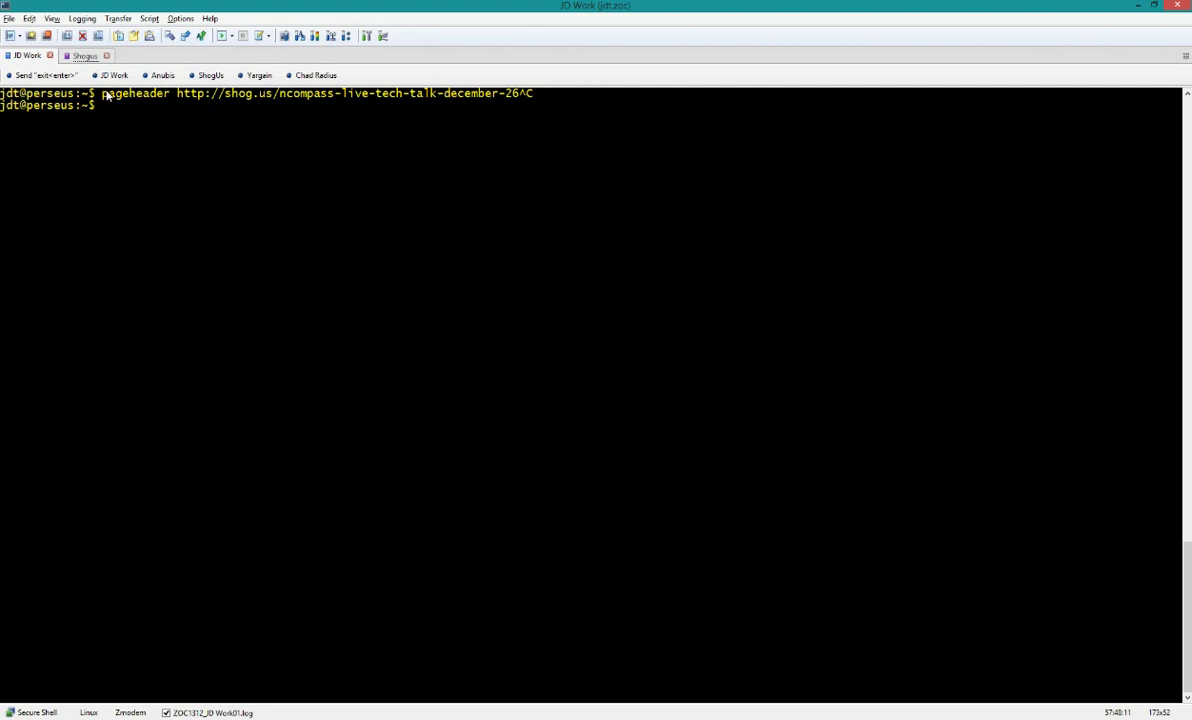
Rerun pageheader on shog.us/ncompass-live-tech-talk-december-26 and inspect its 302 redirect Location URL
key(Up)
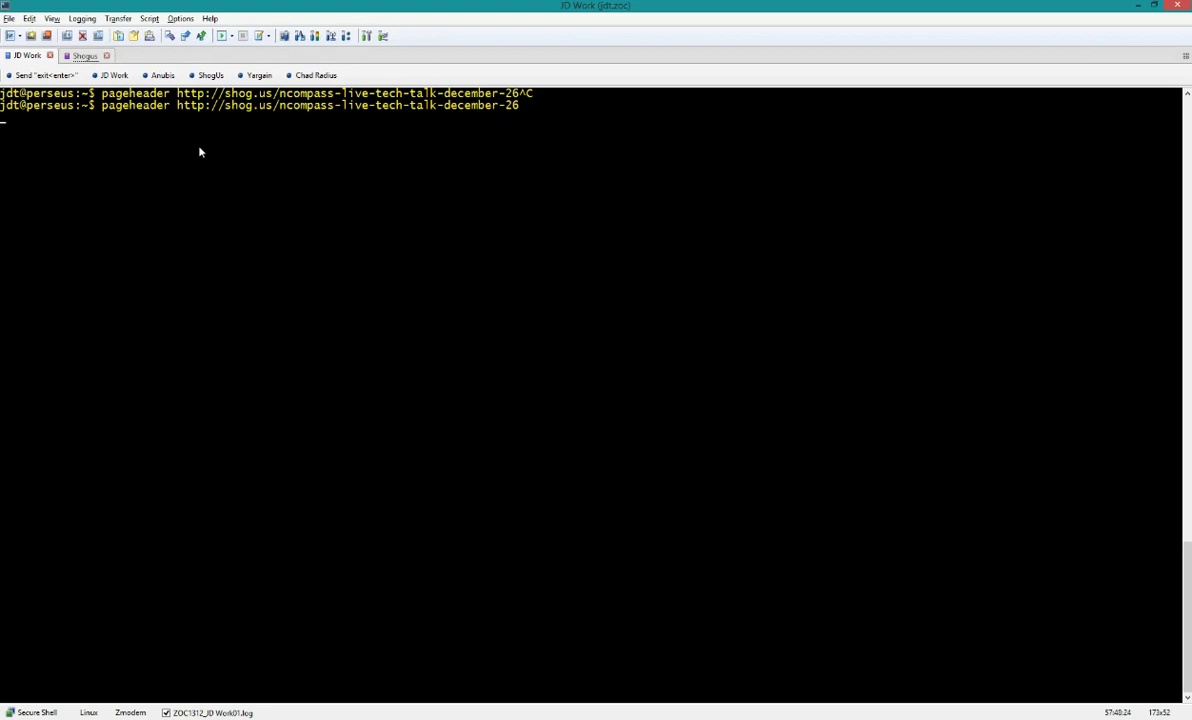
key(Return)
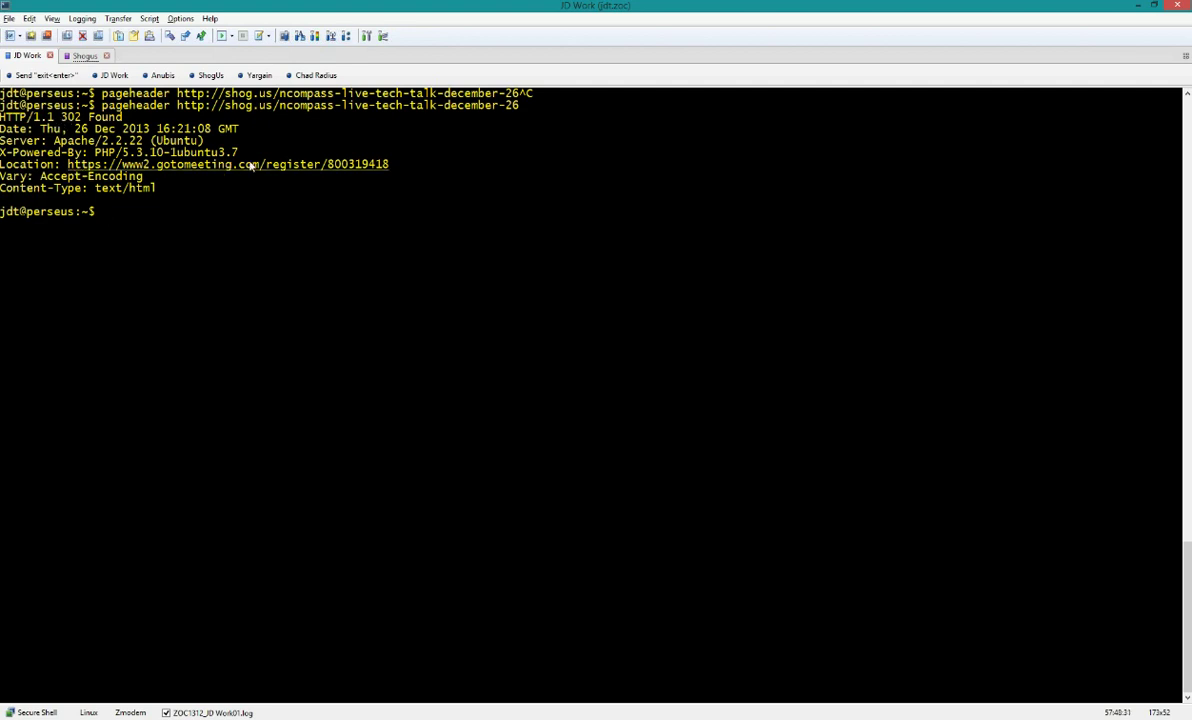
drag(395, 165, 66, 166)
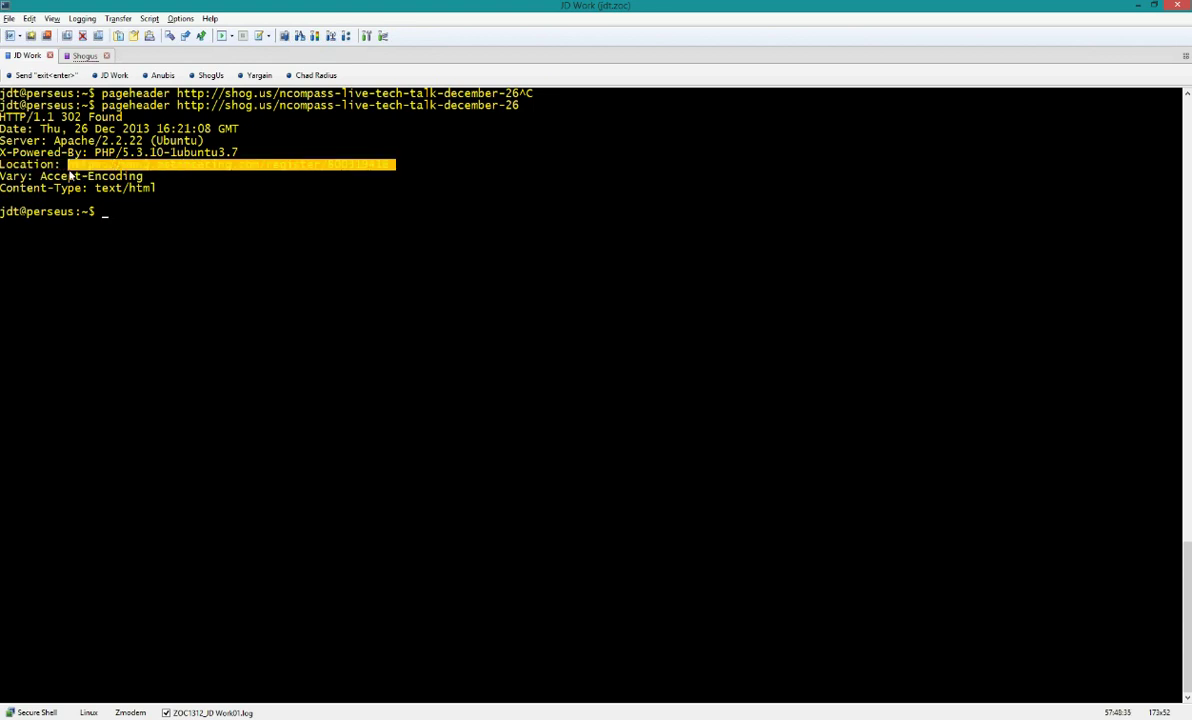
click(152, 238)
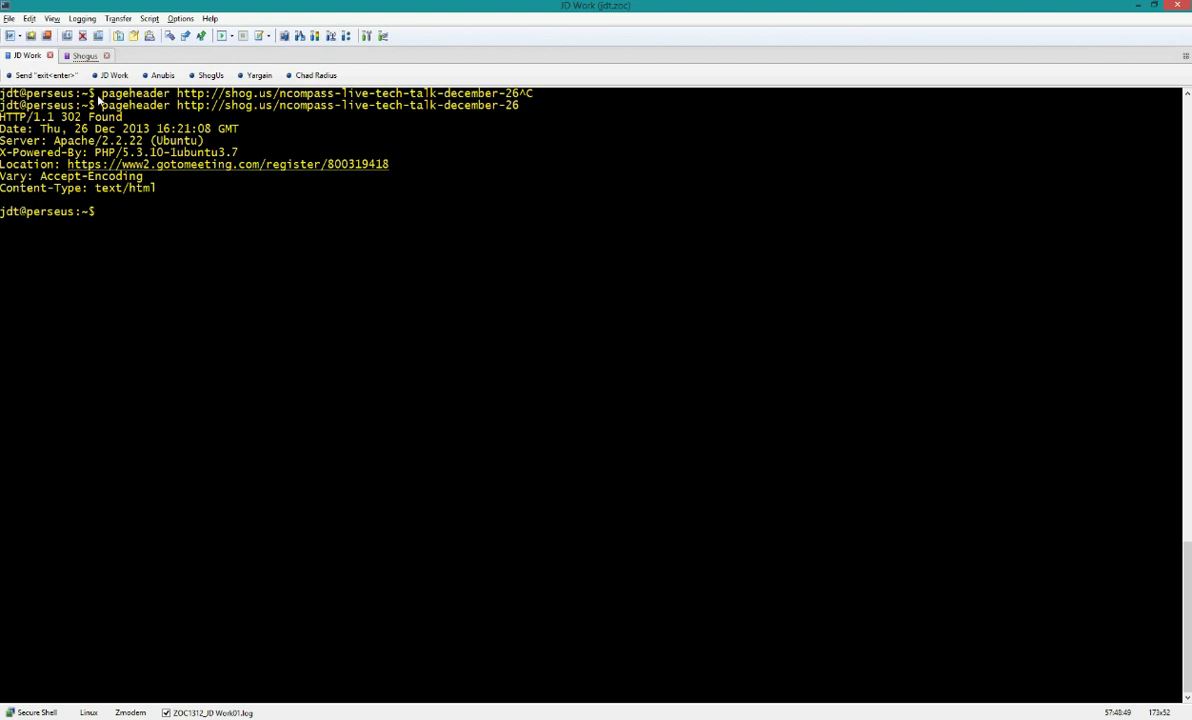
Bring the Facebook Object Debugger window with the Free Library jobseekers page results to the front
key(alt+Tab)
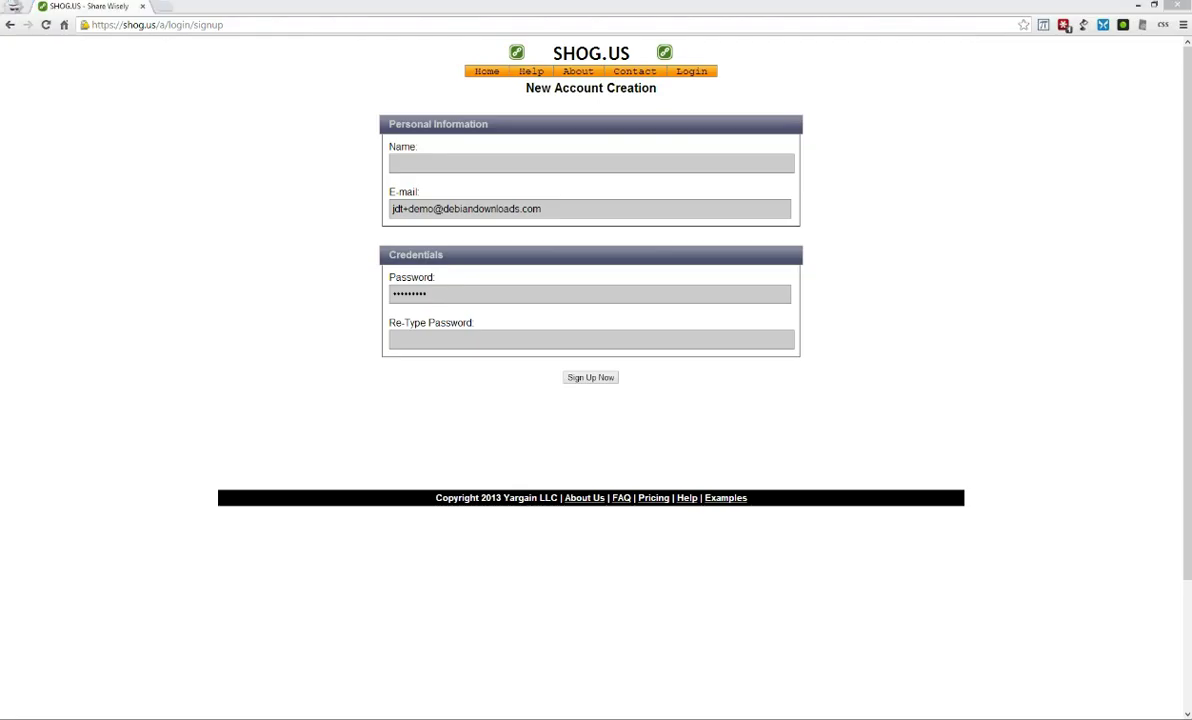
key(alt+Tab)
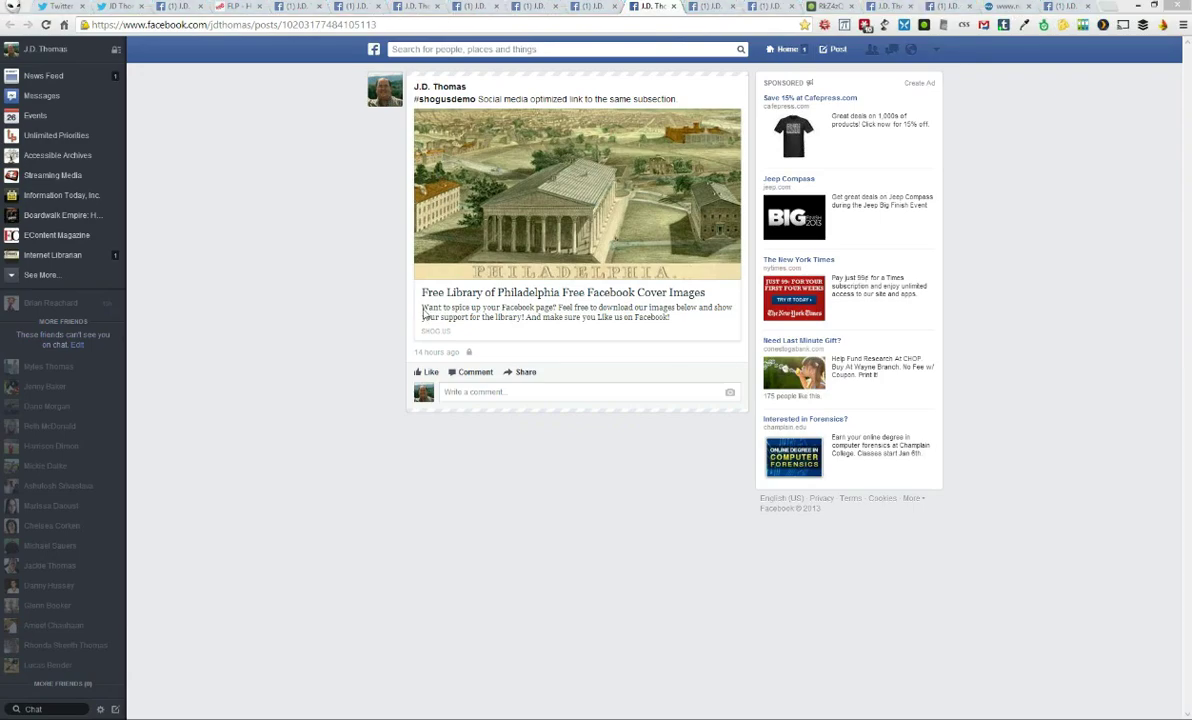
key(alt+Tab)
key(alt+Tab)
click(152, 72)
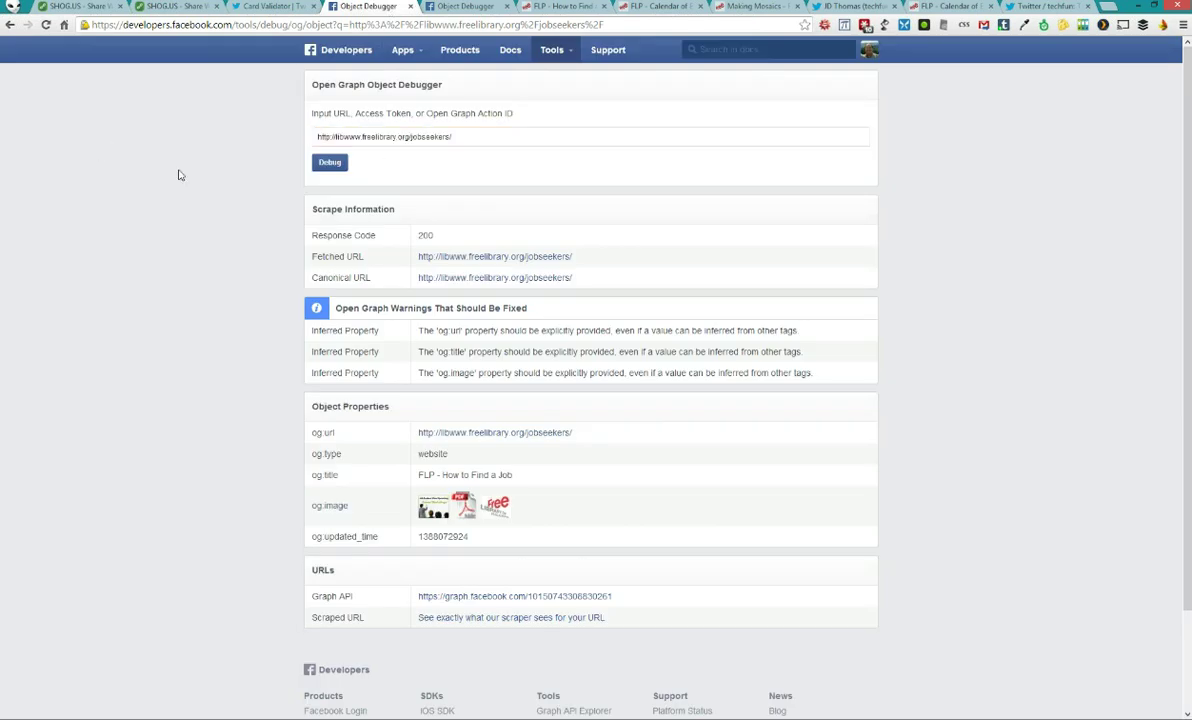
Switch to the shog.us/flp-job-help debug results and highlight its og:title value
click(462, 136)
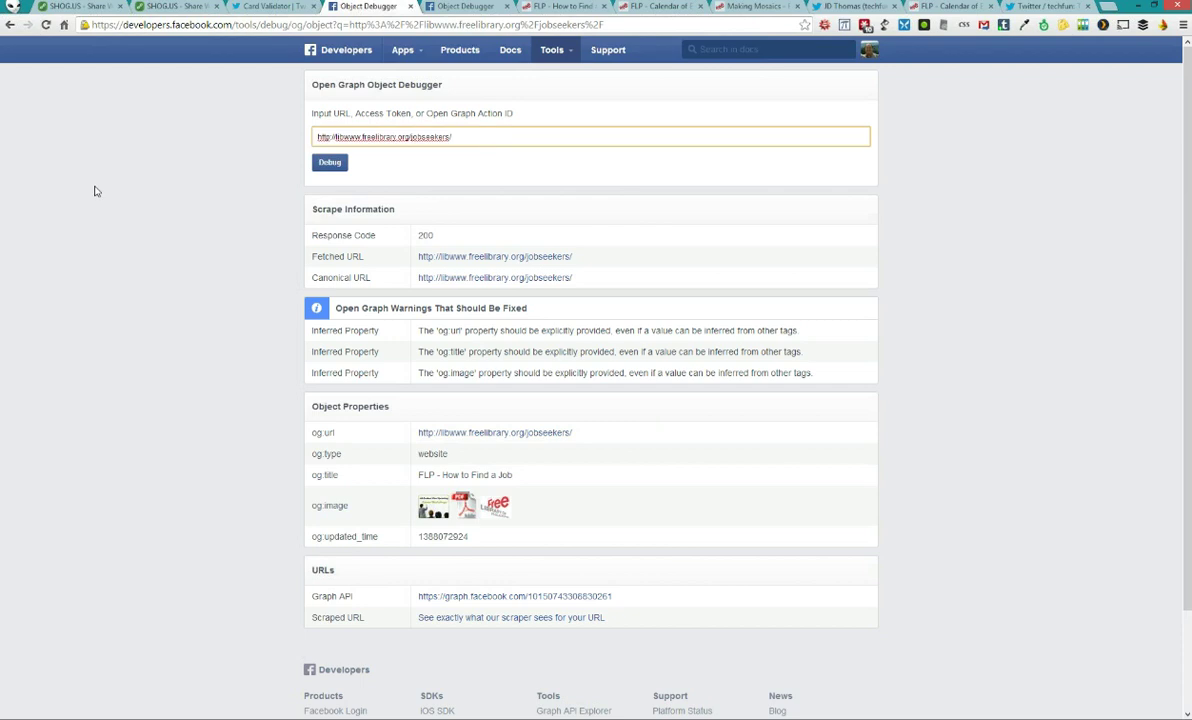
scroll(365, 391, down, 1)
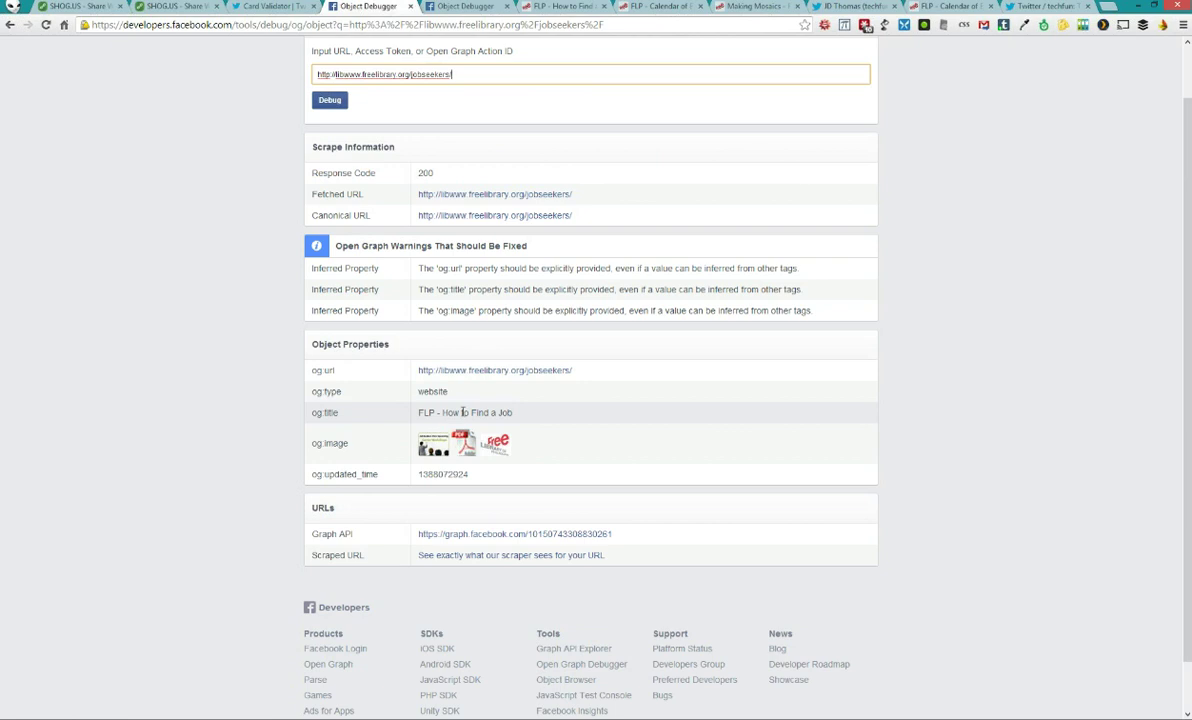
click(465, 9)
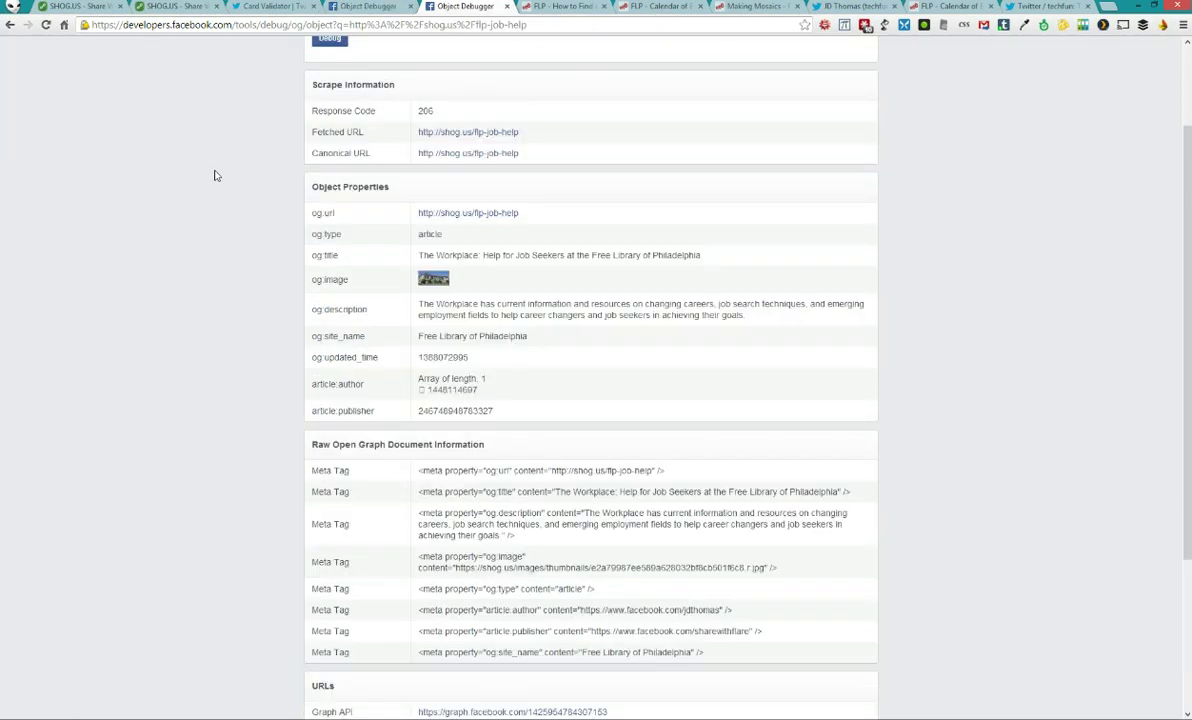
drag(418, 255, 663, 256)
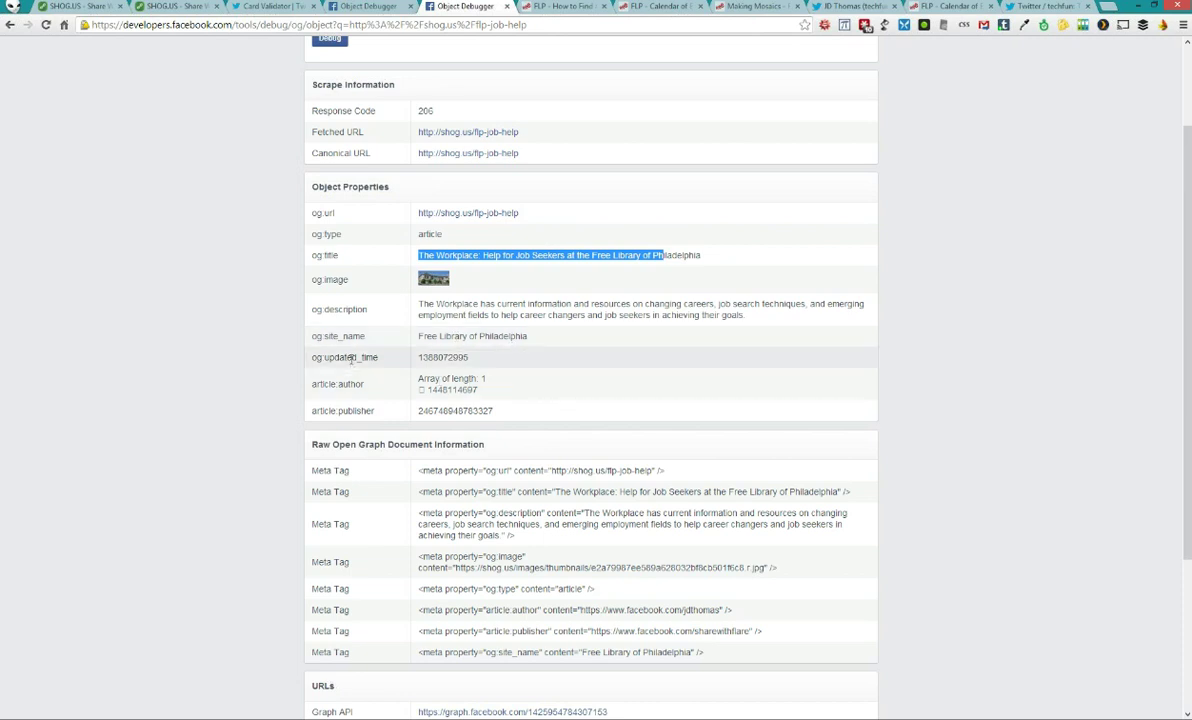
Compare against the original 'FLP - How to Find a Job' results, then scroll to flp-job-help's Raw Open Graph tags
scroll(382, 268, down, 3)
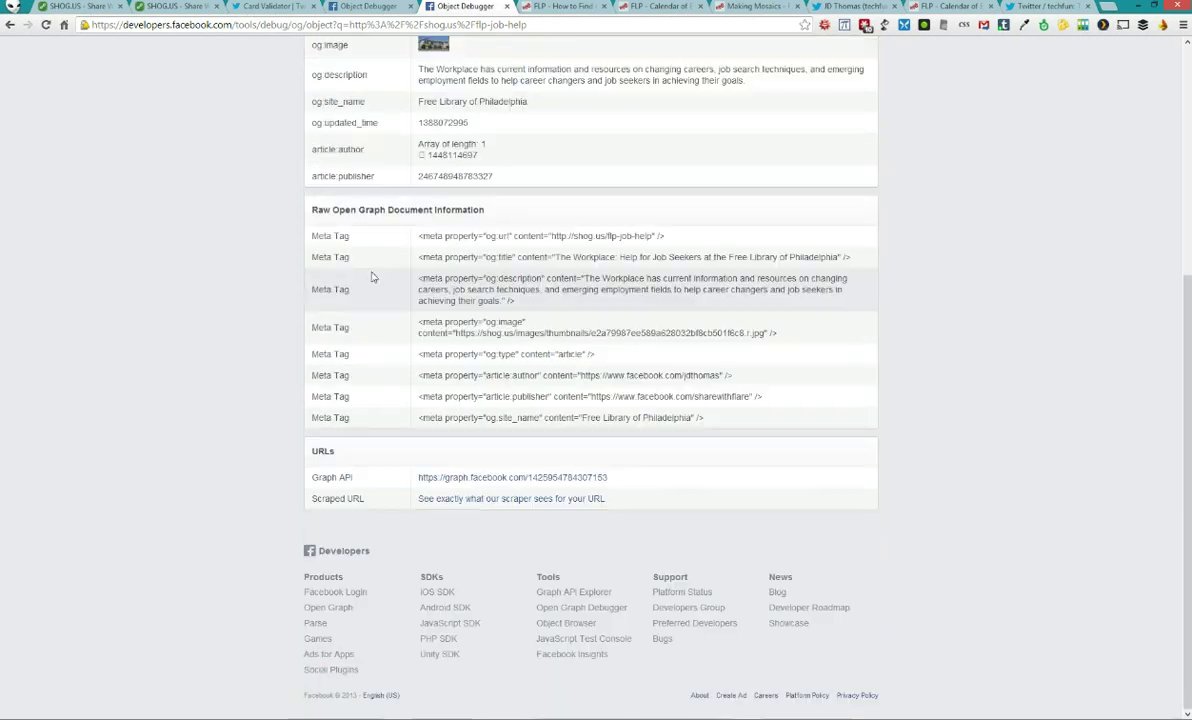
scroll(370, 275, up, 4)
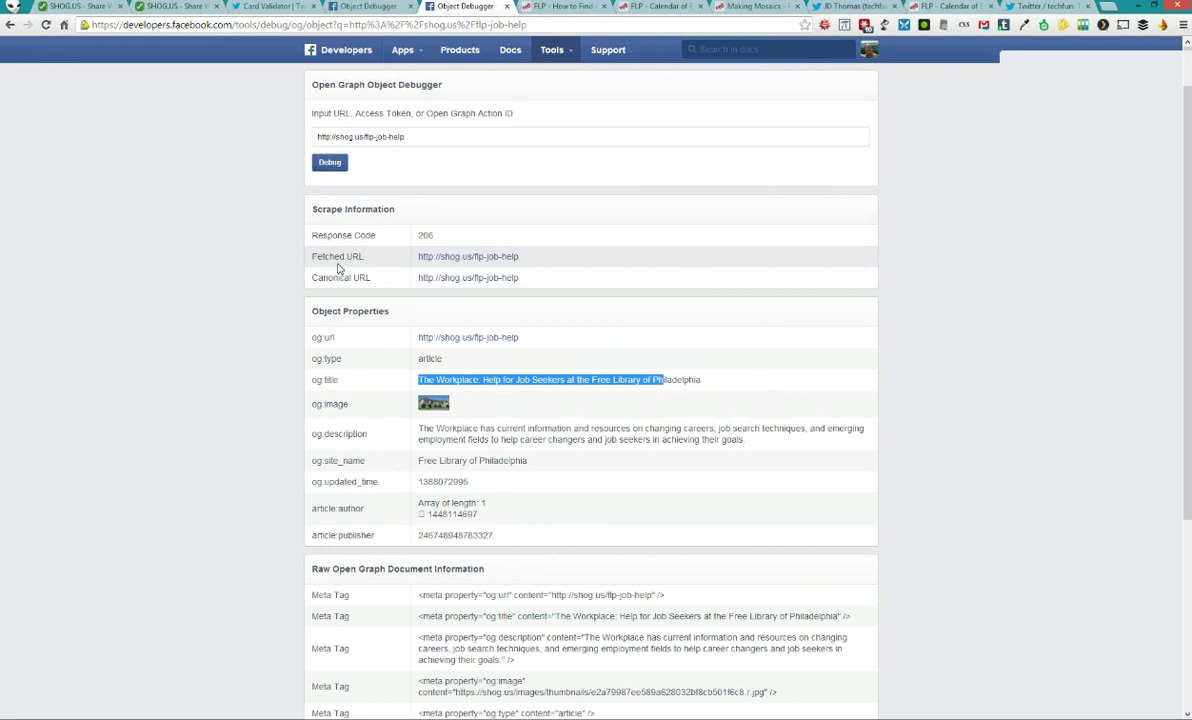
scroll(218, 280, down, 1)
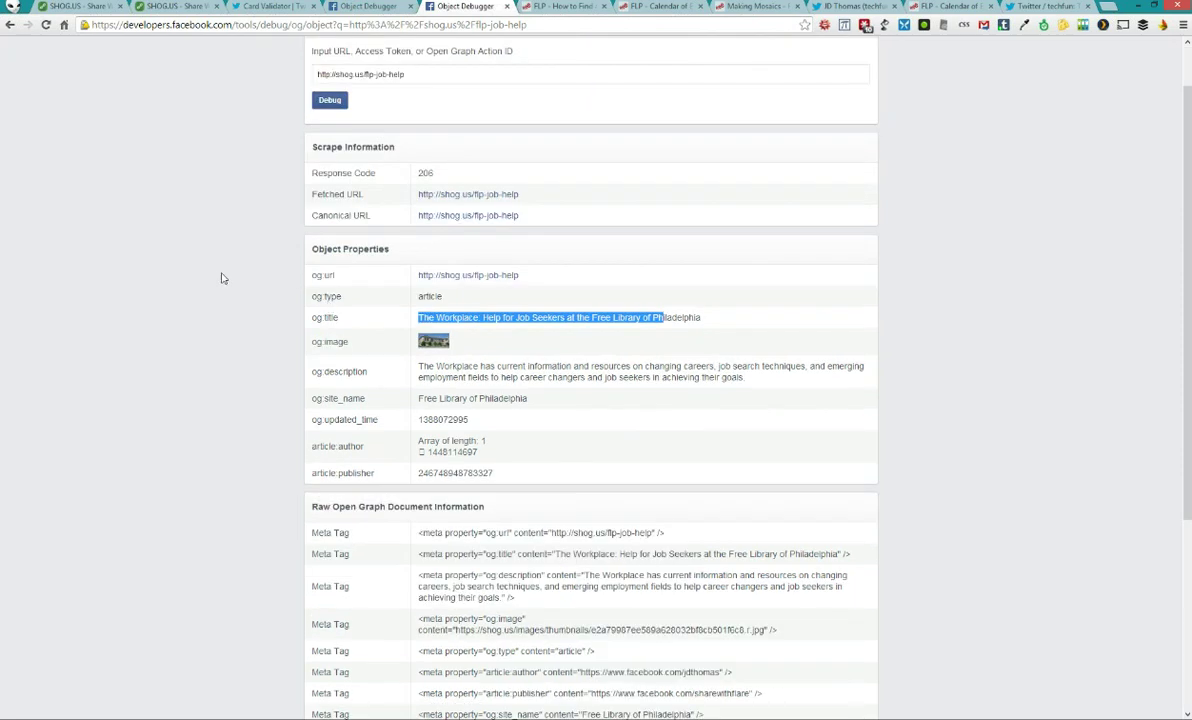
click(468, 216)
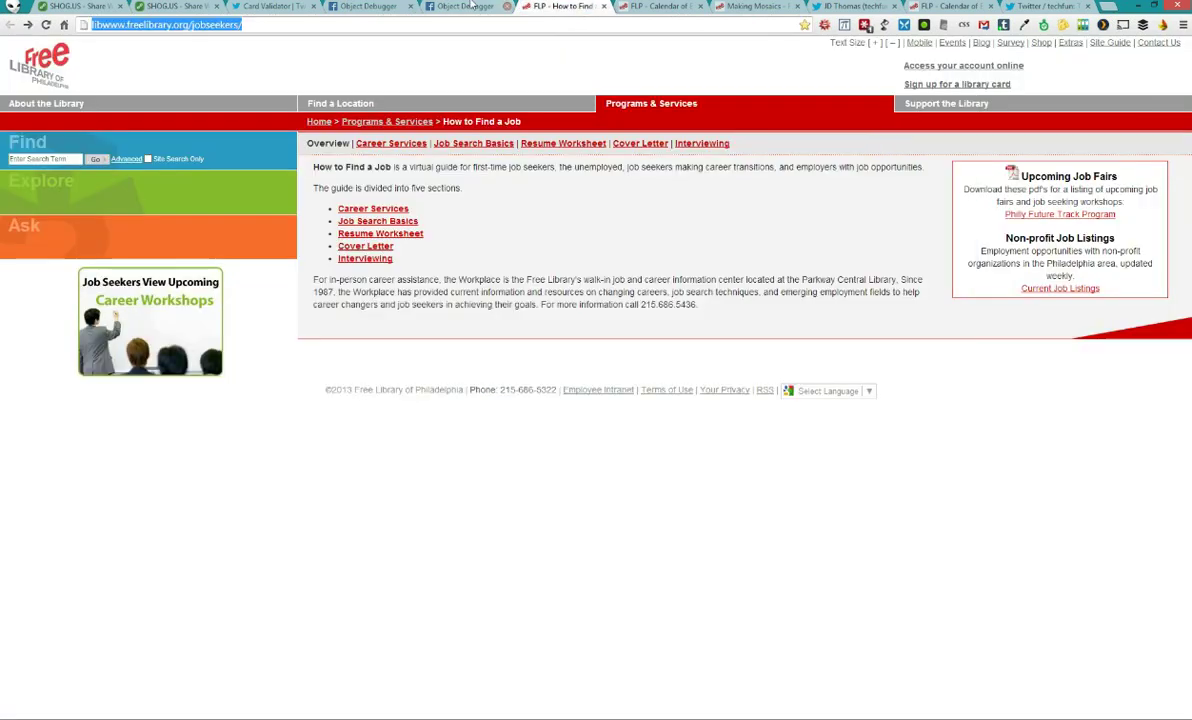
click(465, 6)
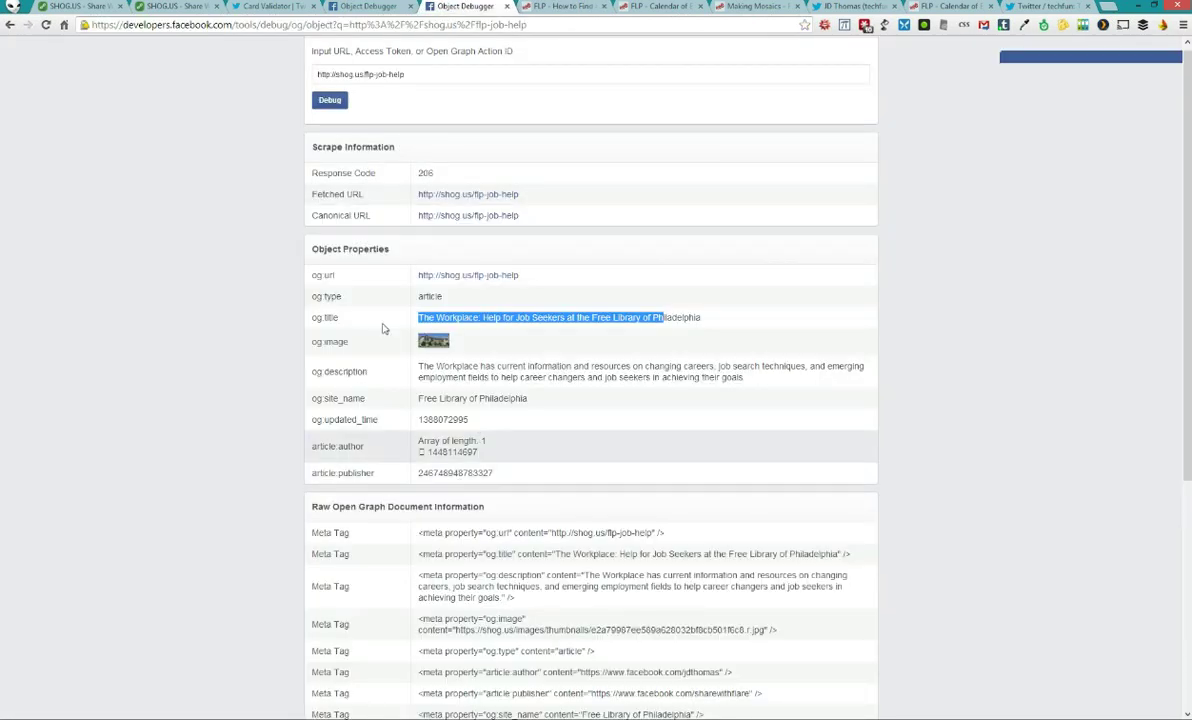
scroll(380, 383, down, 4)
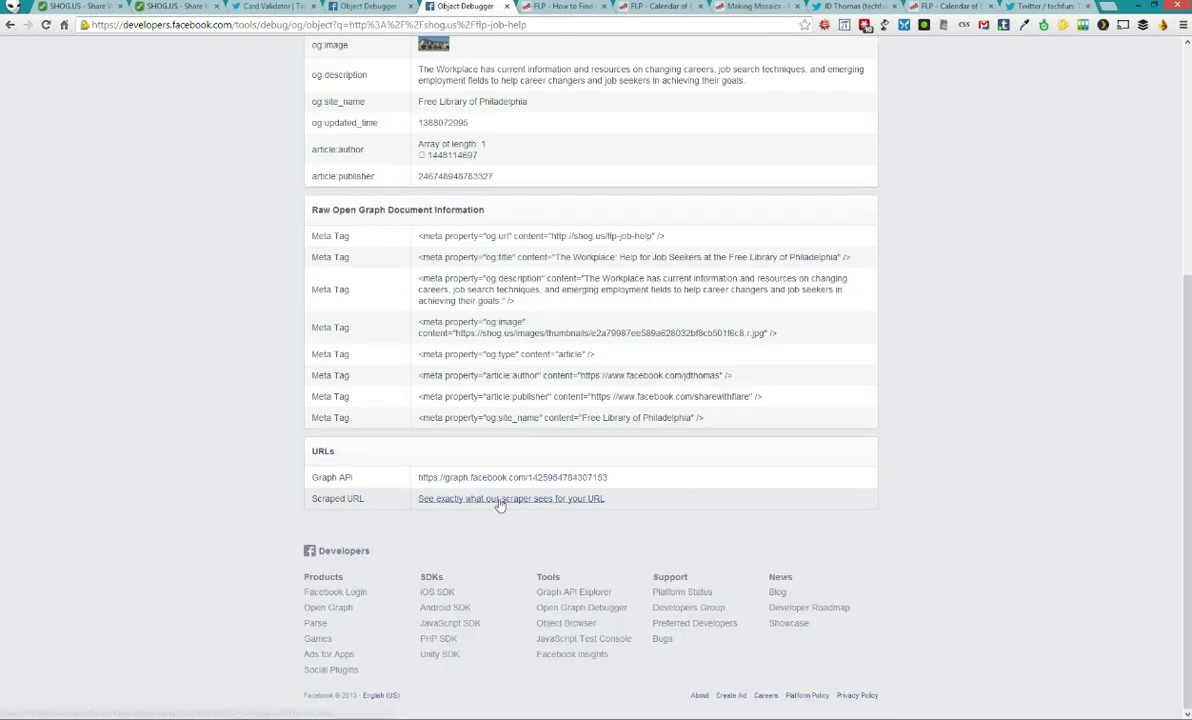
View the scraper's source for shog.us/flp-job-help, select its Open Graph and Twitter meta tags, and enlarge the text
click(501, 499)
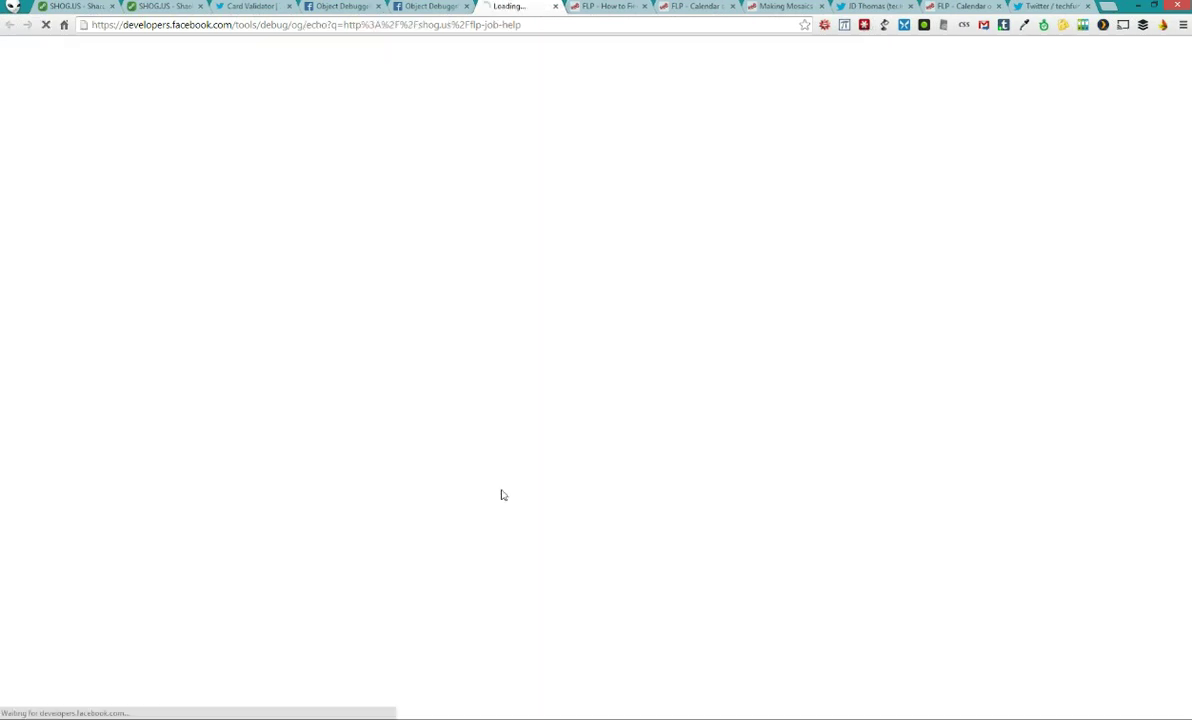
drag(500, 285, 985, 150)
key(ctrl+plus)
key(ctrl+plus)
key(ctrl+plus)
key(ctrl+plus)
key(ctrl+plus)
key(ctrl+plus)
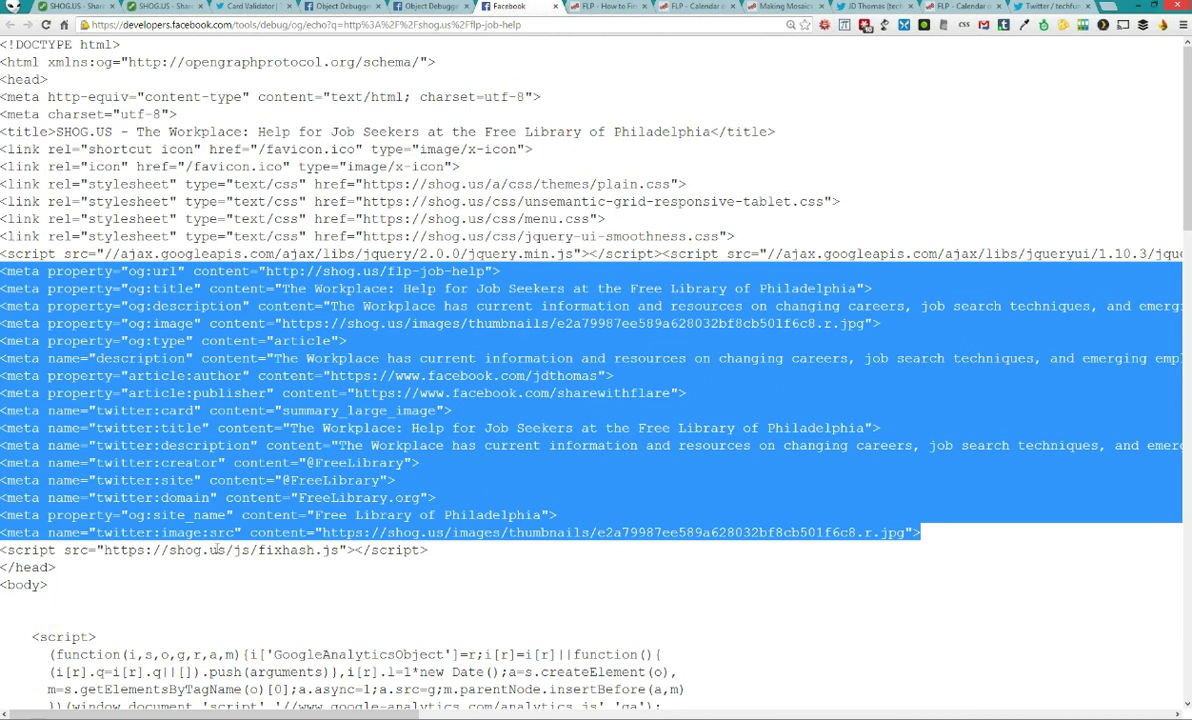
drag(202, 511, 215, 550)
click(215, 550)
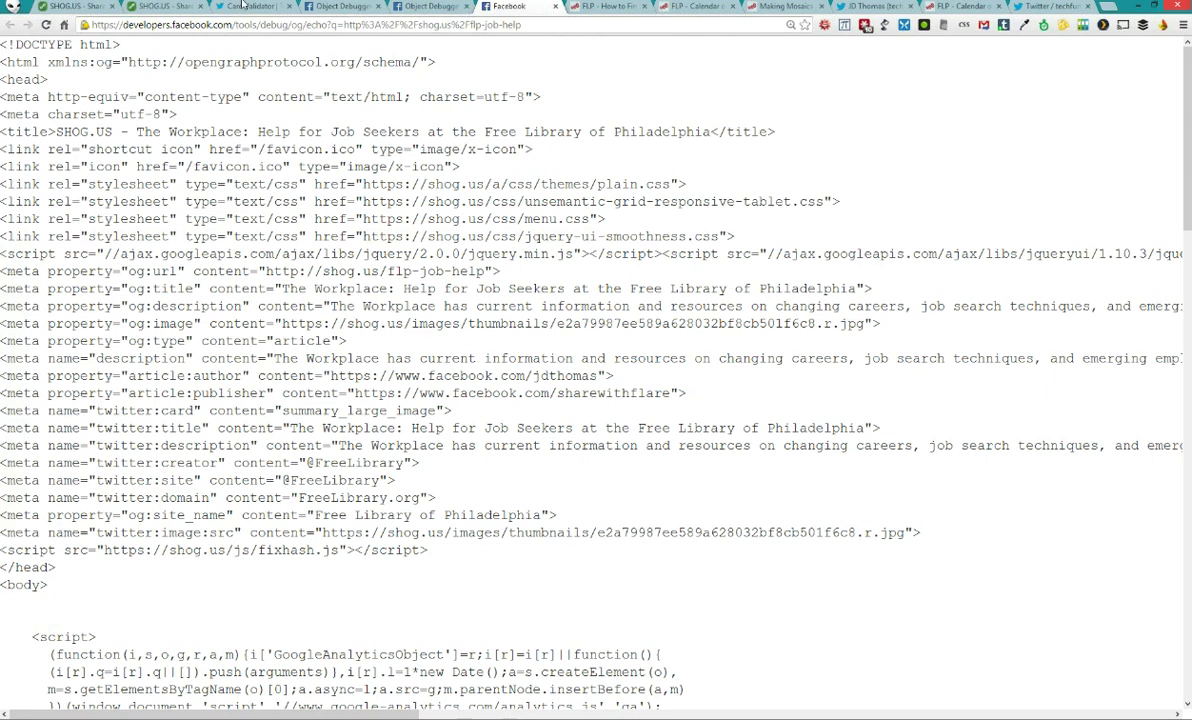
click(1041, 8)
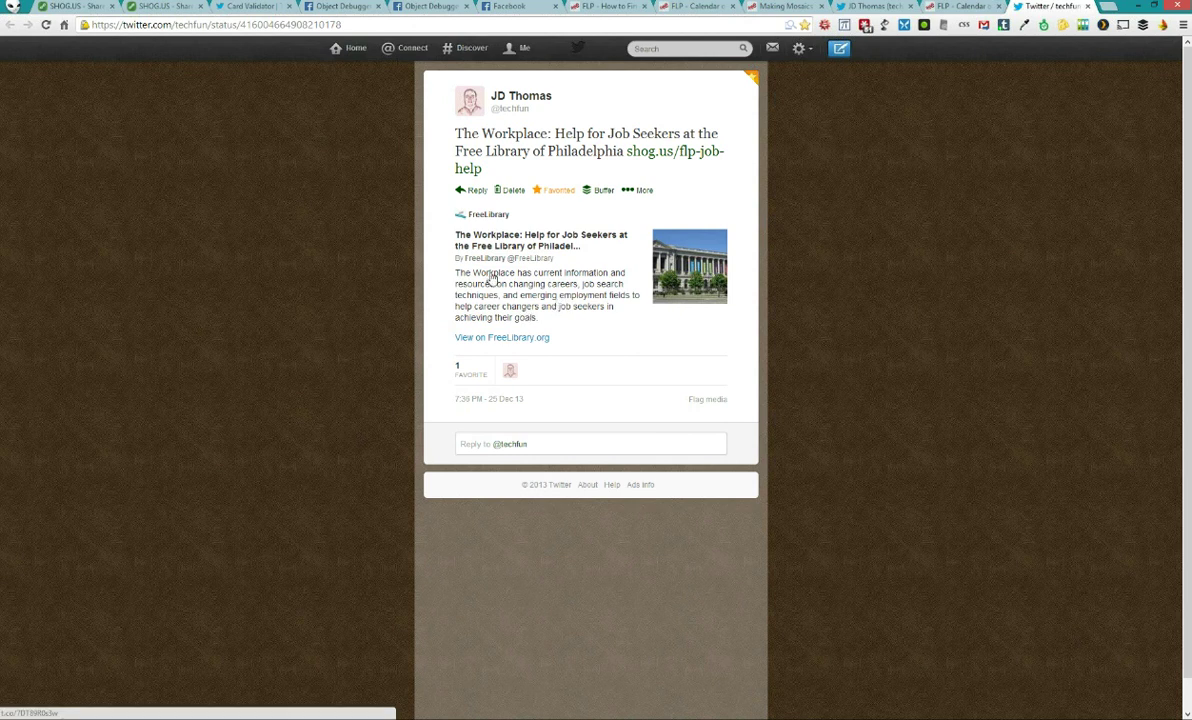
In the Card Validator, choose the Summary Large Image card type and go to Validate & Apply
click(256, 8)
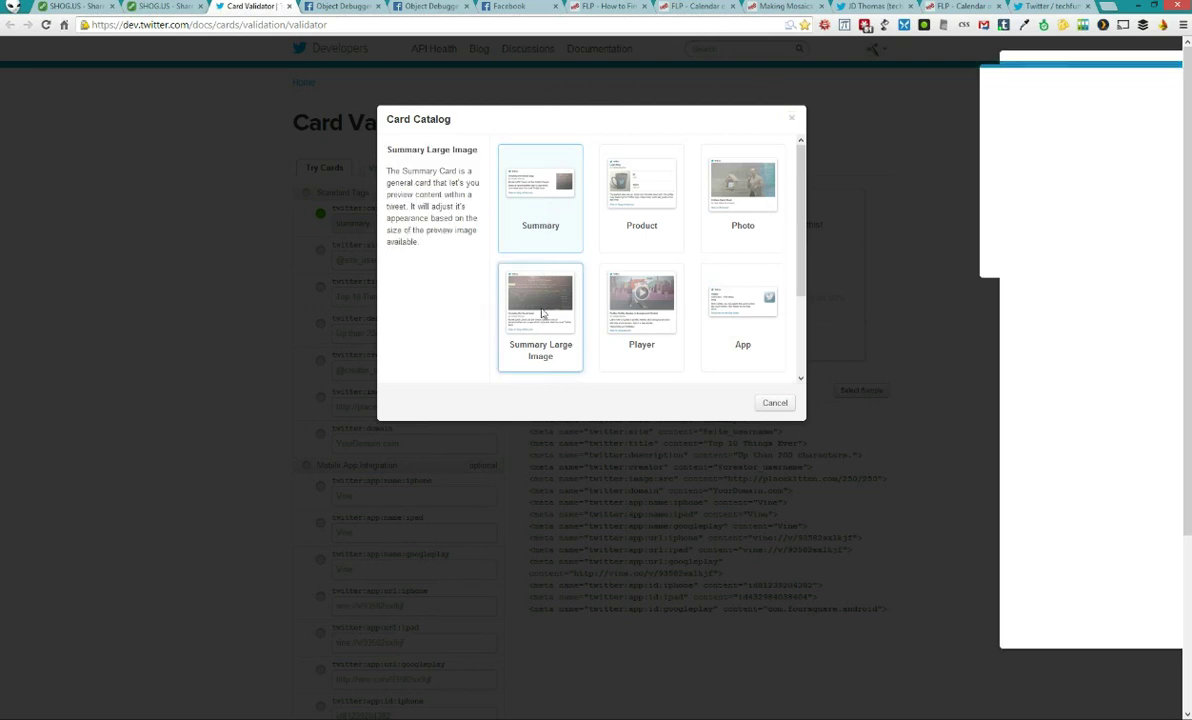
click(541, 313)
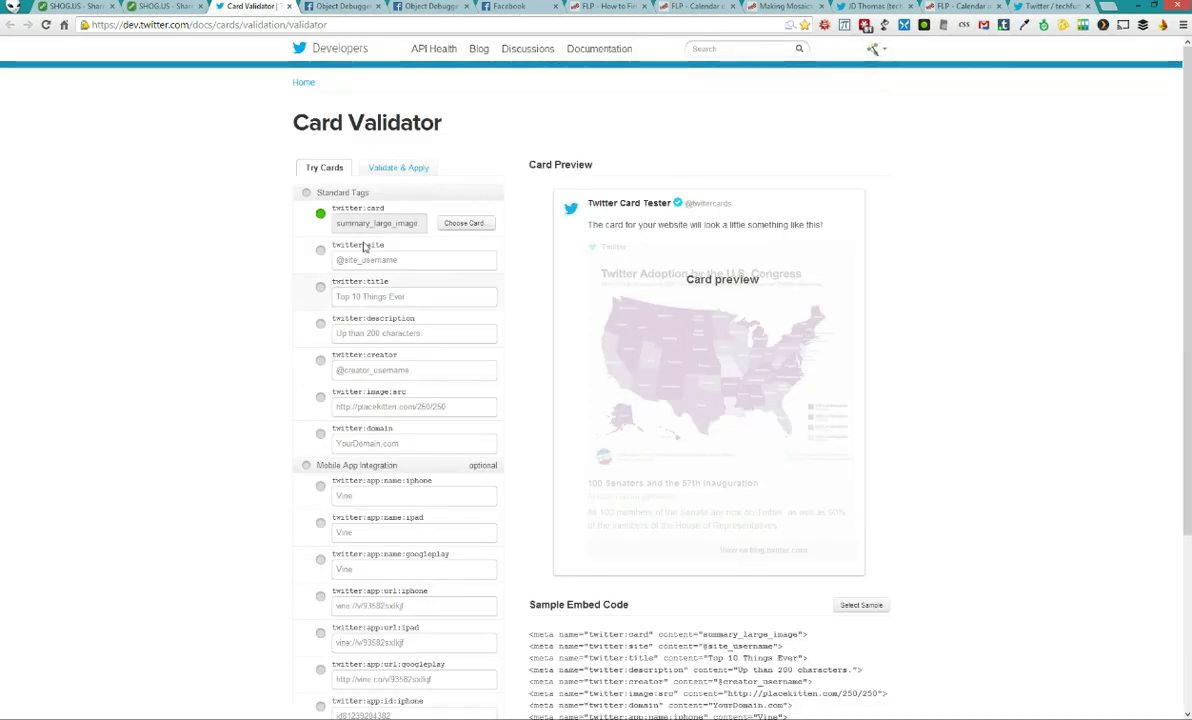
click(390, 169)
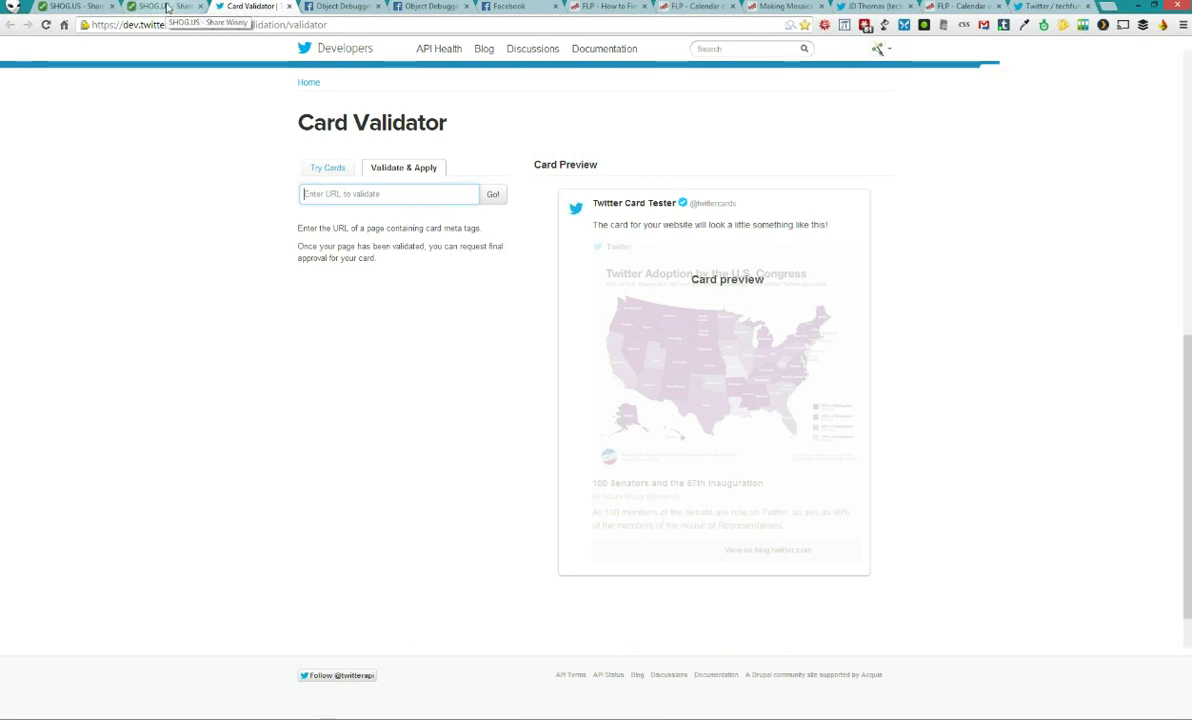
Return to the SHOG.US FAQ and jump to its Working with Images and Link Types sections
click(168, 8)
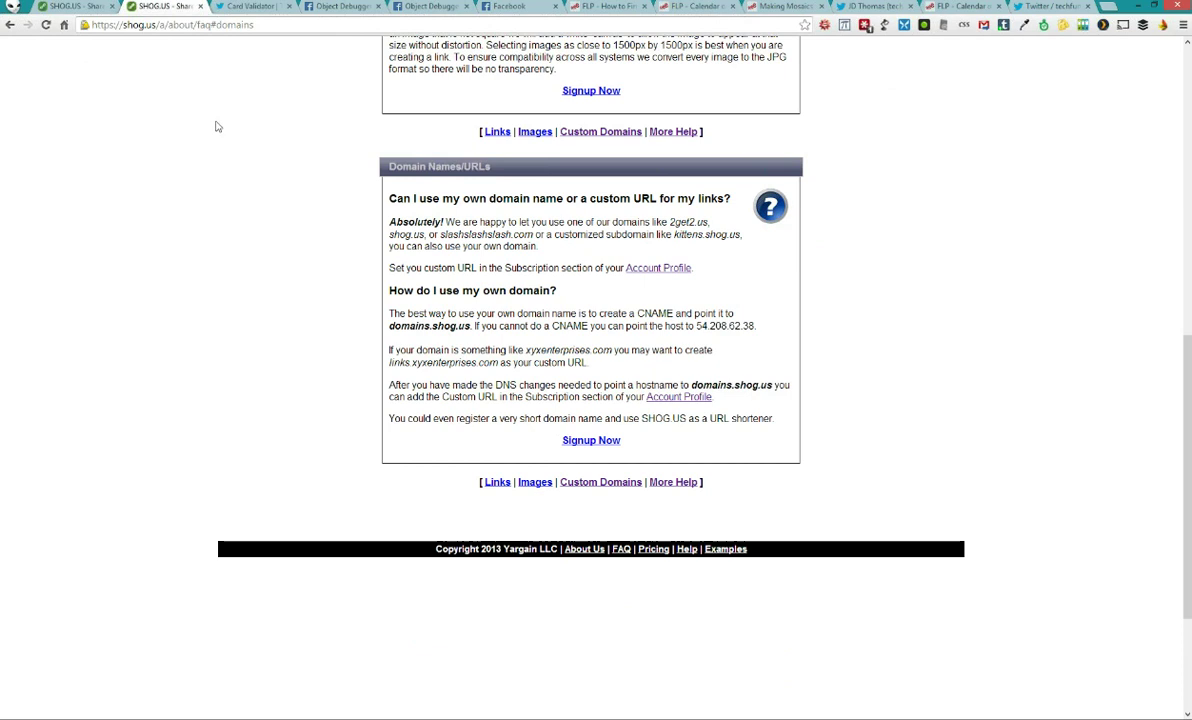
scroll(210, 130, up, 10)
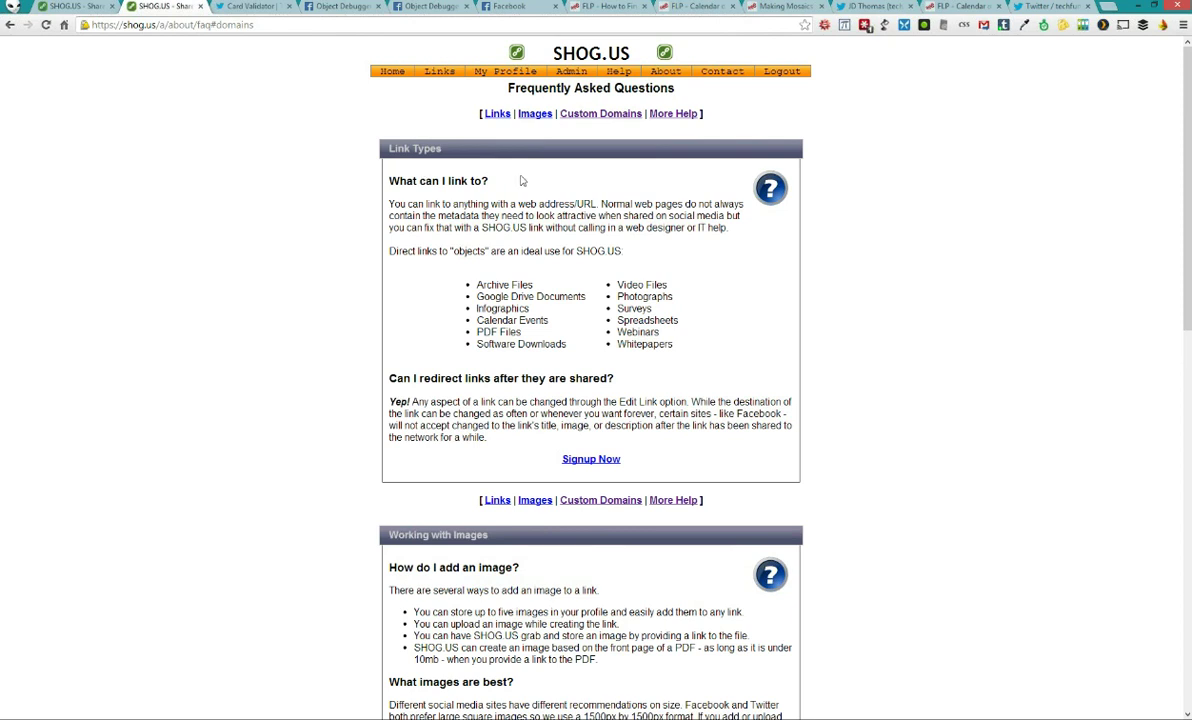
scroll(553, 186, down, 8)
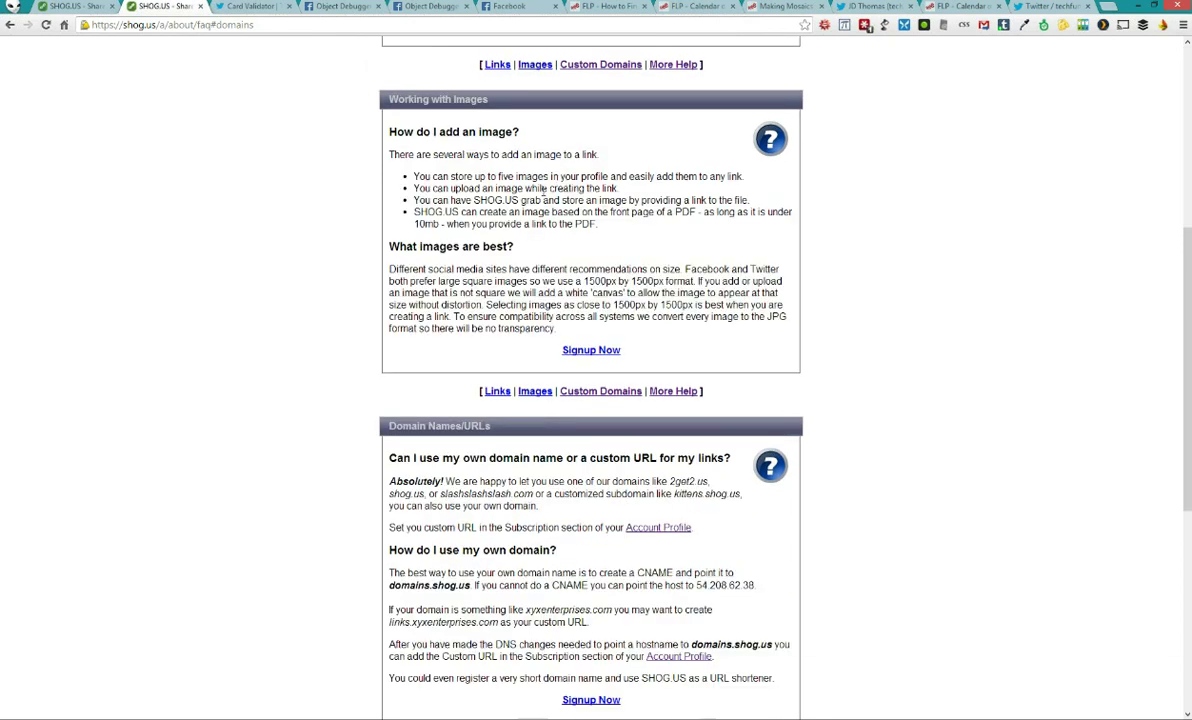
scroll(540, 200, up, 4)
scroll(540, 200, up, 4)
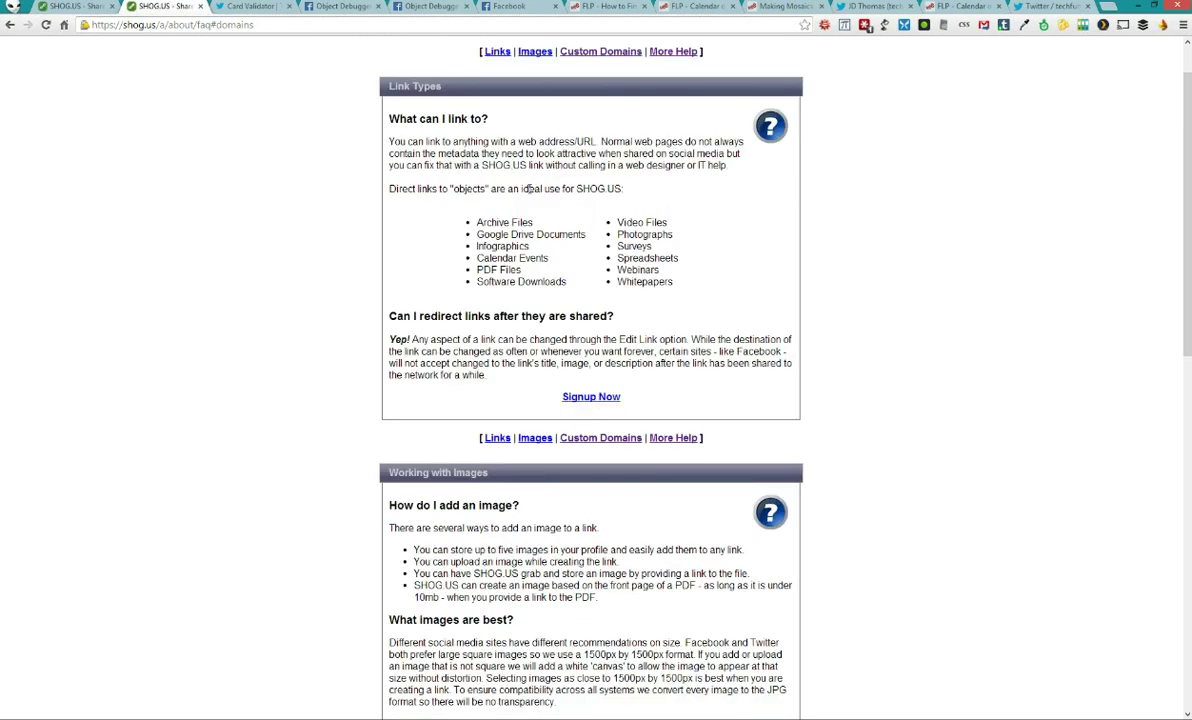
scroll(563, 206, up, 1)
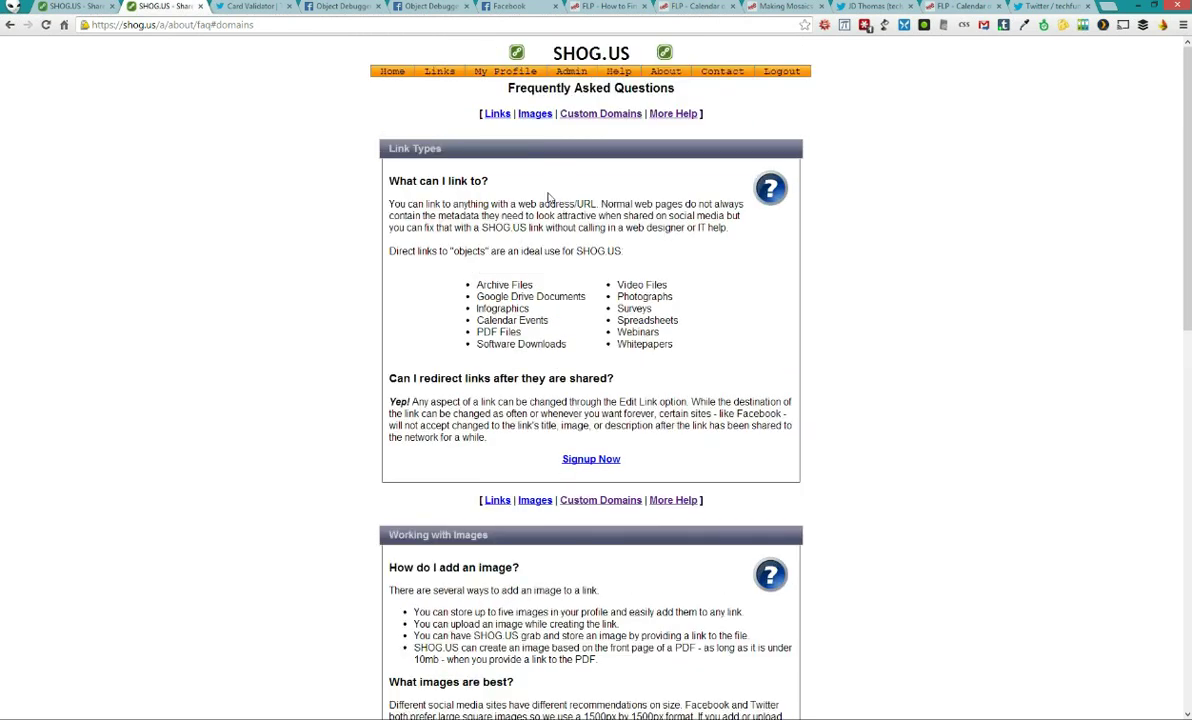
click(536, 115)
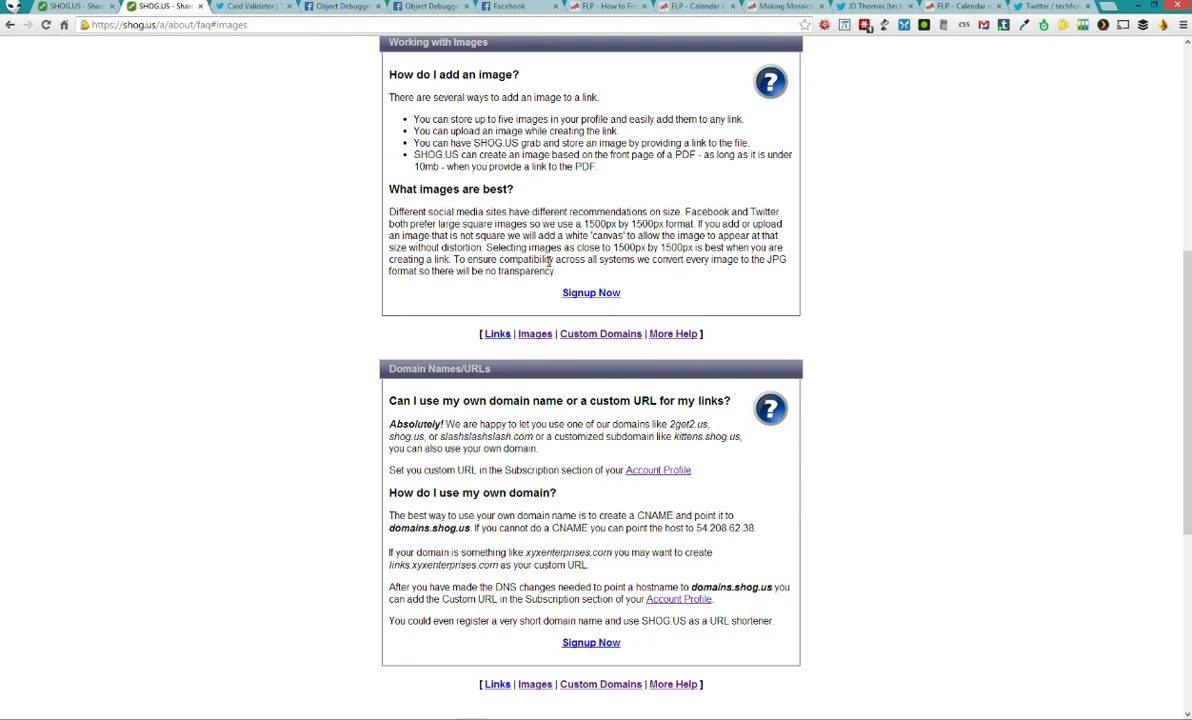
click(496, 333)
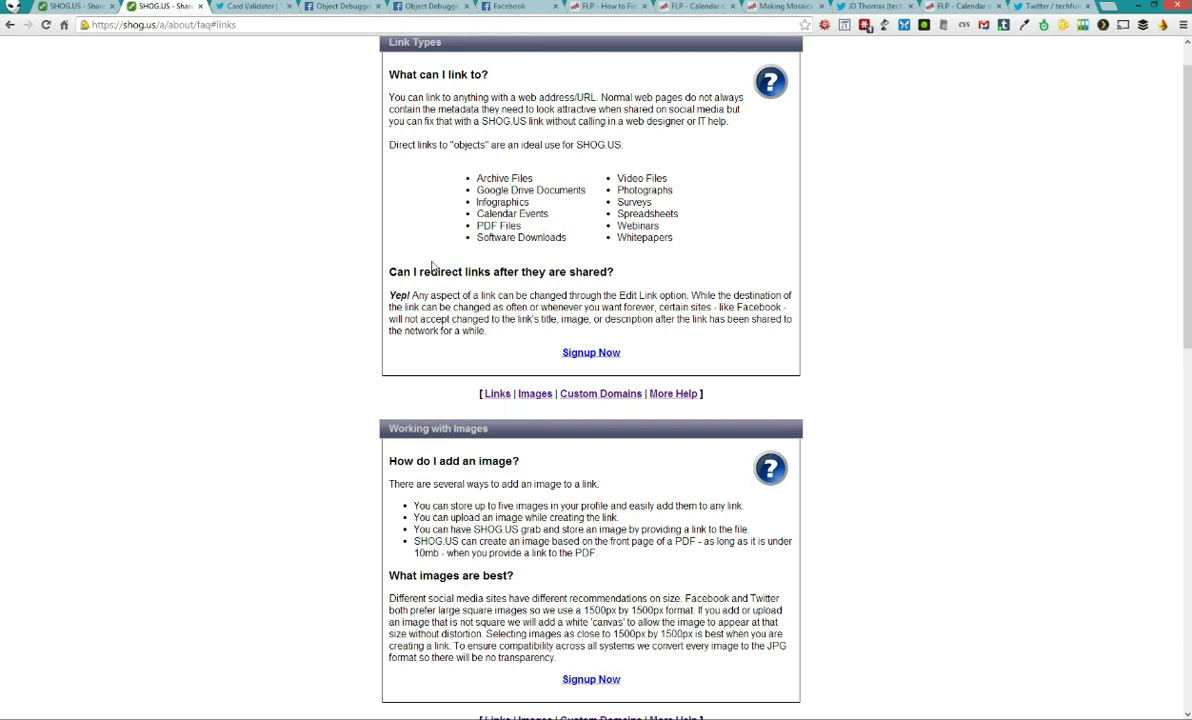
Go to Help and Tutorials and choose the Configuring your profile guide
scroll(492, 120, up, 1)
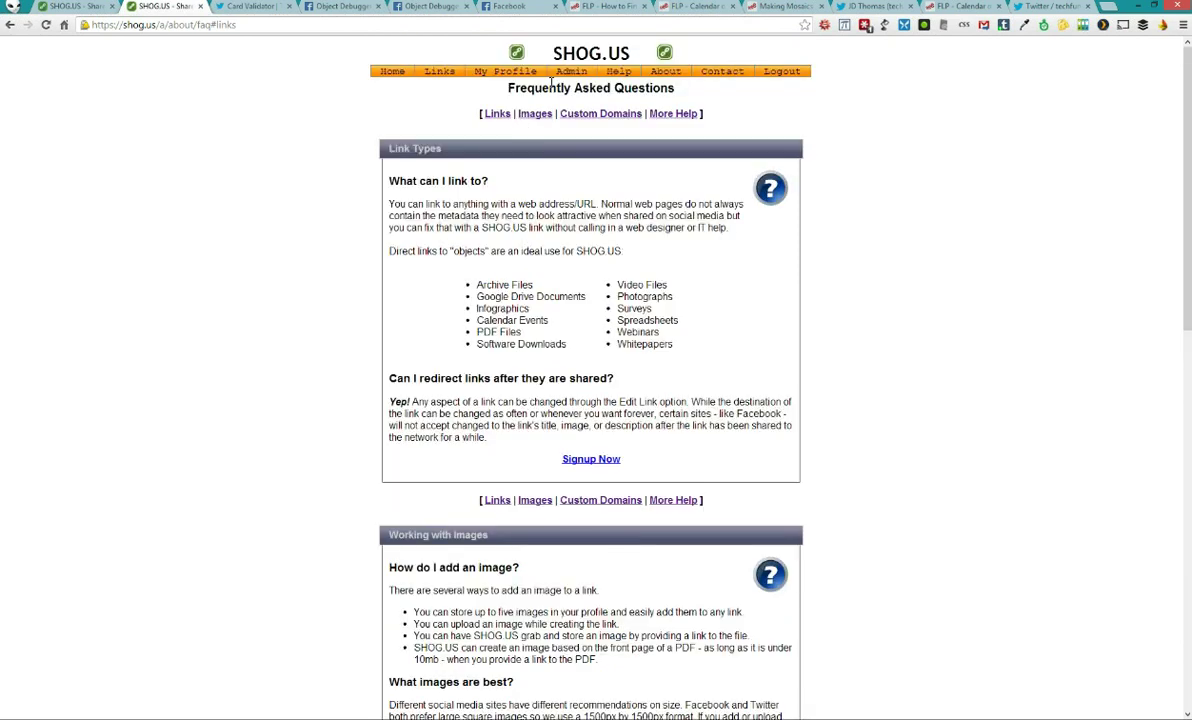
click(616, 72)
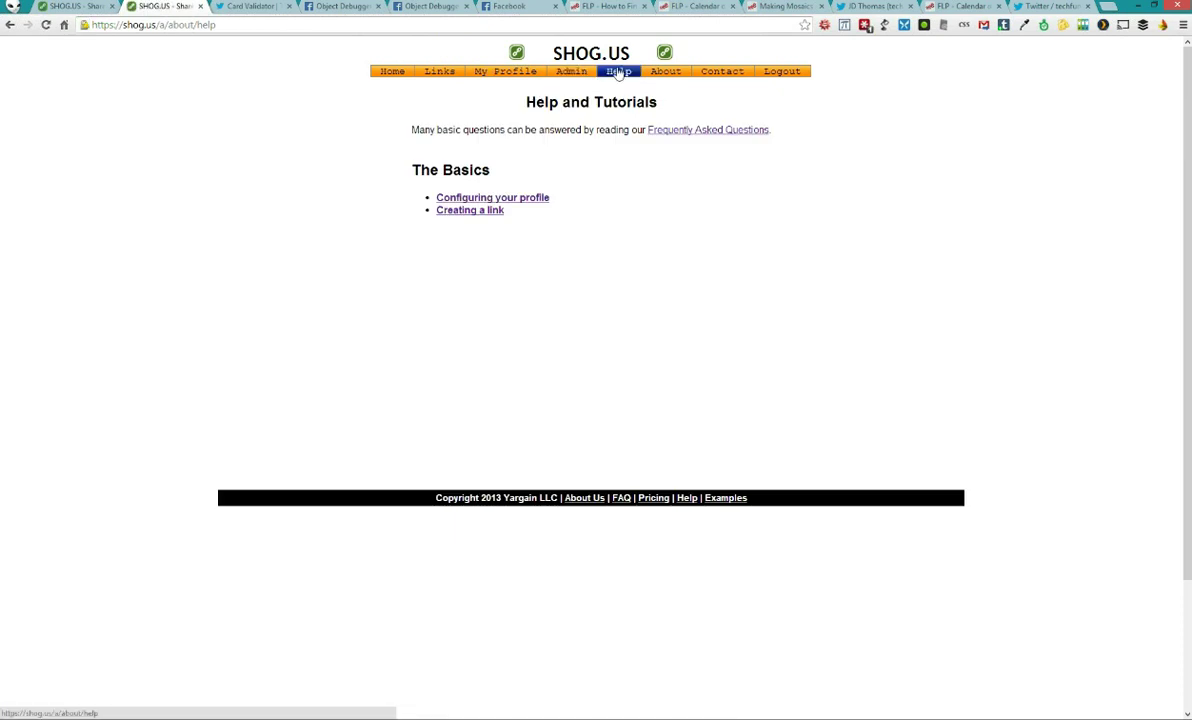
click(472, 197)
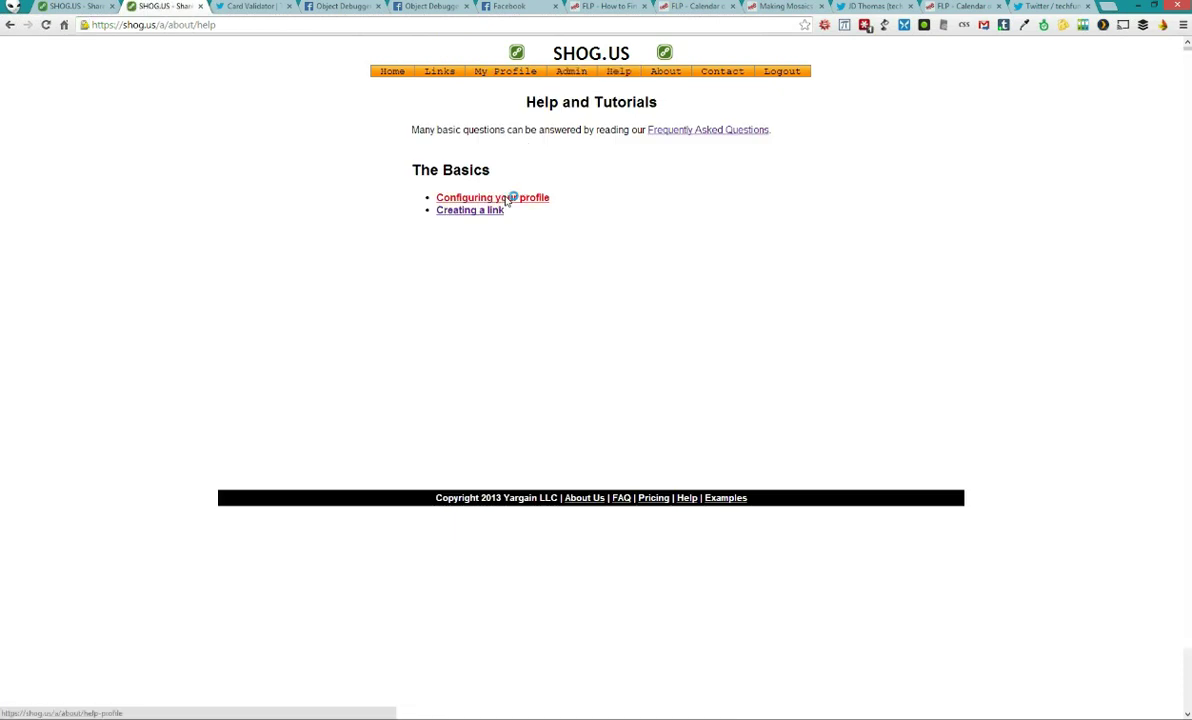
Scroll through the profile guide's Facebook and Twitter Information settings and the annotated Summary Twitter Card example
scroll(333, 179, down, 3)
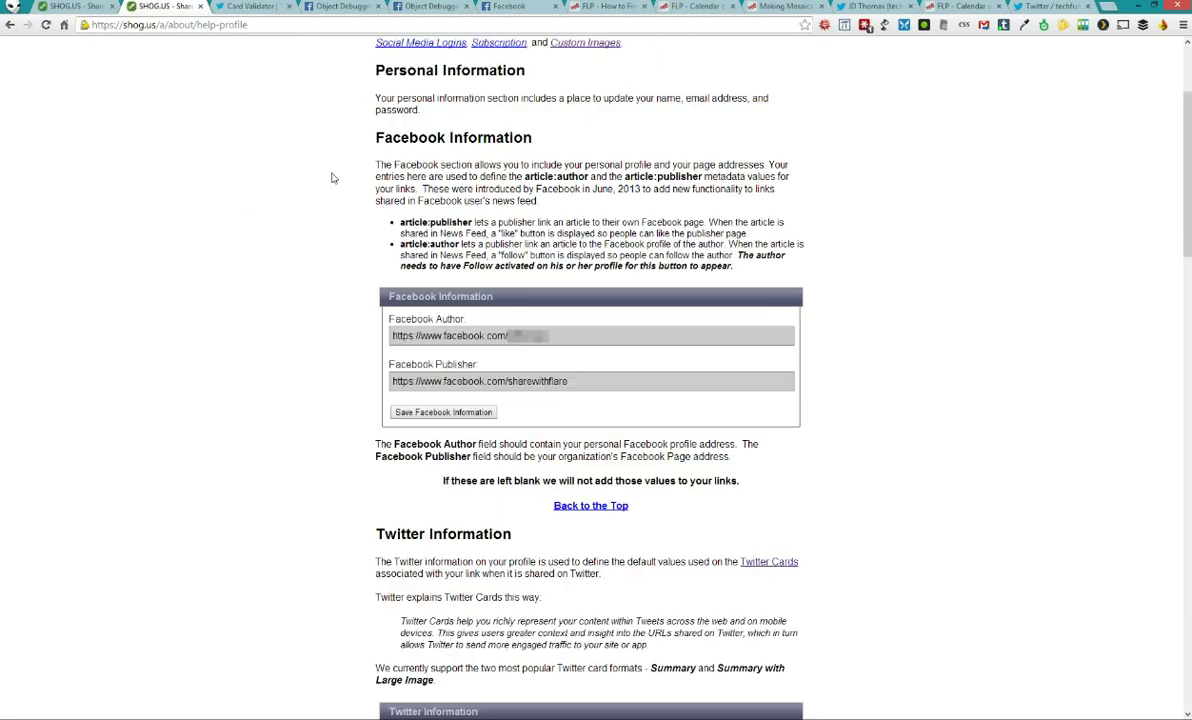
scroll(333, 179, down, 8)
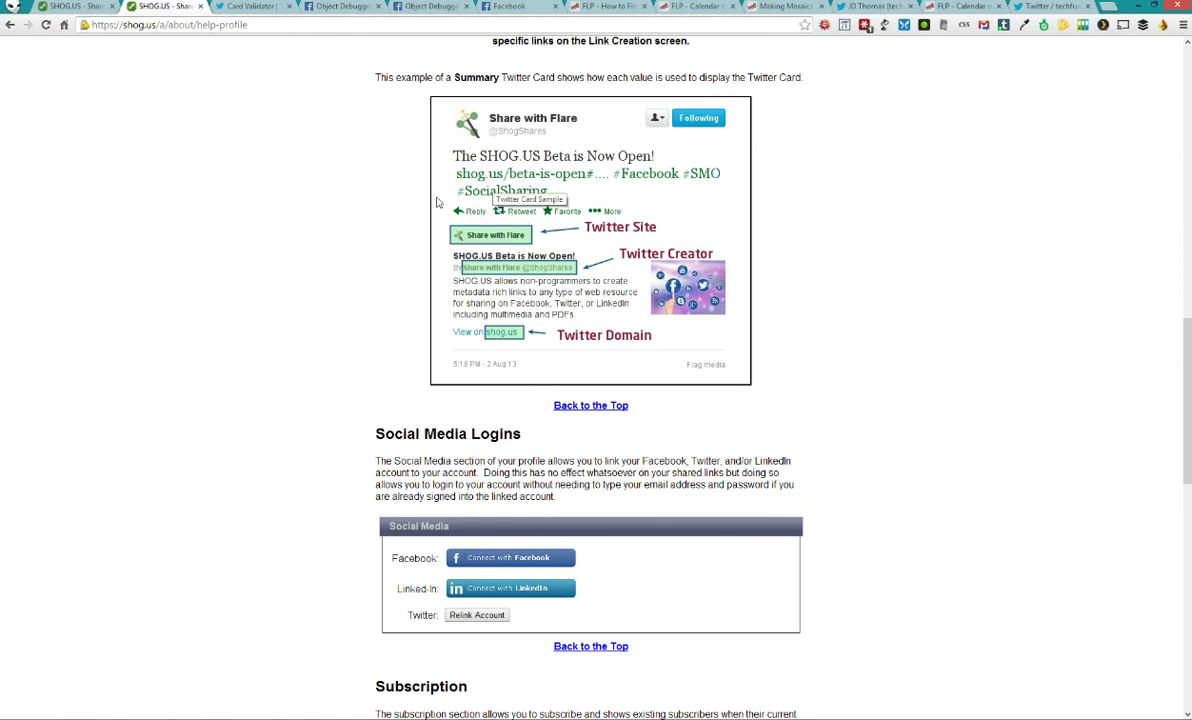
scroll(325, 212, down, 7)
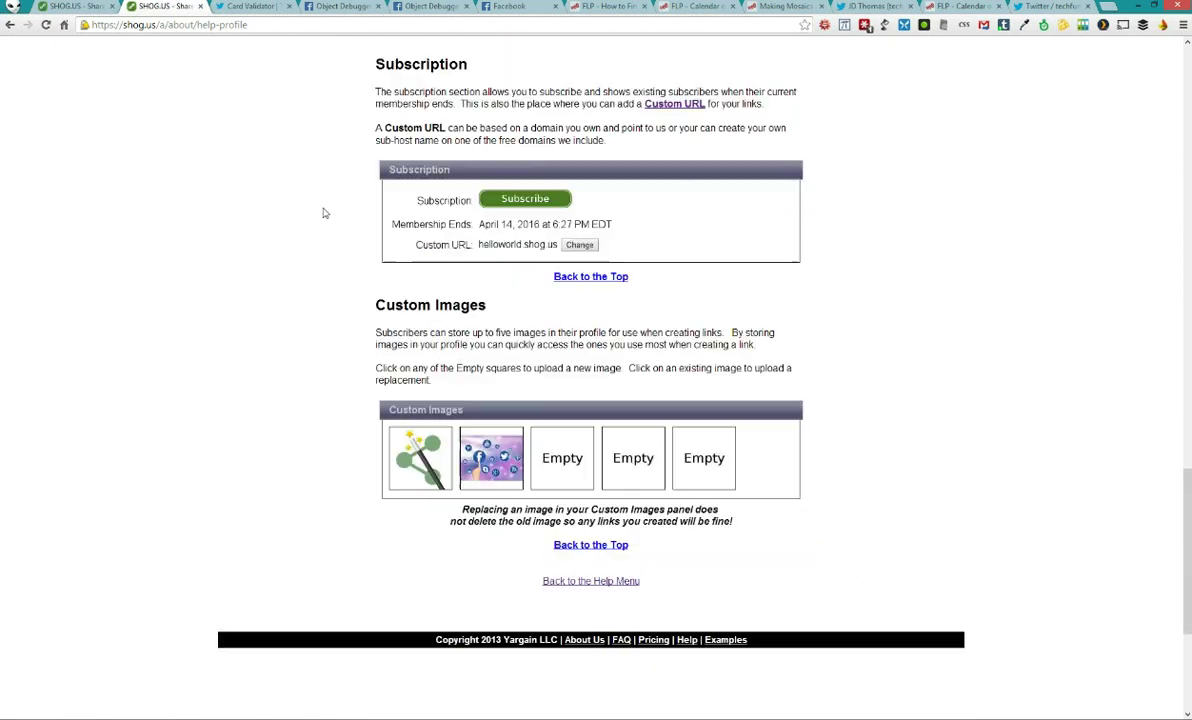
scroll(323, 210, up, 4)
scroll(321, 208, up, 10)
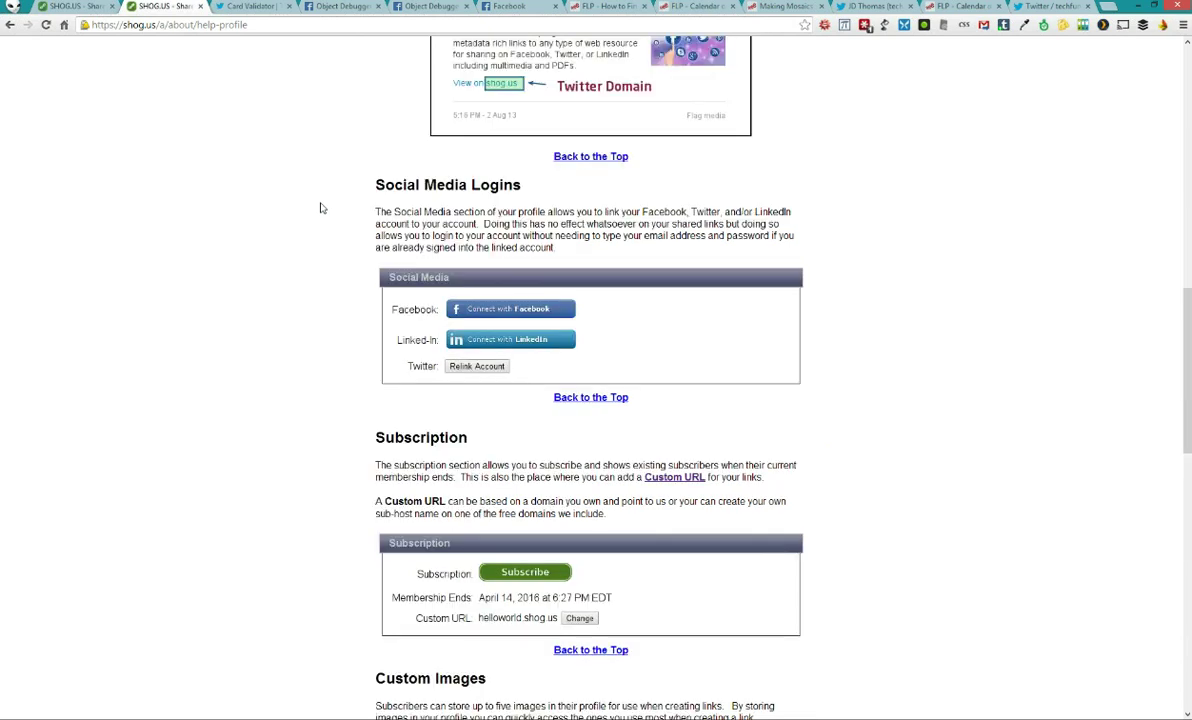
scroll(321, 208, up, 3)
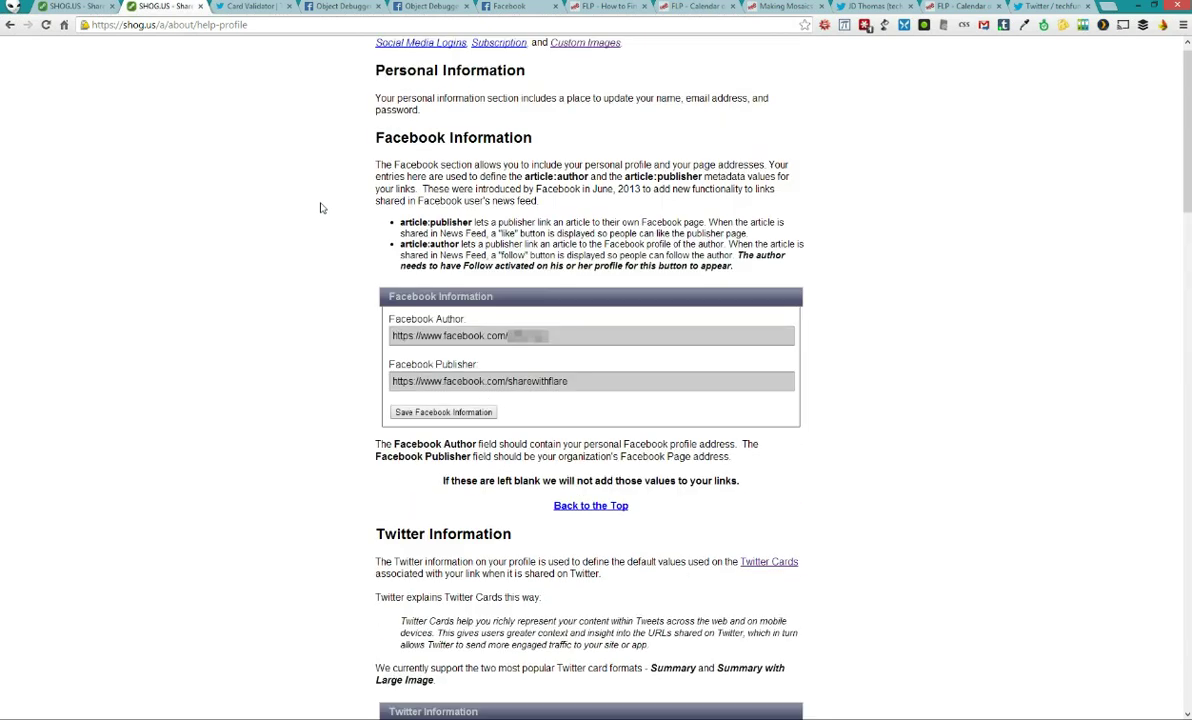
scroll(320, 206, down, 2)
scroll(321, 207, down, 3)
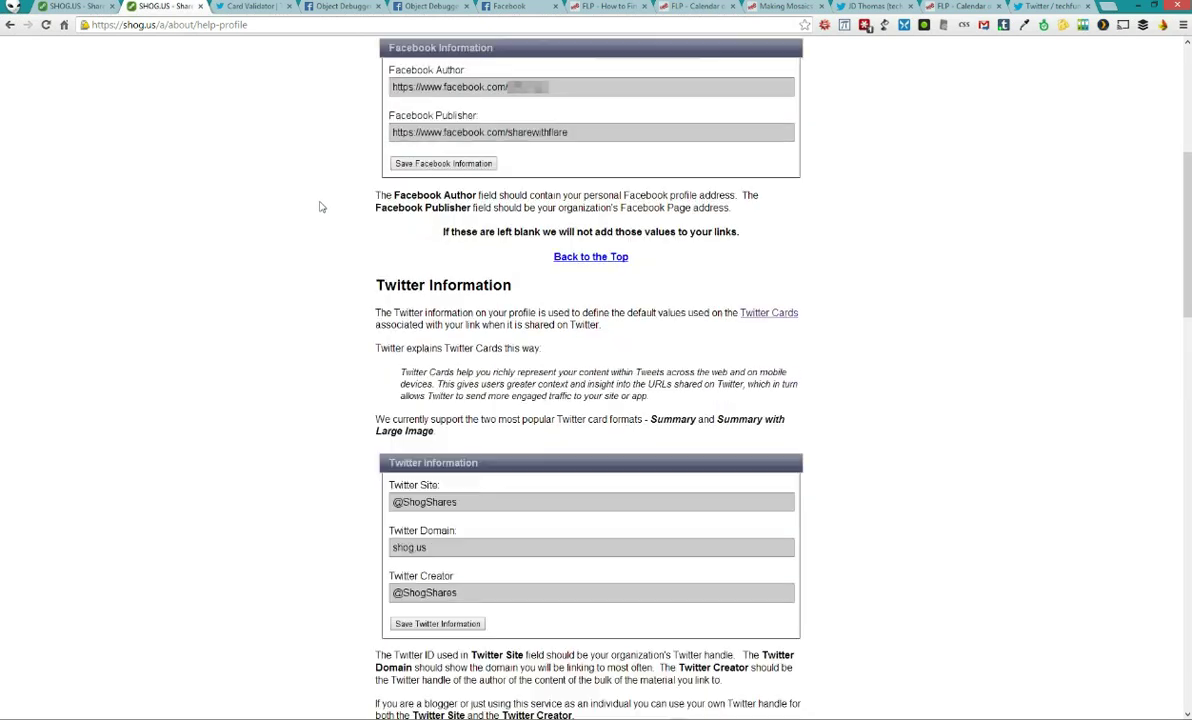
scroll(321, 207, down, 7)
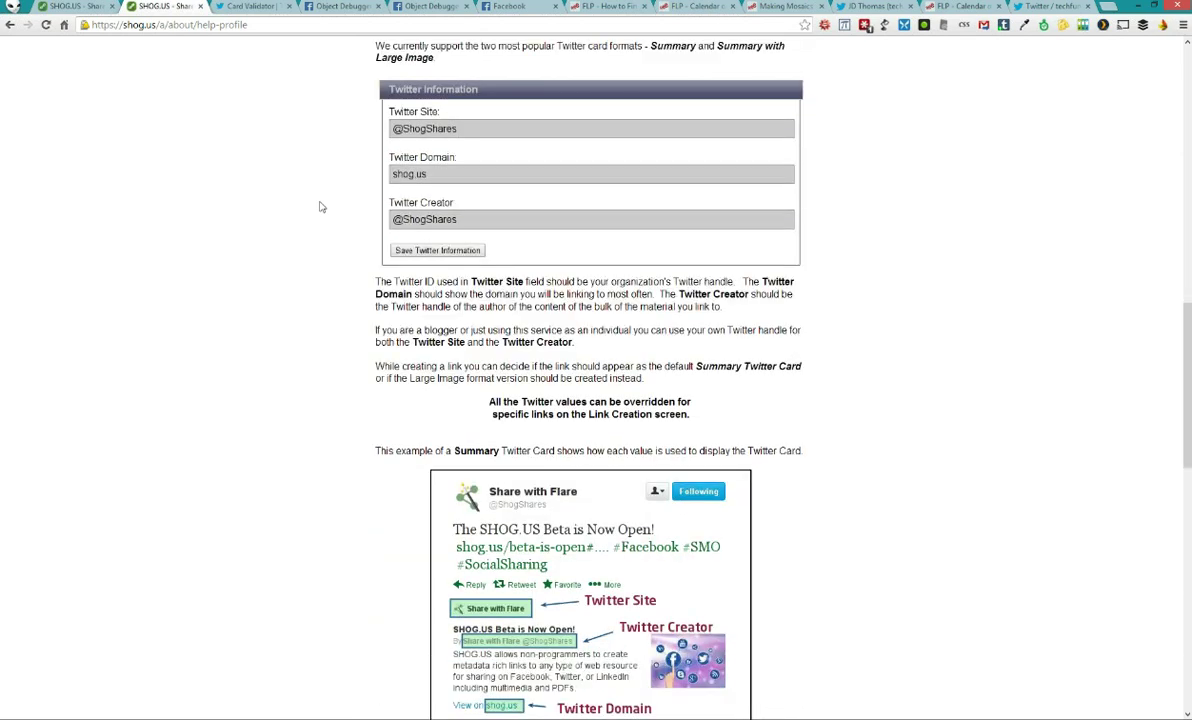
scroll(339, 204, up, 2)
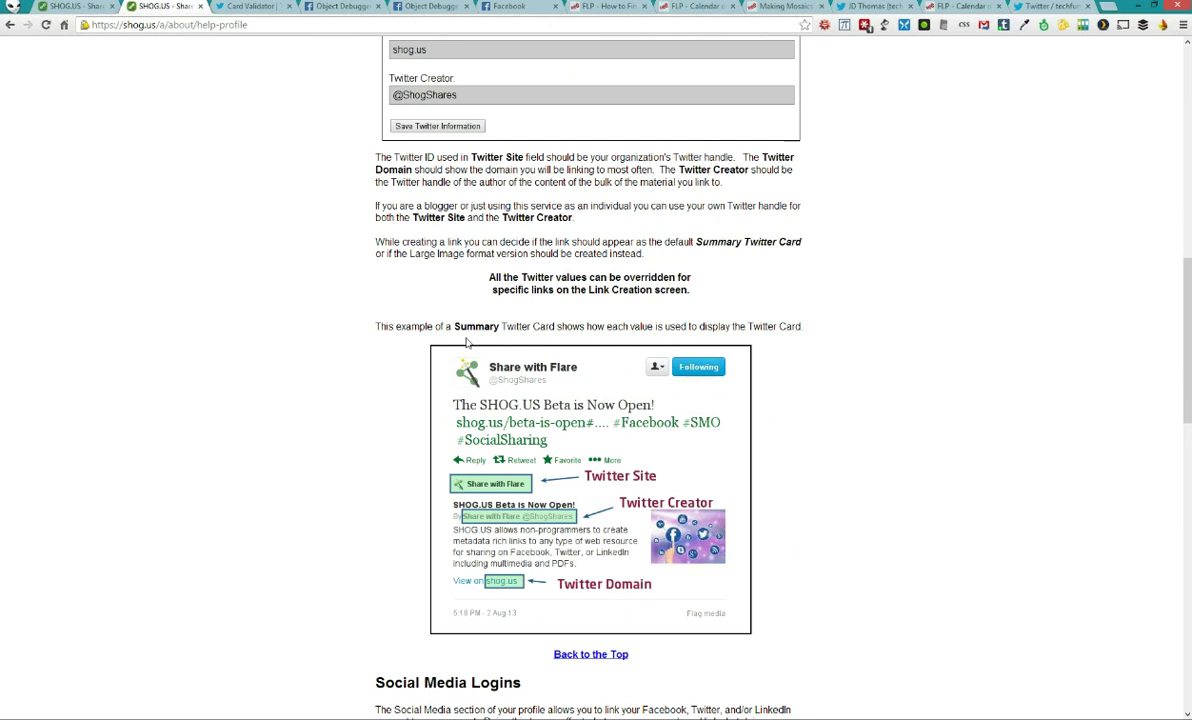
Copy the Twitter Card Validator page's web address
click(224, 7)
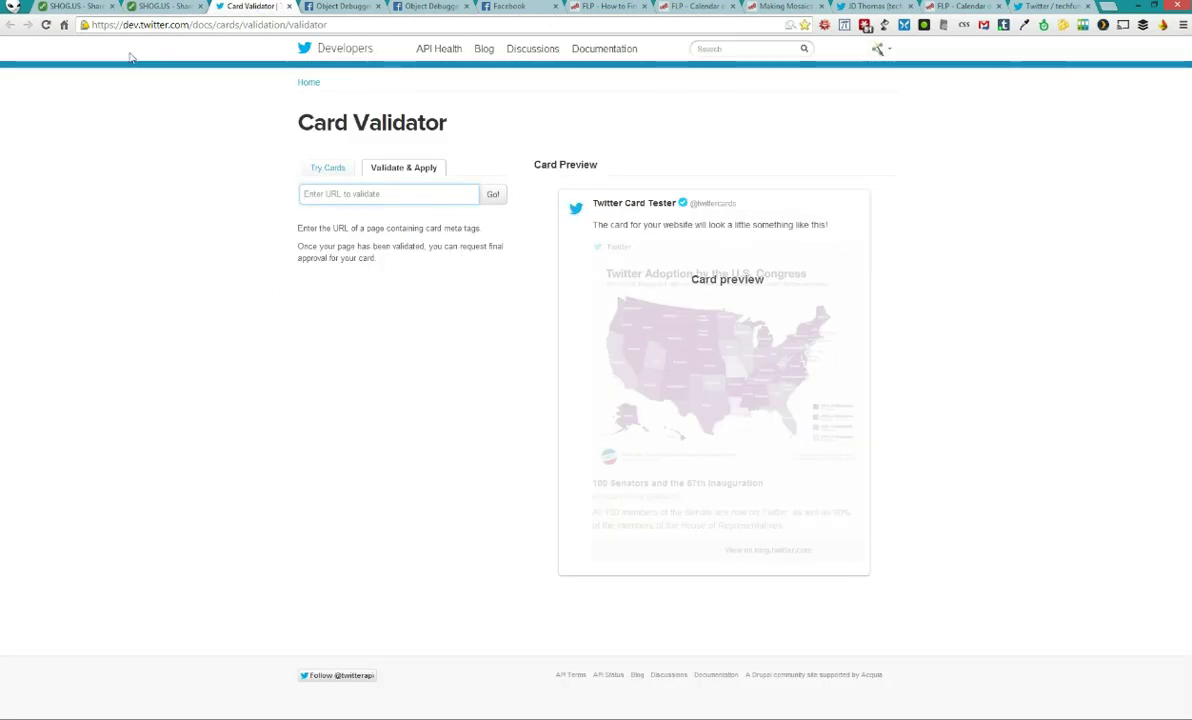
click(116, 24)
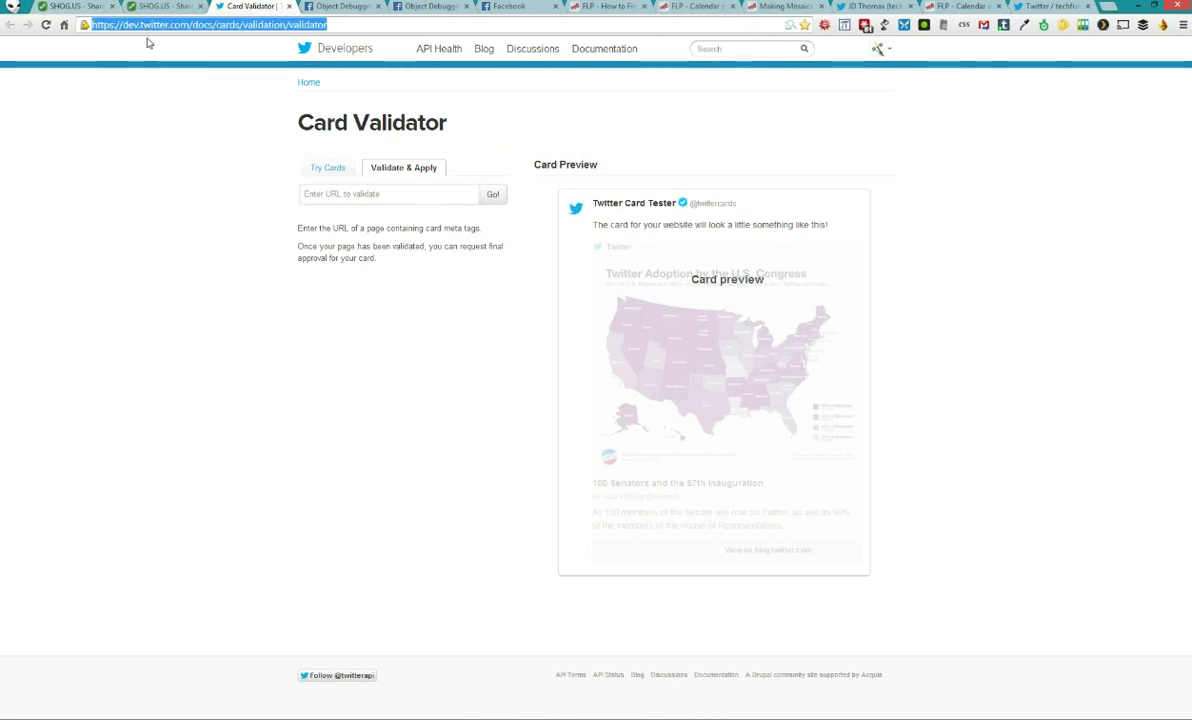
right_click(147, 25)
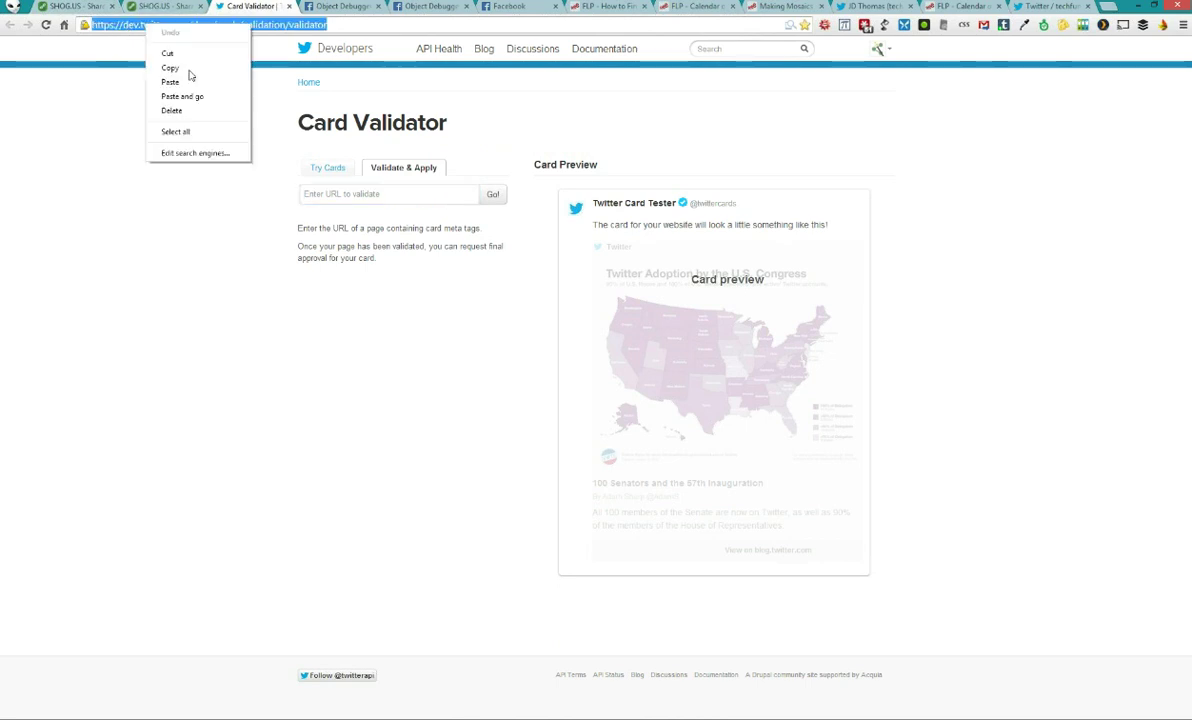
click(185, 68)
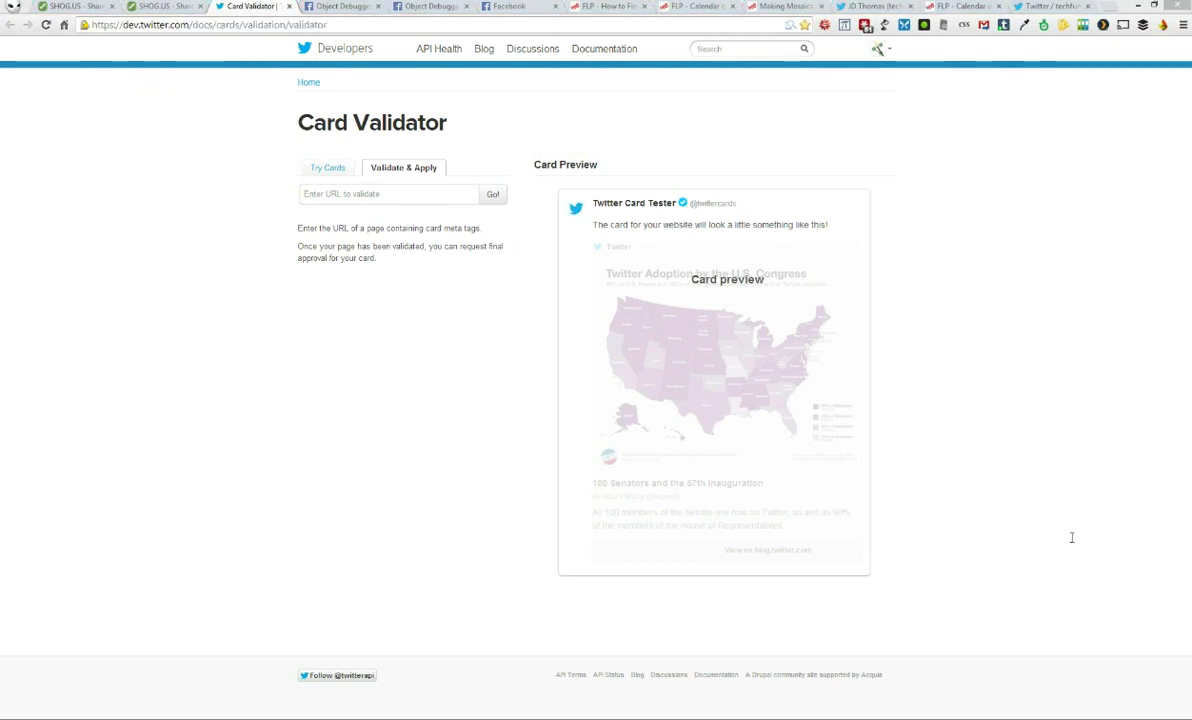
click(120, 366)
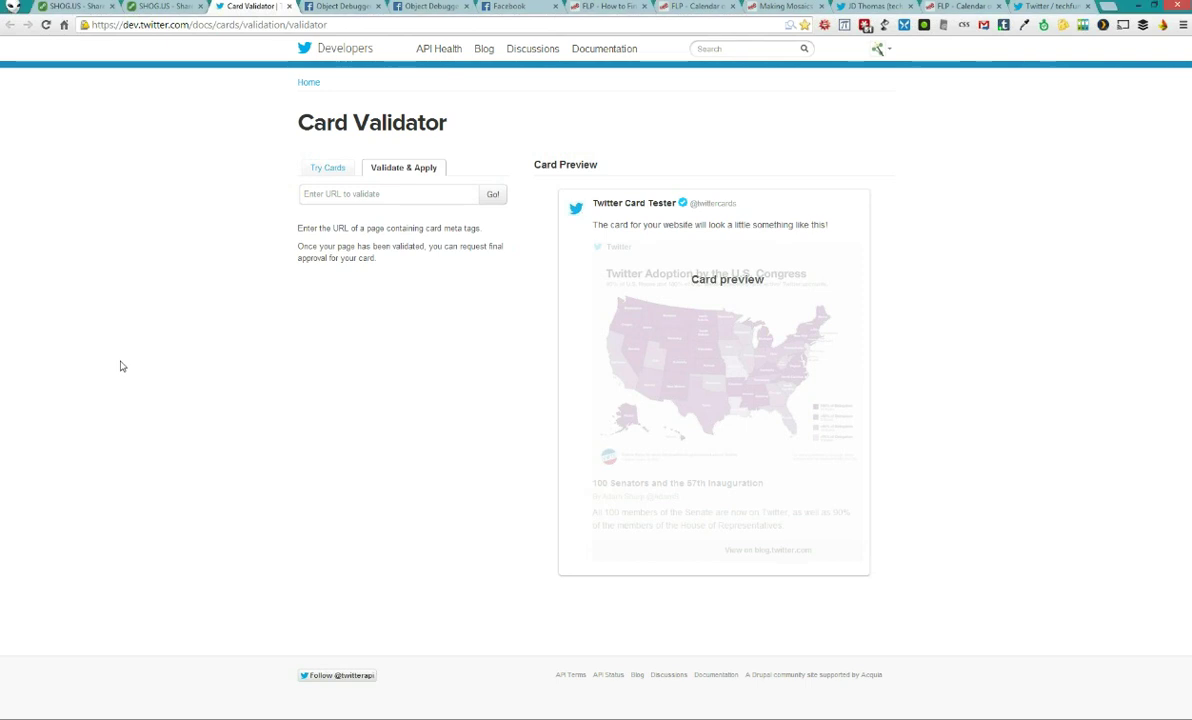
Open Try Cards and bring up the Card Catalog of layouts
click(328, 170)
click(468, 223)
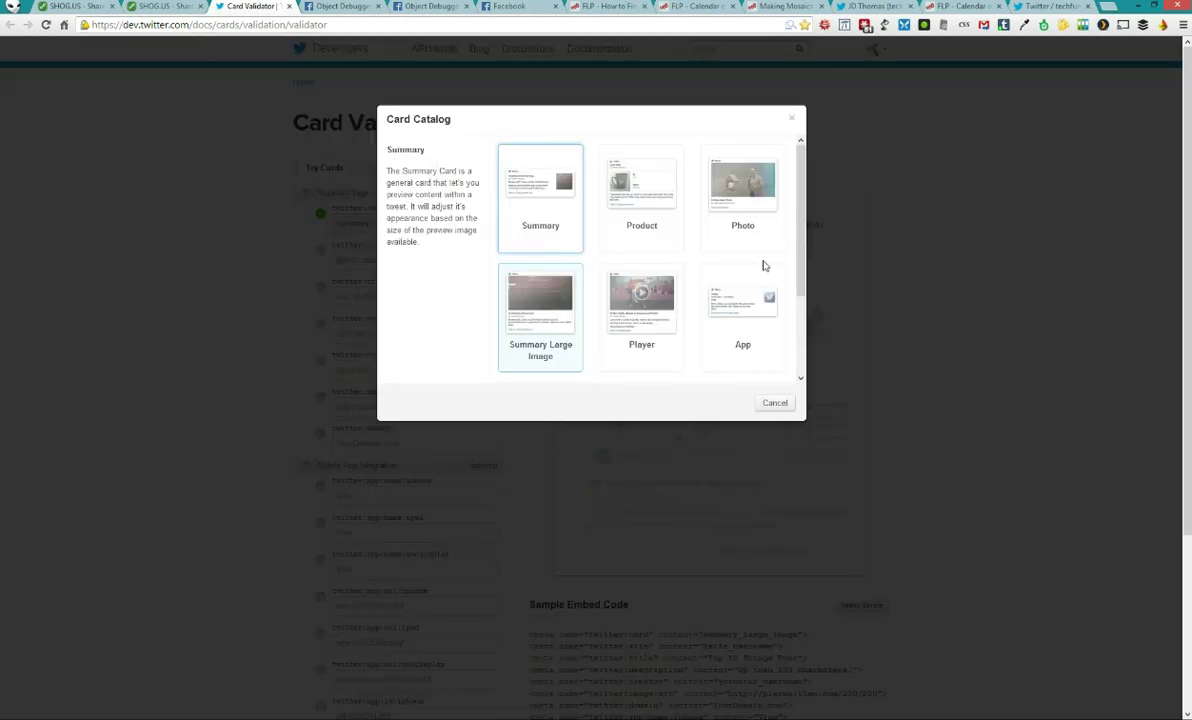
drag(798, 260, 800, 355)
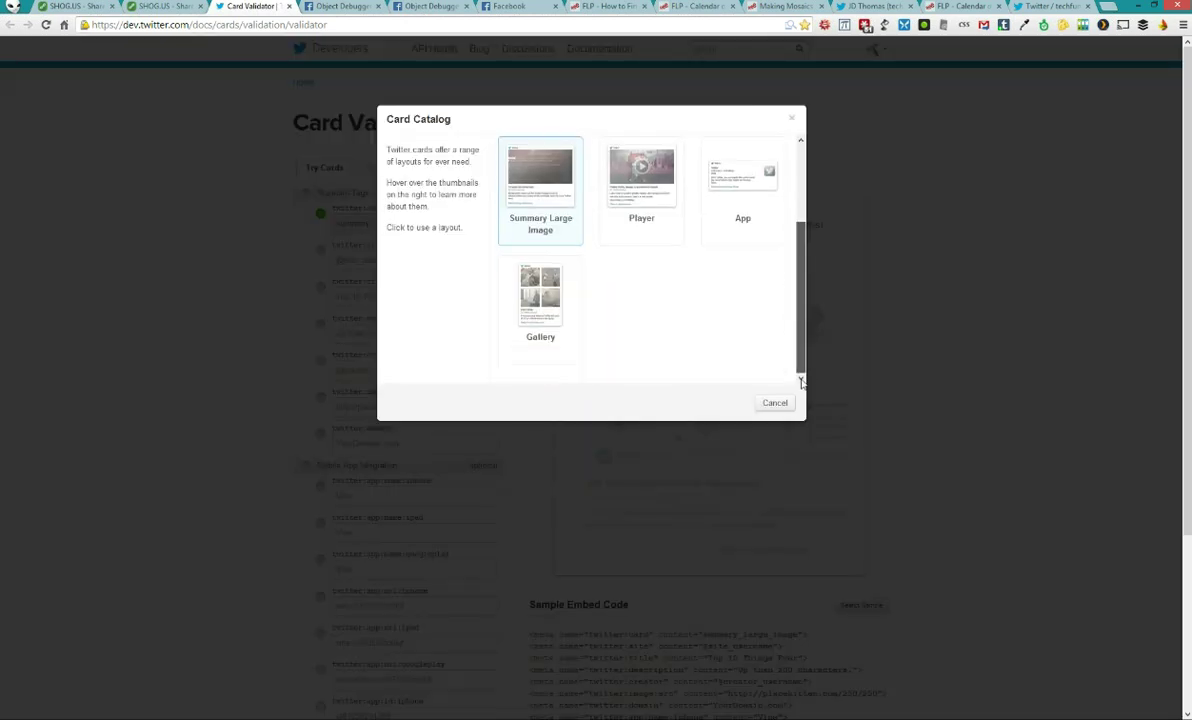
scroll(686, 173, up, 3)
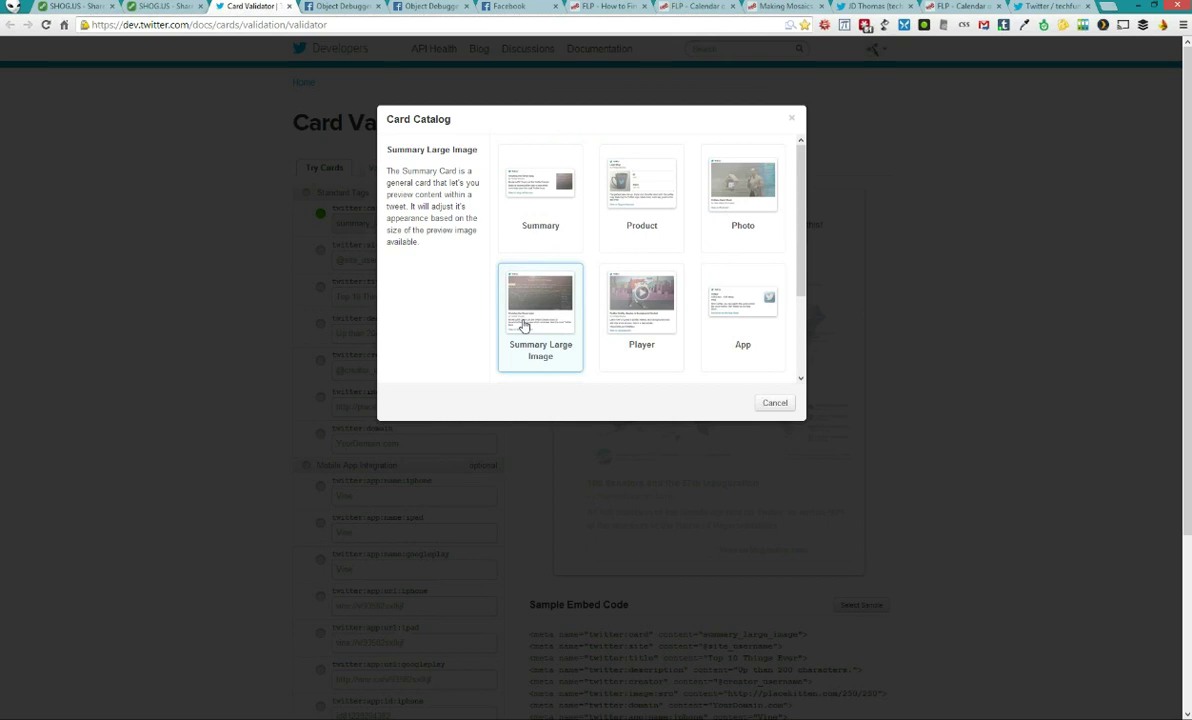
Review the Tacony Branch Events and ALA Midwinter Facebook posts and the LinkedIn share screenshot
click(511, 9)
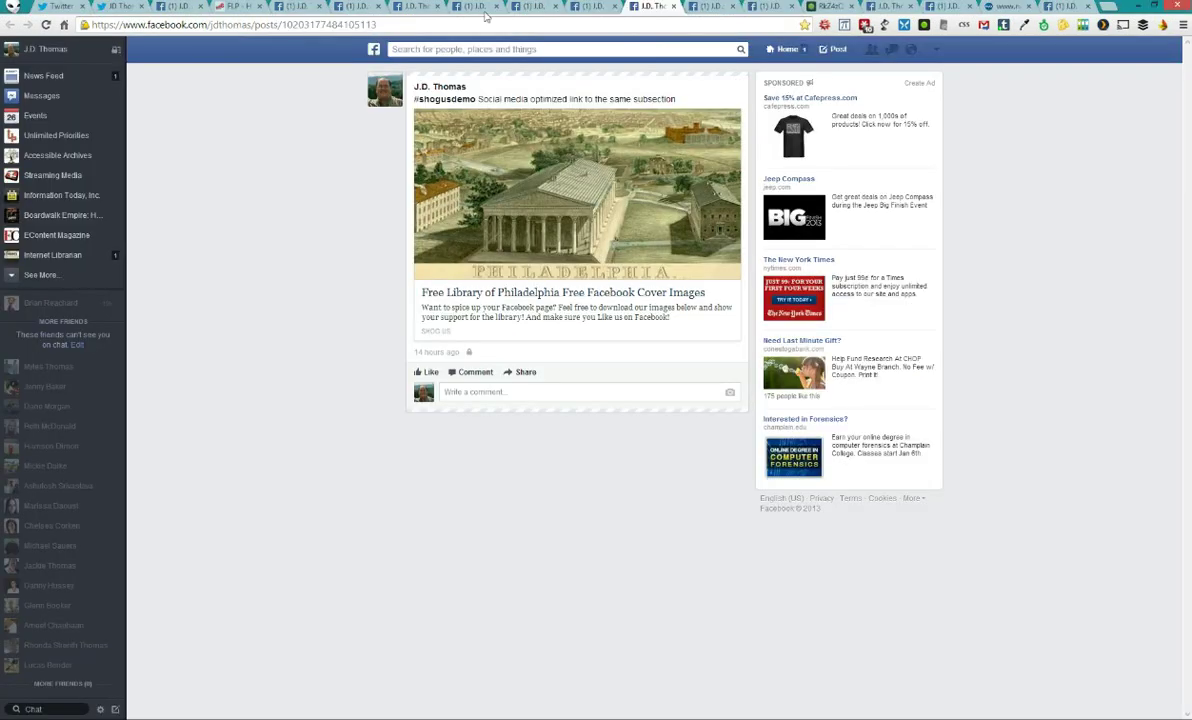
click(415, 6)
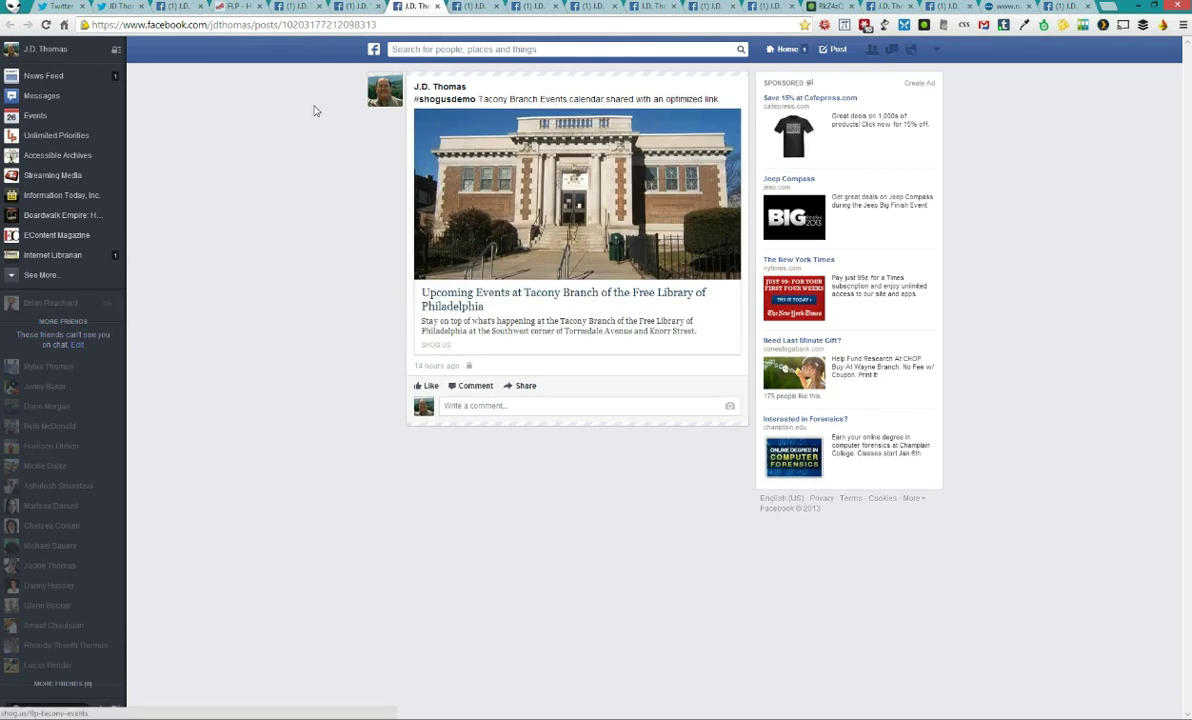
click(828, 8)
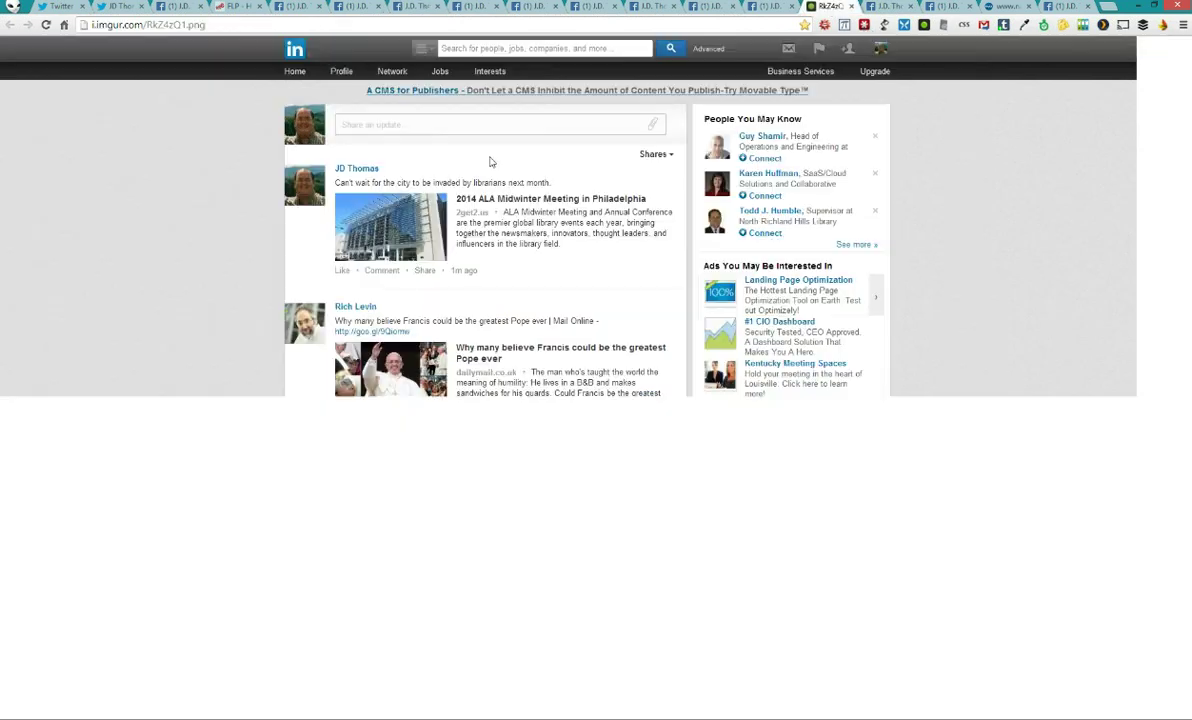
click(648, 7)
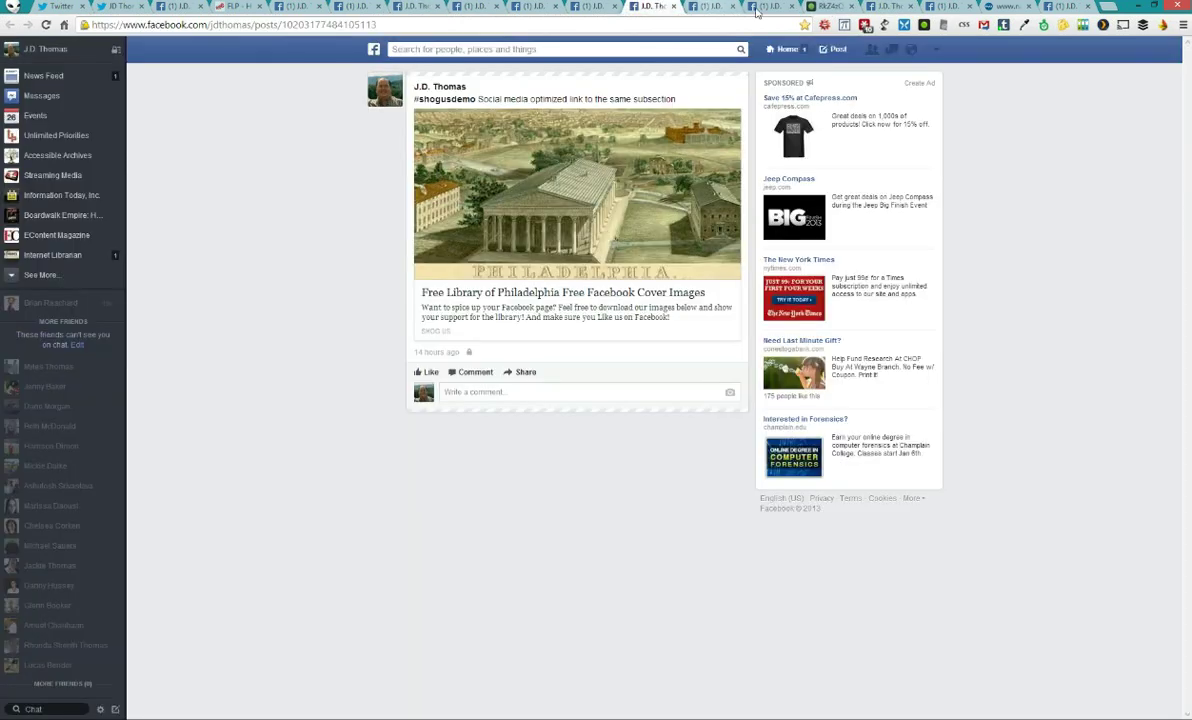
click(712, 7)
click(575, 100)
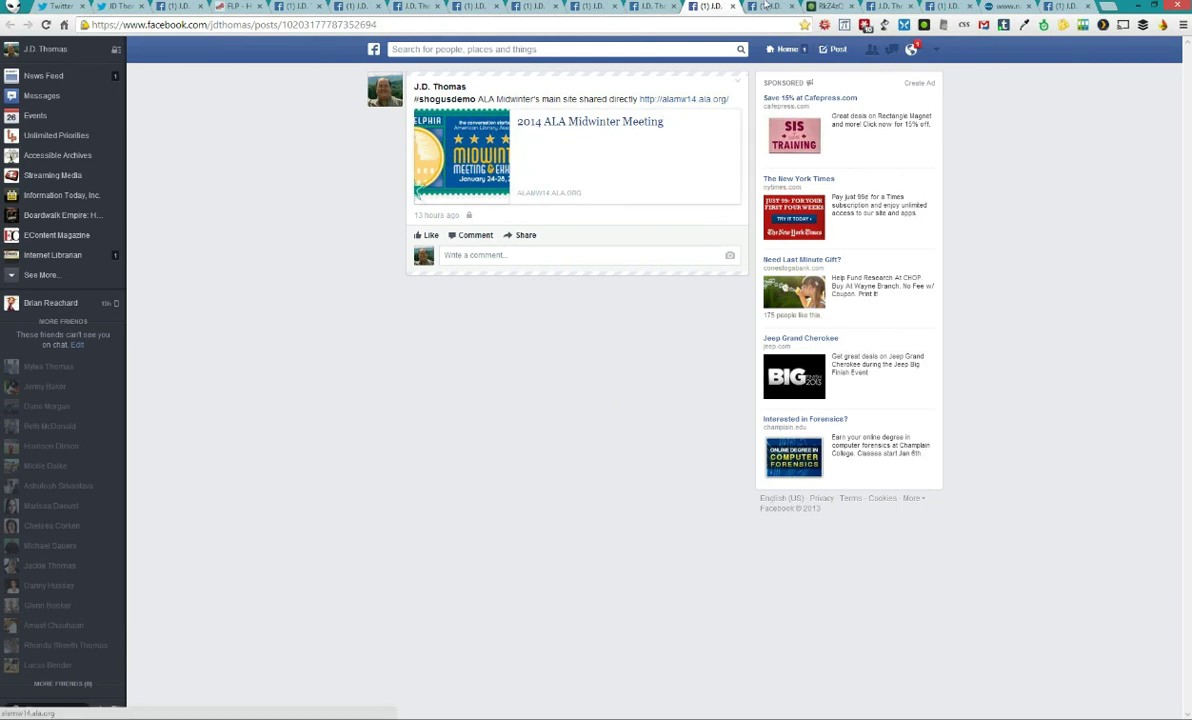
key(ctrl+Tab)
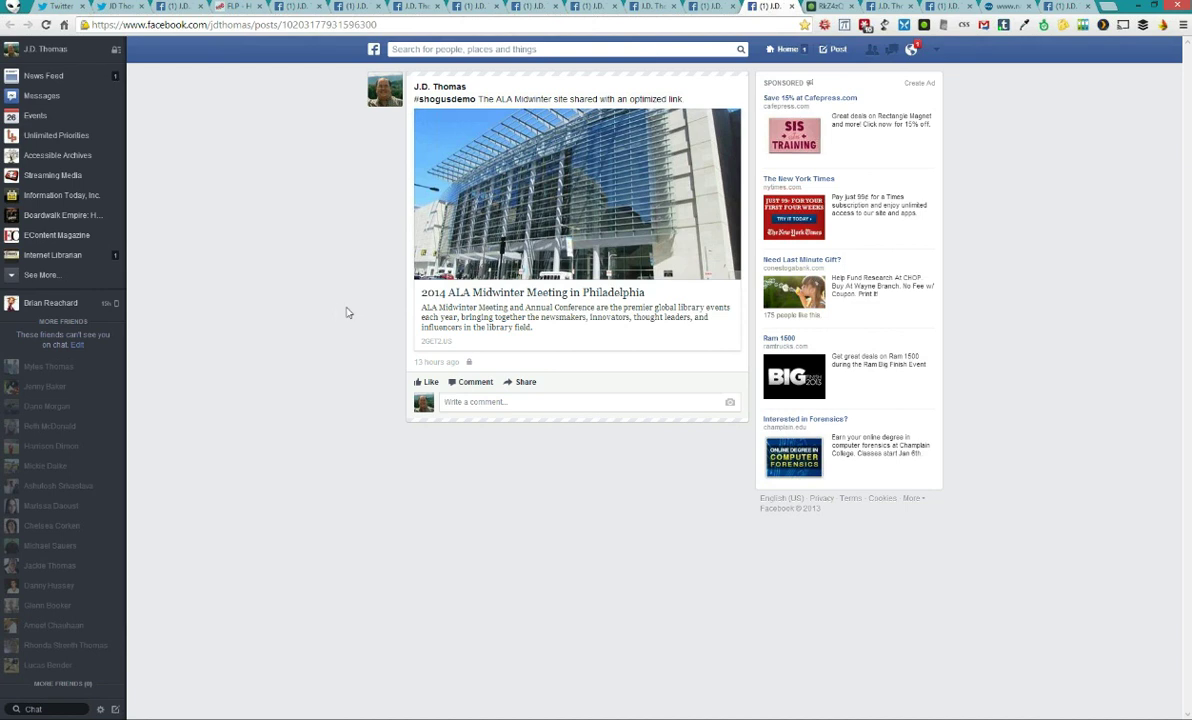
click(825, 7)
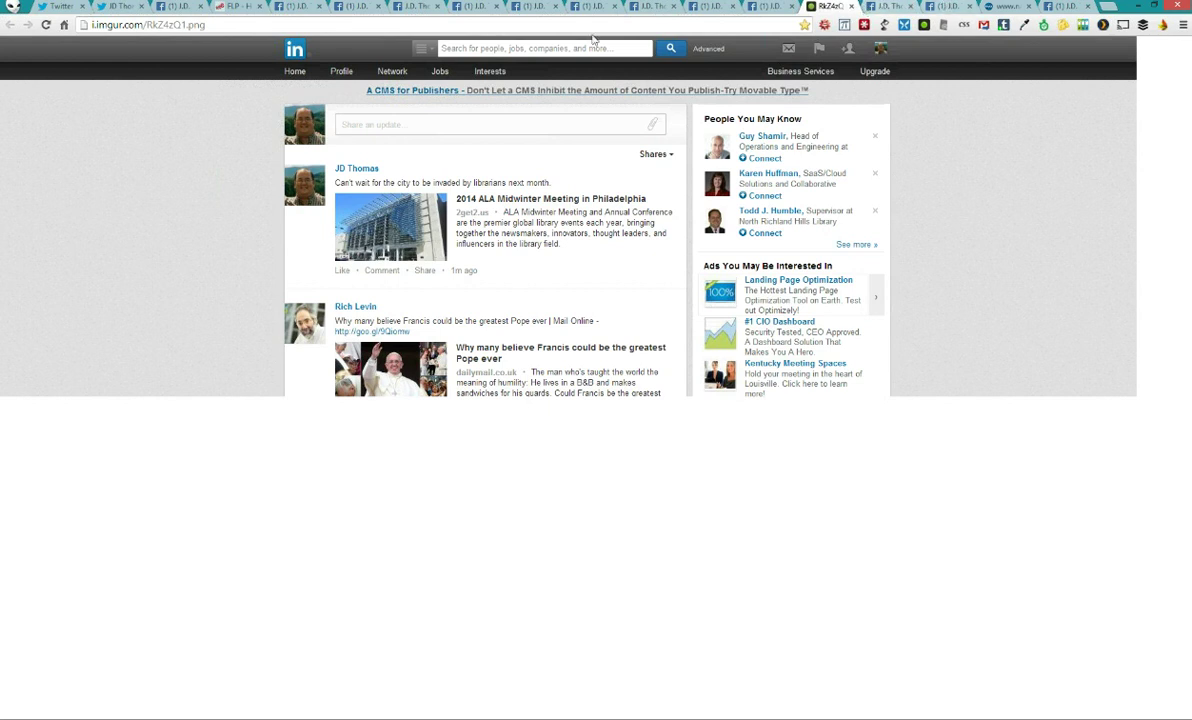
Check the FLP Job Seekers post, its How to Find a Job page and metadata source, then return to SHOG.US
click(175, 8)
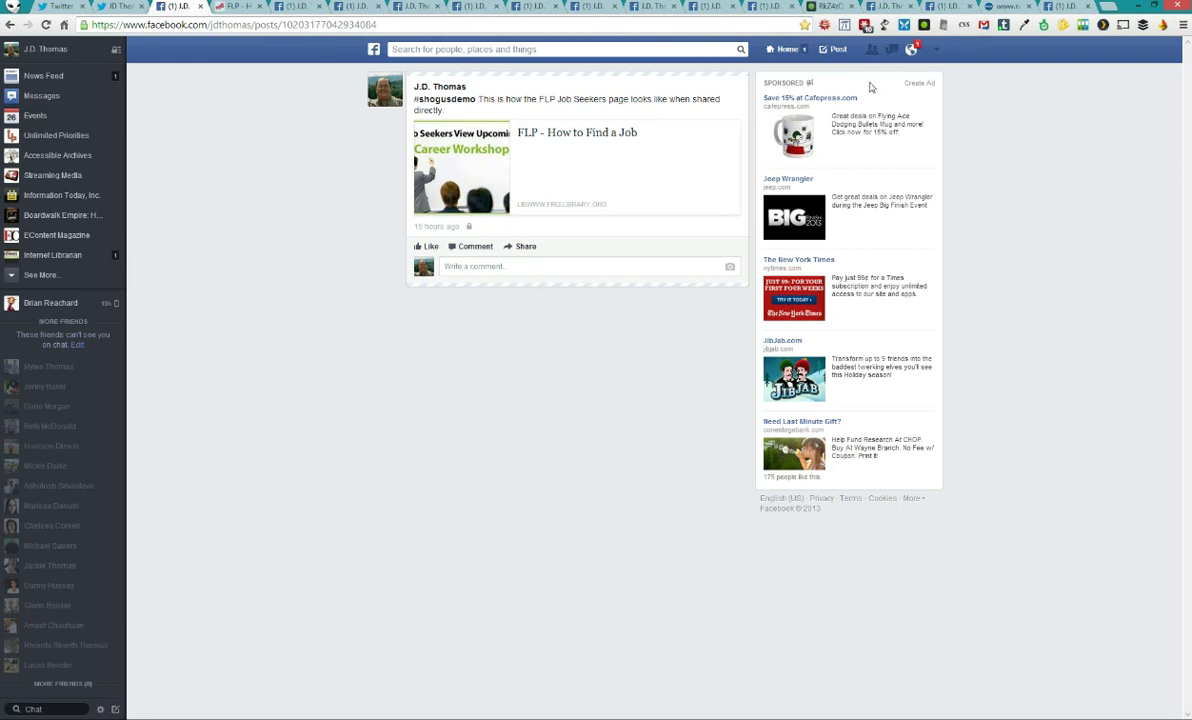
click(910, 50)
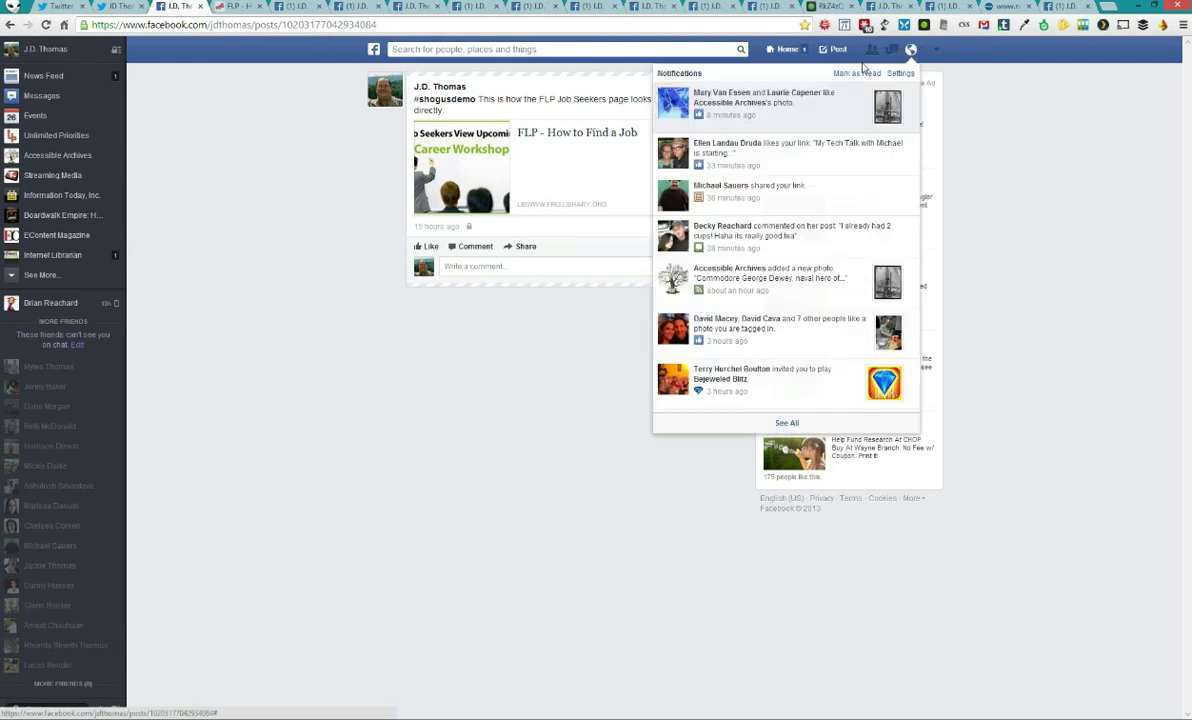
click(443, 120)
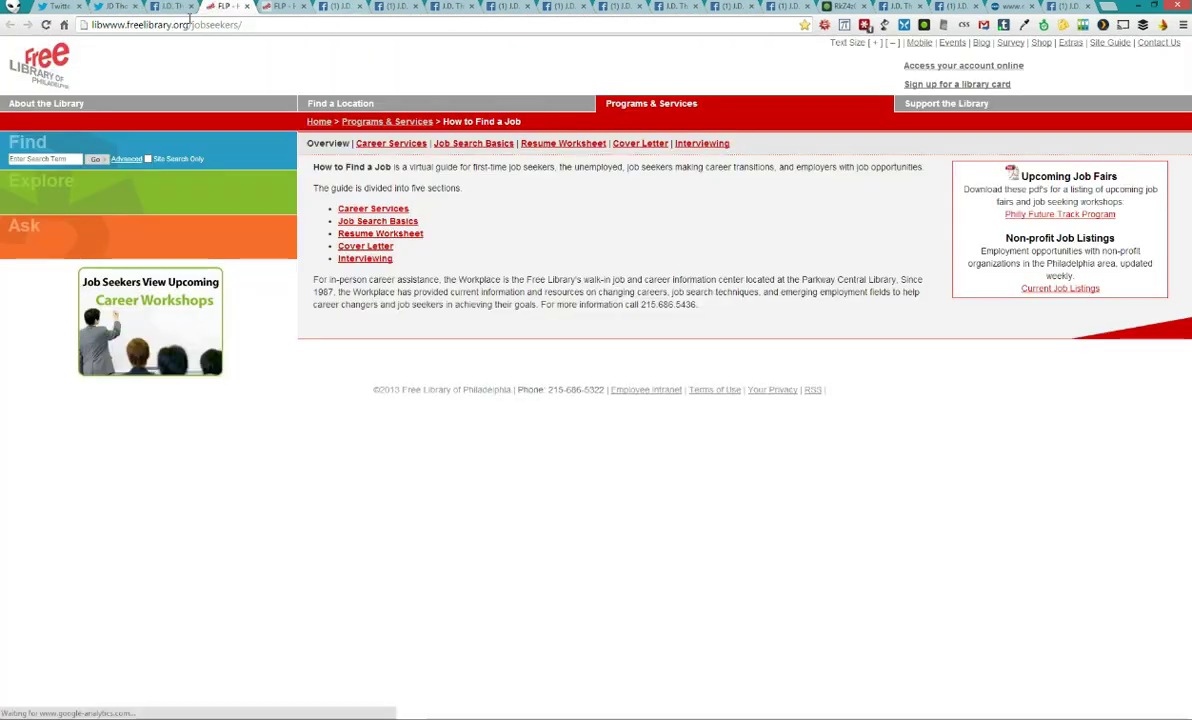
key(ctrl+shift+Tab)
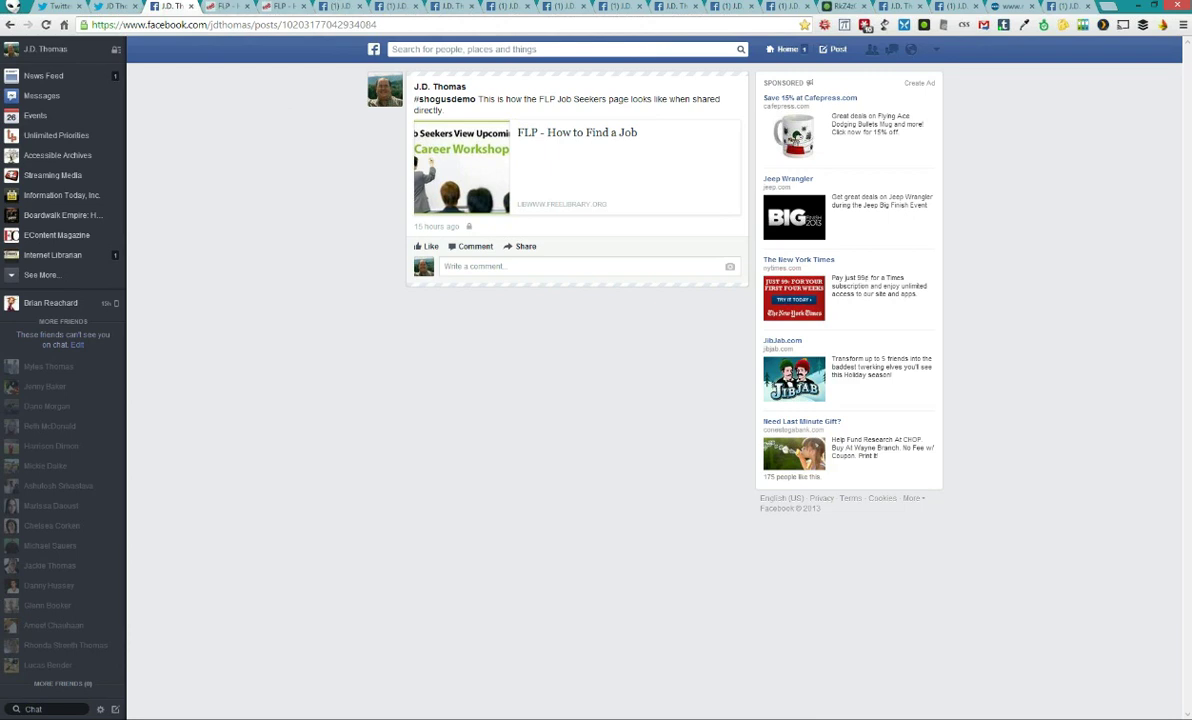
key(alt+Tab)
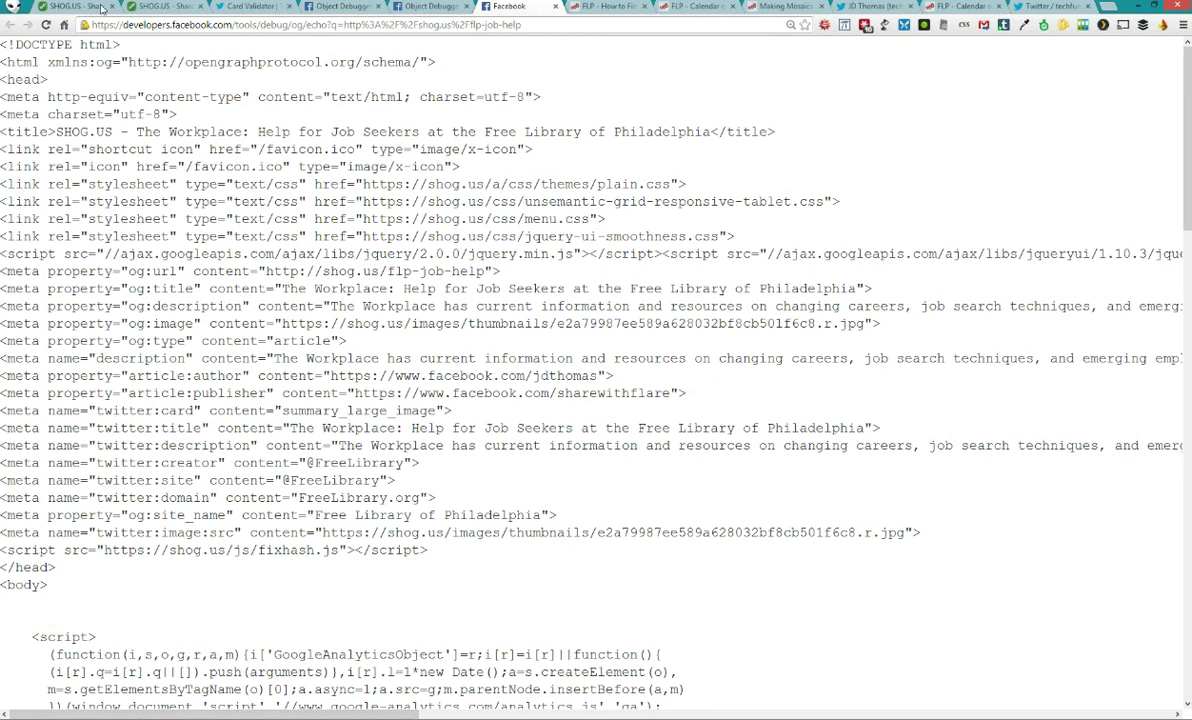
click(100, 8)
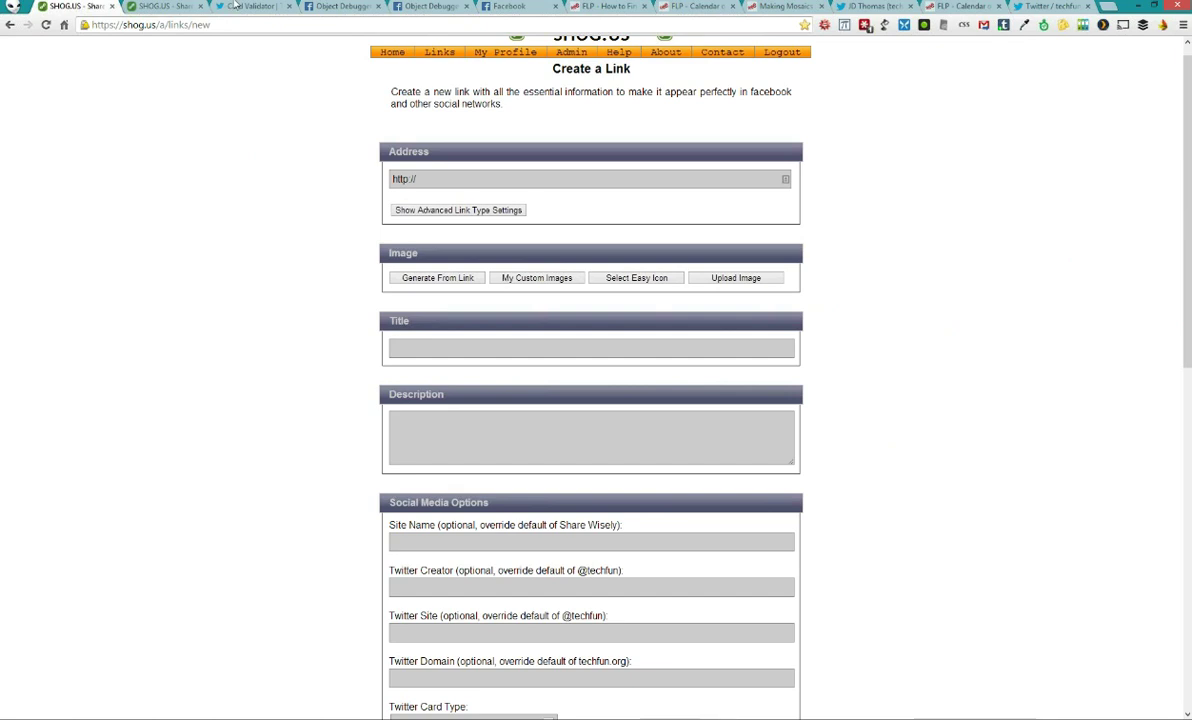
Load travelinlibrarian.info in the FLP tab and select the blog's address
click(590, 8)
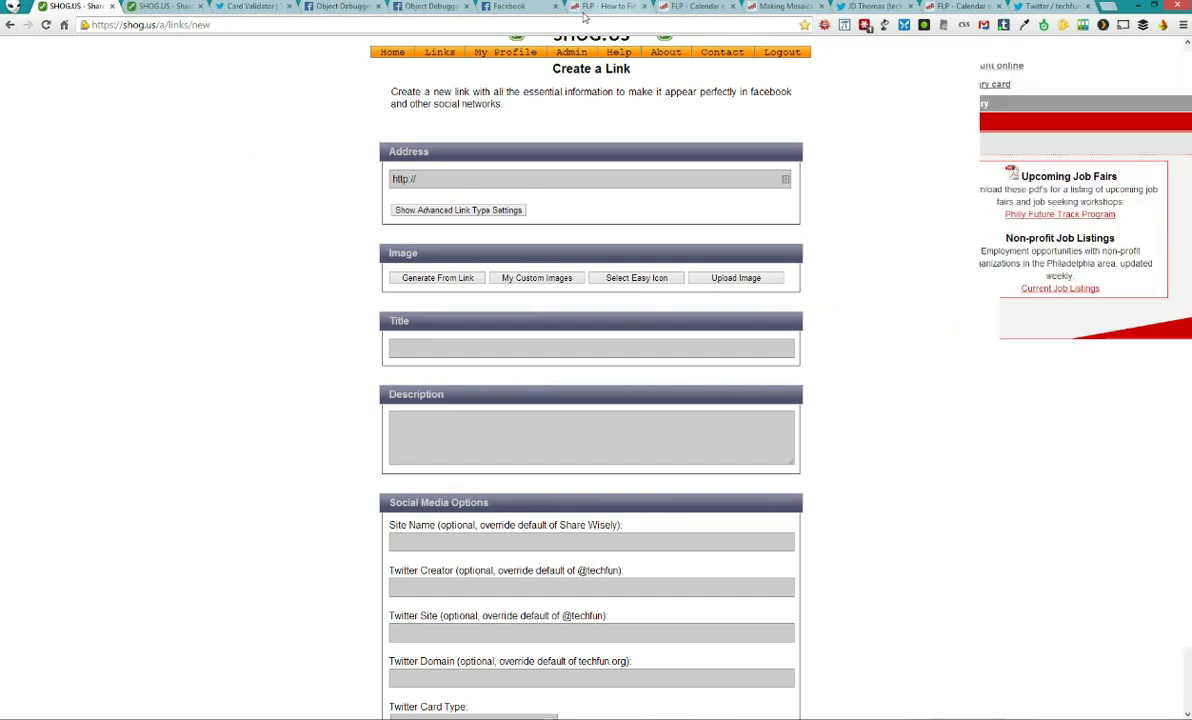
click(557, 25)
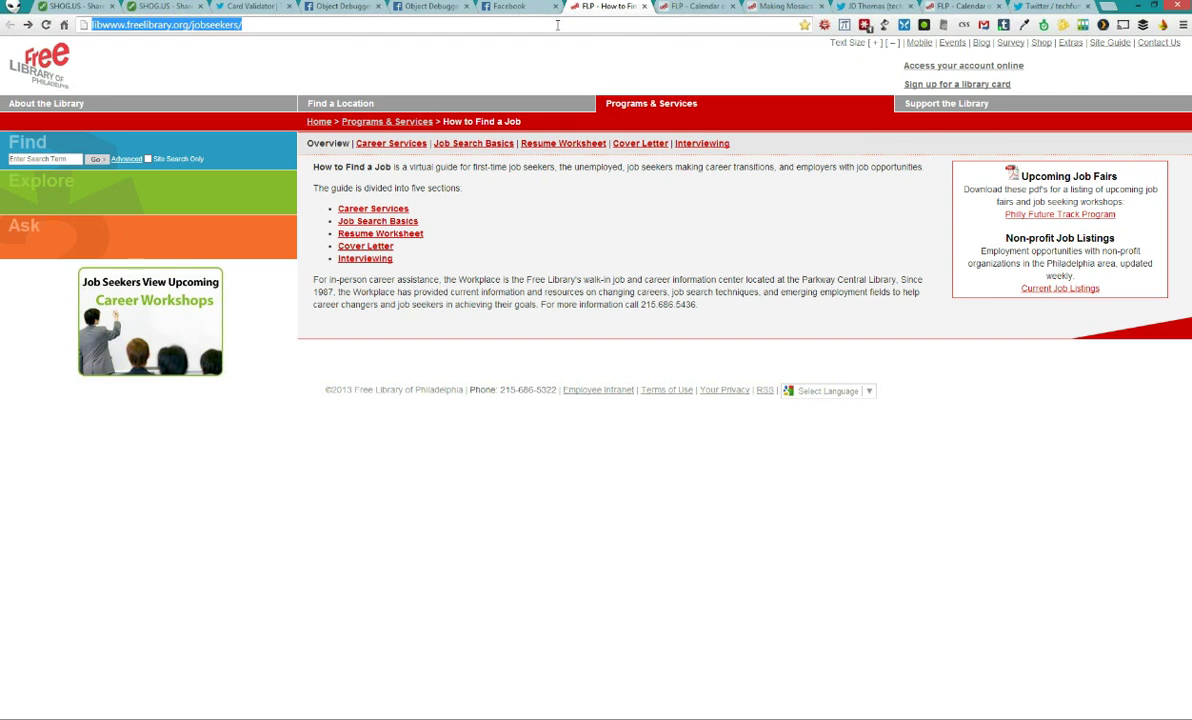
text(travel)
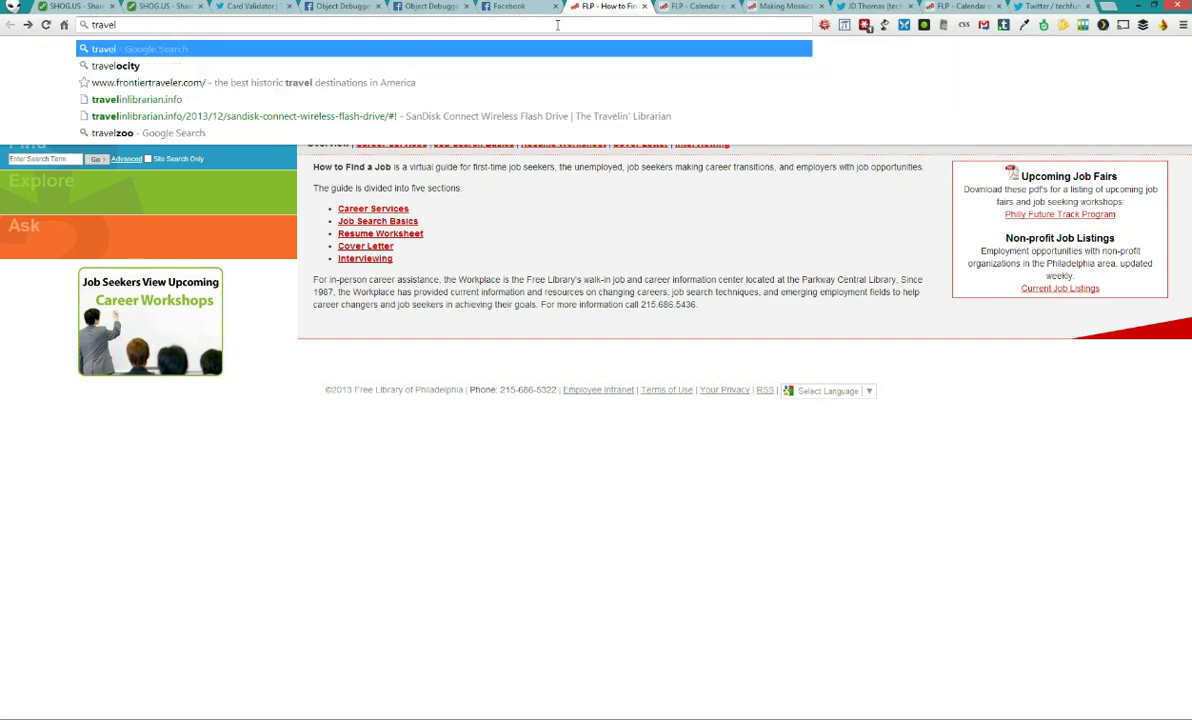
key(Down)
key(Down)
key(Down)
key(Return)
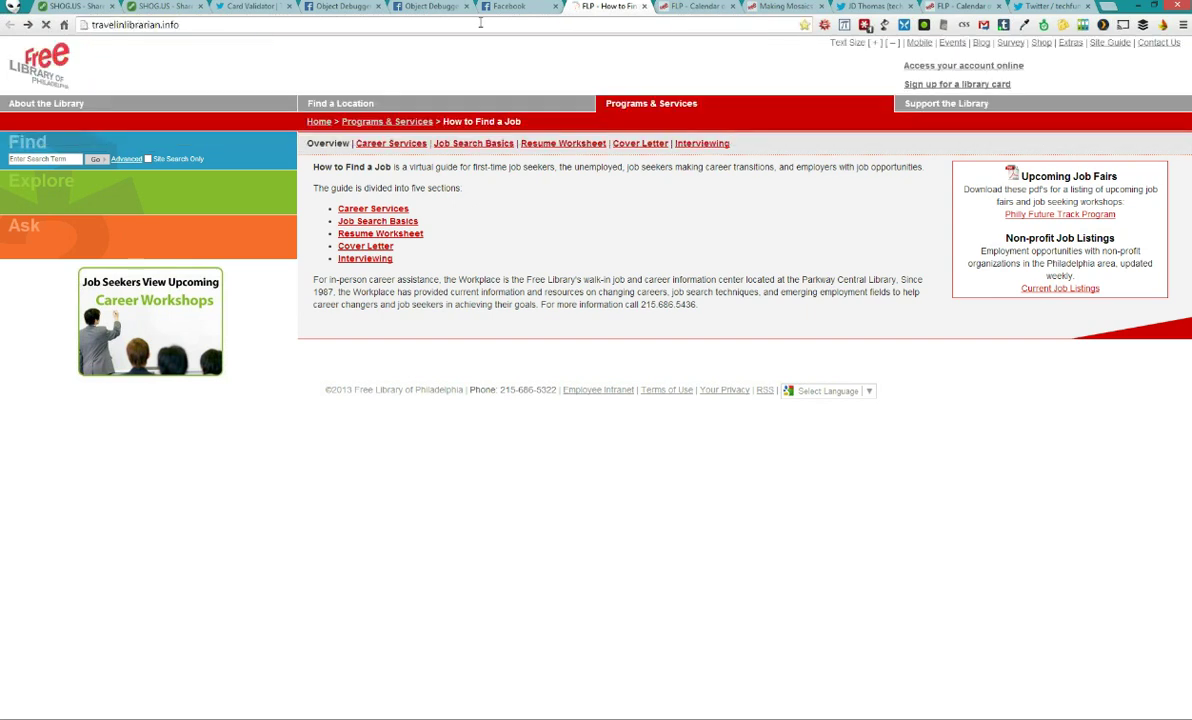
double_click(200, 27)
triple_click(200, 27)
key(ctrl+c)
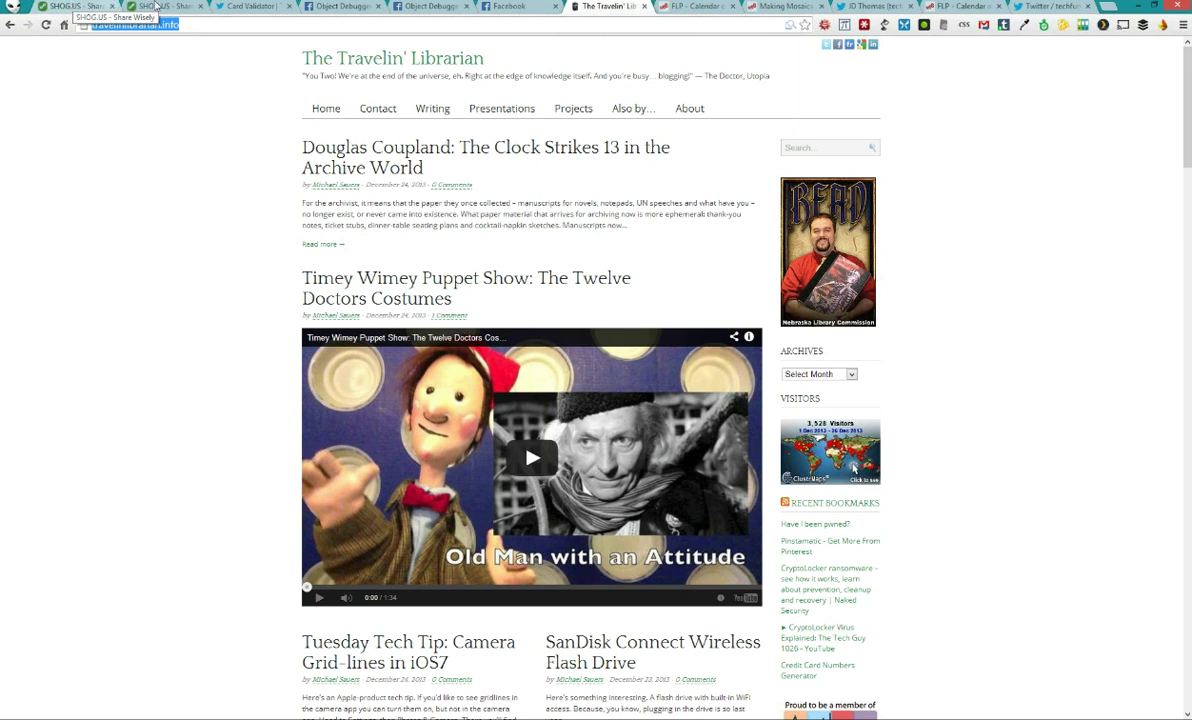
Go back to the empty SHOG.US Create a Link form
click(198, 6)
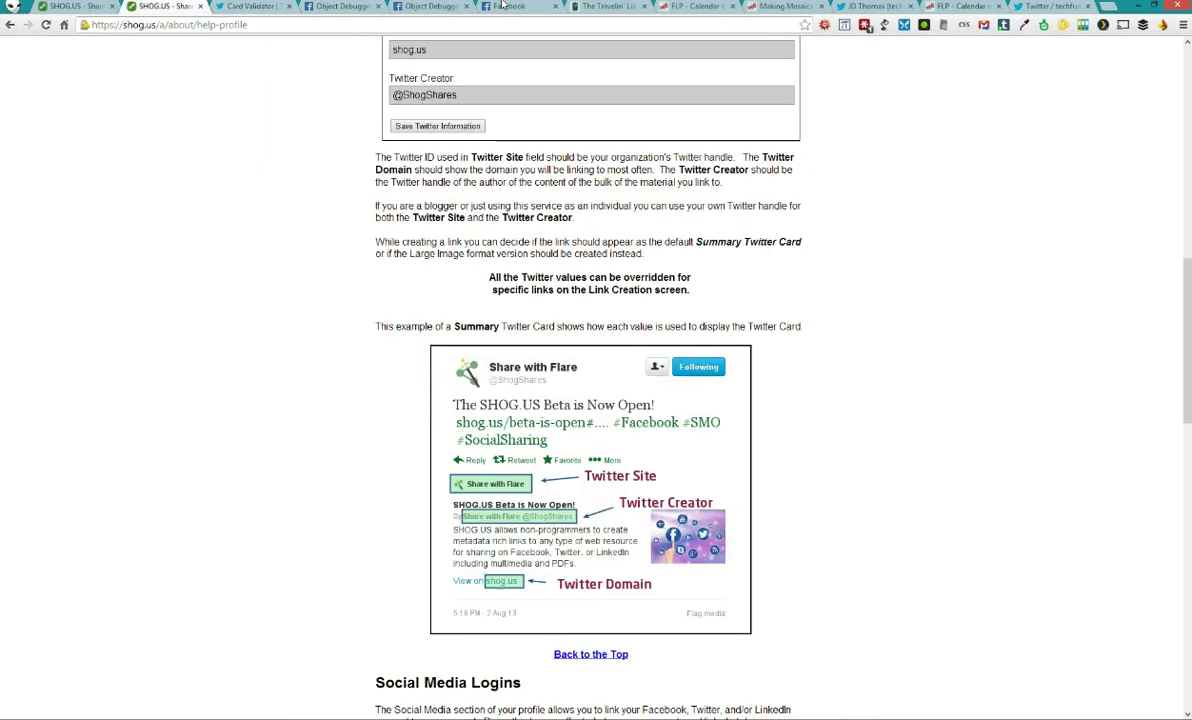
click(80, 6)
scroll(127, 193, down, 5)
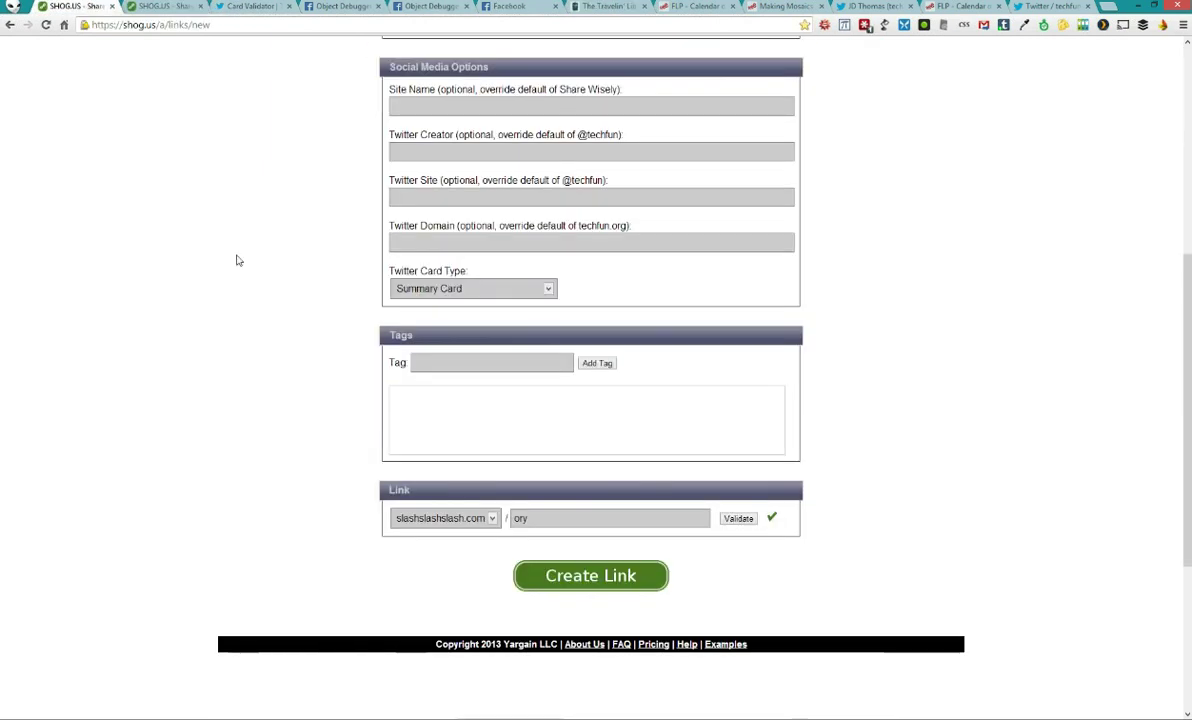
scroll(290, 260, up, 1)
scroll(288, 241, up, 5)
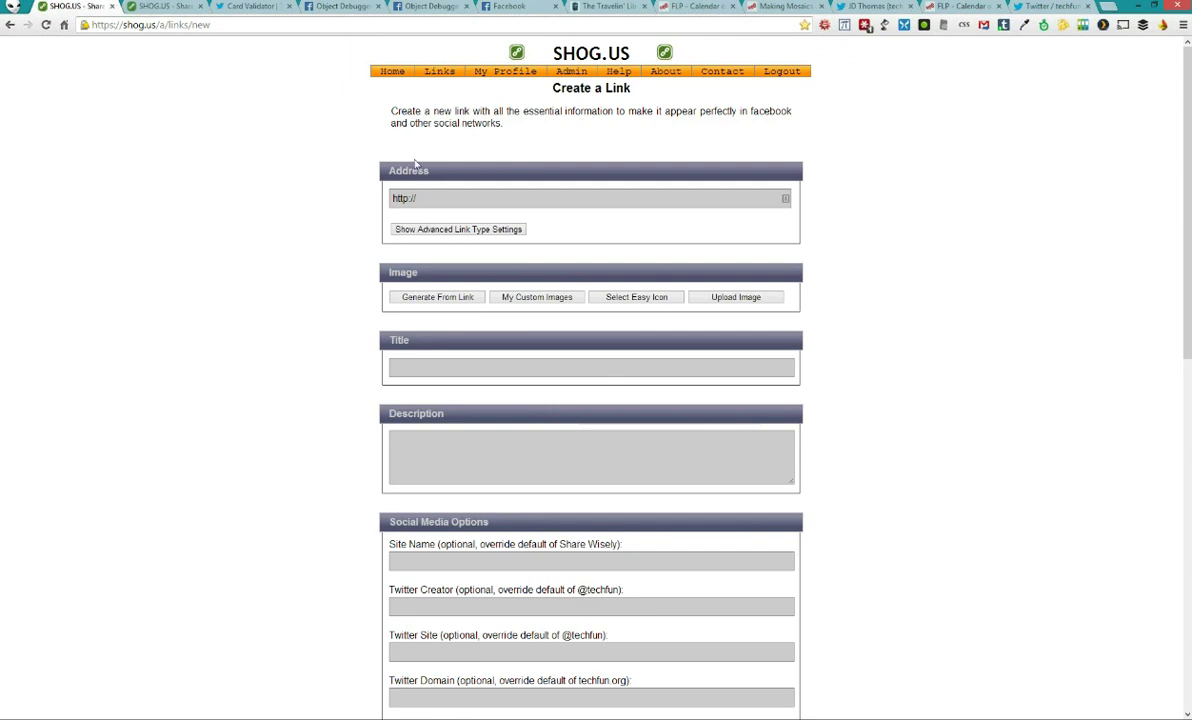
click(437, 205)
click(437, 205)
key(ctrl+a)
key(ctrl+v)
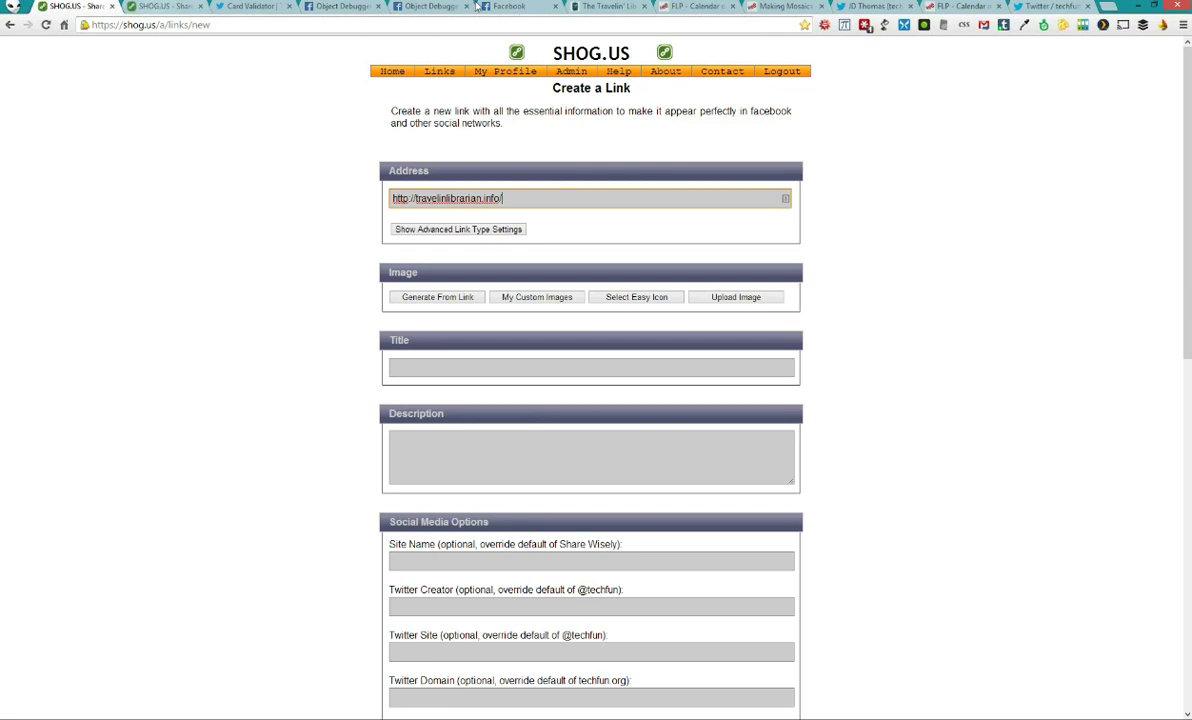
Open the blog's Passwords in print image in its own tab
click(605, 7)
scroll(190, 360, down, 20)
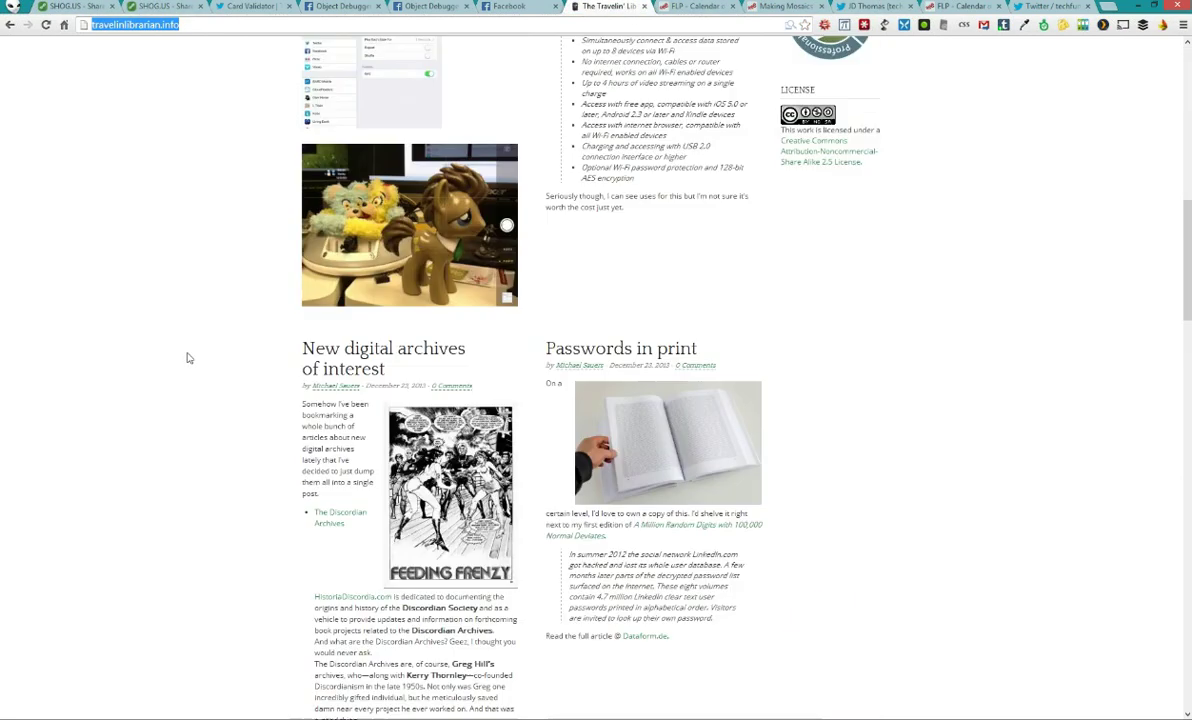
scroll(190, 352, up, 10)
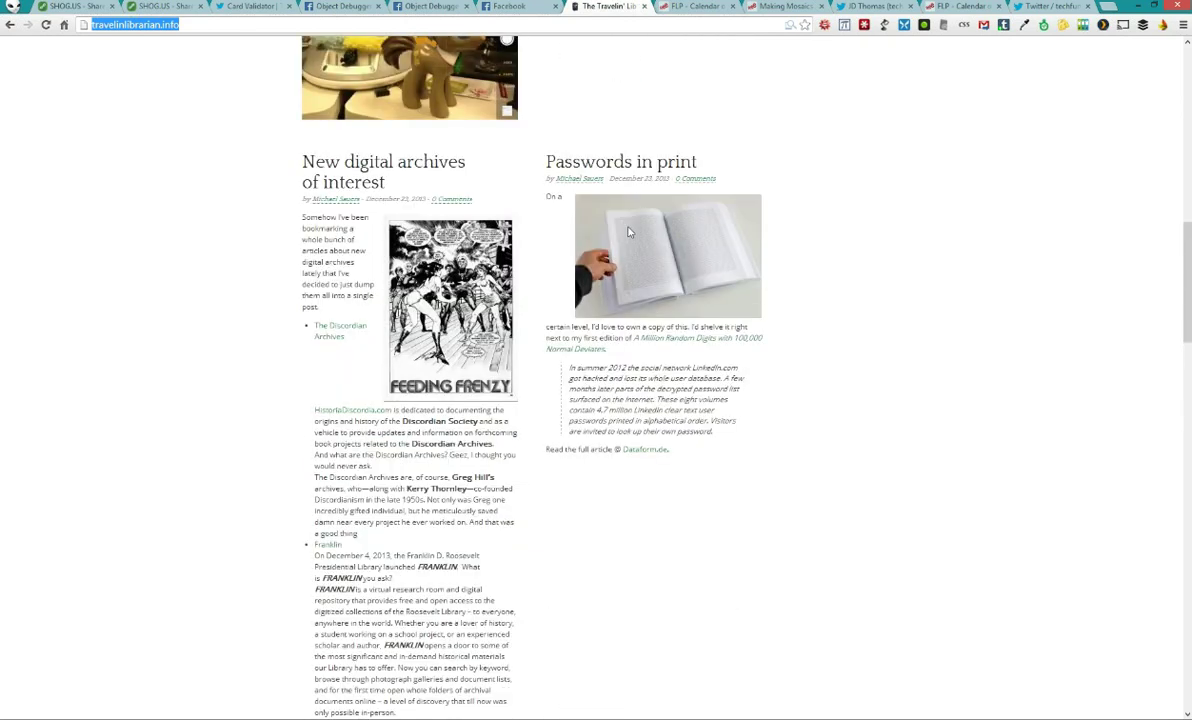
right_click(628, 229)
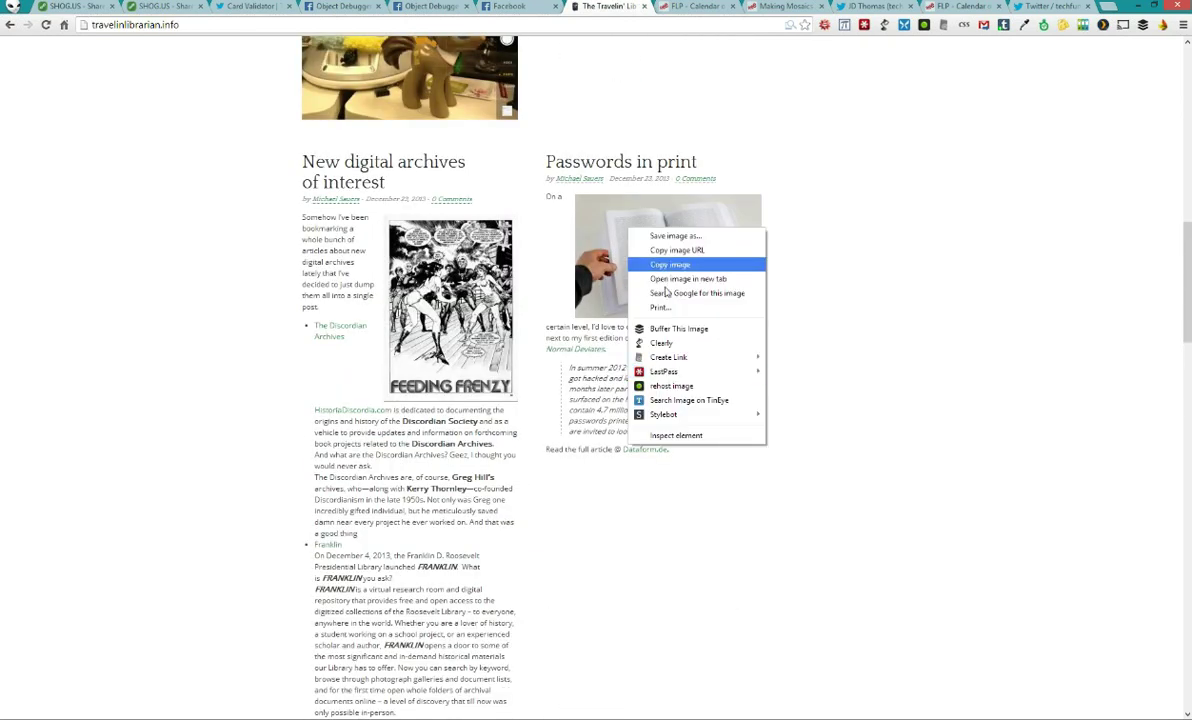
click(652, 285)
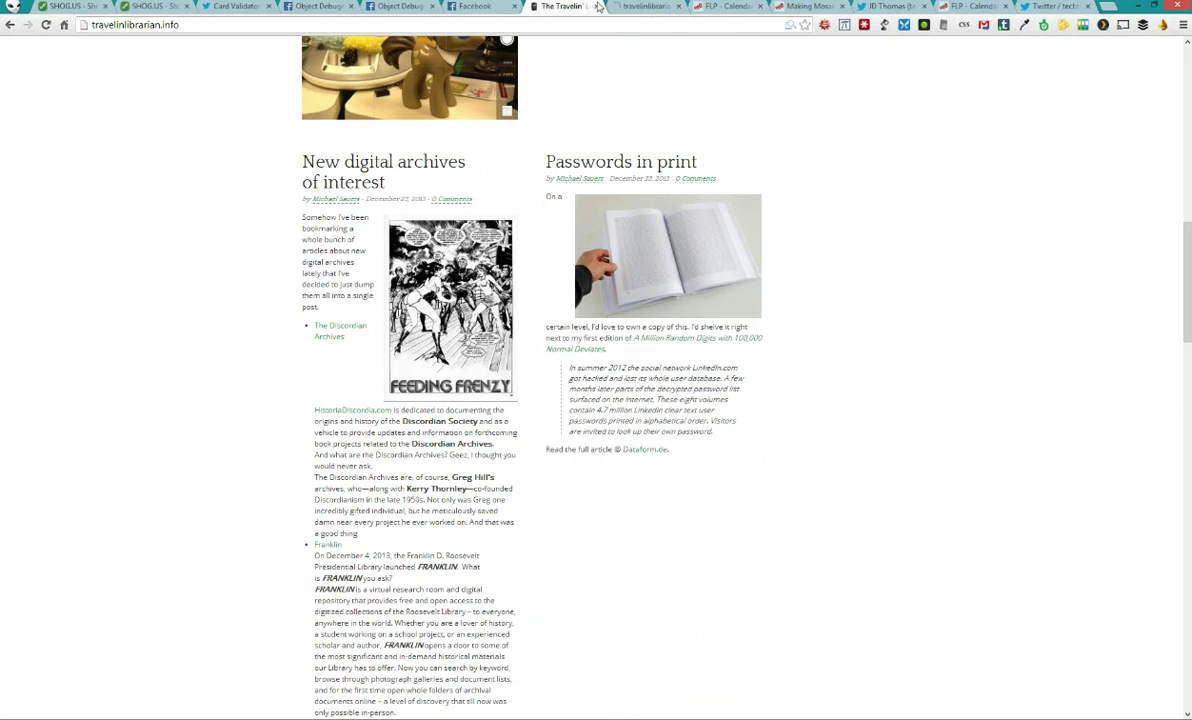
key(ctrl+Tab)
Remove the -300x199 suffix to load the full-size image and copy its URL
click(460, 28)
key(End)
double_click(460, 28)
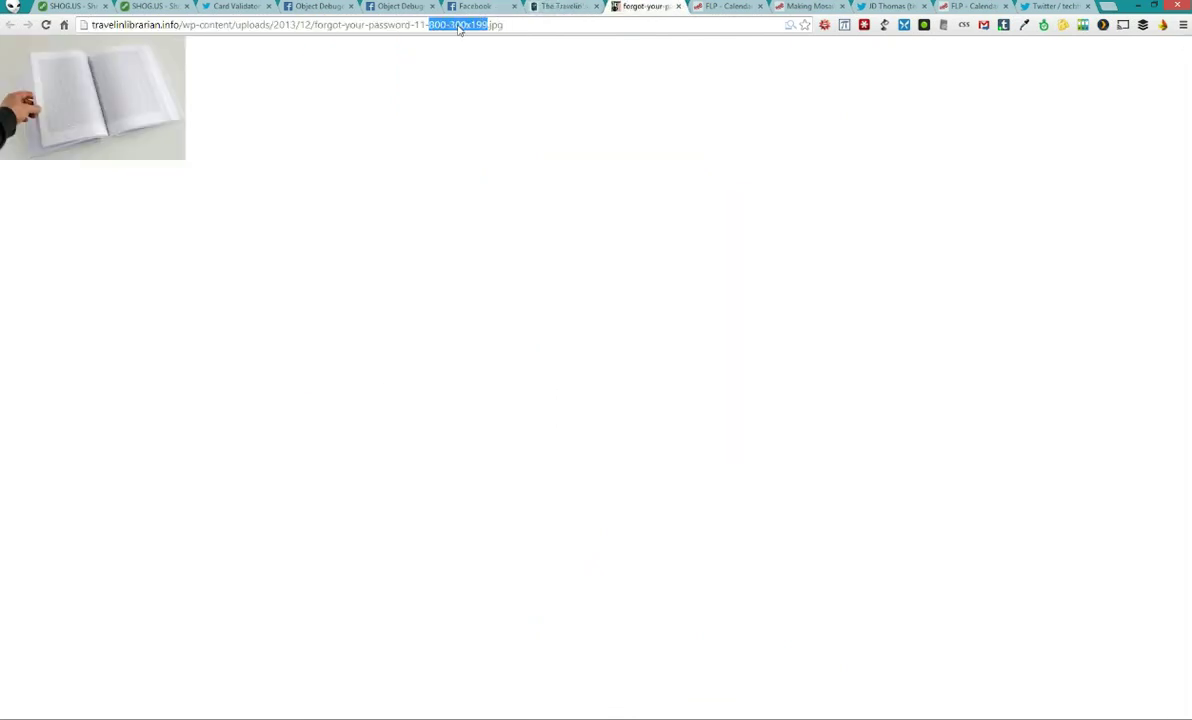
key(BackSpace)
key(Return)
click(394, 35)
right_click(392, 30)
click(431, 69)
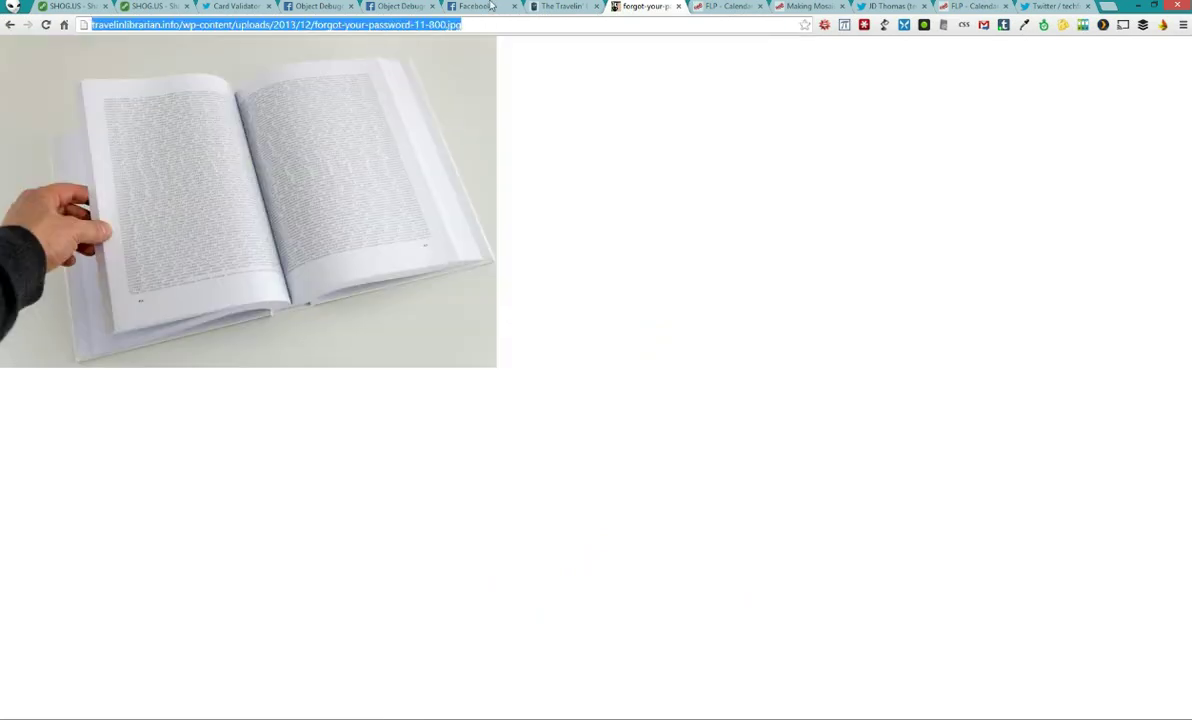
Generate the link's thumbnail from the full-size image URL
click(55, 9)
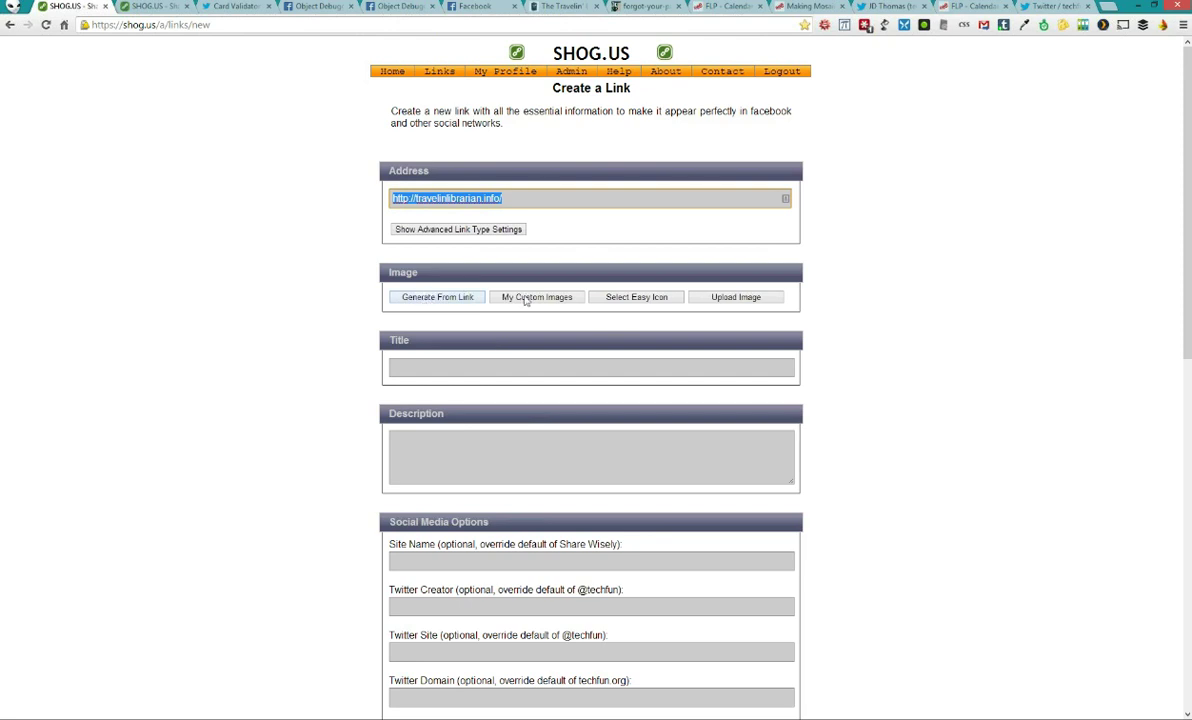
click(443, 299)
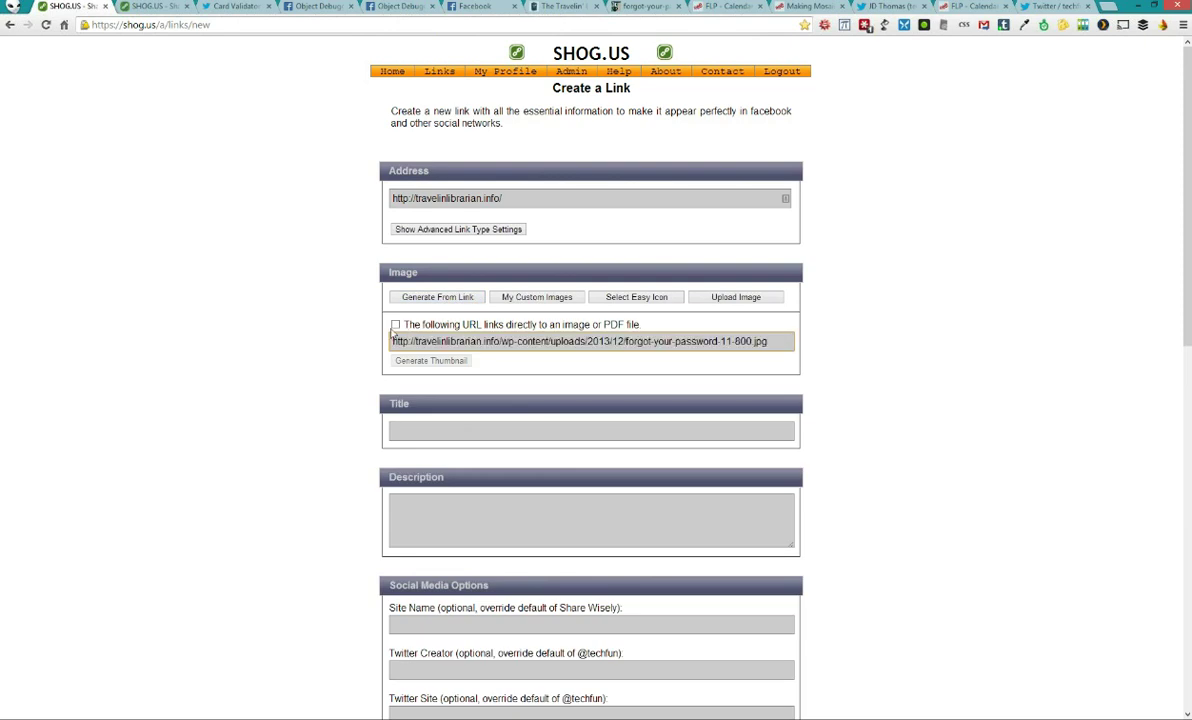
click(412, 362)
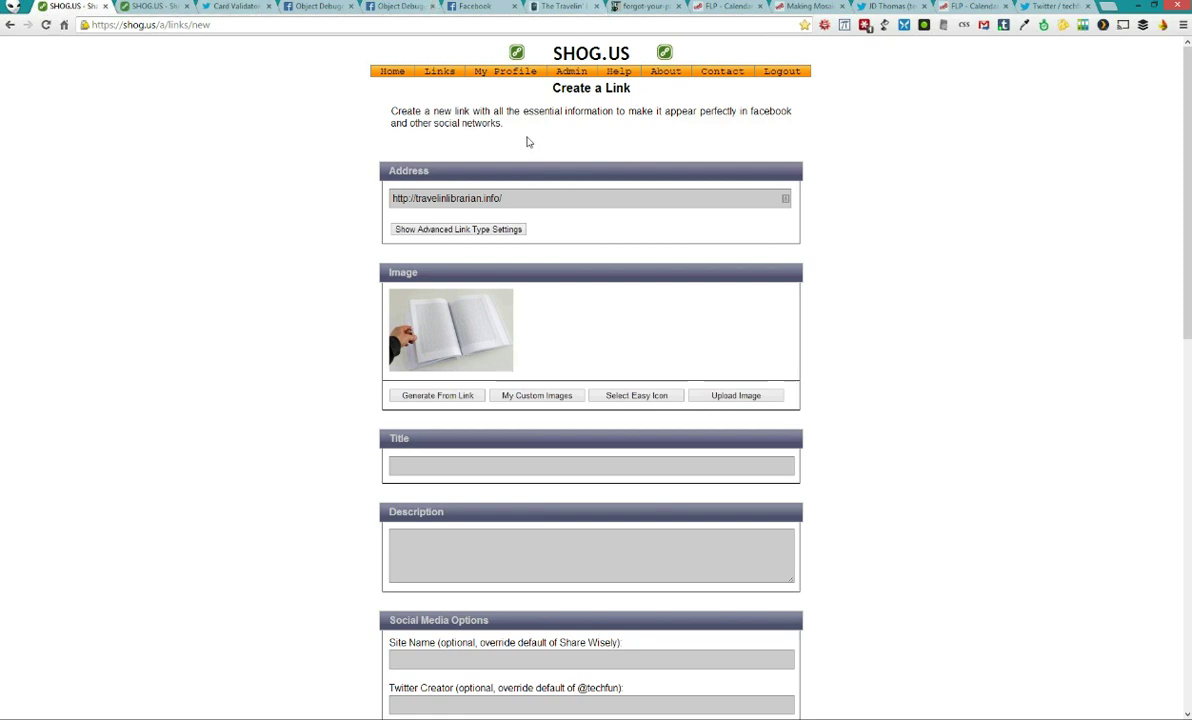
Title the link 'The Travelin' Librarian - ' followed by the author's name
click(404, 462)
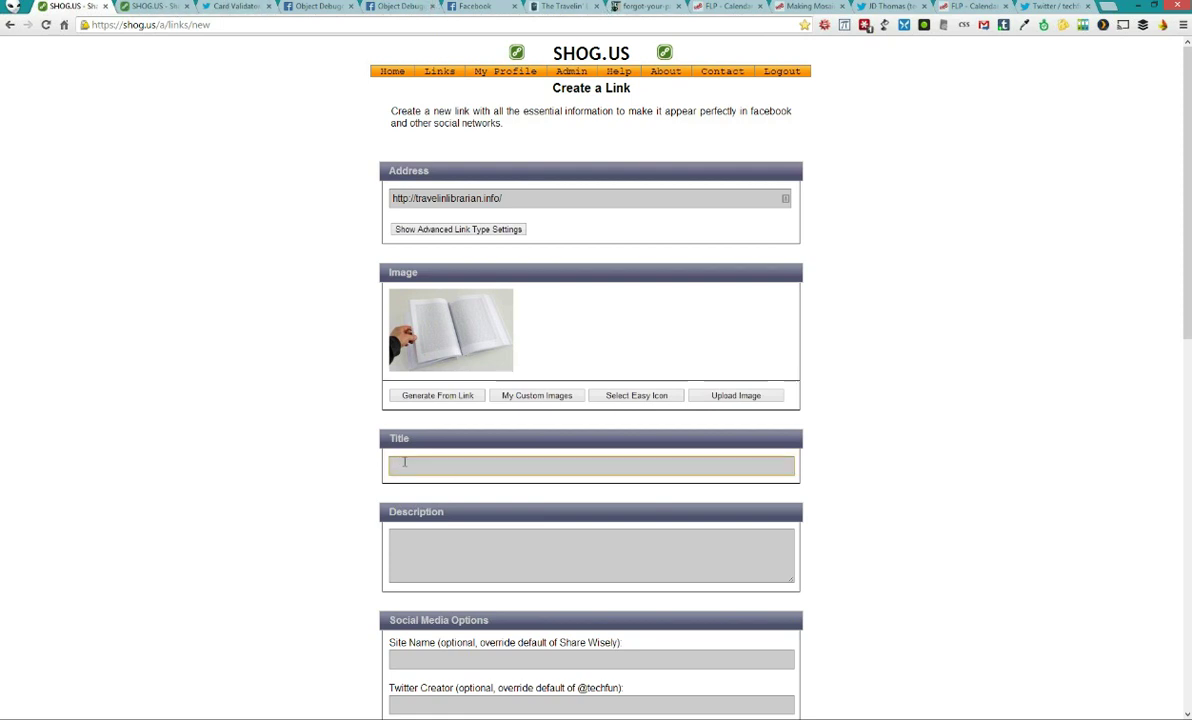
text(The Travelin' Librarian -)
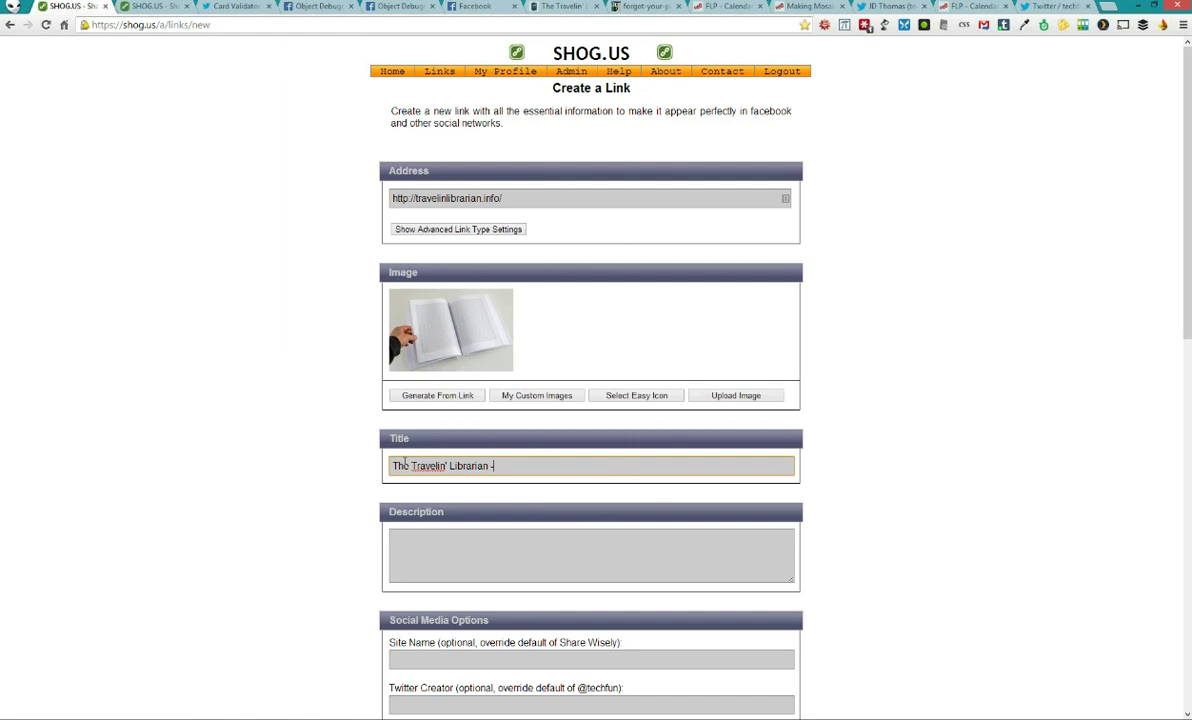
key(BackSpace)
text(- Ma)
key(BackSpace)
text(ich)
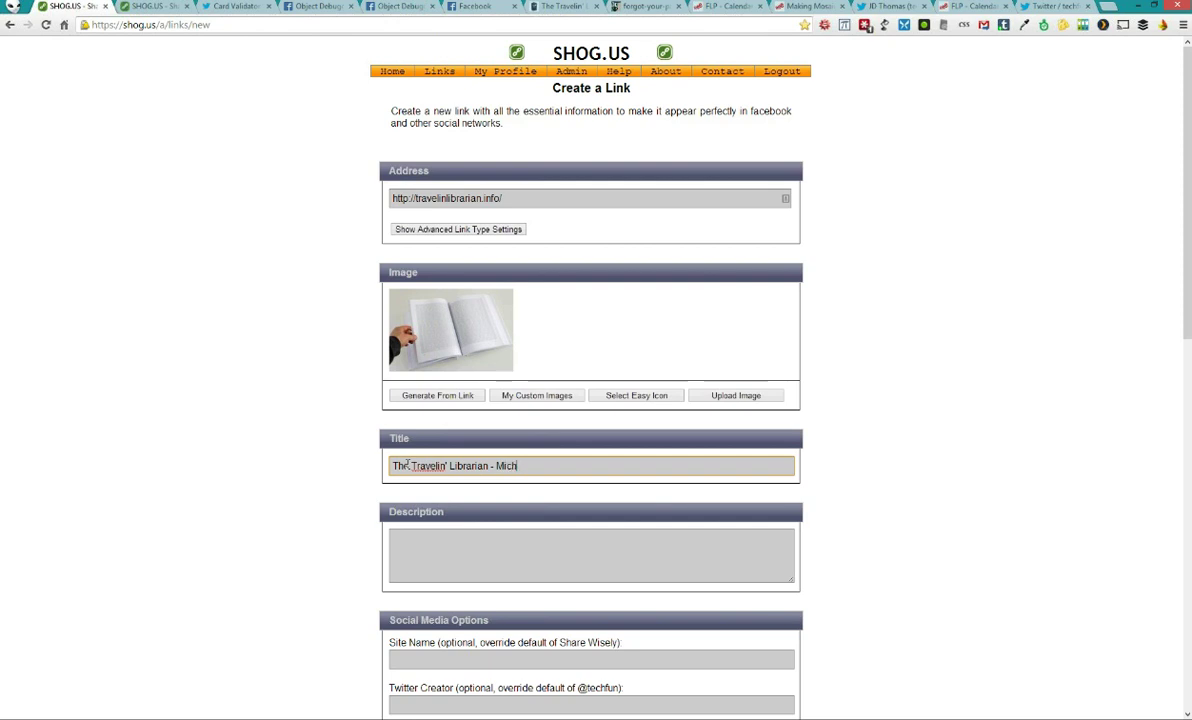
text(ael Sauers)
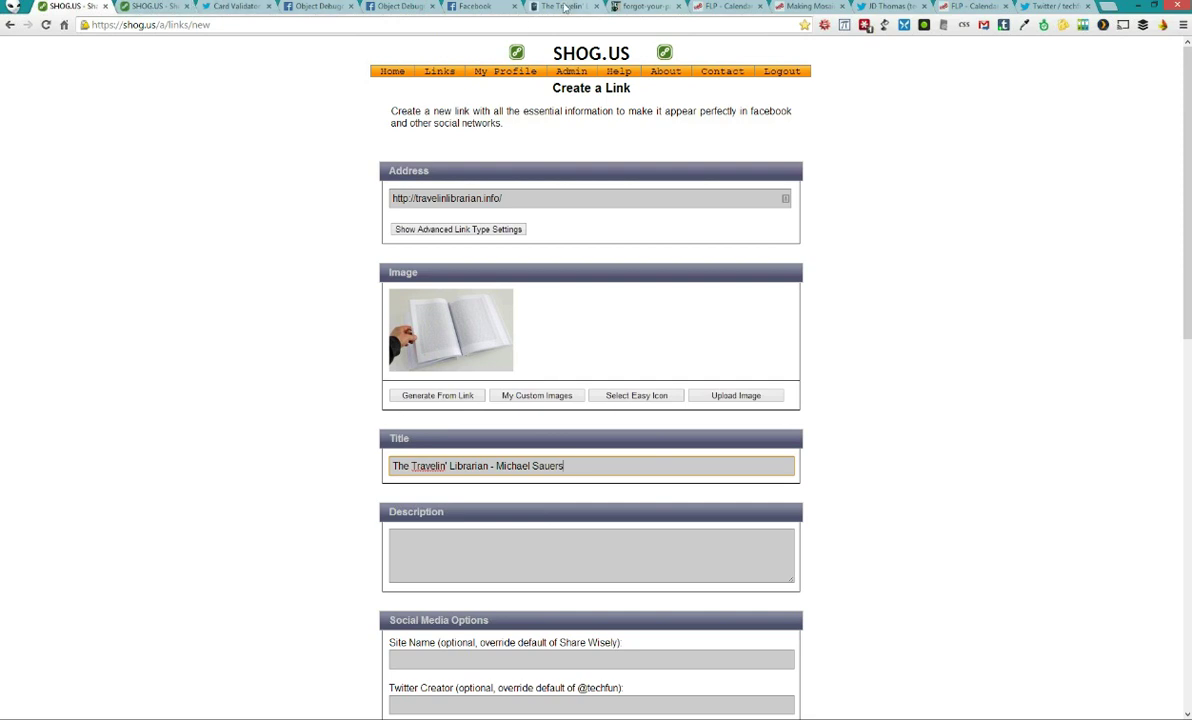
Copy the bio's opening from the blog's About page into Description
click(545, 6)
scroll(565, 300, up, 5)
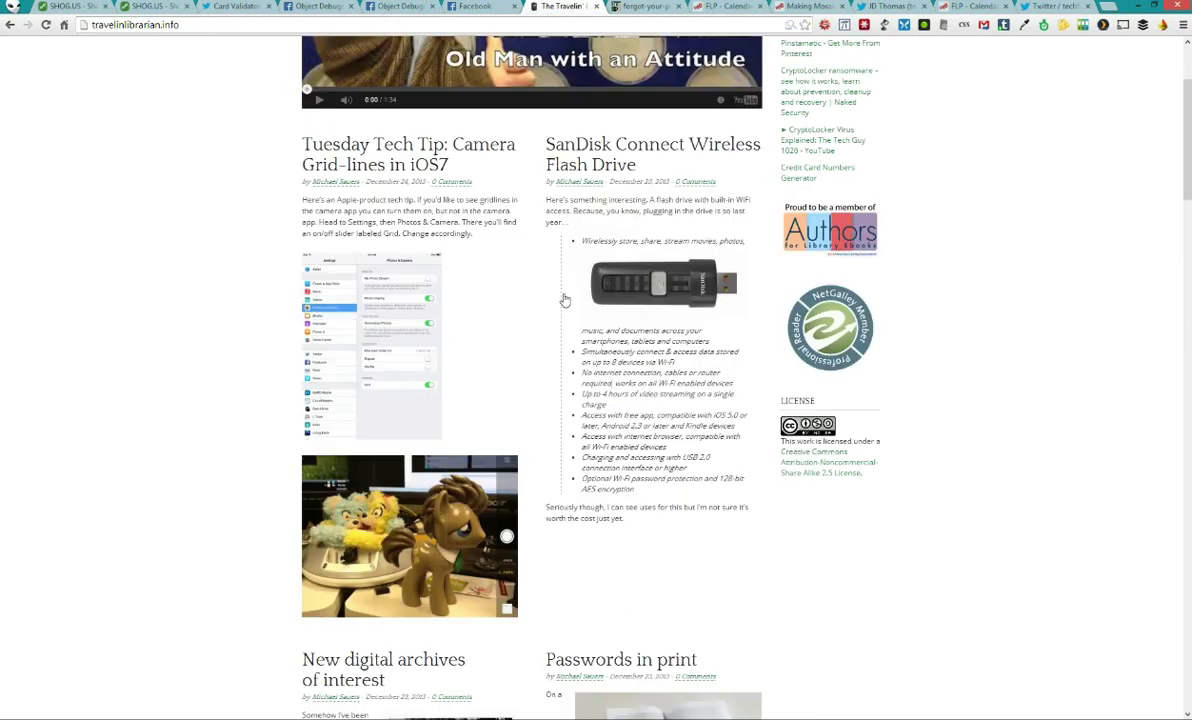
scroll(565, 300, up, 5)
click(689, 46)
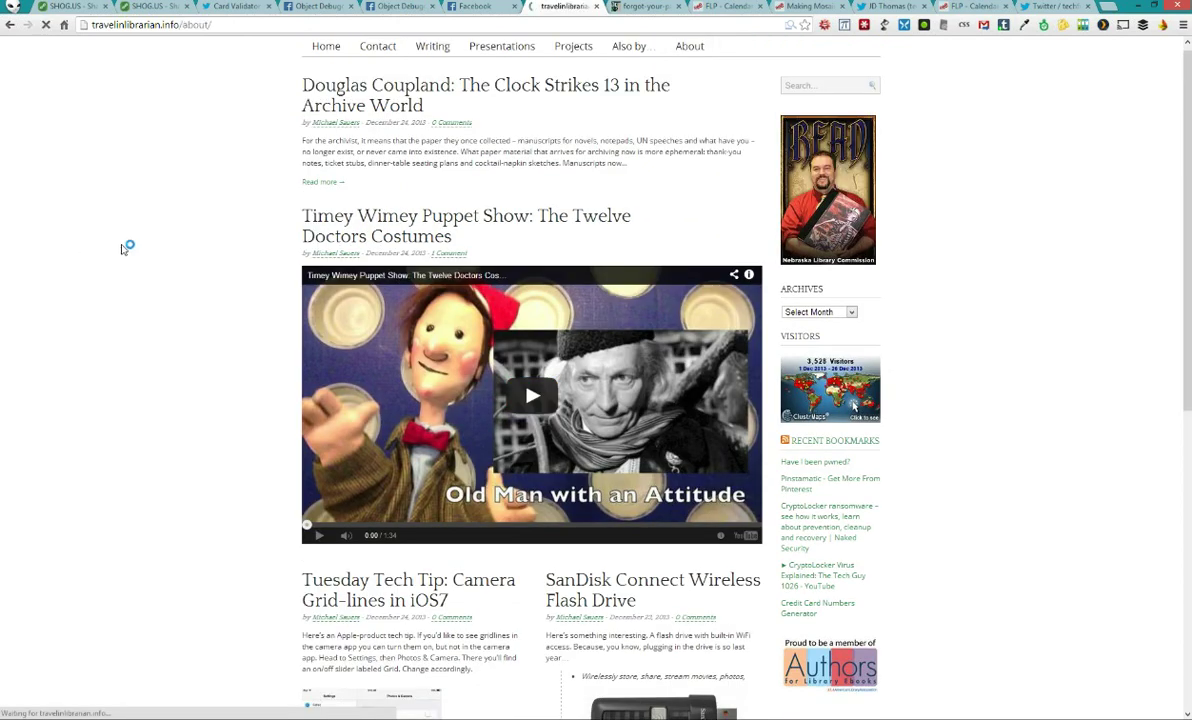
drag(300, 197, 641, 210)
drag(406, 232, 516, 210)
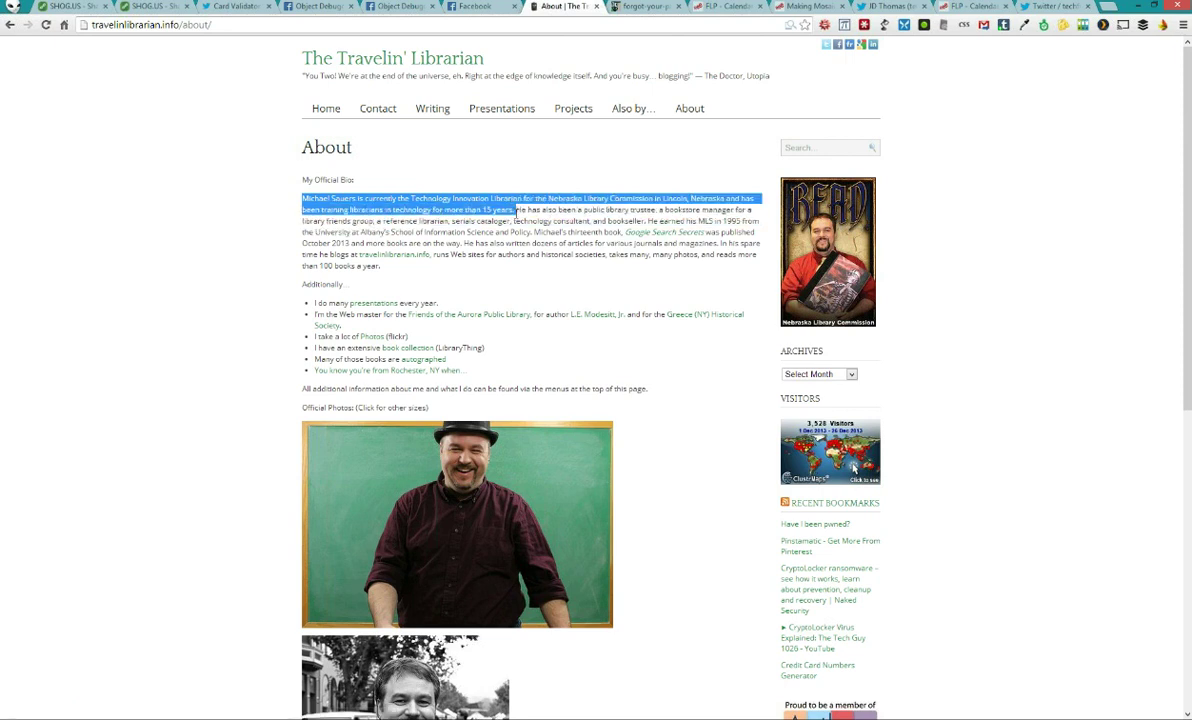
key(ctrl+1)
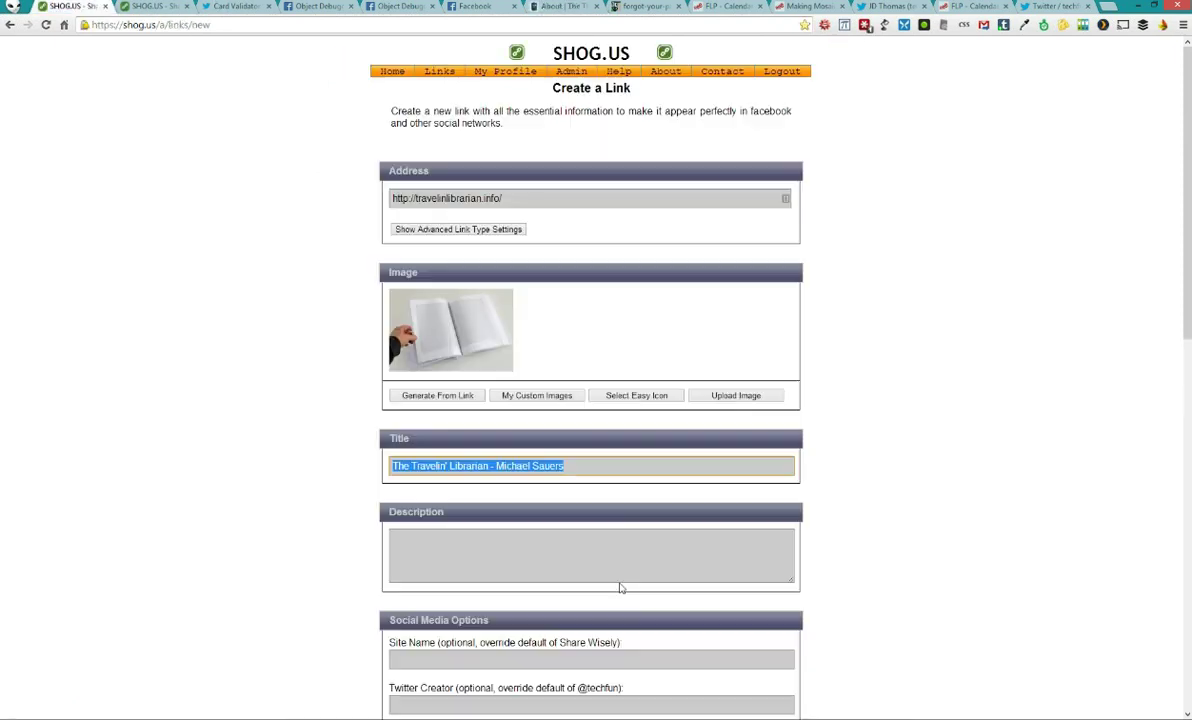
click(545, 567)
key(ctrl+v)
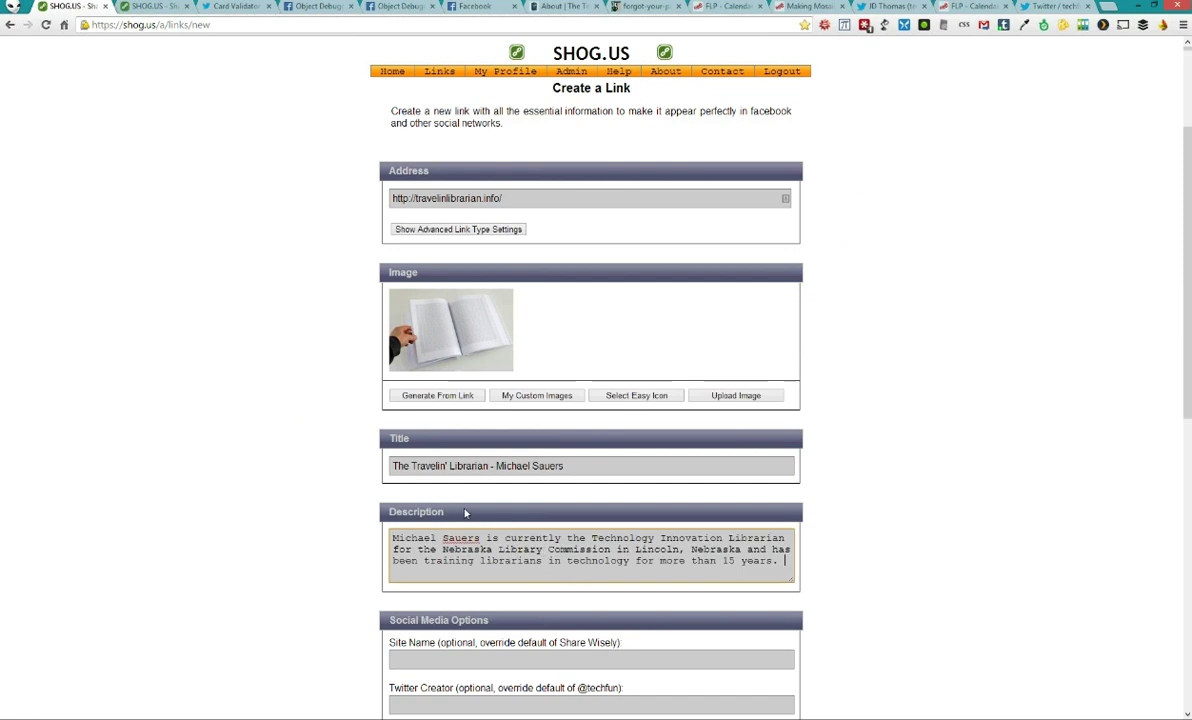
scroll(465, 513, down, 2)
Set Site Name to The Travelin' Librarian and both Twitter Creator and Site to the author's handle
click(474, 474)
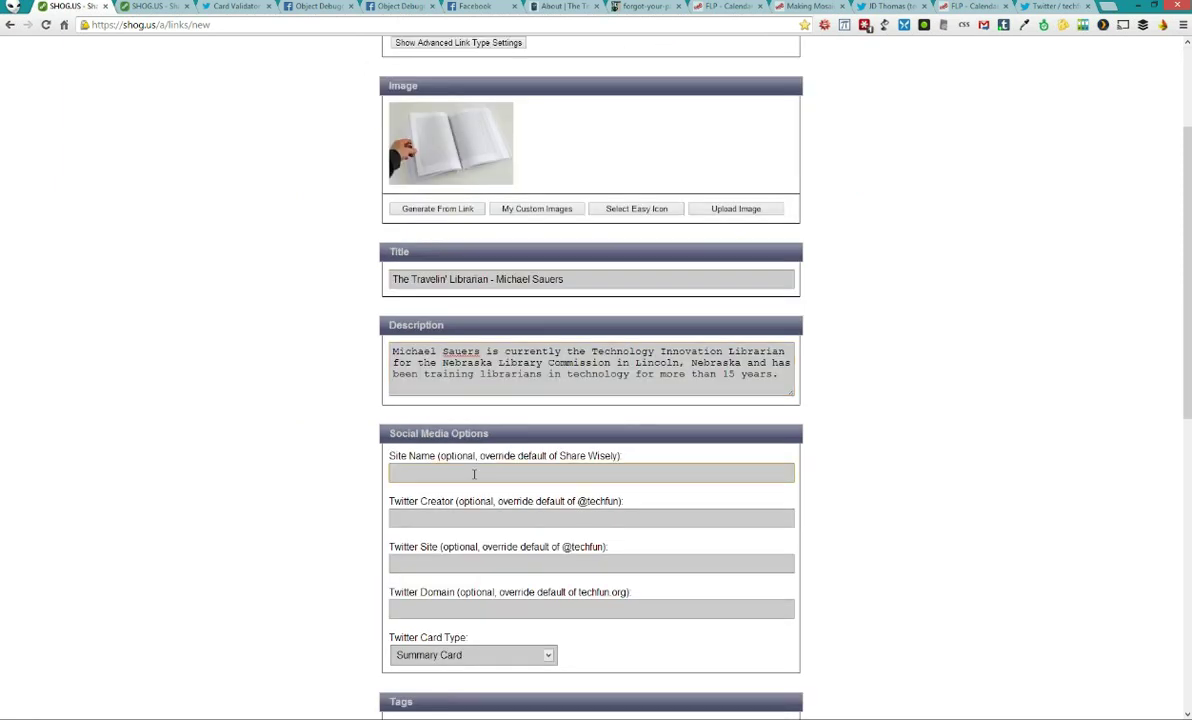
text(The Travelin' Librarian)
key(Tab)
text(@)
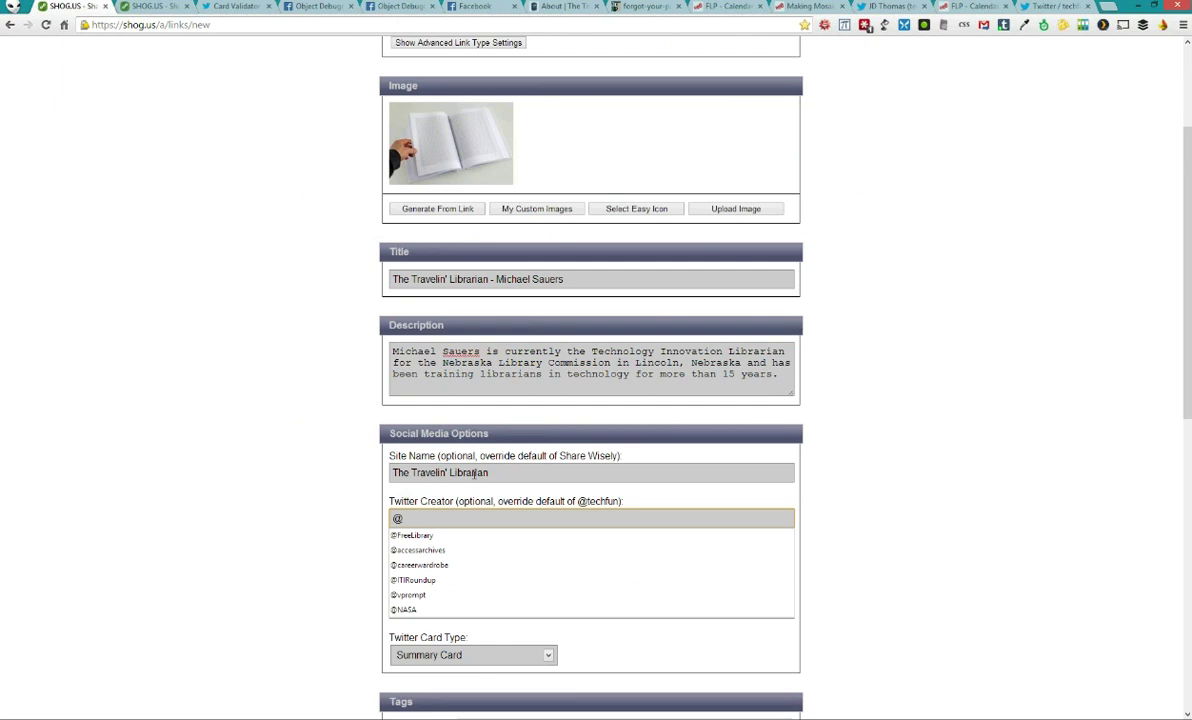
text(msauers)
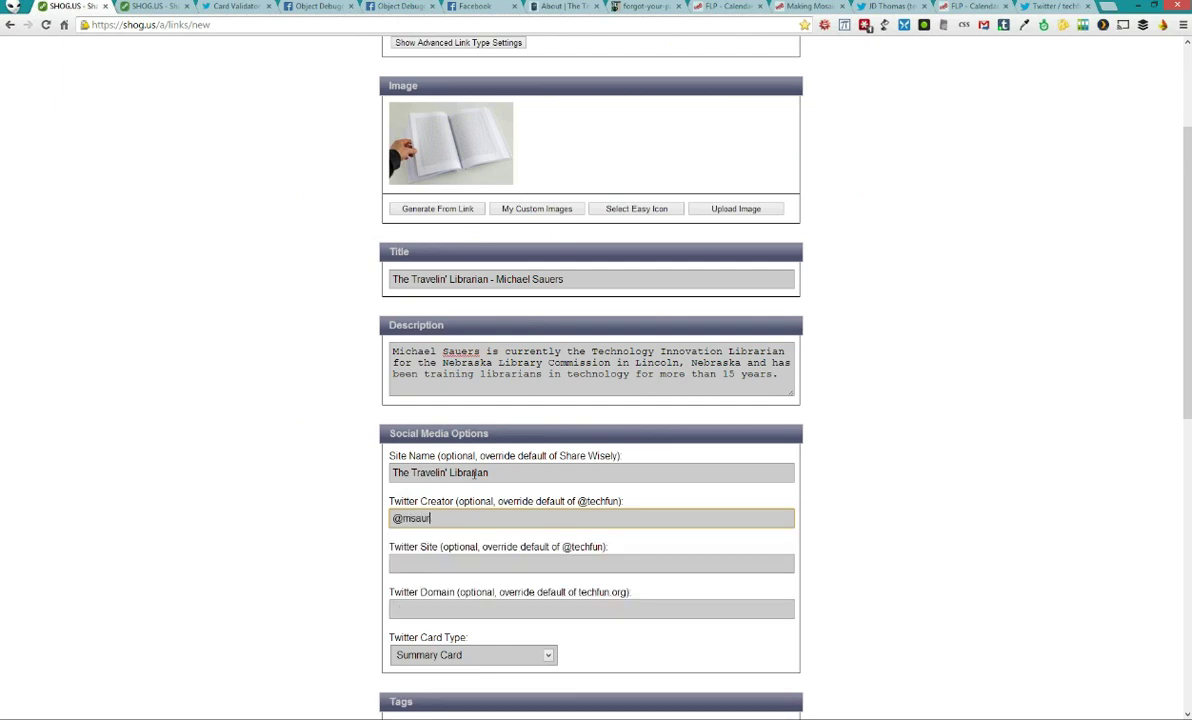
key(ctrl+a)
key(ctrl+c)
key(Tab)
key(ctrl+v)
Fill Twitter Domain with travelinlibrarian.info taken from the link address
key(Tab)
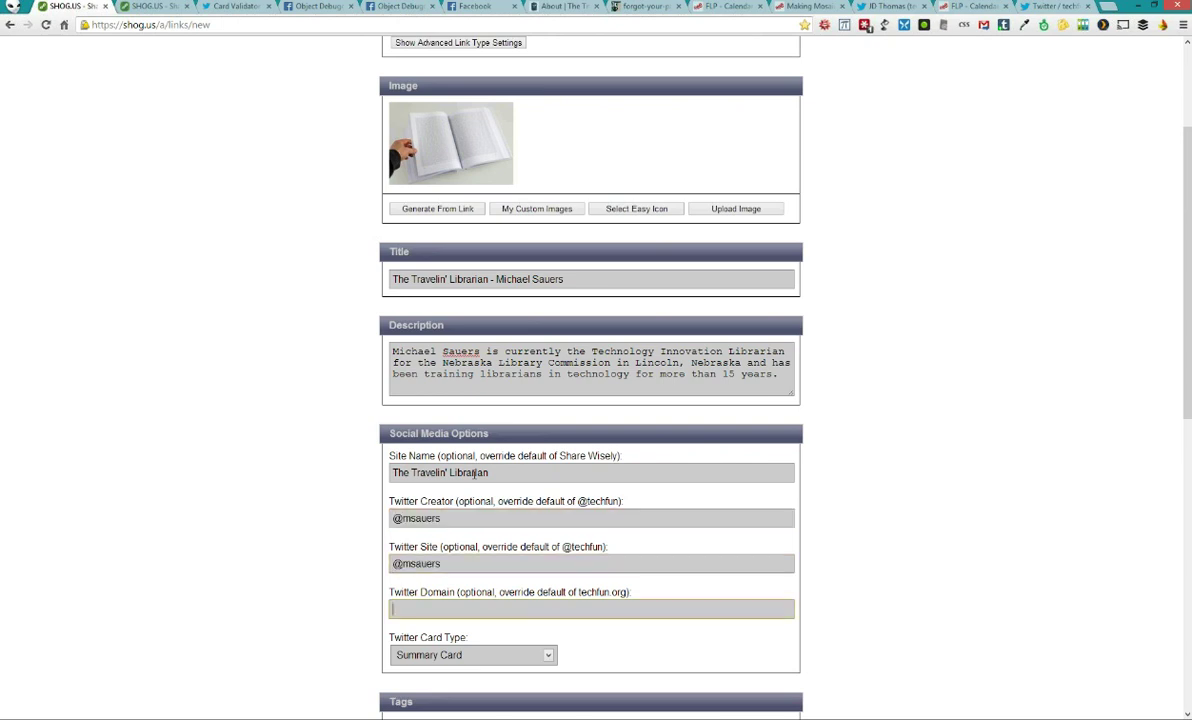
text(T)
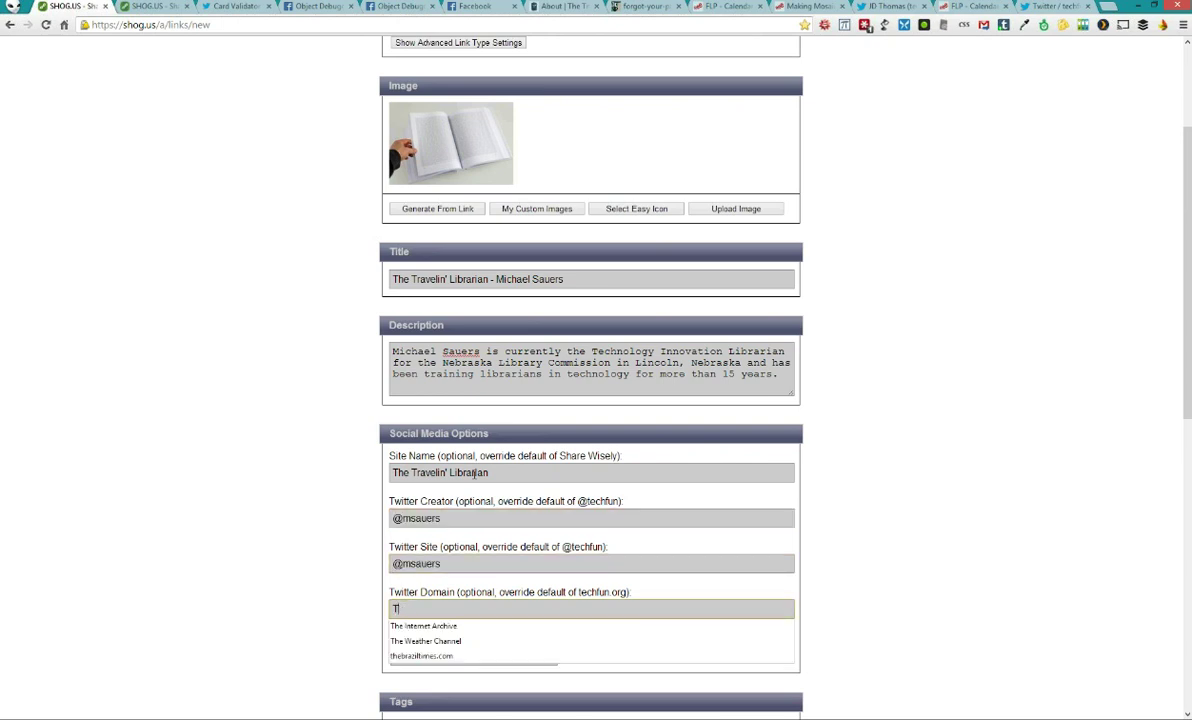
key(BackSpace)
scroll(295, 173, up, 2)
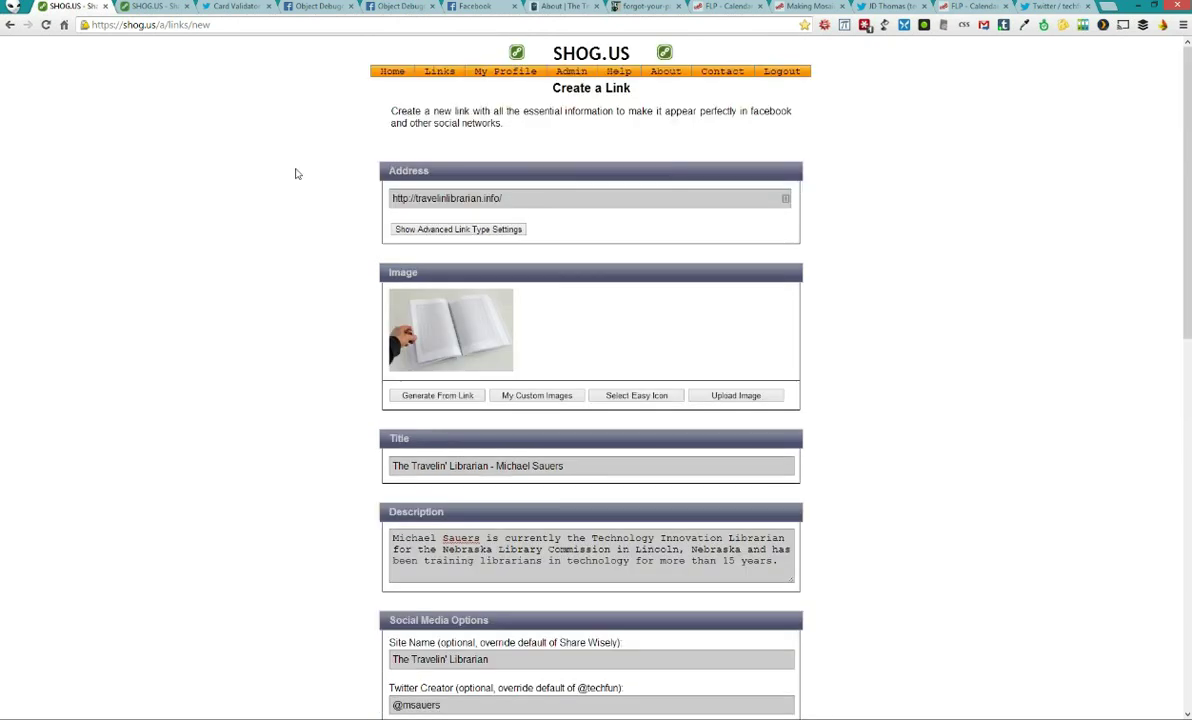
triple_click(417, 198)
click(446, 198)
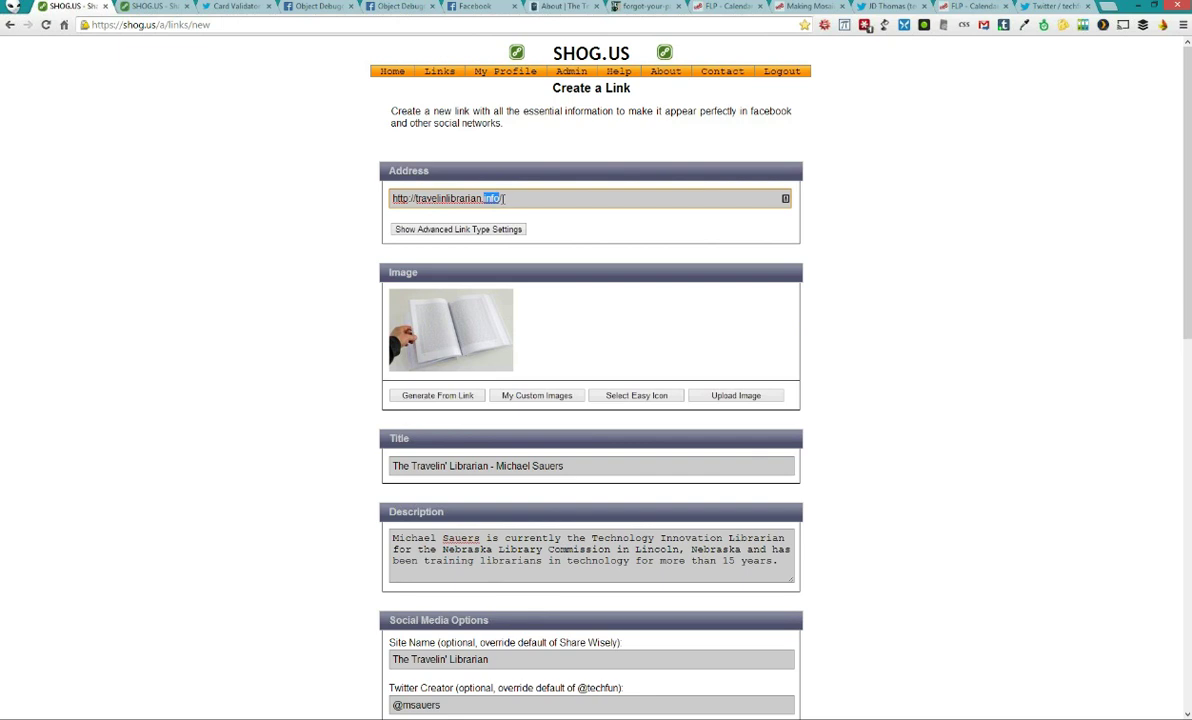
drag(416, 198, 504, 198)
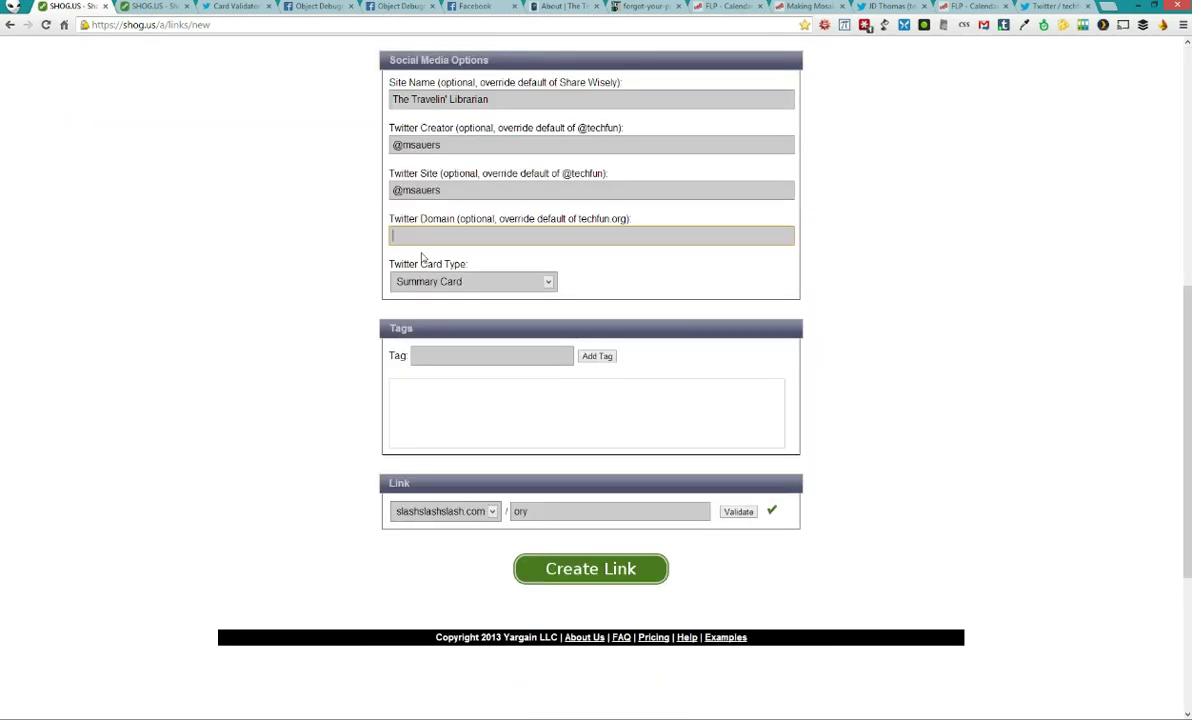
key(ctrl+v)
Keep Summary Card as the card type and tag the link Demo
click(430, 281)
click(287, 314)
scroll(337, 199, up, 3)
scroll(190, 231, up, 2)
scroll(197, 271, down, 5)
click(470, 295)
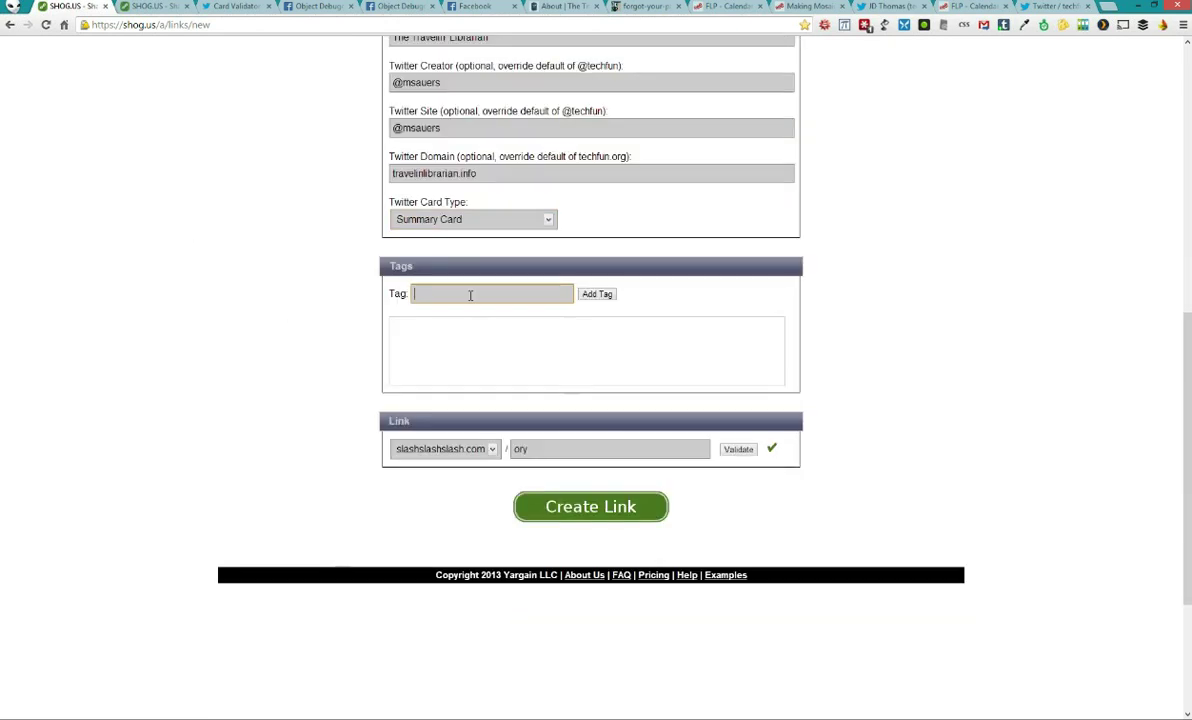
text(Demo)
key(Return)
Change the short name from ory to travelin-librarian and create the link
double_click(599, 463)
key(BackSpace)
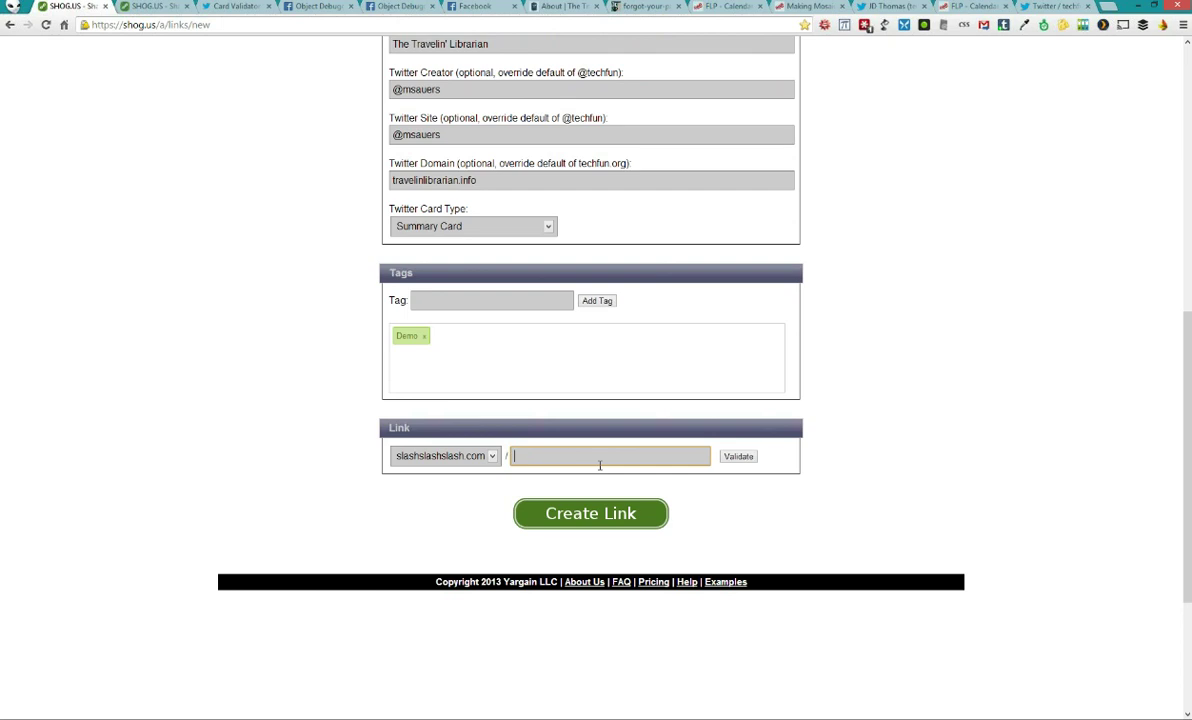
text(travelin-librarian)
click(450, 508)
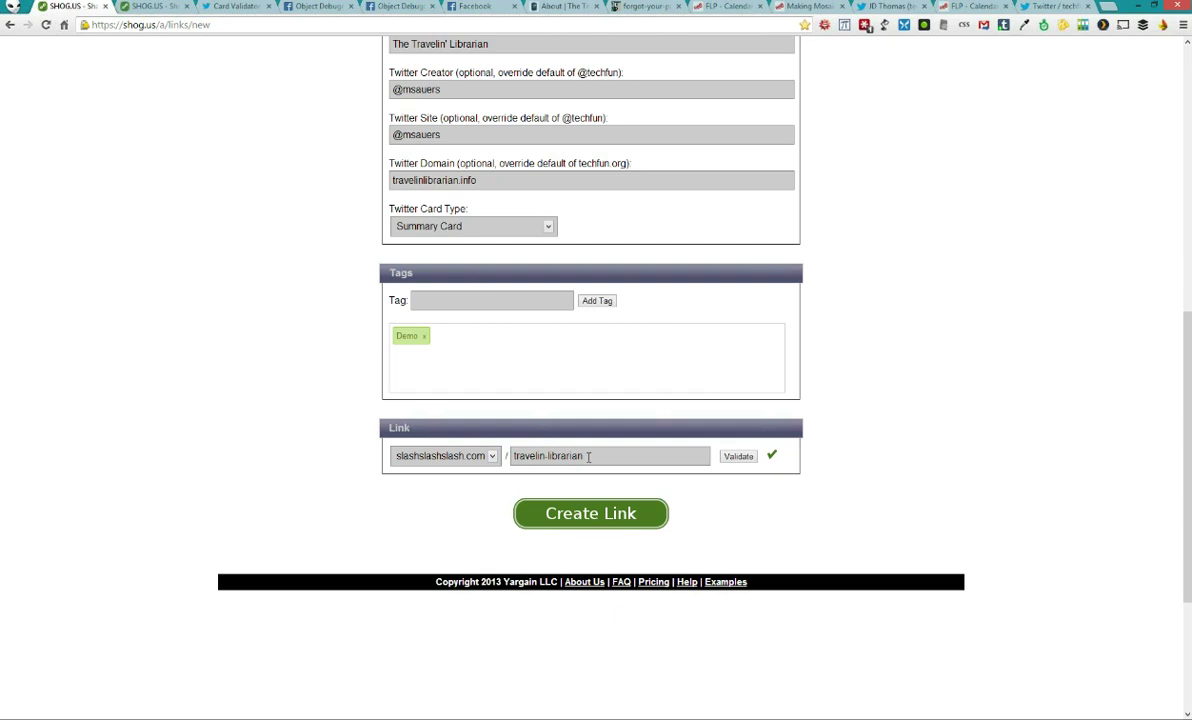
click(596, 514)
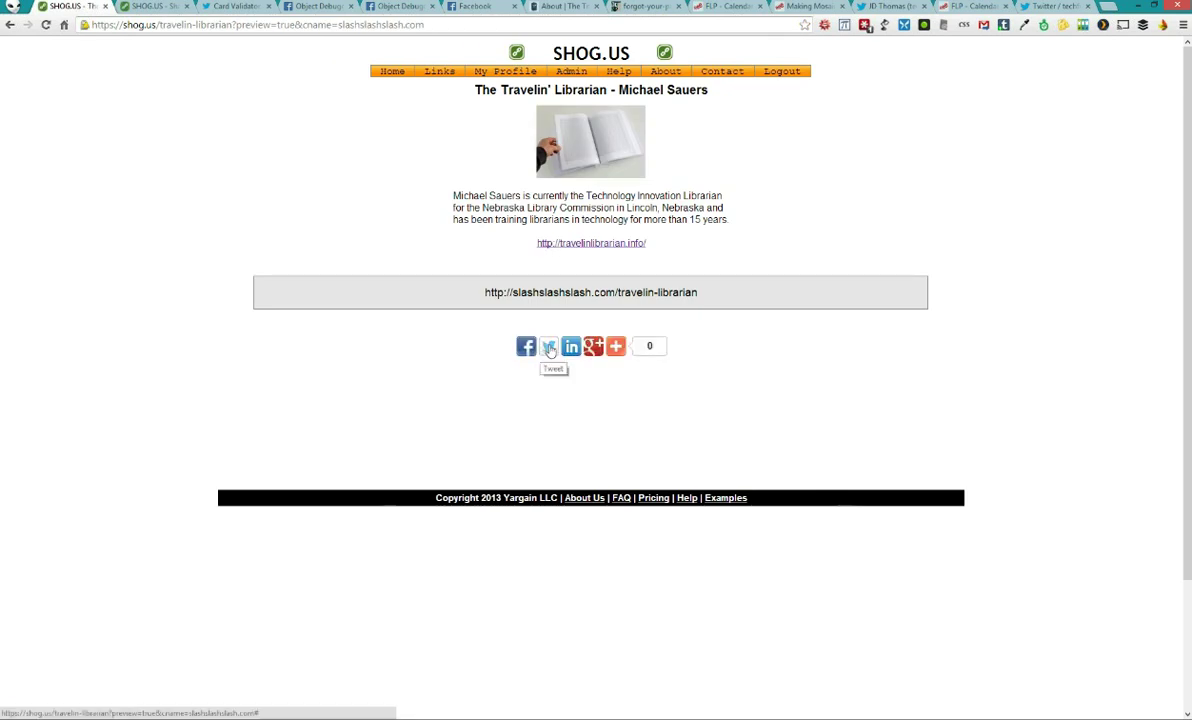
Tweet the travelin-librarian short link, then share it on Facebook
click(550, 347)
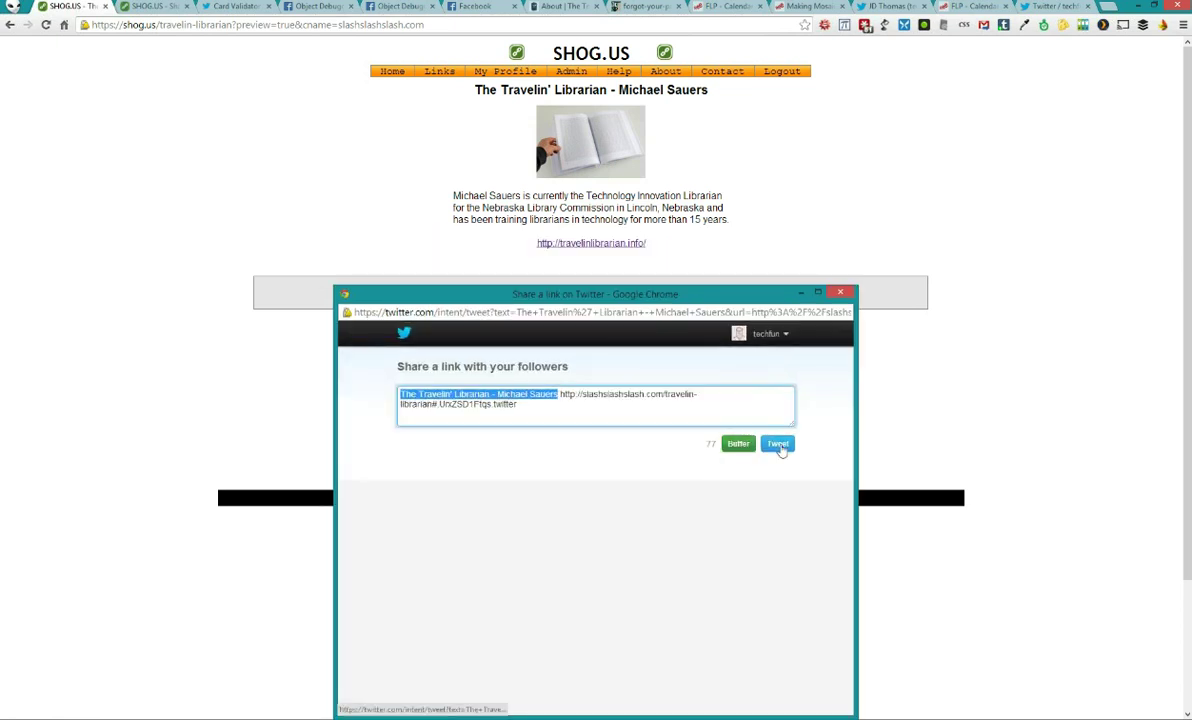
click(778, 443)
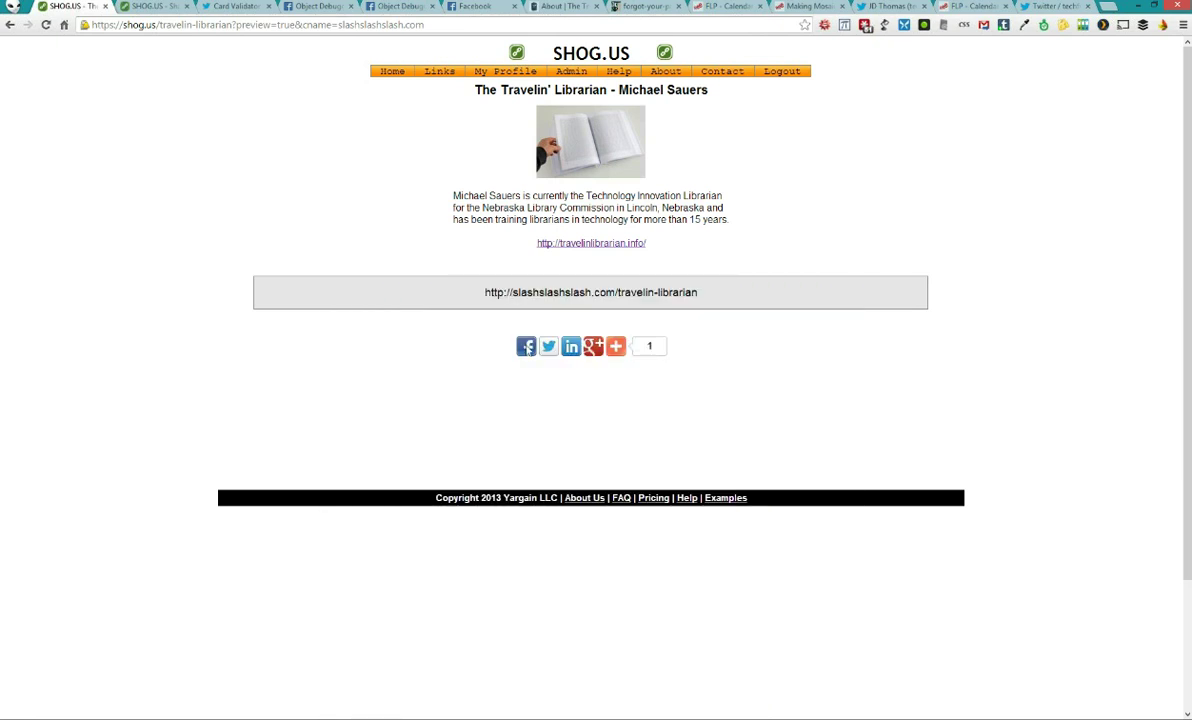
click(525, 346)
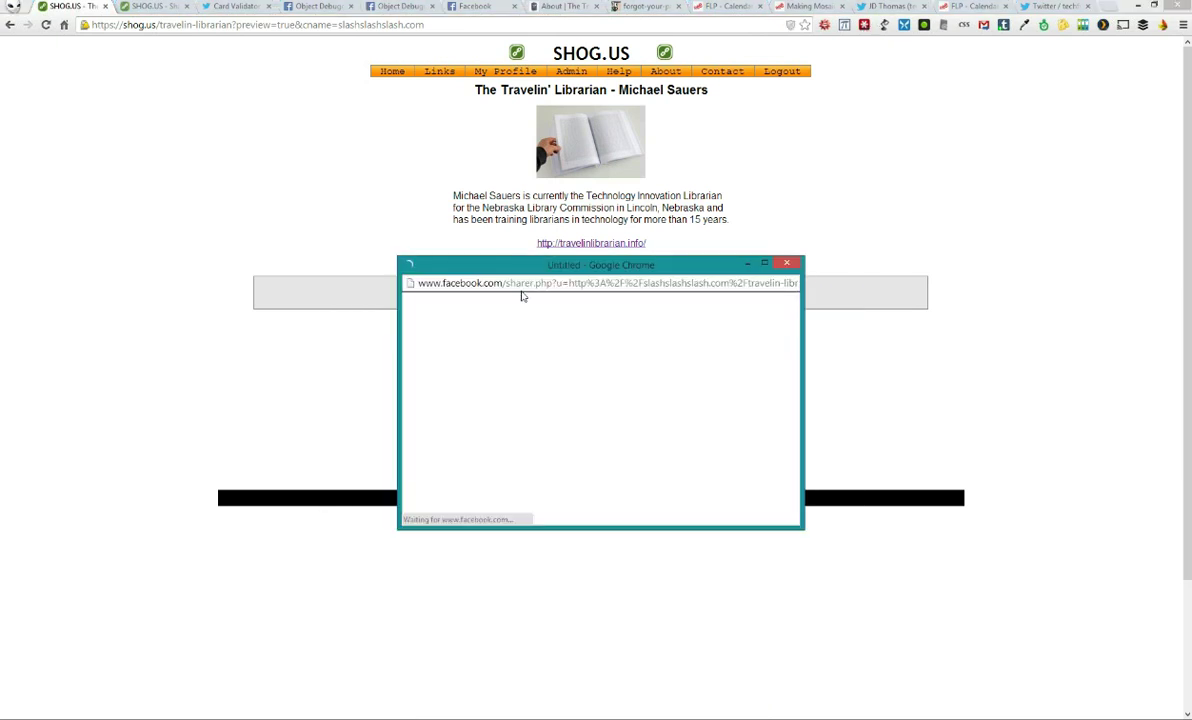
mouse_move(603, 357)
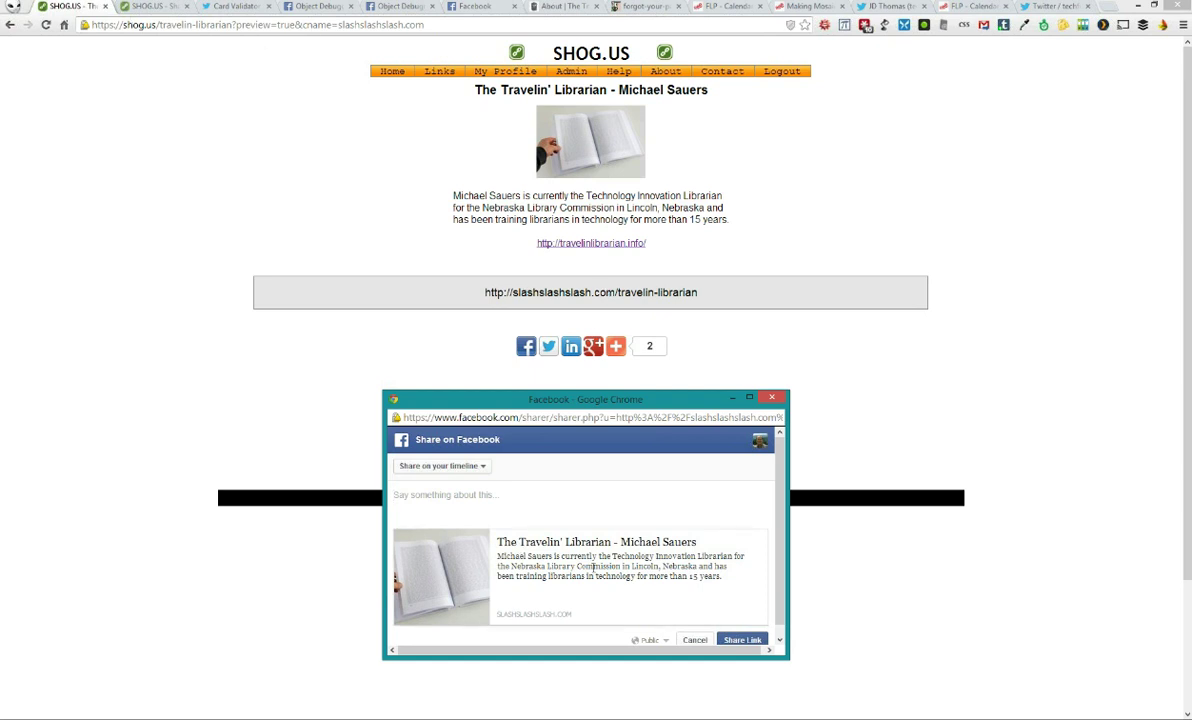
scroll(548, 527, down, 1)
drag(572, 406, 568, 303)
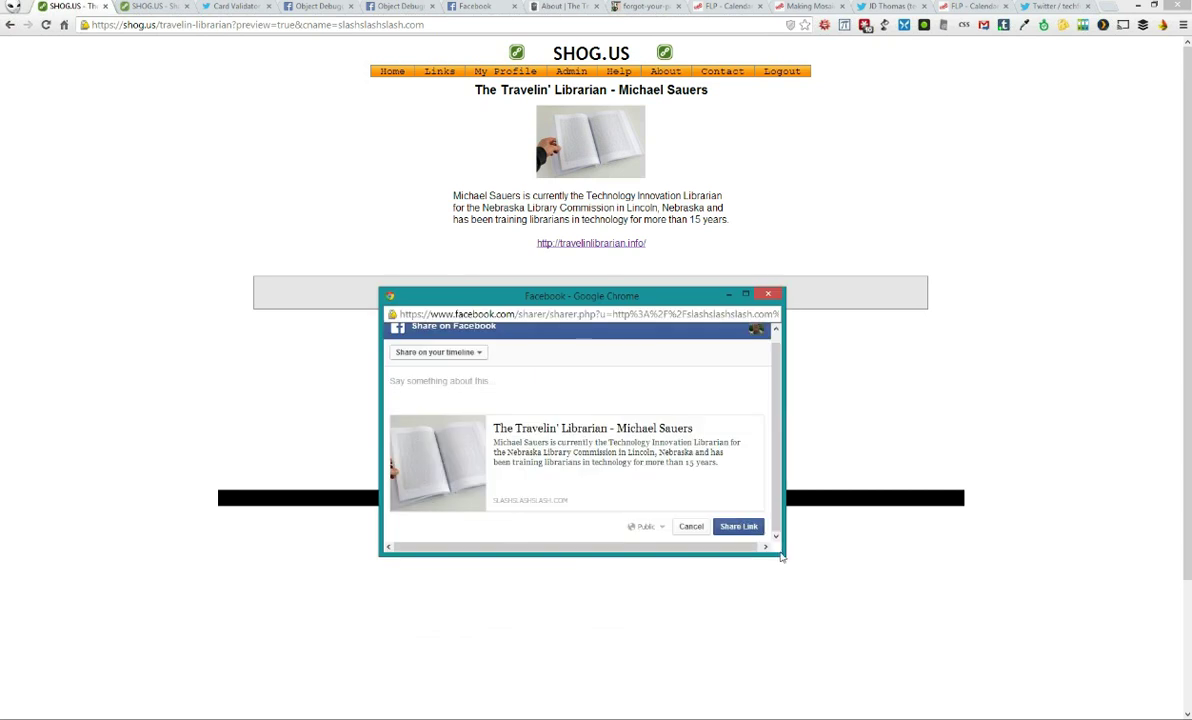
drag(783, 553, 885, 555)
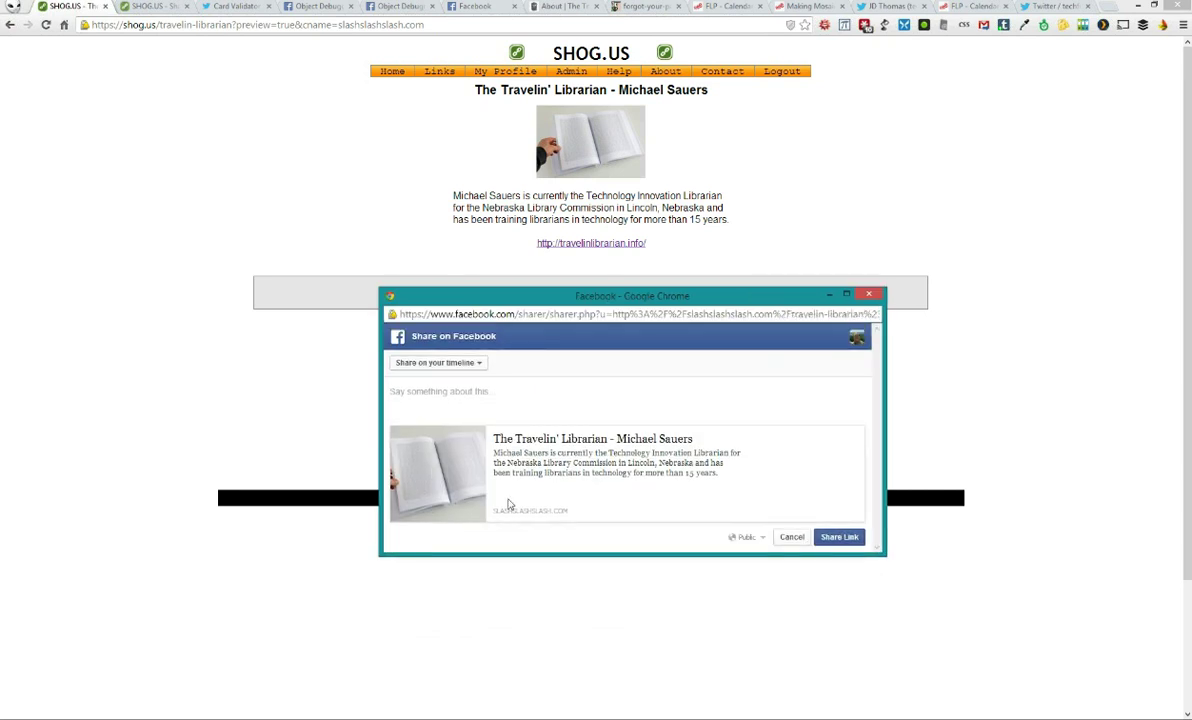
click(840, 540)
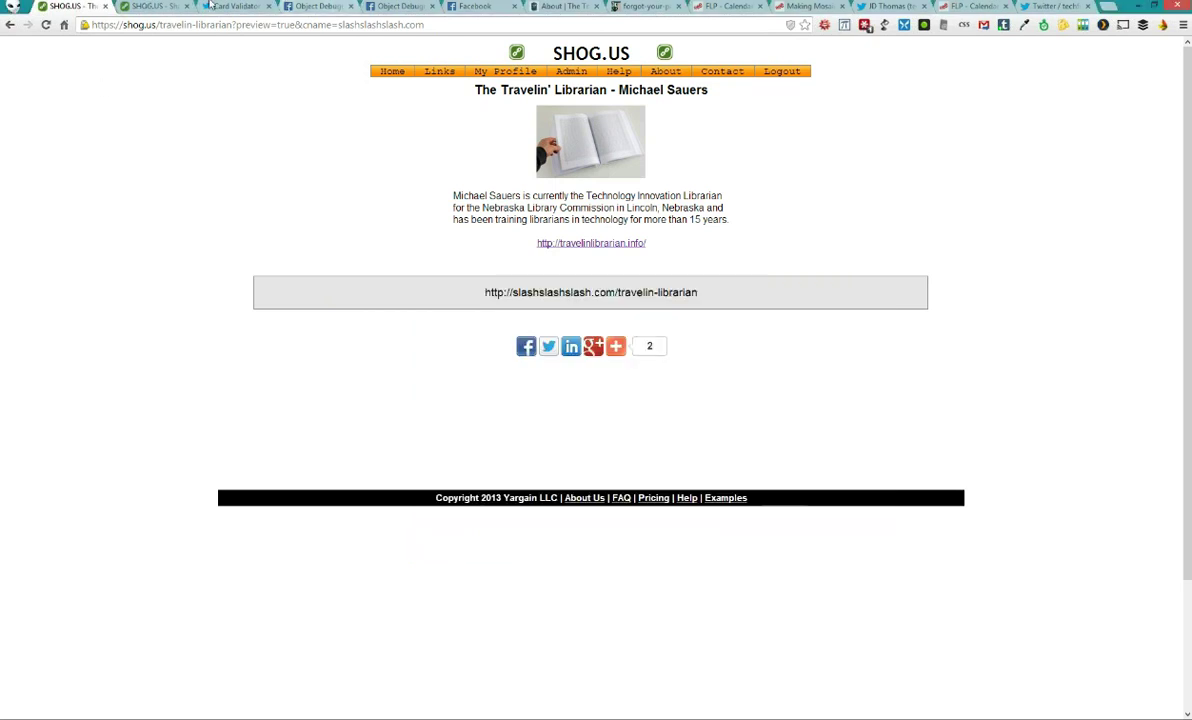
Reload the Twitter profile, expand the Travelin' Librarian tweet's summary card, and open the tweet's page
click(895, 6)
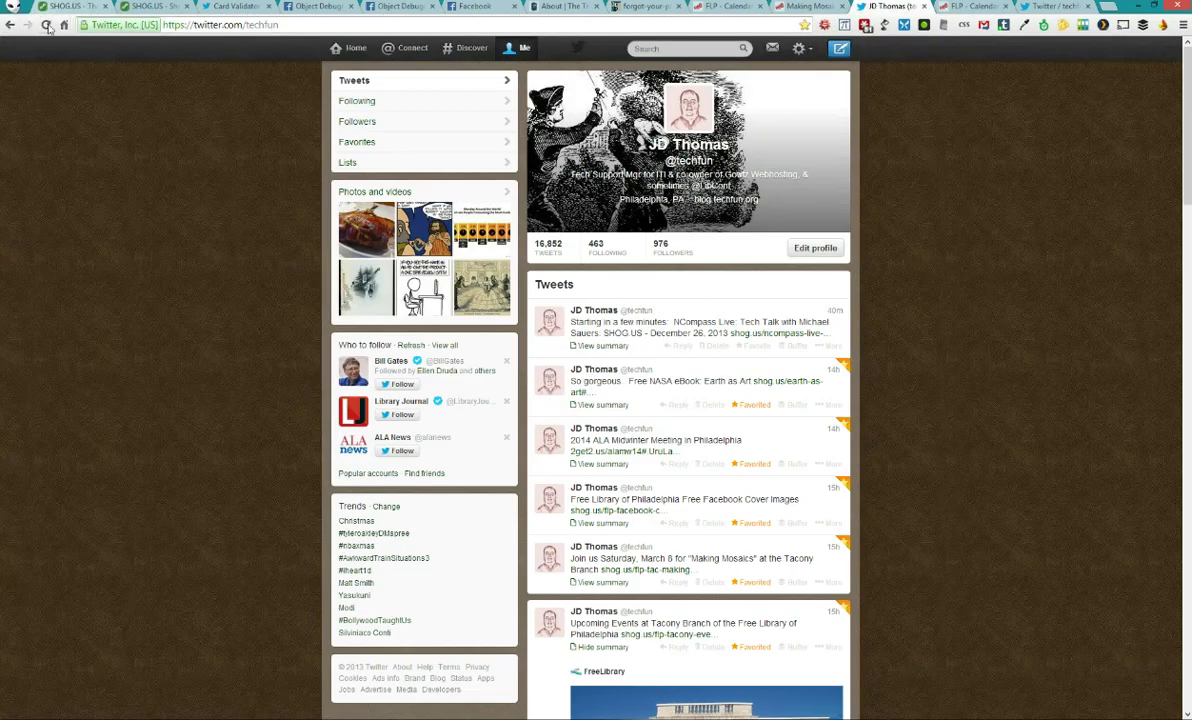
click(47, 26)
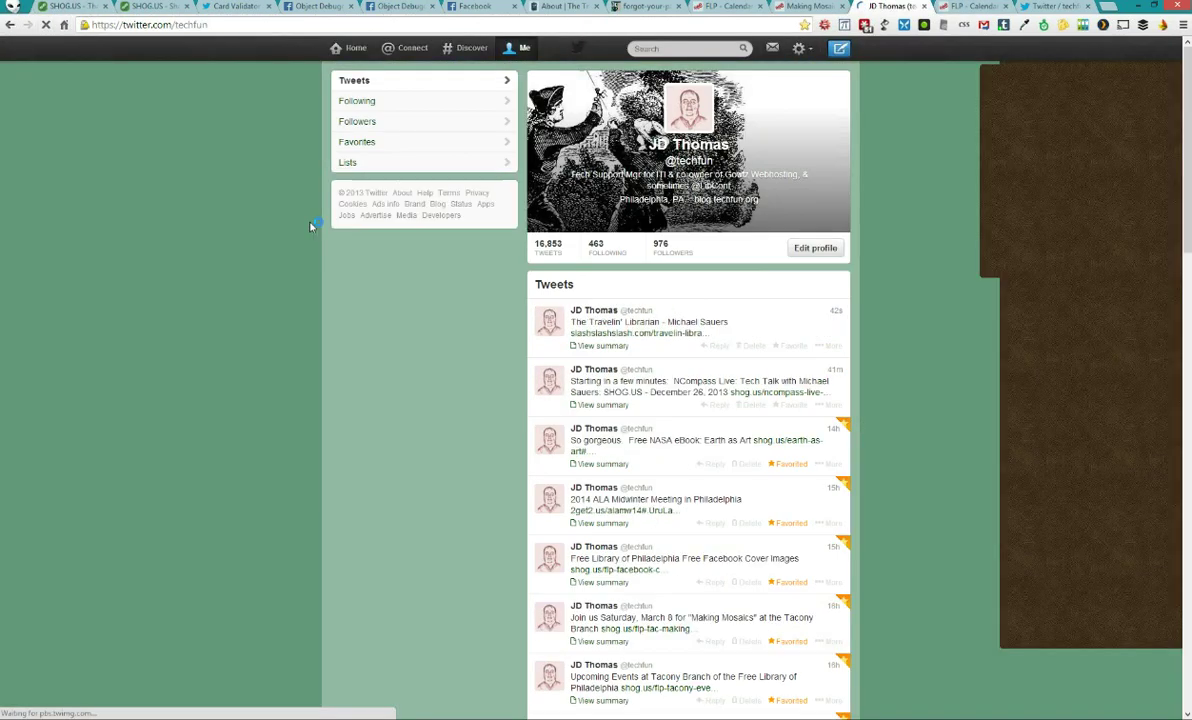
click(763, 327)
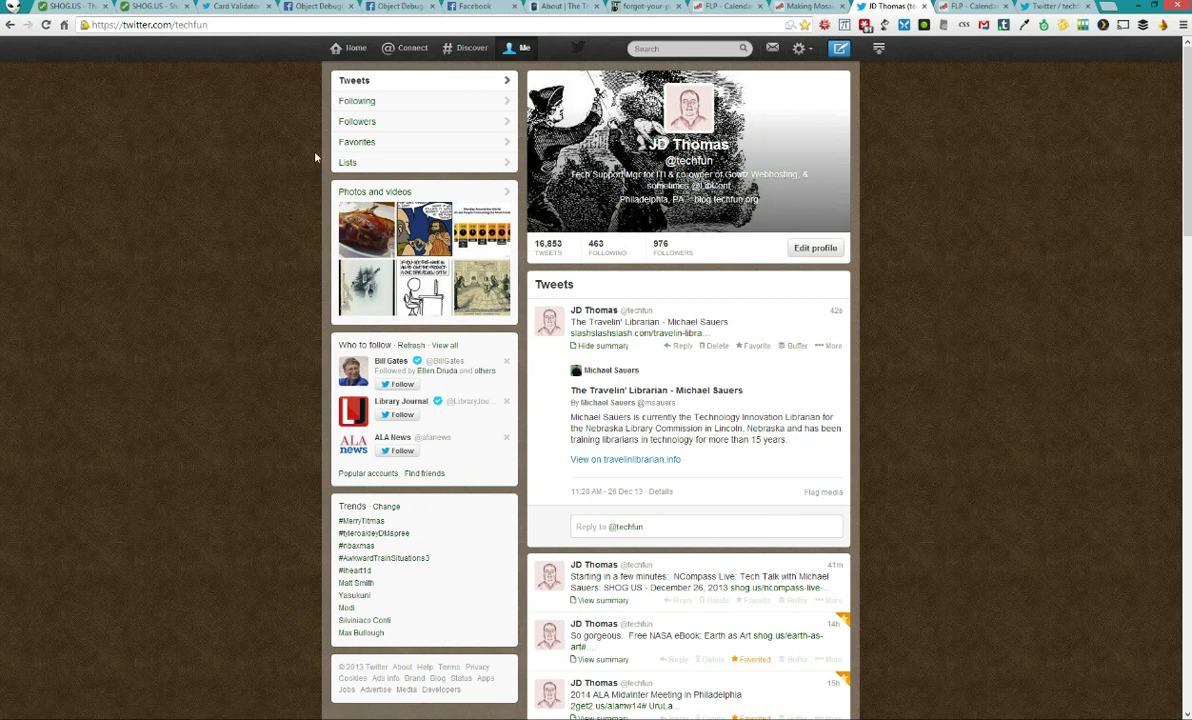
click(45, 25)
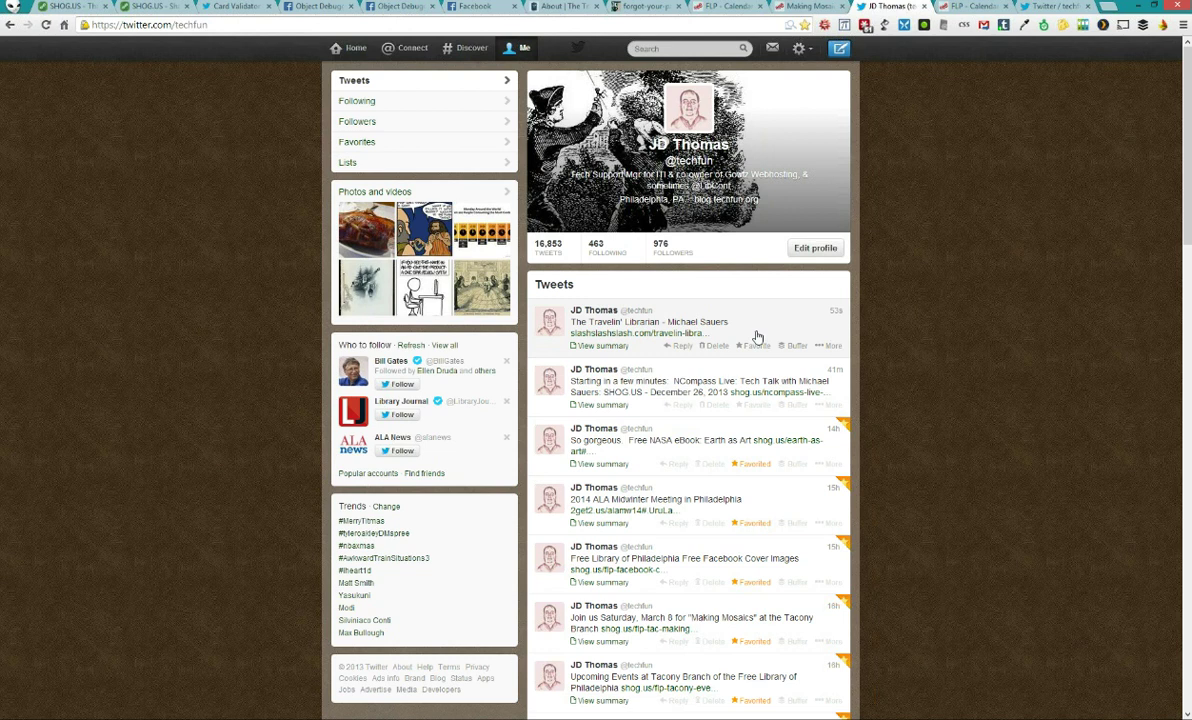
click(757, 337)
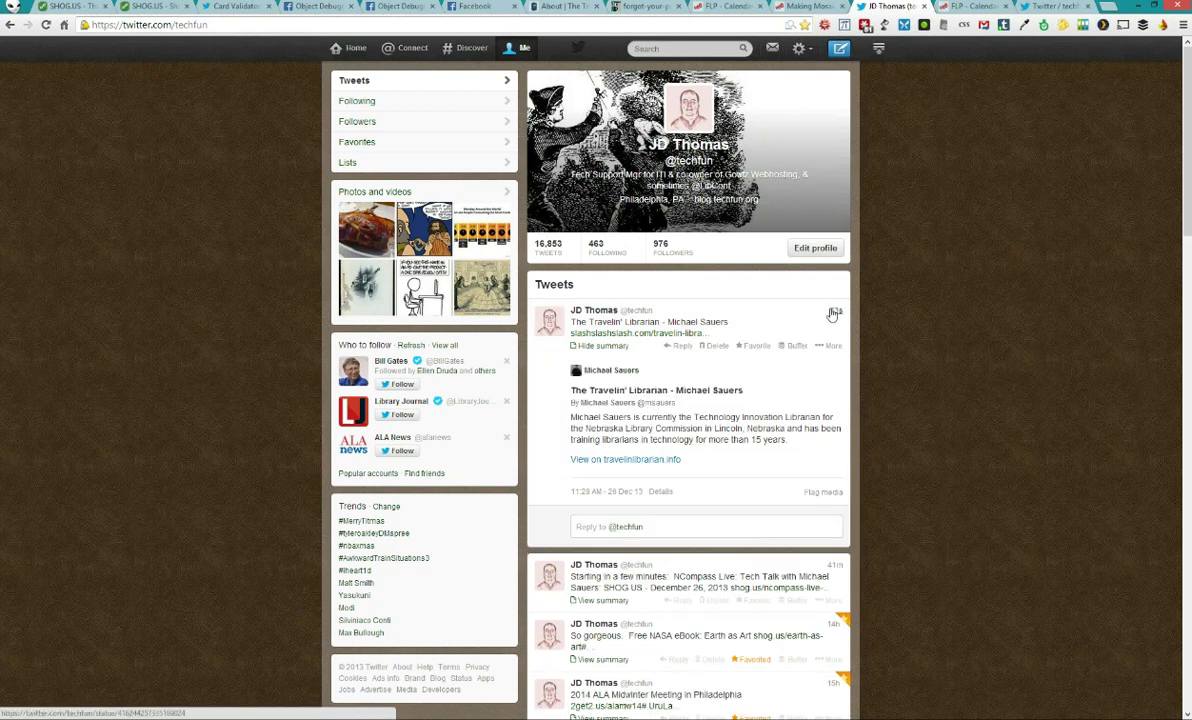
click(835, 311)
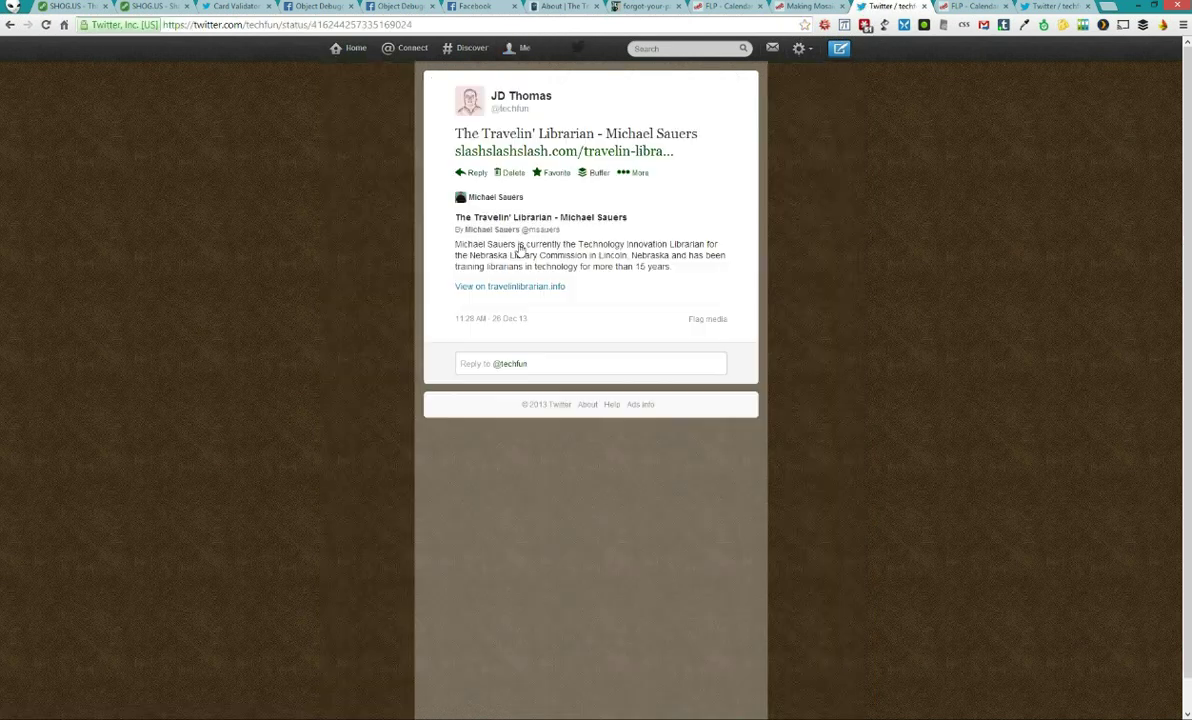
Cycle through the debugger and tweet tabs, then move to the Facebook post and select the poster's name
click(478, 6)
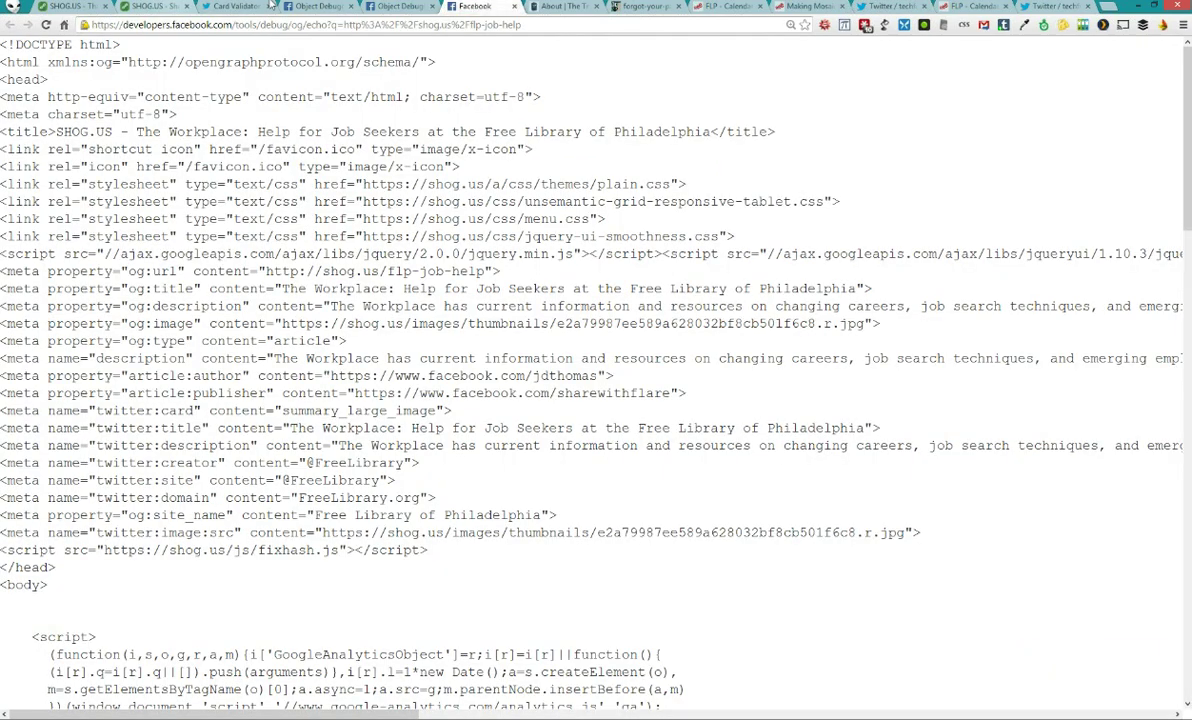
click(1058, 6)
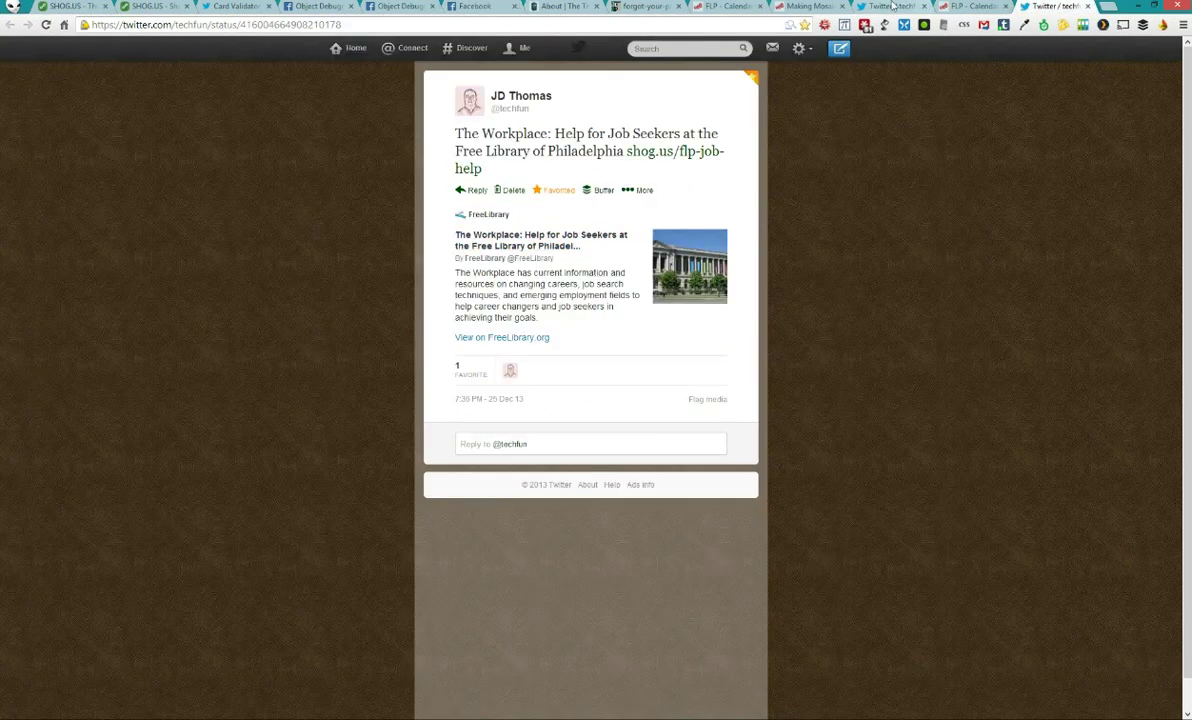
click(893, 6)
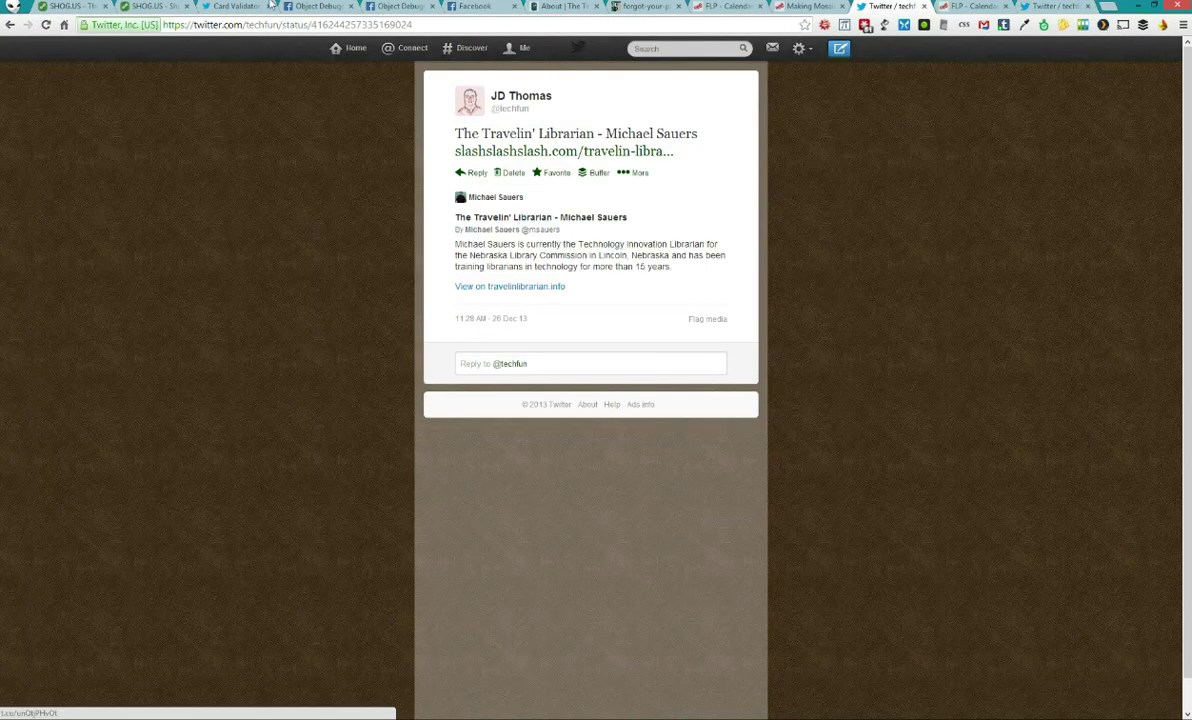
click(451, 6)
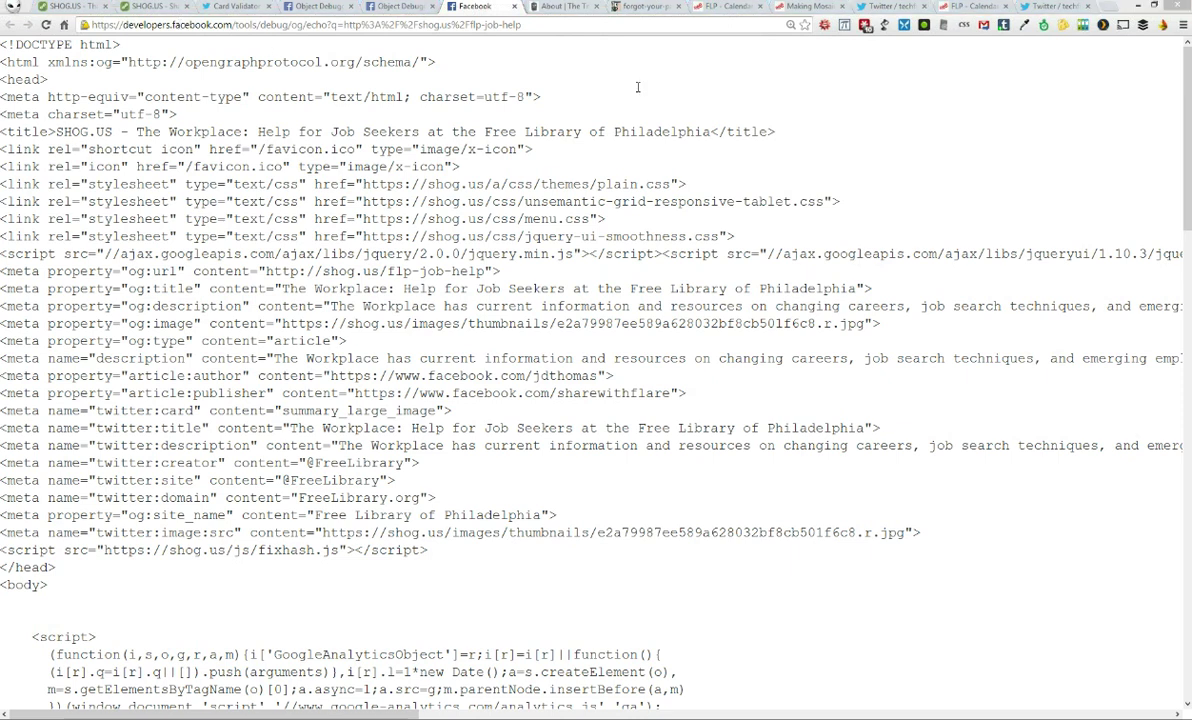
key(alt+Tab)
double_click(449, 87)
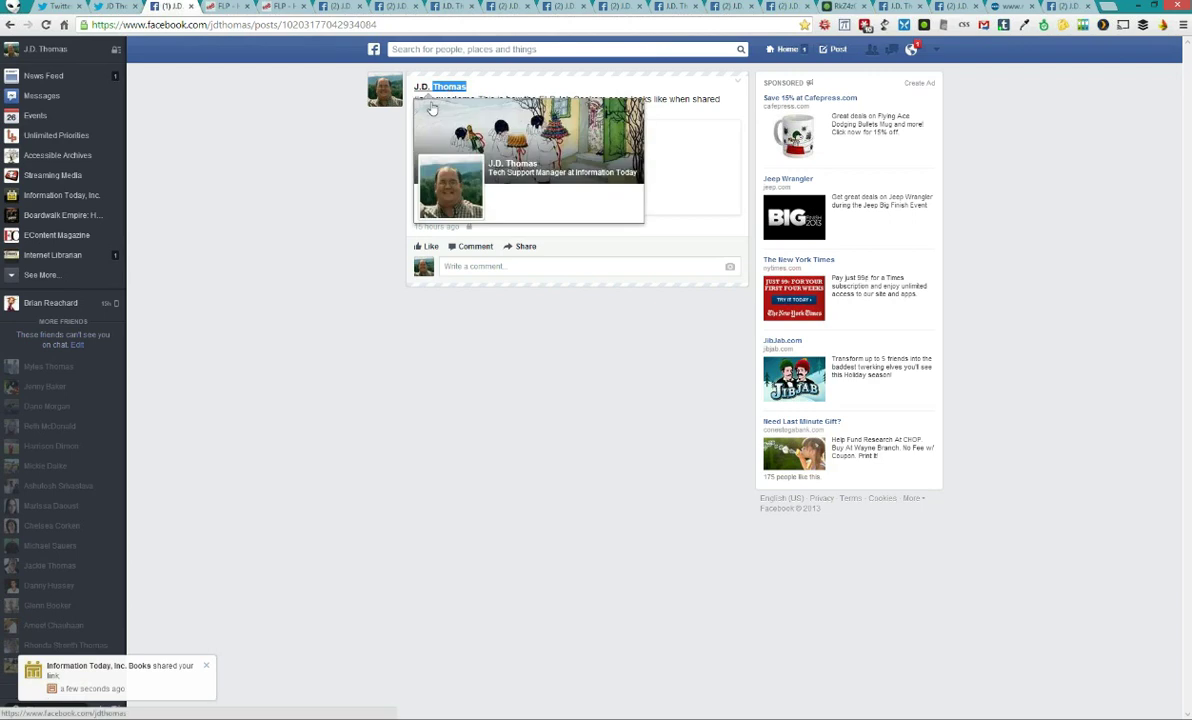
Open the poster's Facebook profile and view the shared Travelin' Librarian link post on its own page
click(436, 88)
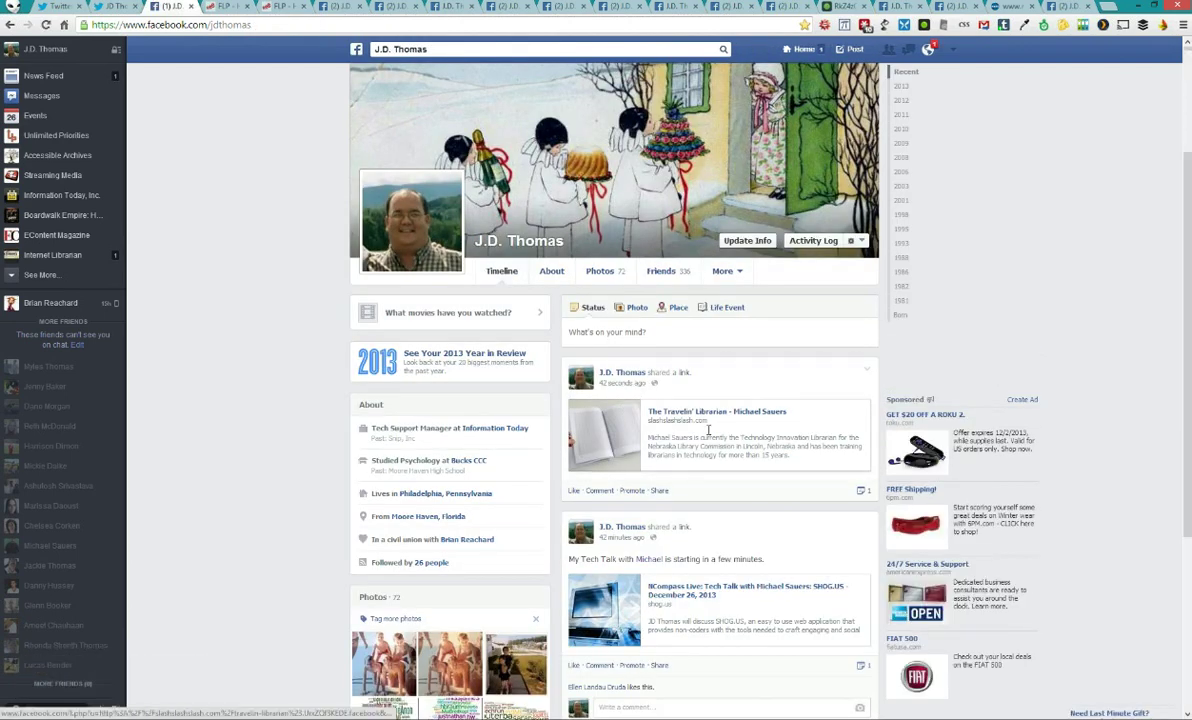
scroll(708, 430, down, 3)
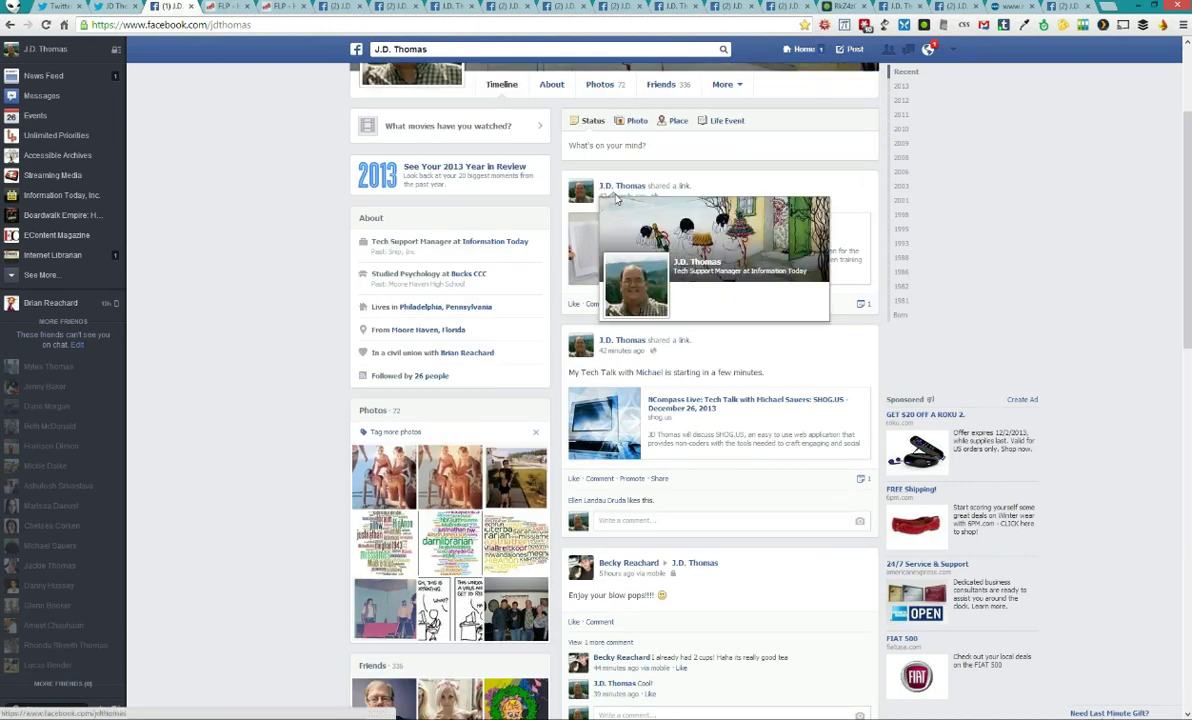
click(640, 197)
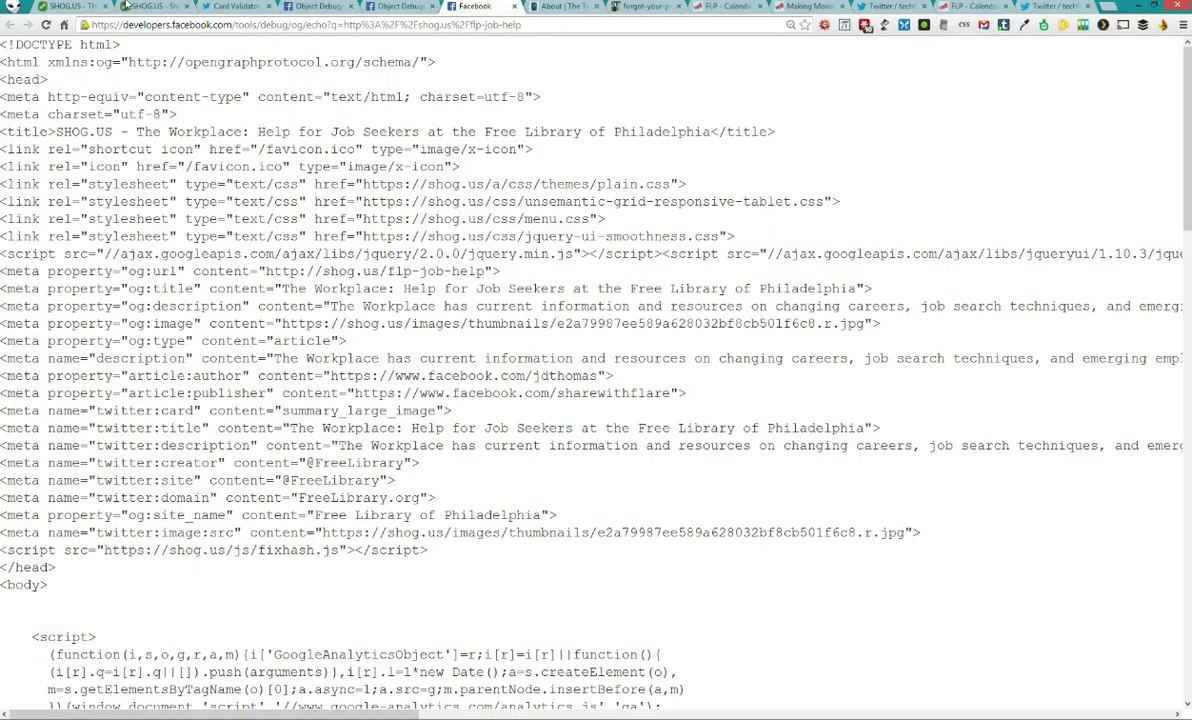
Scroll through the SHOG.US My Profile Facebook and Twitter settings, then go to the Your Links home page
click(146, 12)
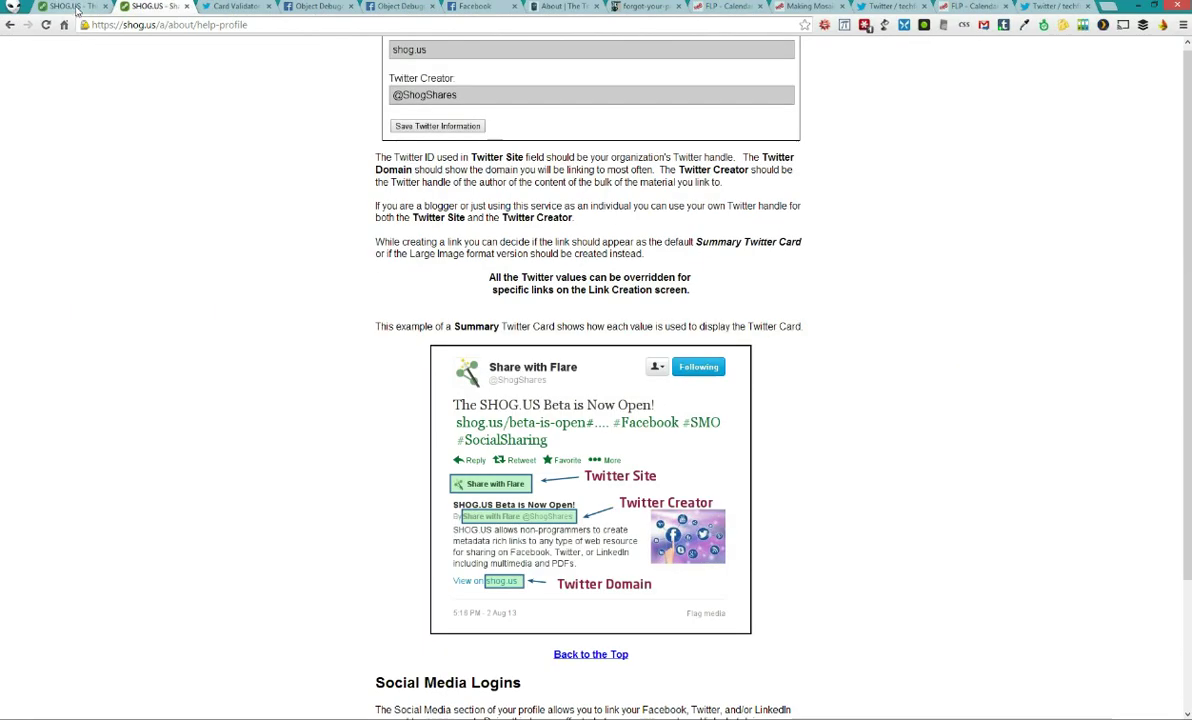
click(72, 10)
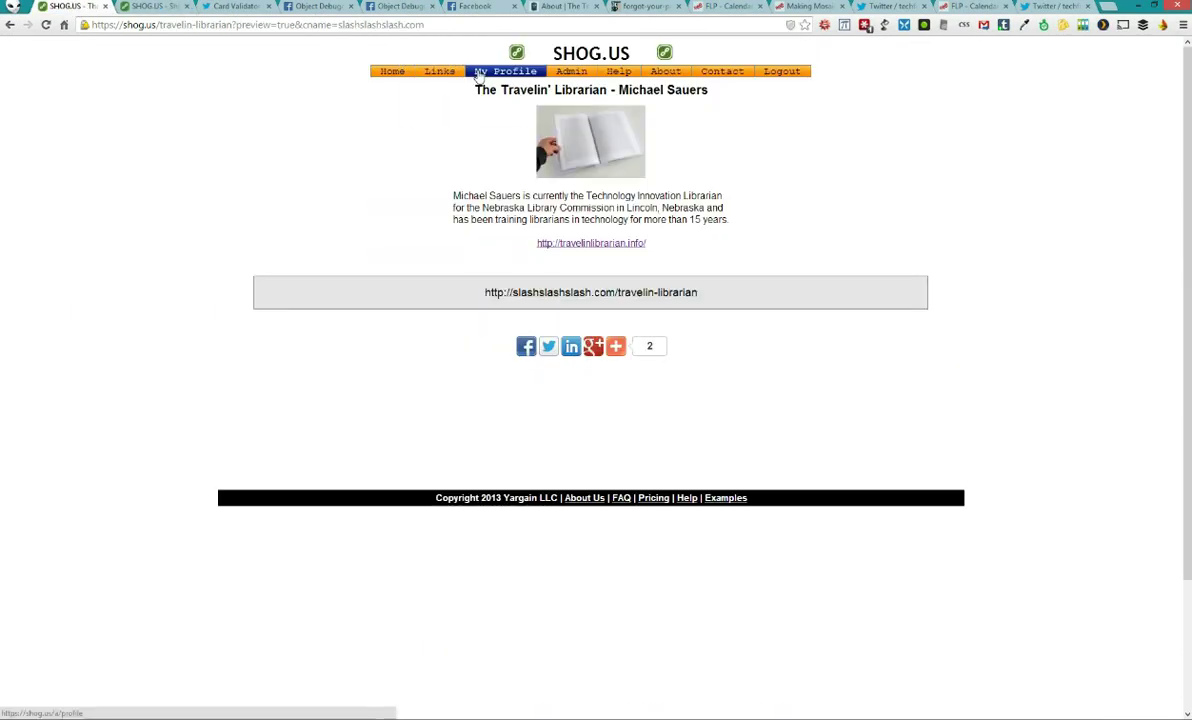
click(505, 71)
scroll(436, 250, down, 10)
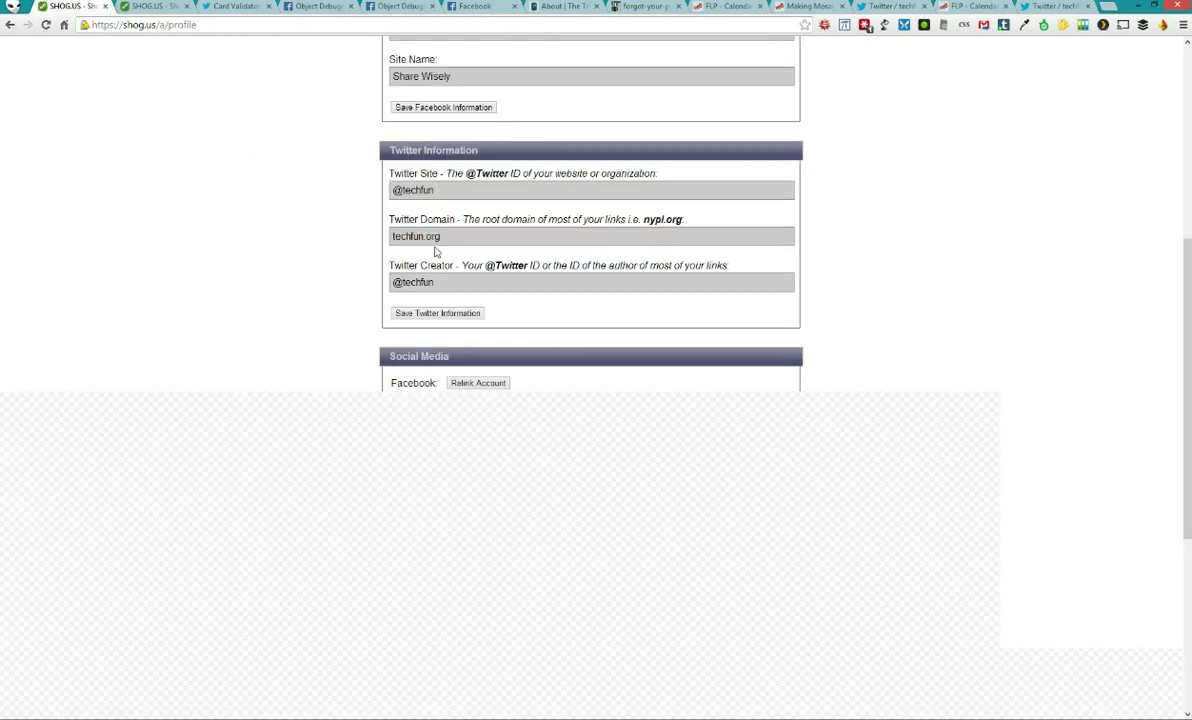
scroll(676, 388, down, 3)
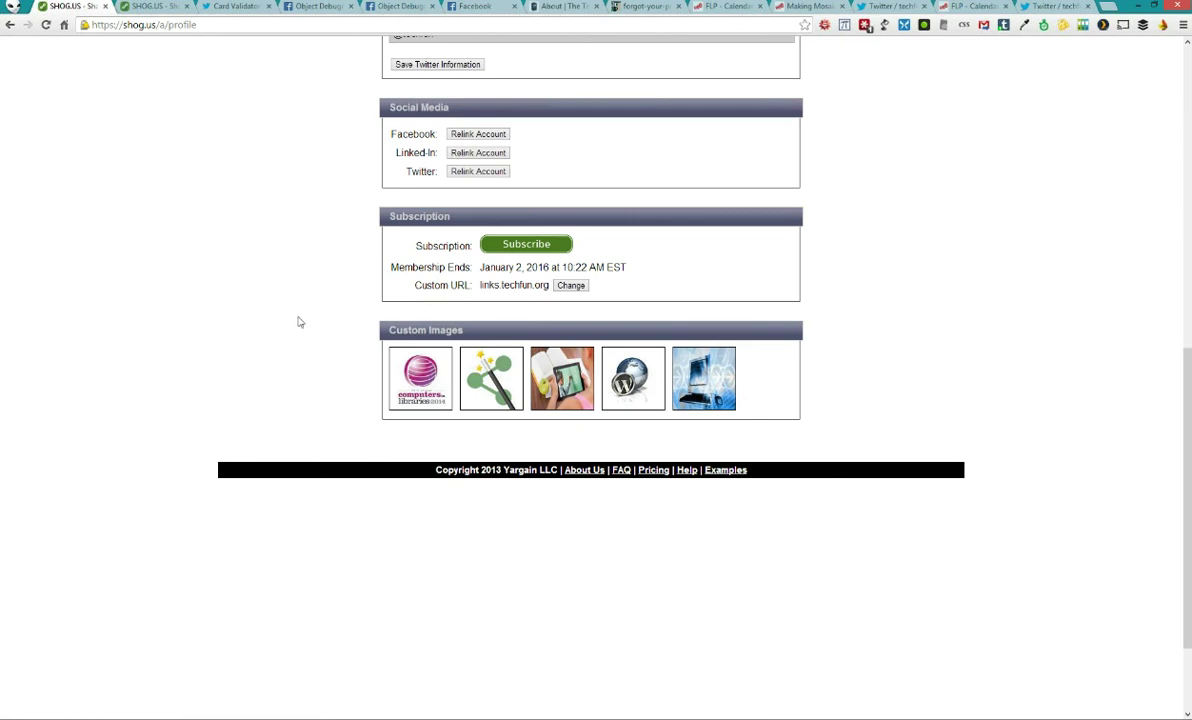
scroll(480, 400, up, 3)
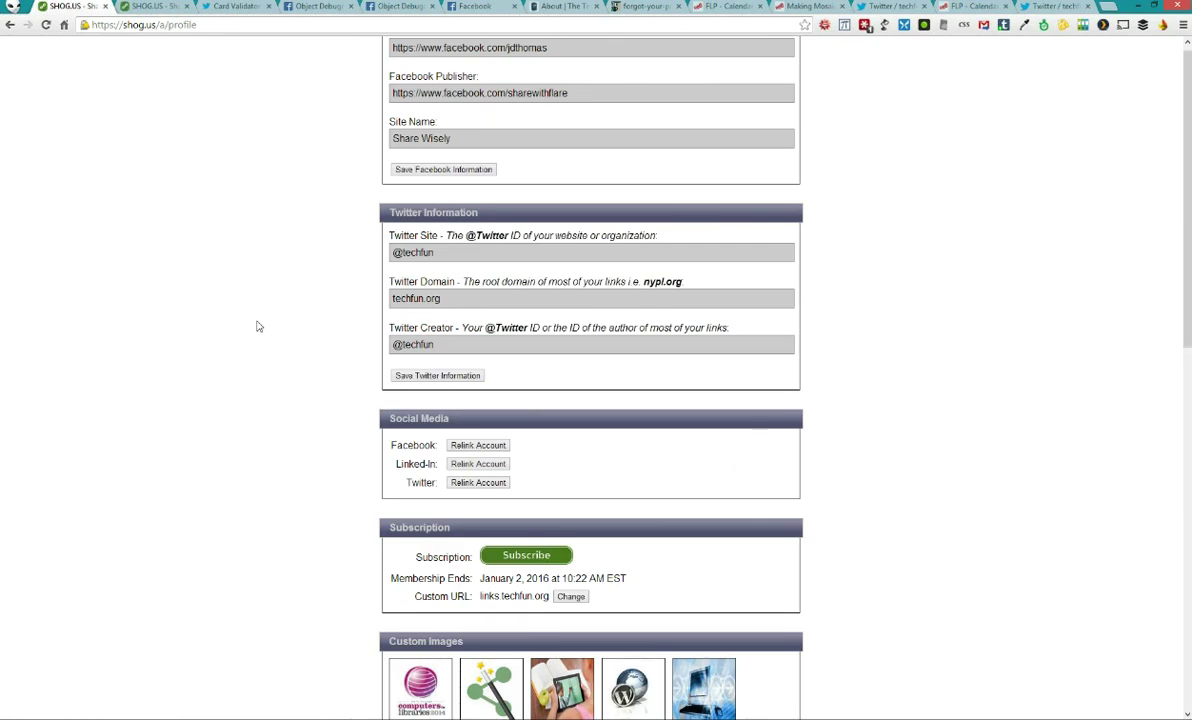
scroll(258, 326, up, 4)
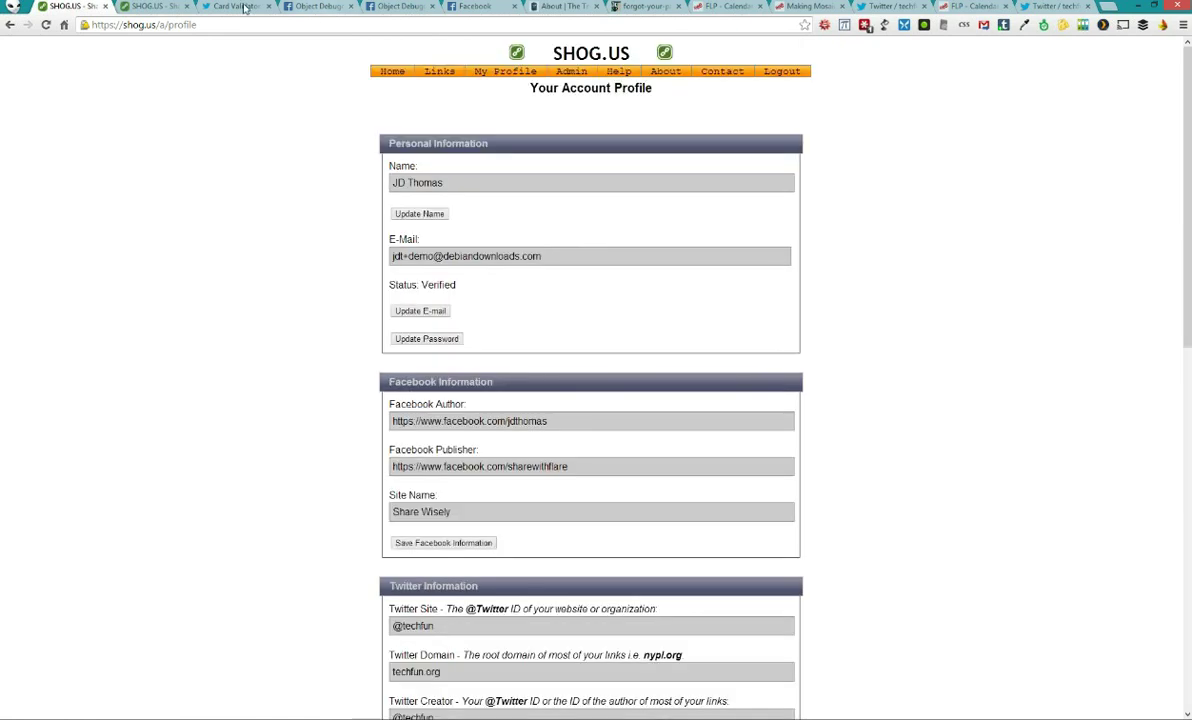
click(392, 71)
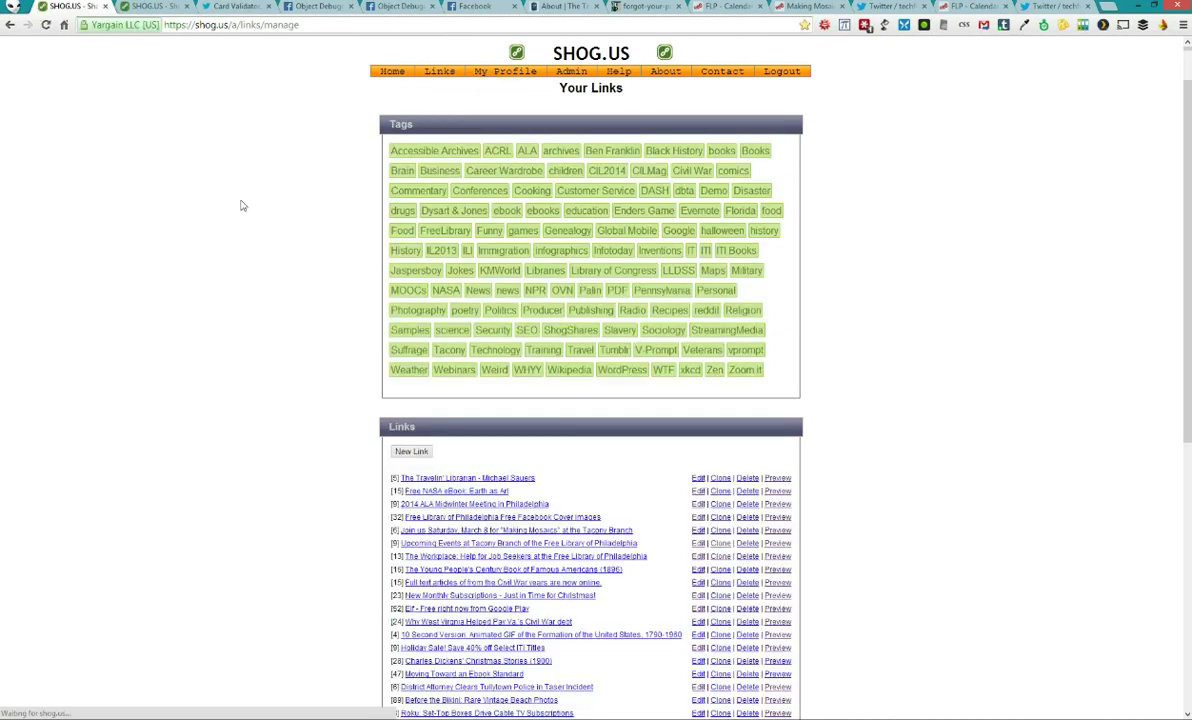
Expand the Travelin' Librarian link and open its preview page
scroll(443, 172, down, 3)
click(443, 170)
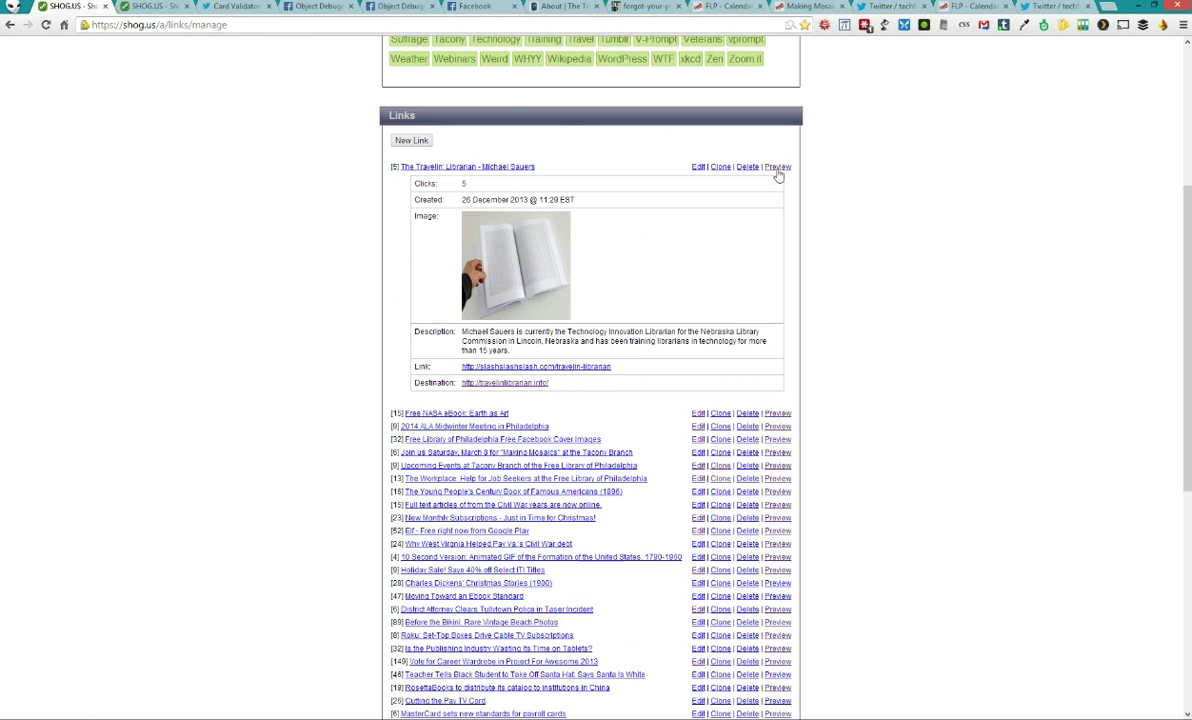
click(777, 168)
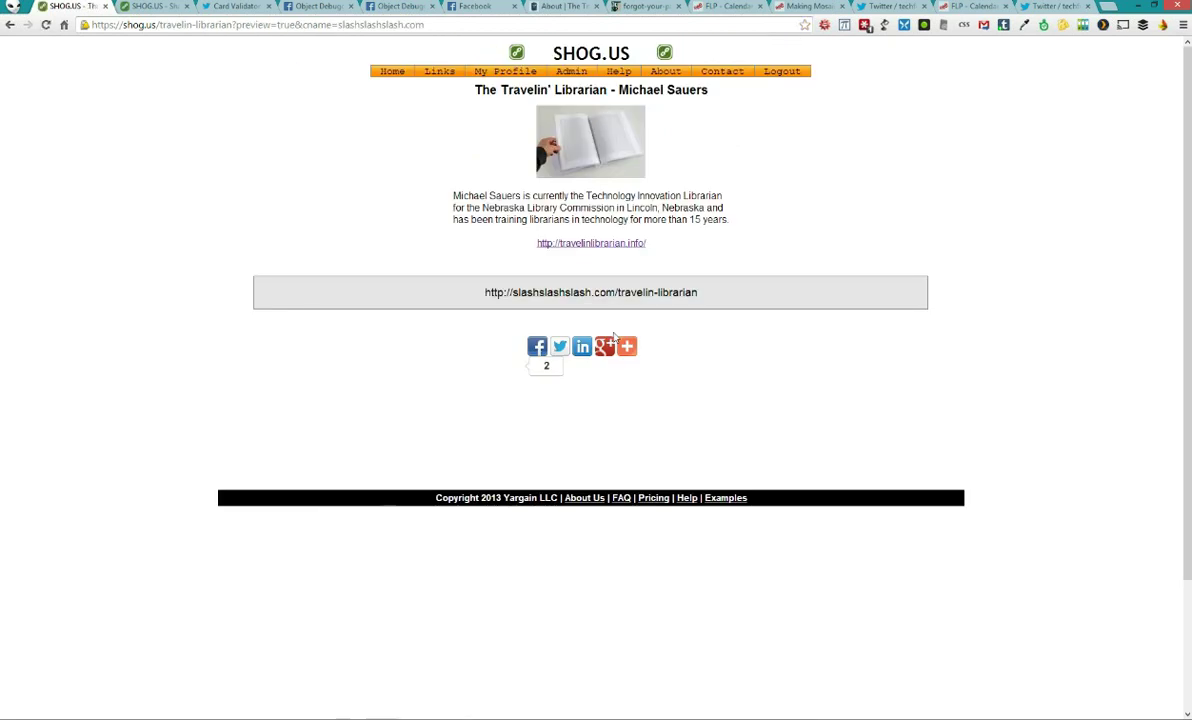
Copy the Travelin' Librarian bio paragraph and start sharing the link to Google+
mouse_move(607, 348)
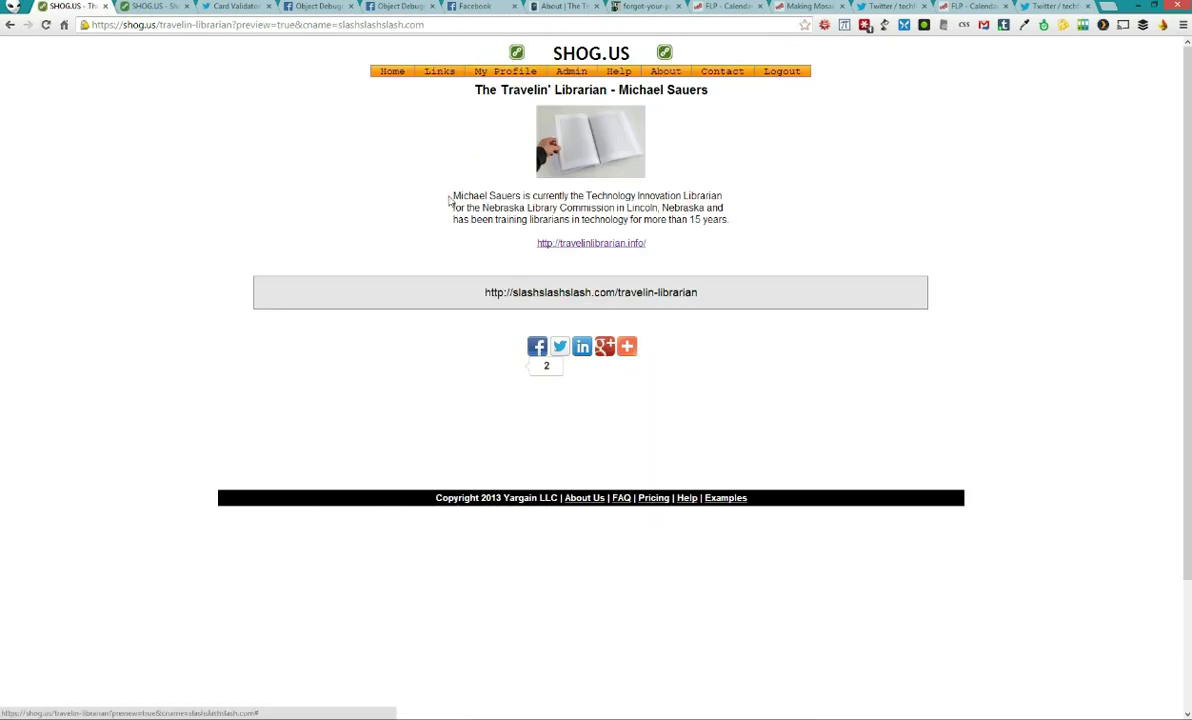
drag(453, 195, 652, 219)
click(579, 334)
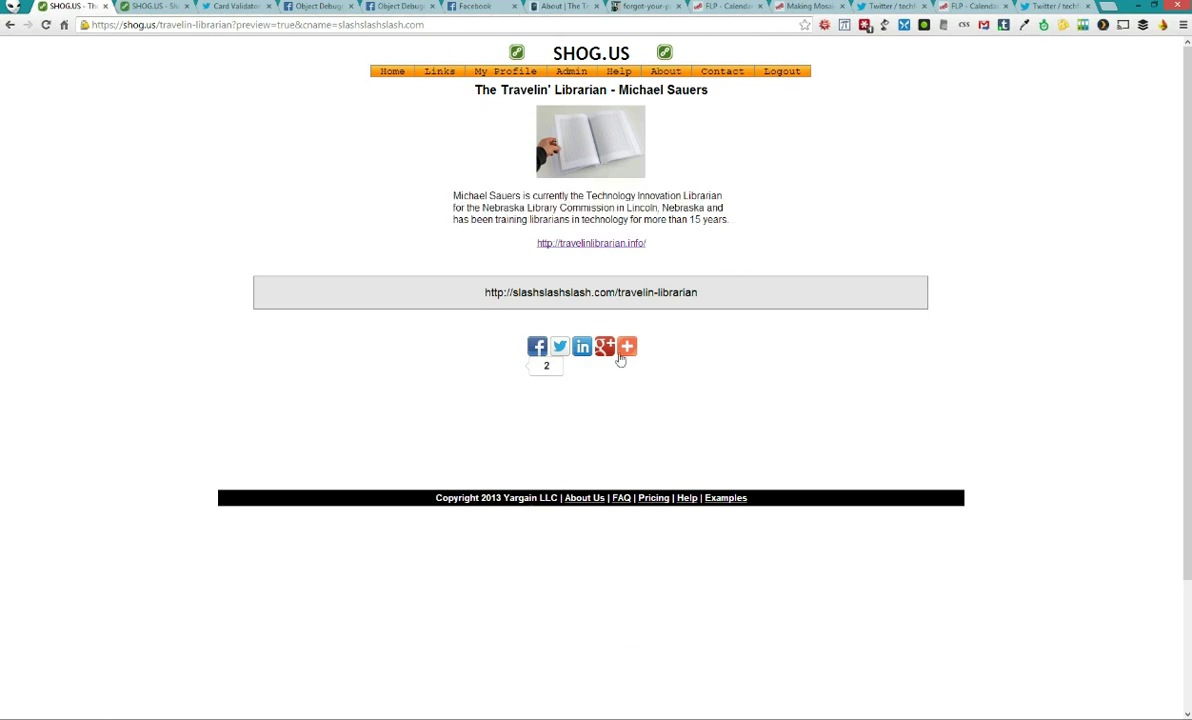
mouse_move(590, 336)
drag(420, 187, 708, 218)
key(ctrl+c)
click(454, 197)
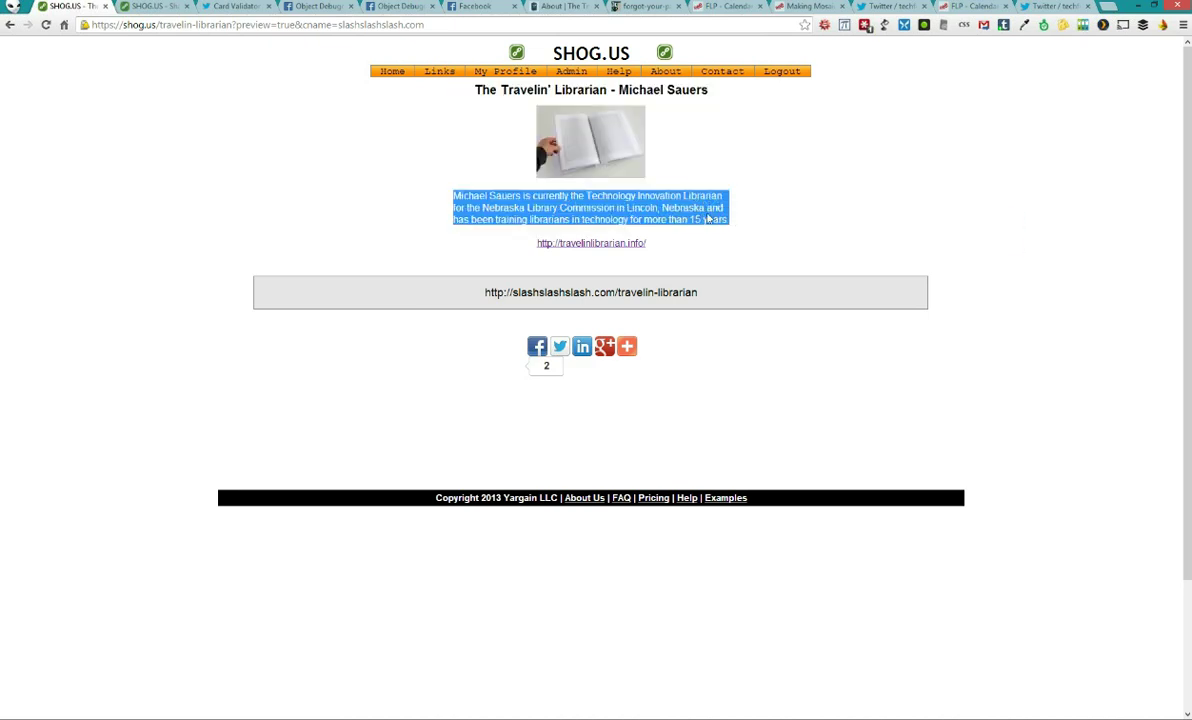
right_click(706, 219)
click(800, 311)
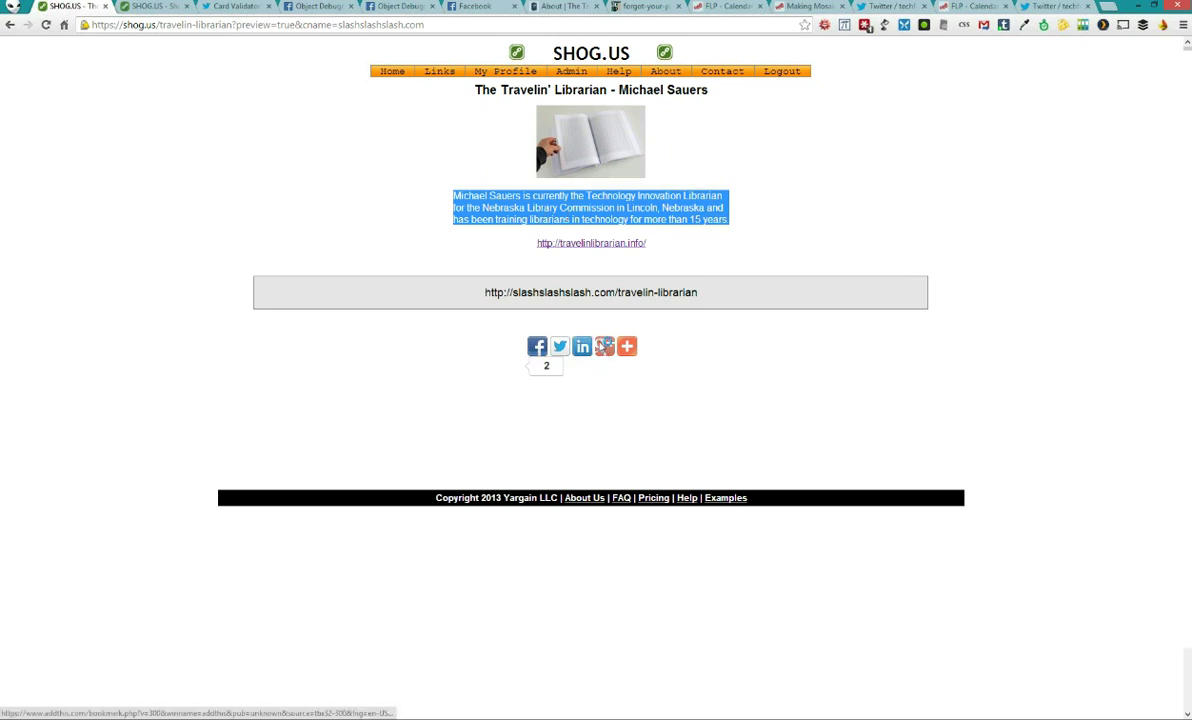
click(604, 346)
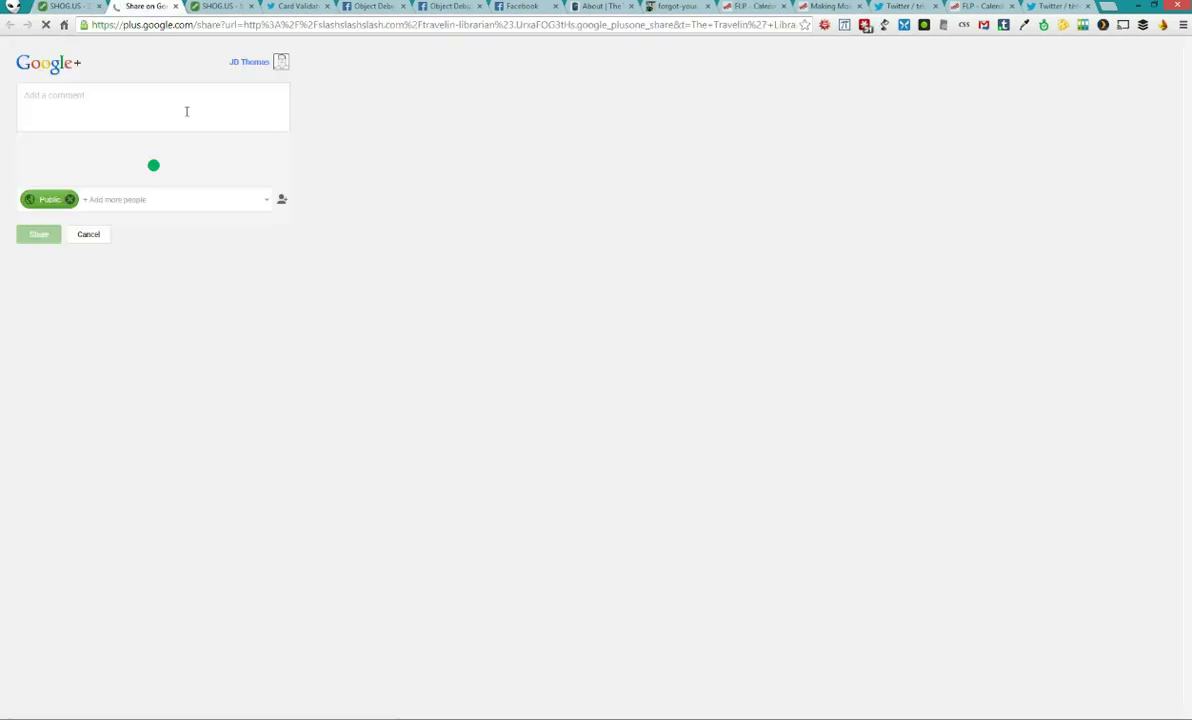
Share the link to Google+ with the pasted bio as the comment
click(186, 111)
key(ctrl+v)
click(42, 303)
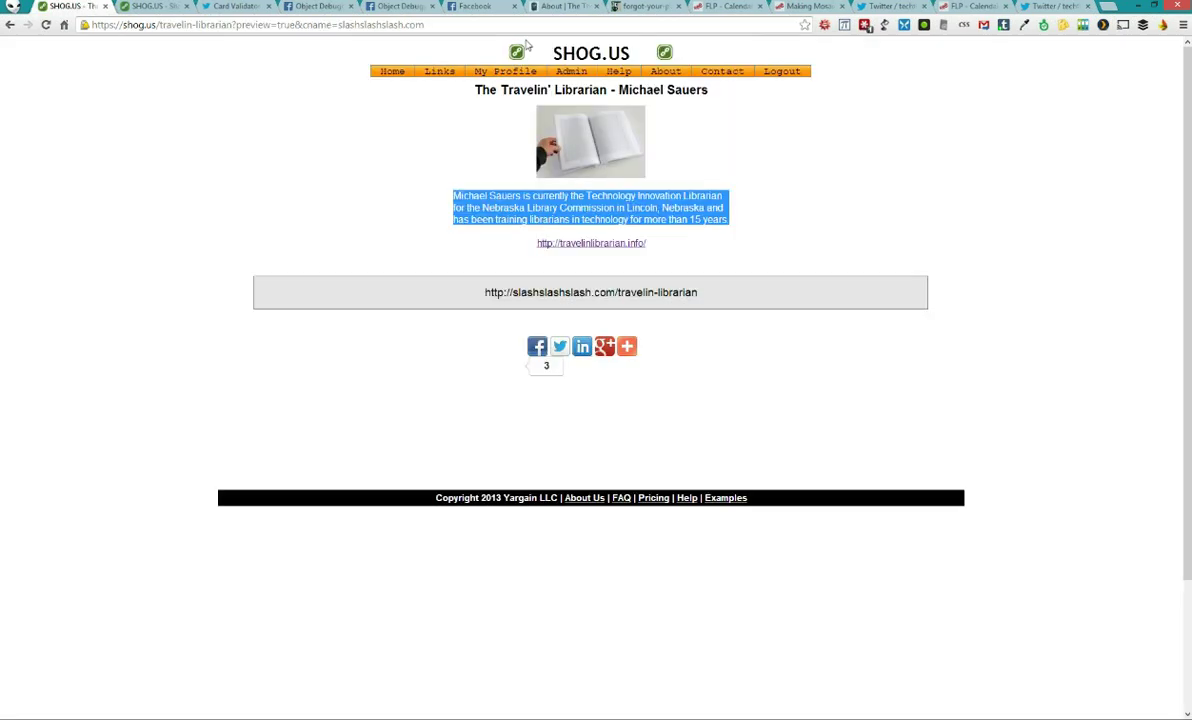
Check the new post and its #Nebraska tag in the Google+ stream, then return to the SHOG.US preview
click(468, 26)
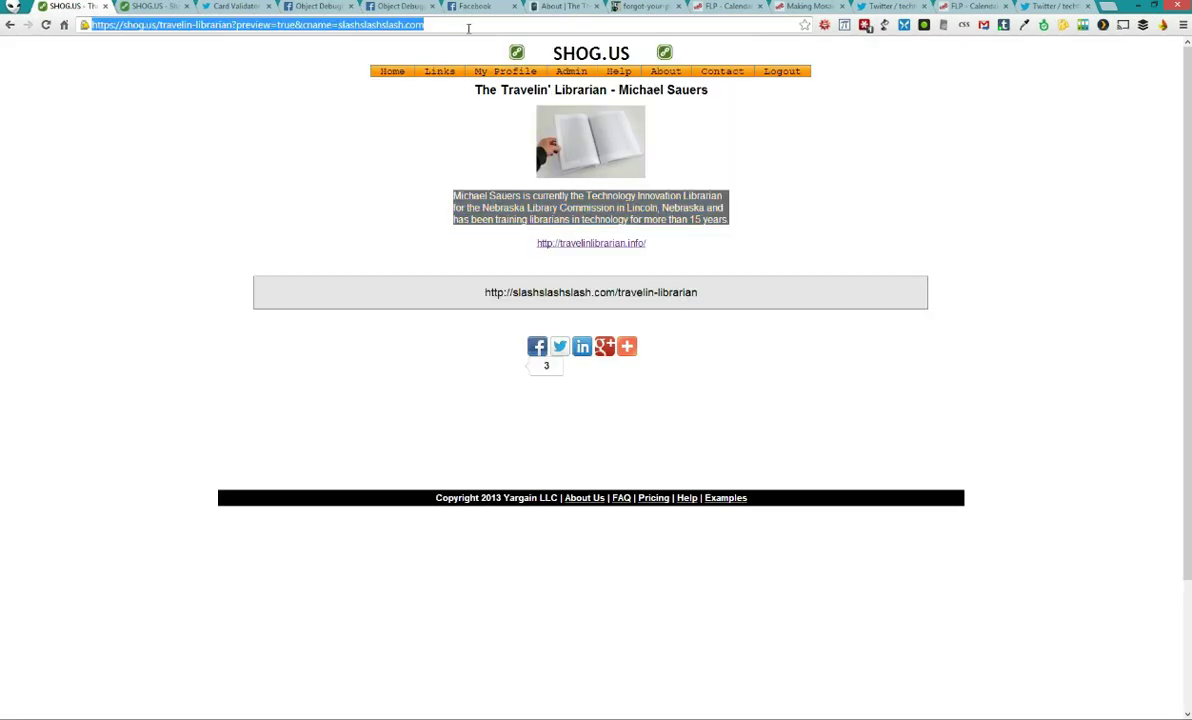
text(plus.google)
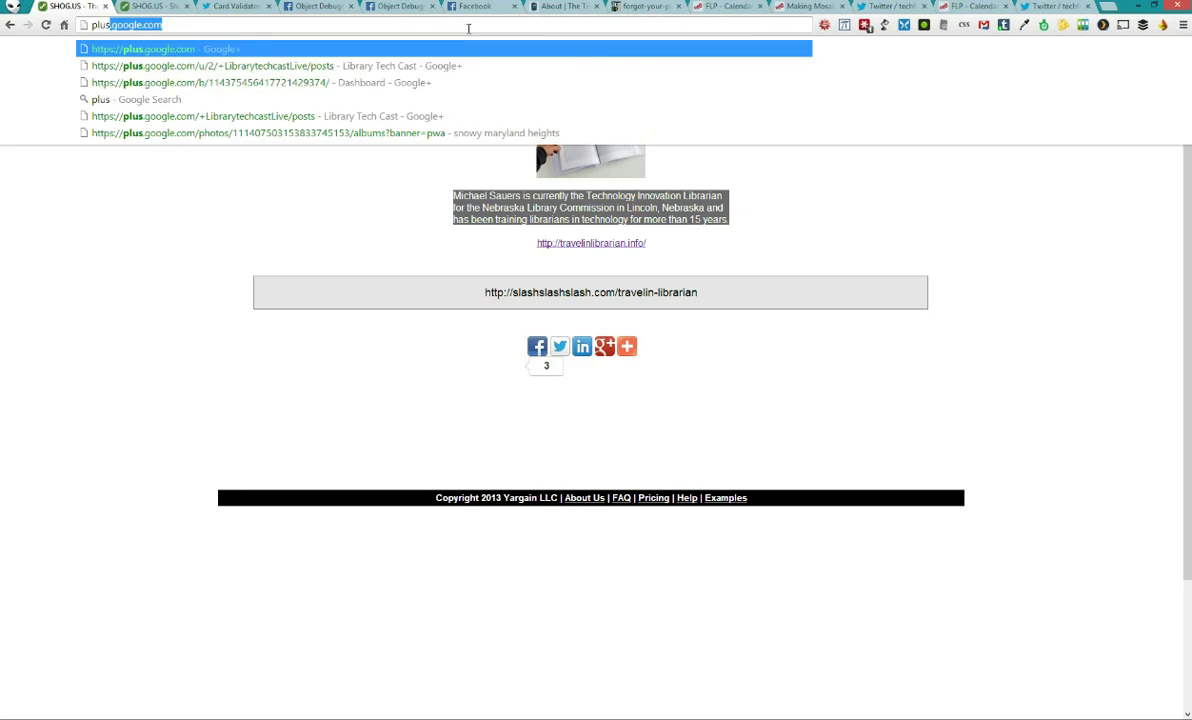
key(Return)
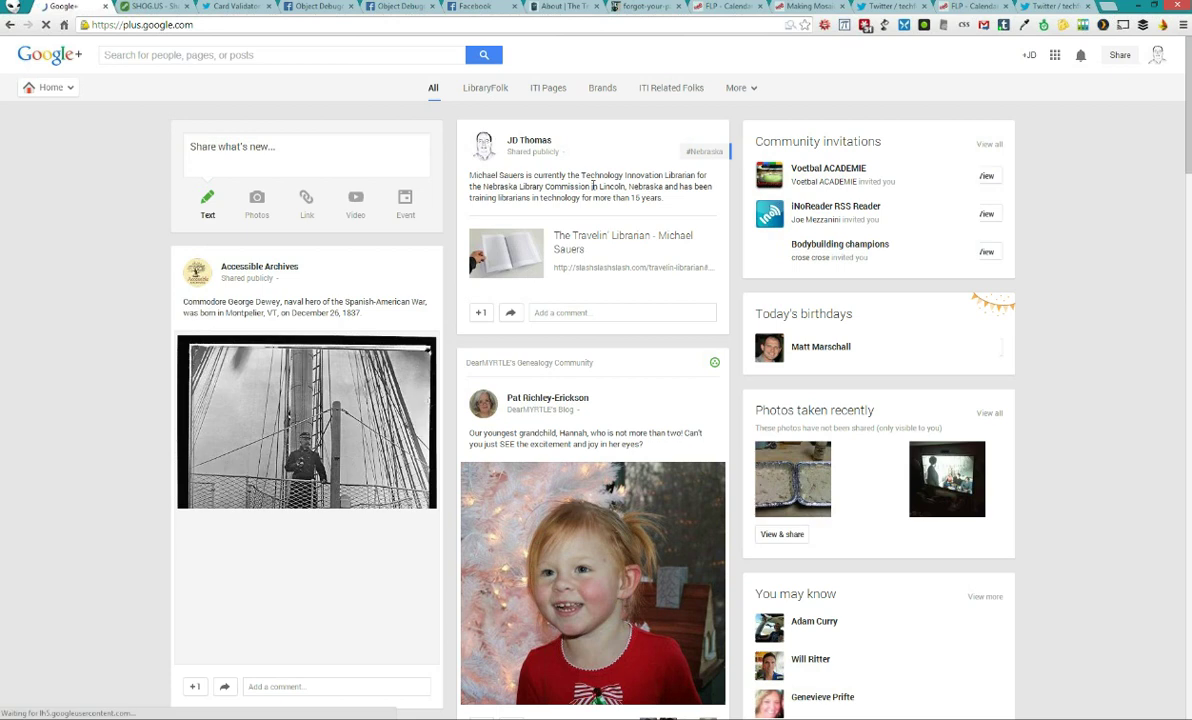
click(710, 152)
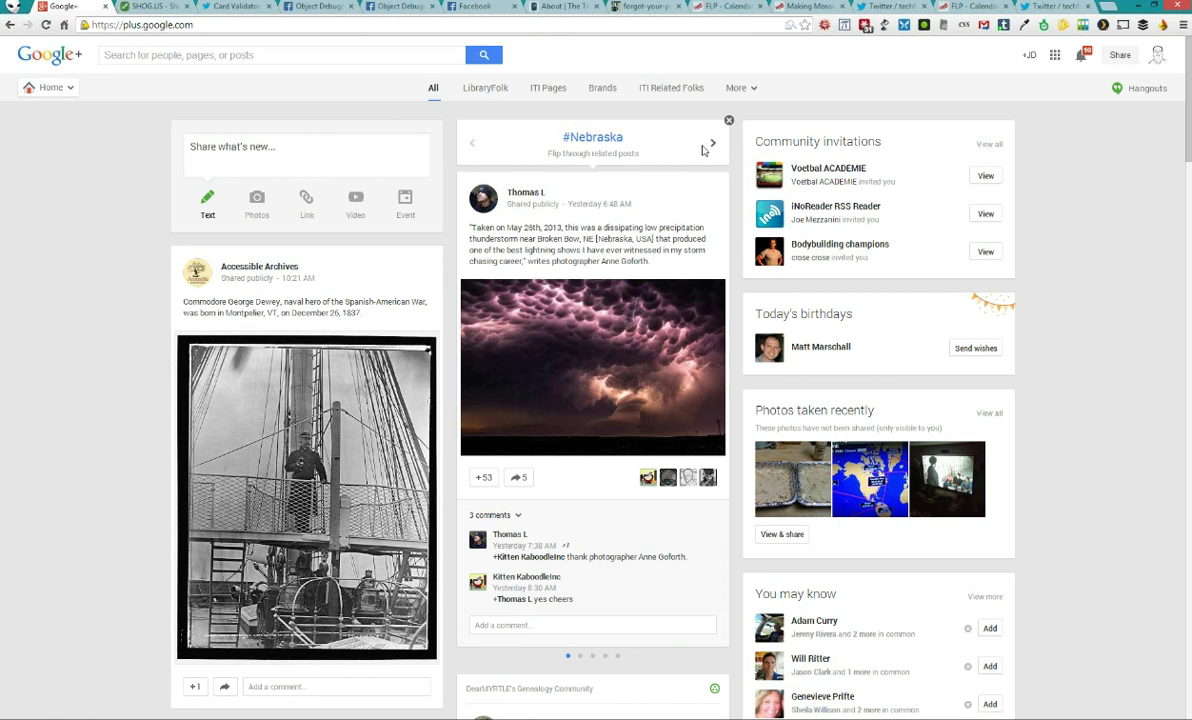
click(728, 121)
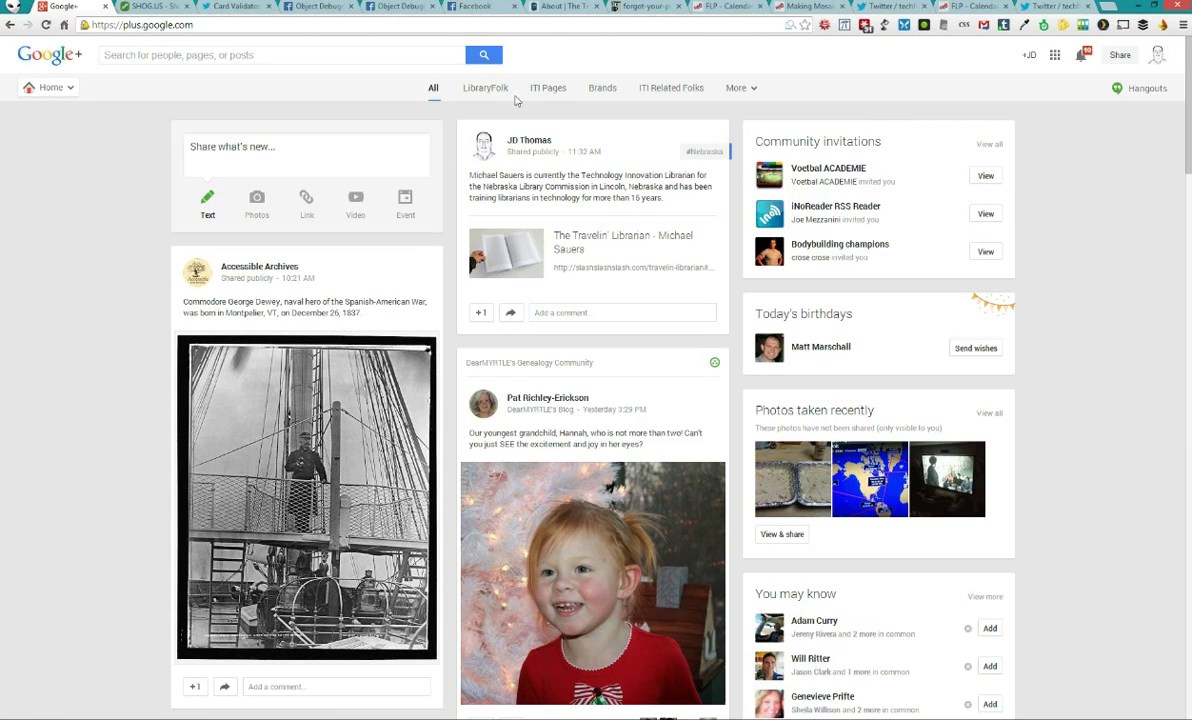
click(8, 25)
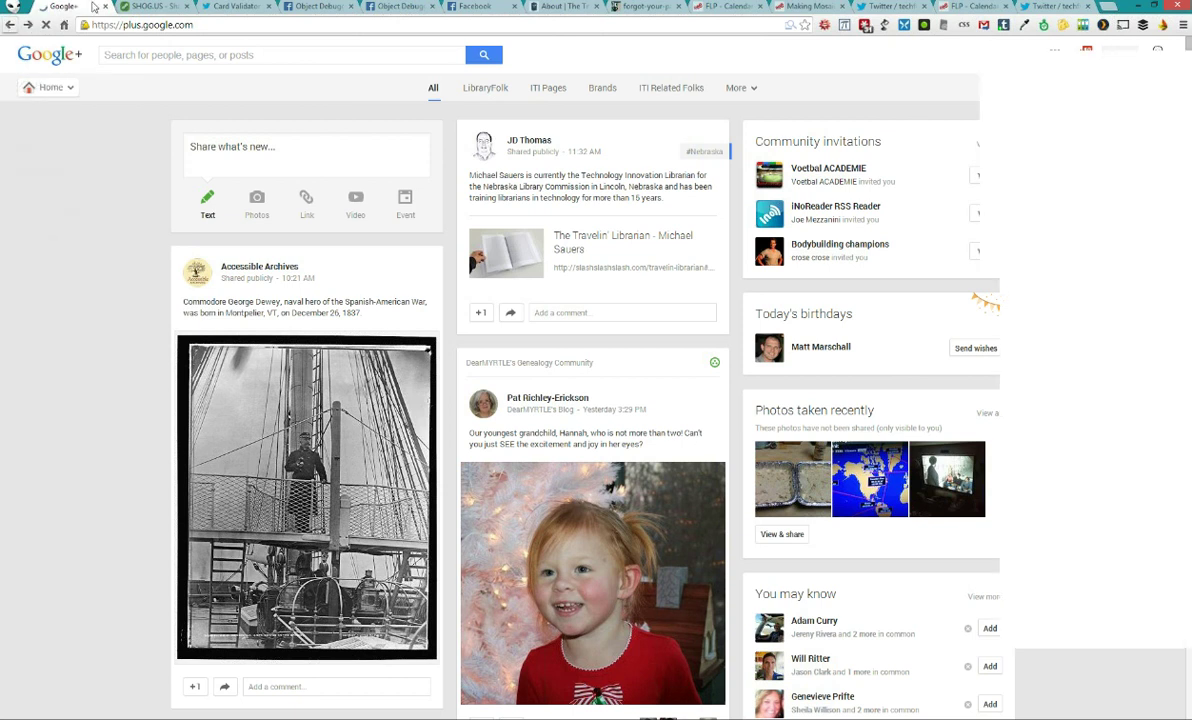
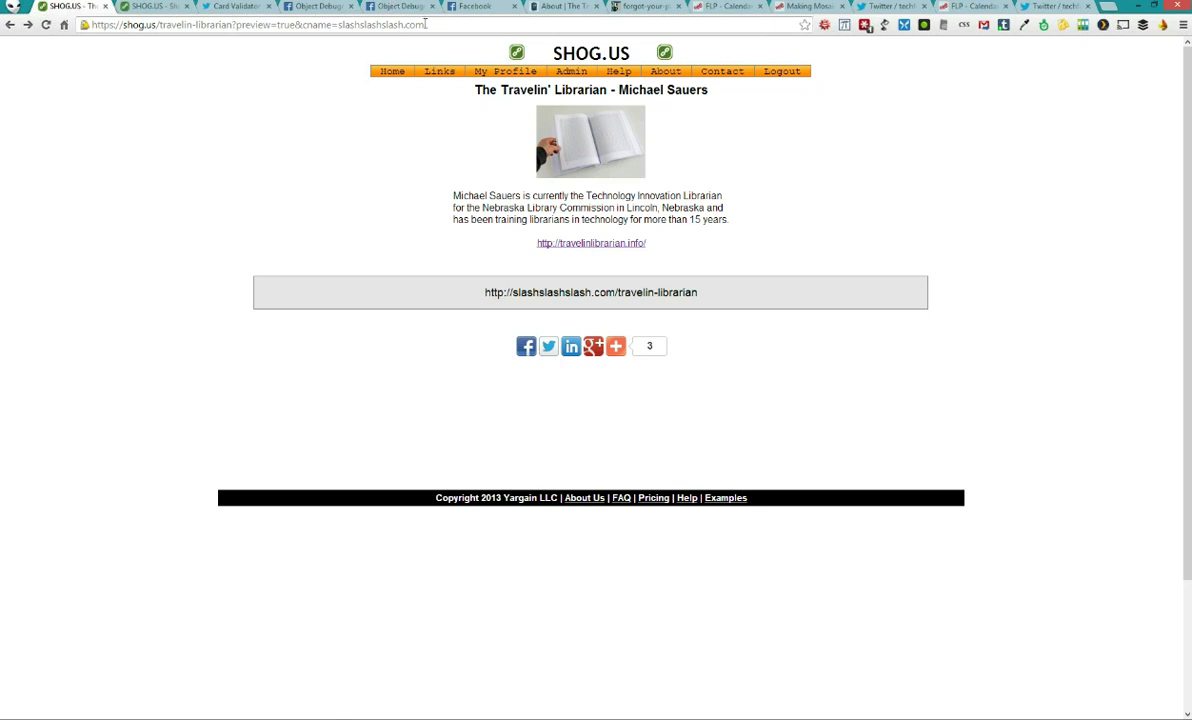
Open Manage My Links and expand the Career Wardrobe link's details, showing 149 clicks
mouse_move(436, 87)
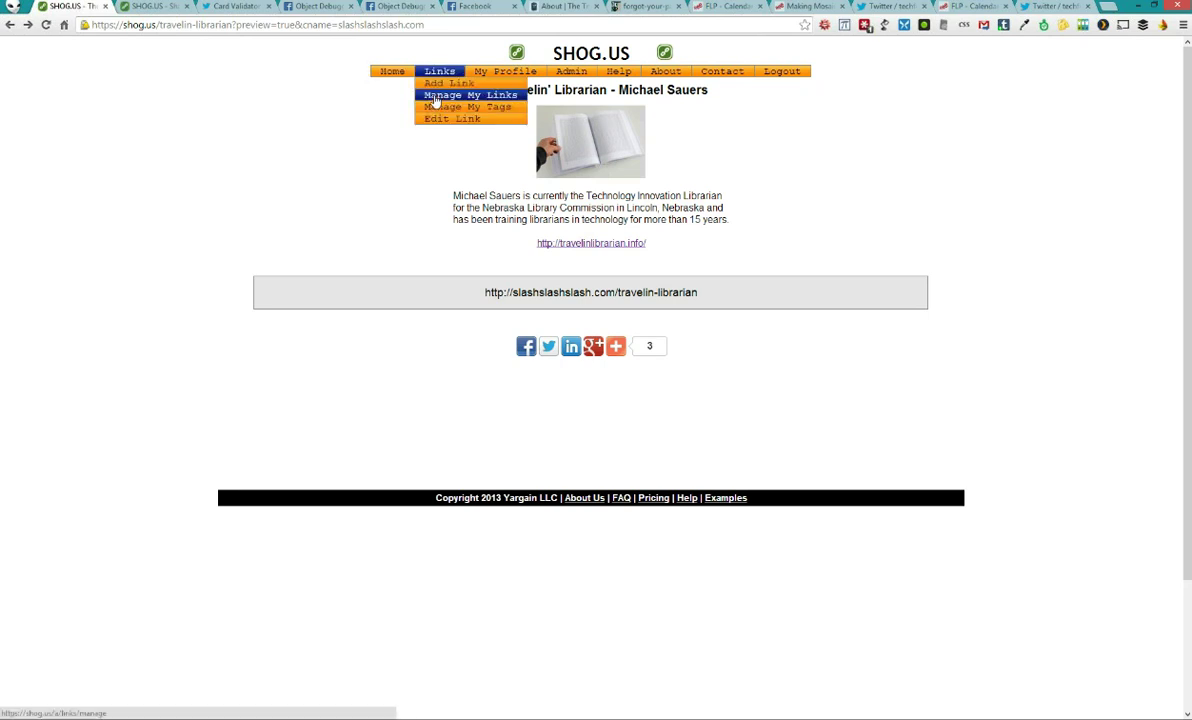
click(436, 97)
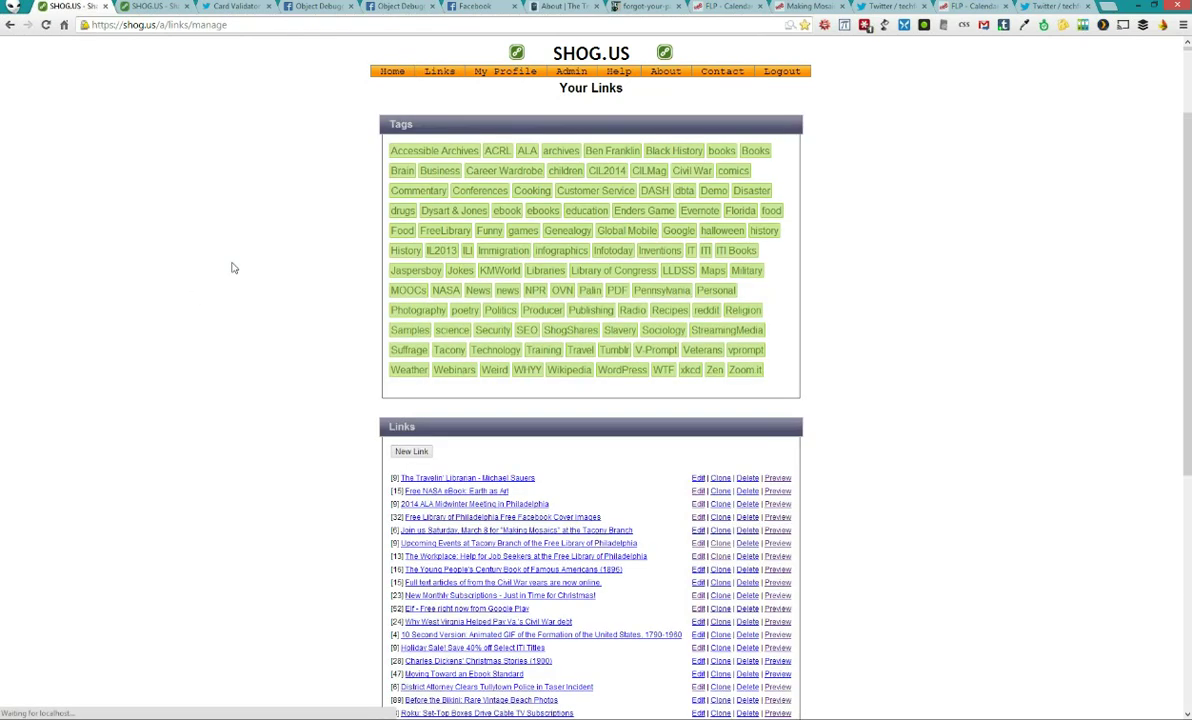
scroll(403, 150, down, 3)
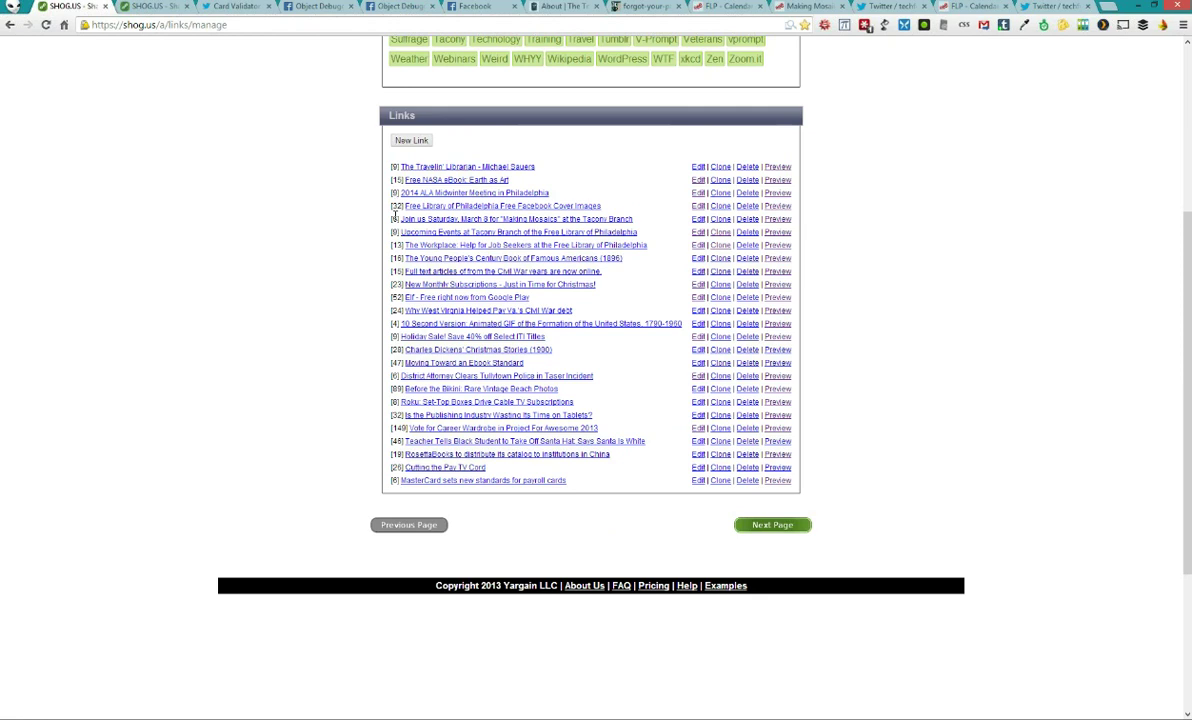
click(527, 432)
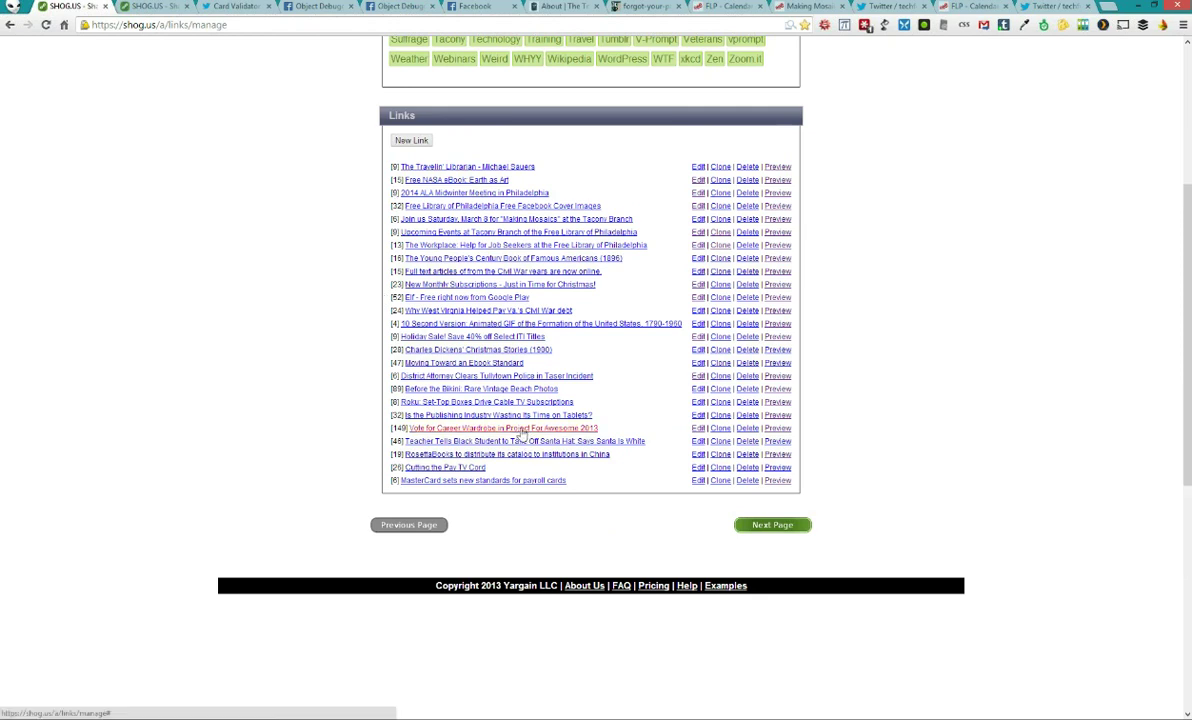
scroll(349, 379, down, 1)
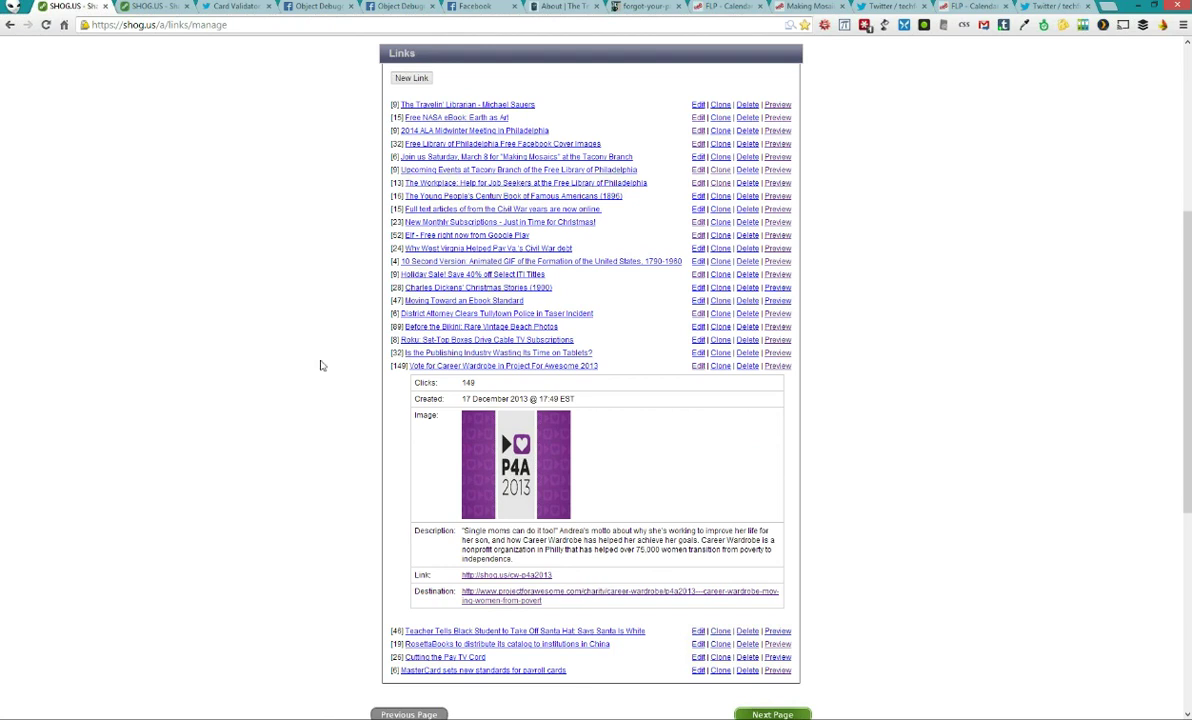
double_click(398, 366)
click(322, 404)
Go to page 2 of the saved links list
scroll(833, 601, down, 3)
click(788, 596)
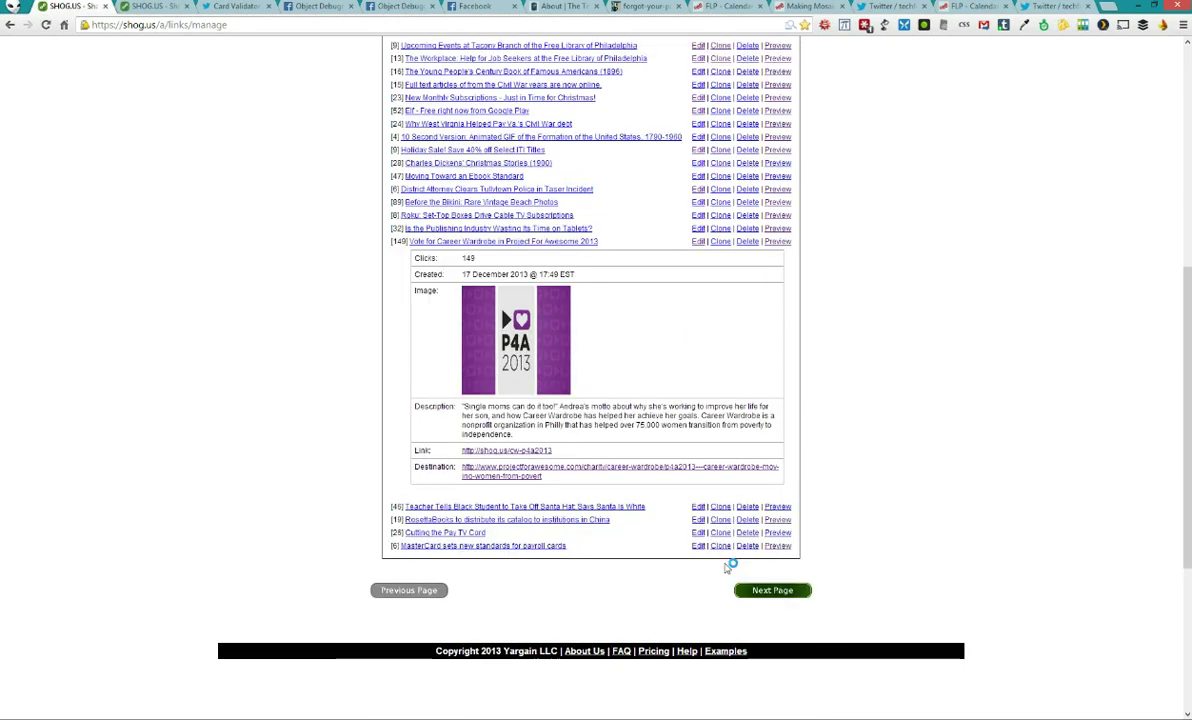
scroll(236, 318, down, 3)
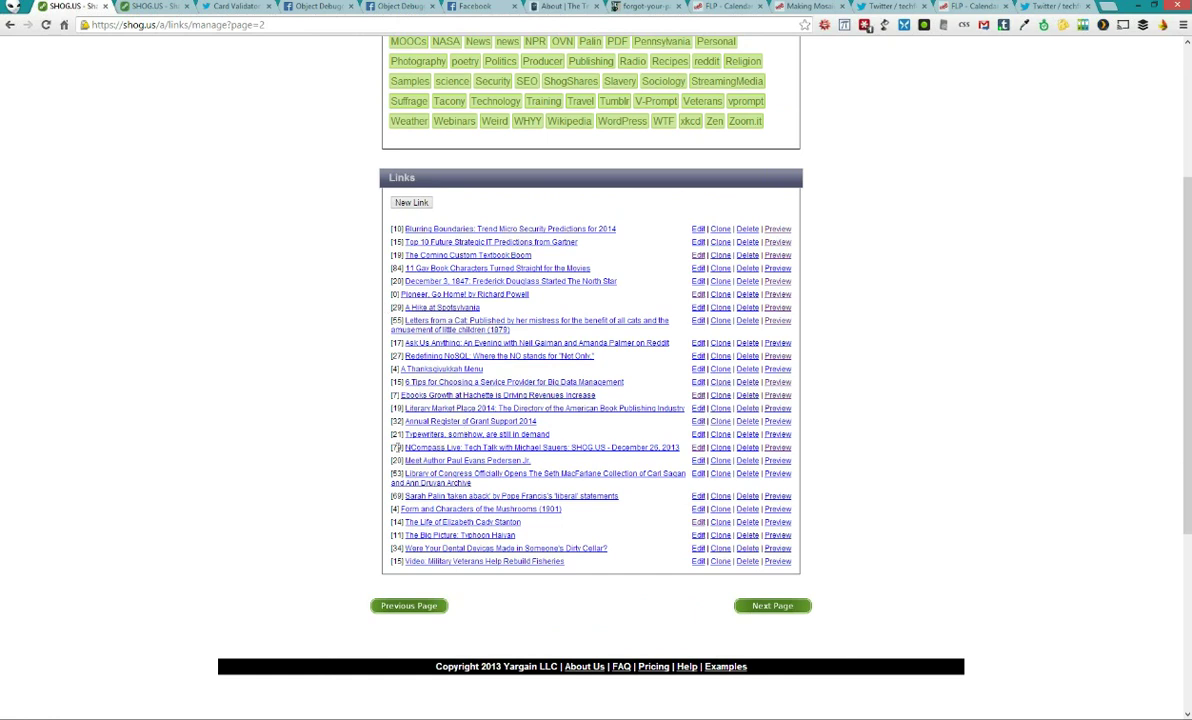
Expand, collapse and re-expand the [79] NCompass Live link's details, showing 78 clicks and a GoToMeeting destination
click(386, 449)
scroll(431, 315, down, 2)
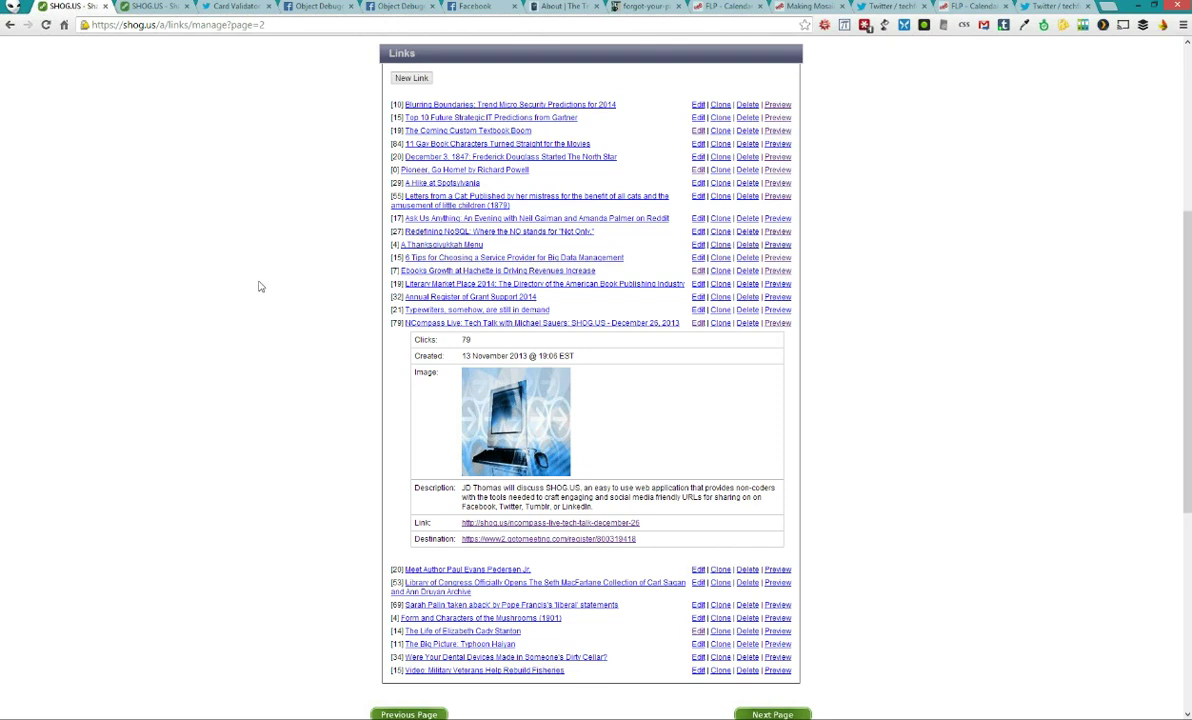
click(411, 322)
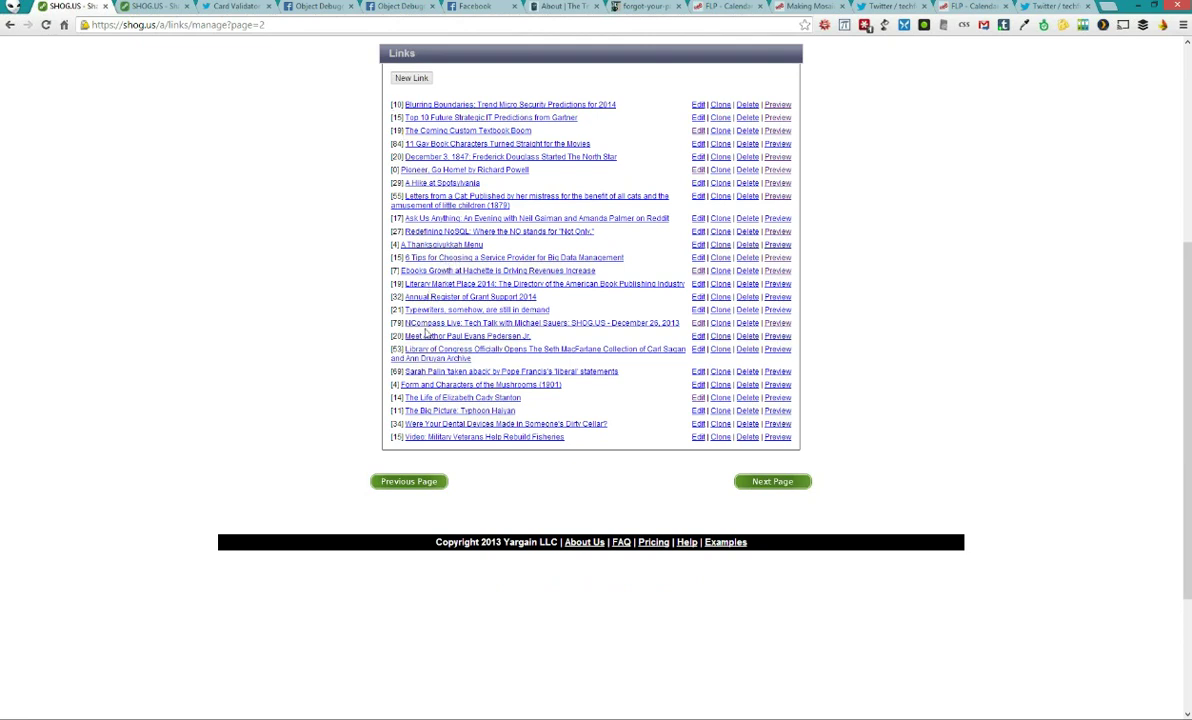
click(406, 322)
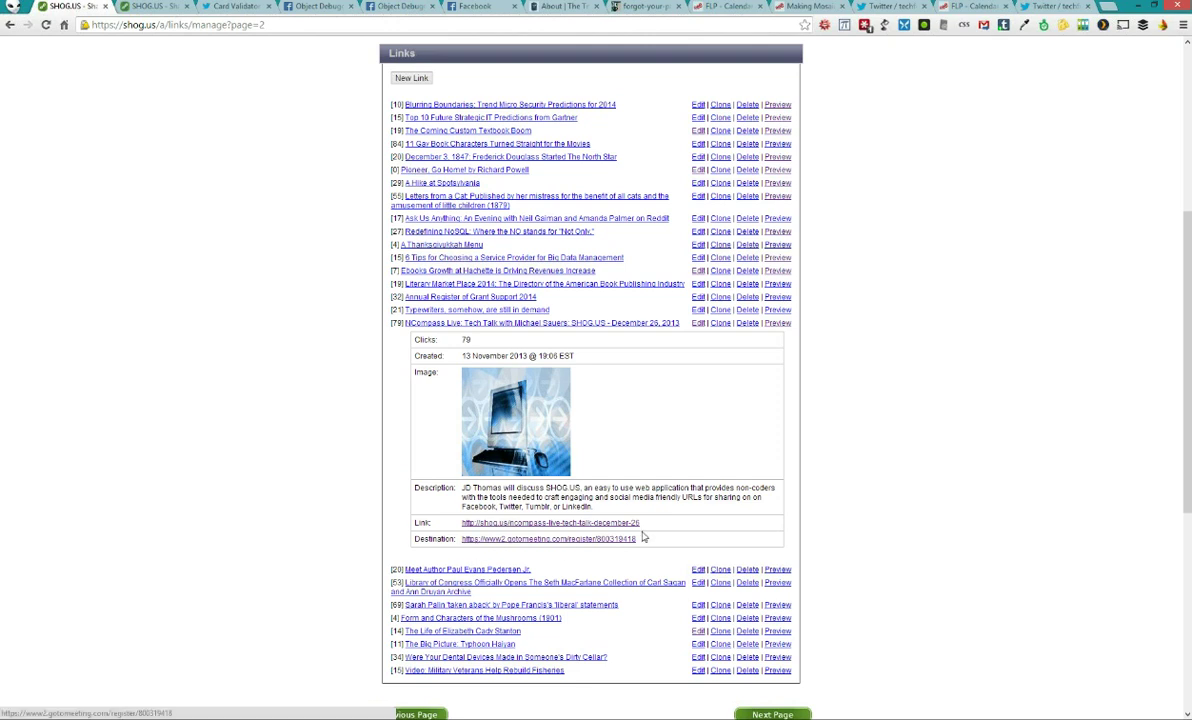
Edit the NCompass Live link in the Create a Link form, select its slug, and save it
click(699, 323)
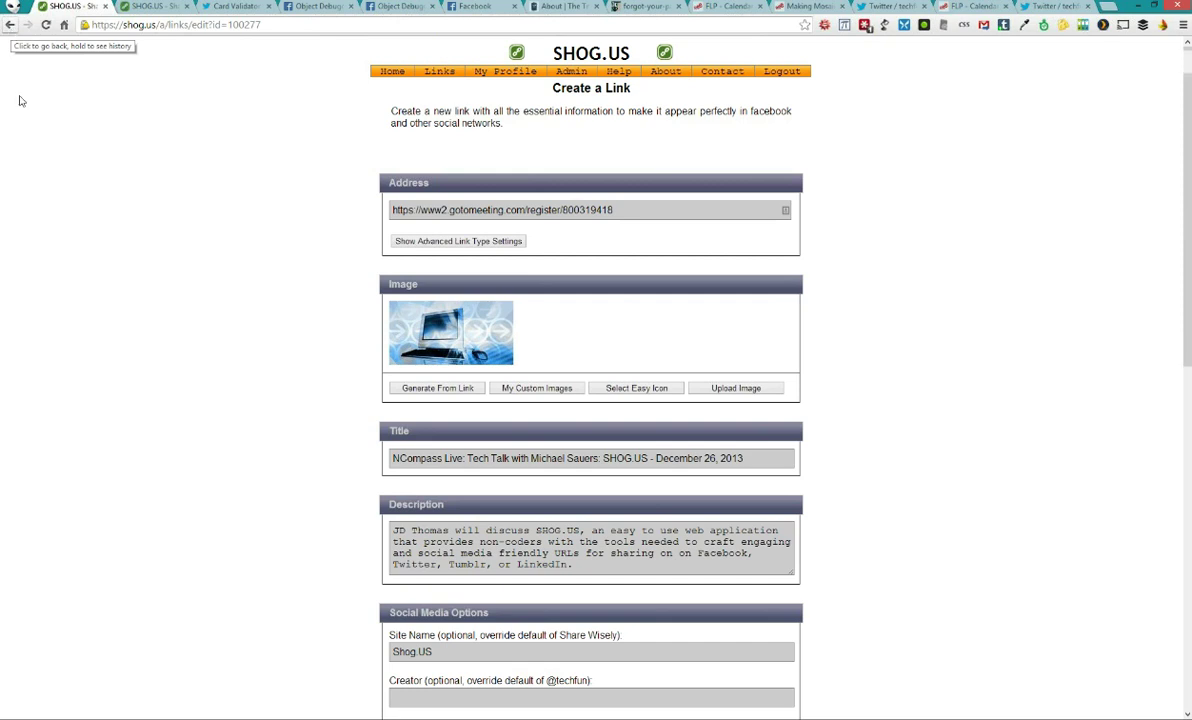
scroll(146, 215, down, 5)
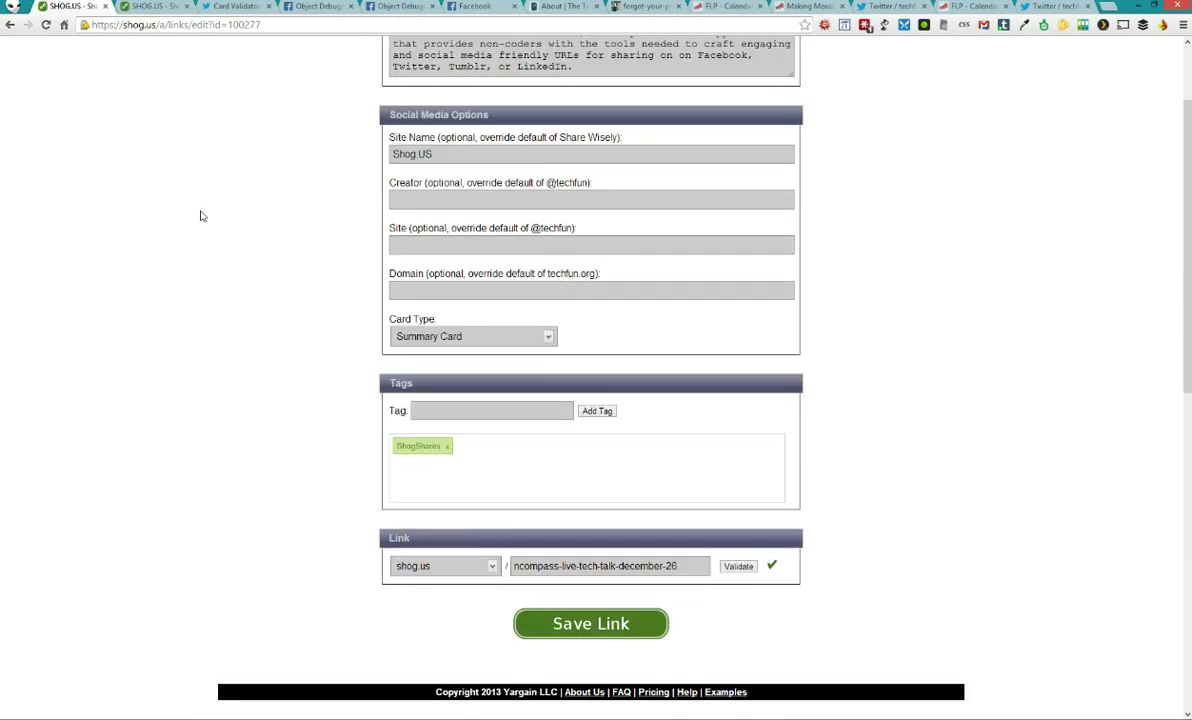
scroll(200, 216, up, 4)
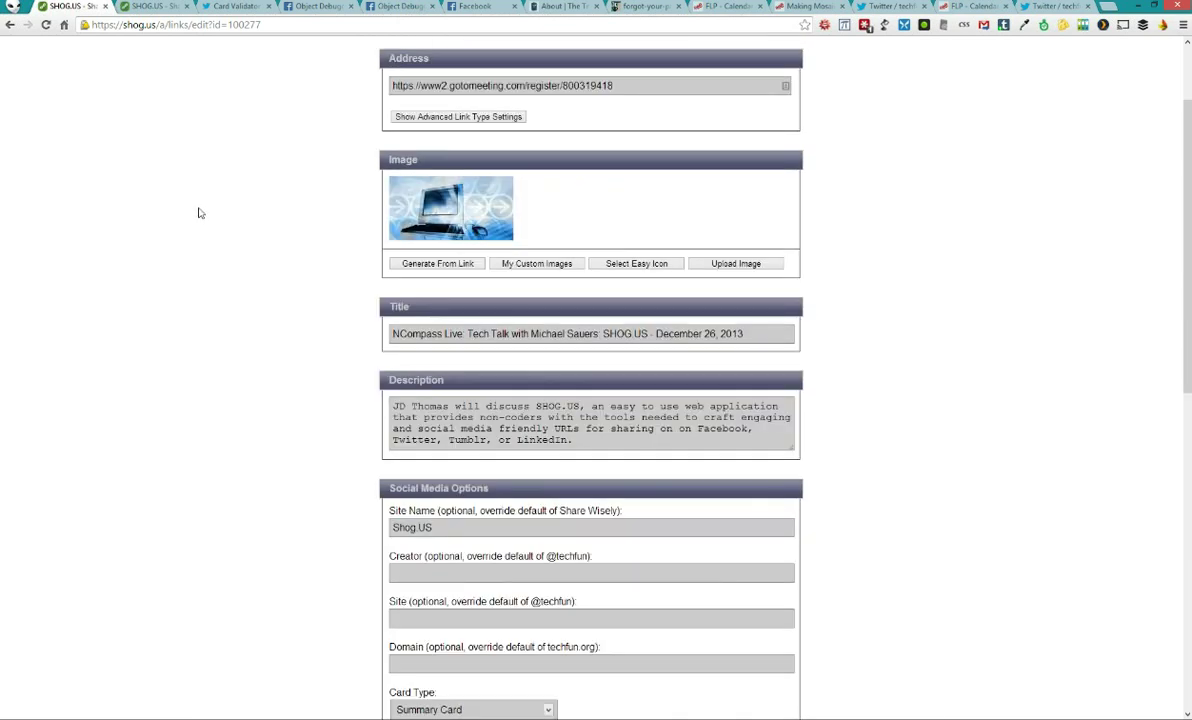
scroll(196, 211, down, 1)
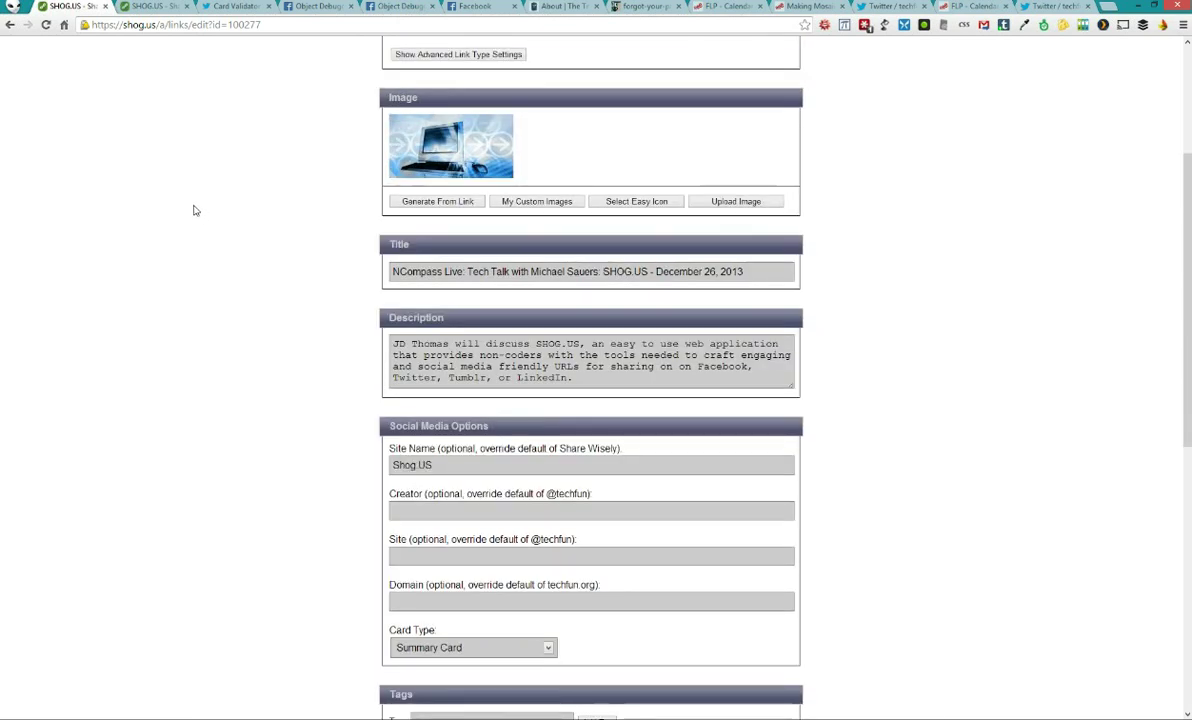
scroll(196, 211, down, 2)
scroll(194, 210, down, 5)
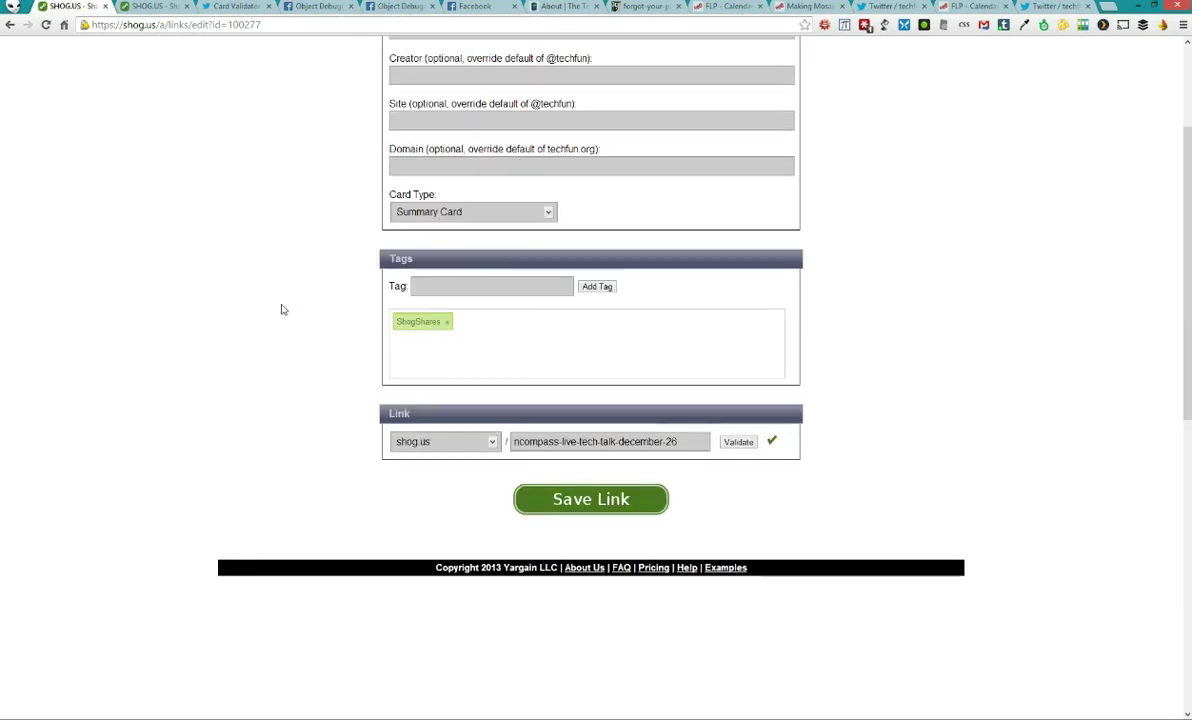
scroll(282, 310, up, 10)
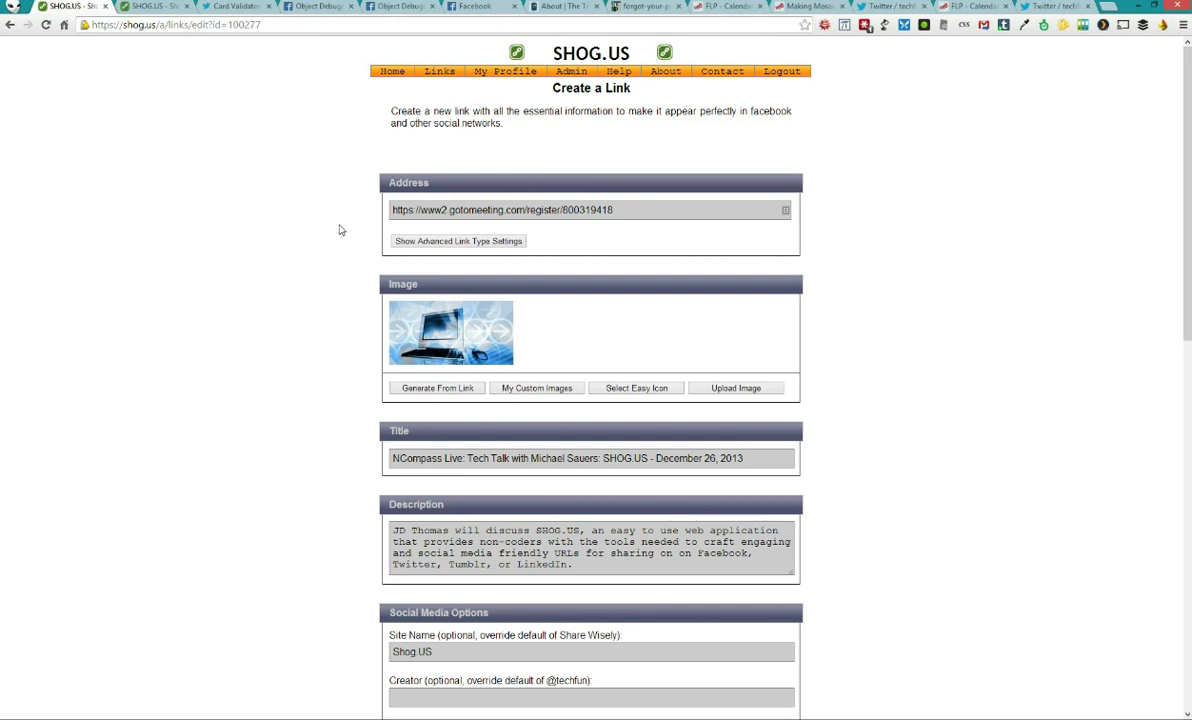
scroll(340, 232, down, 10)
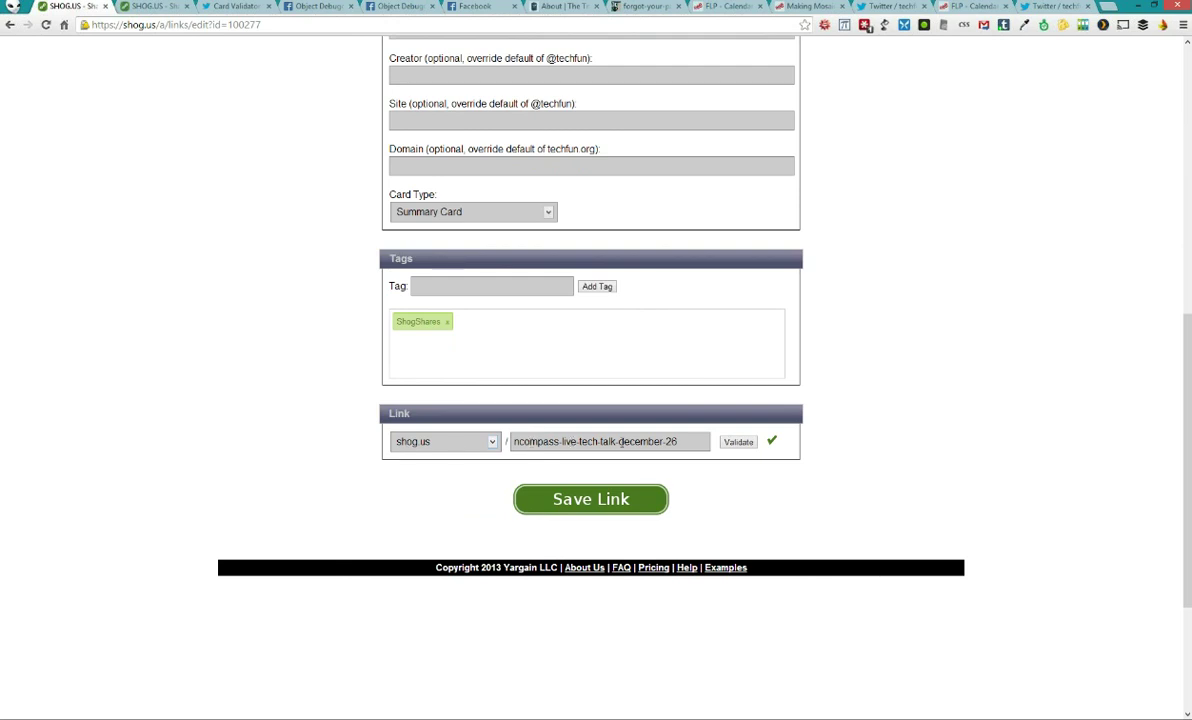
triple_click(620, 441)
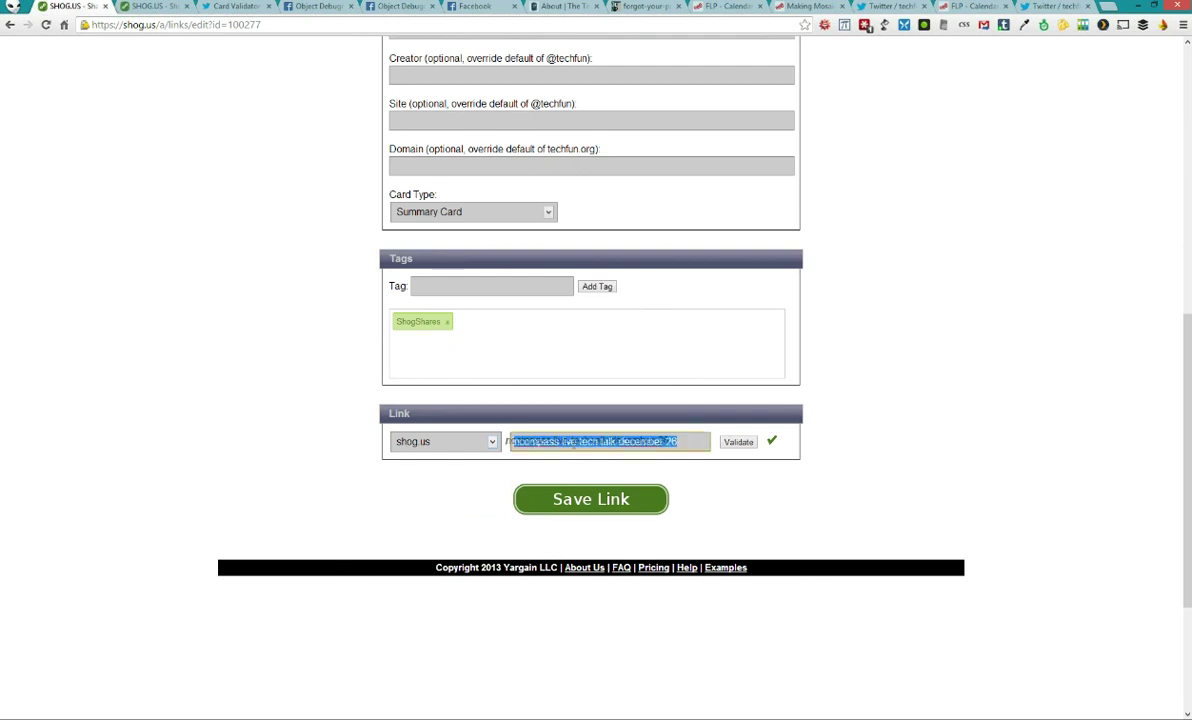
click(617, 493)
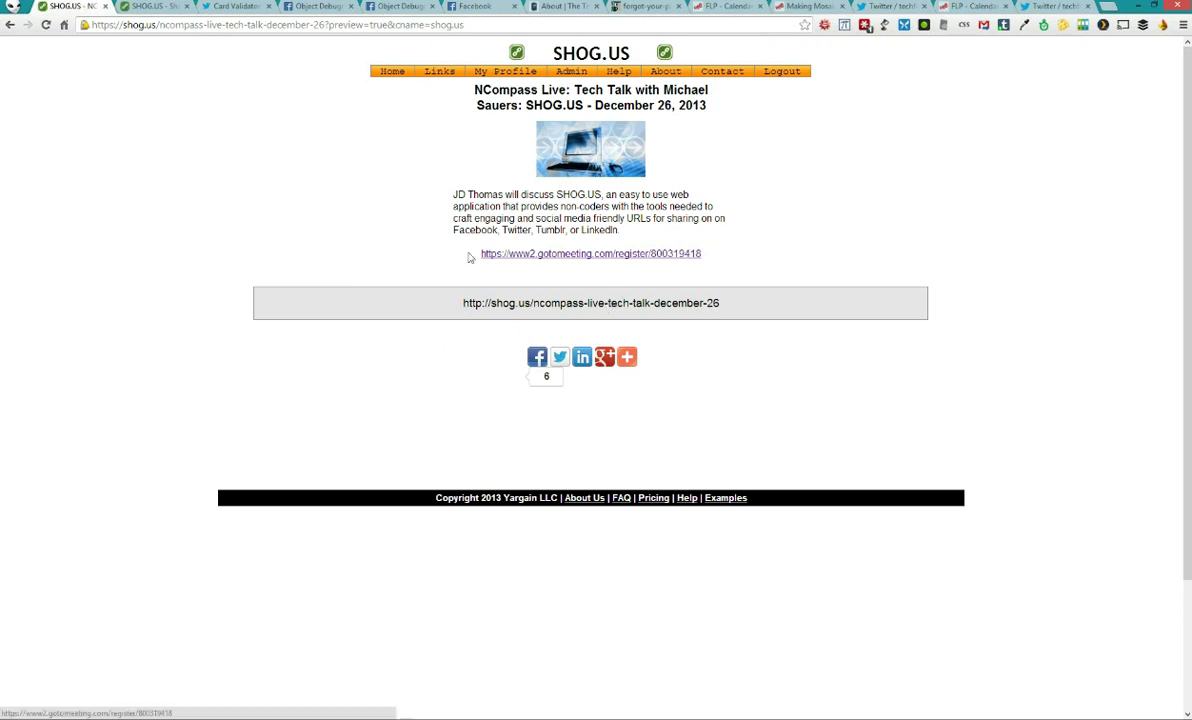
Select the GoToMeeting destination URL on the NCompass Live preview page, then deselect it
drag(479, 255, 719, 257)
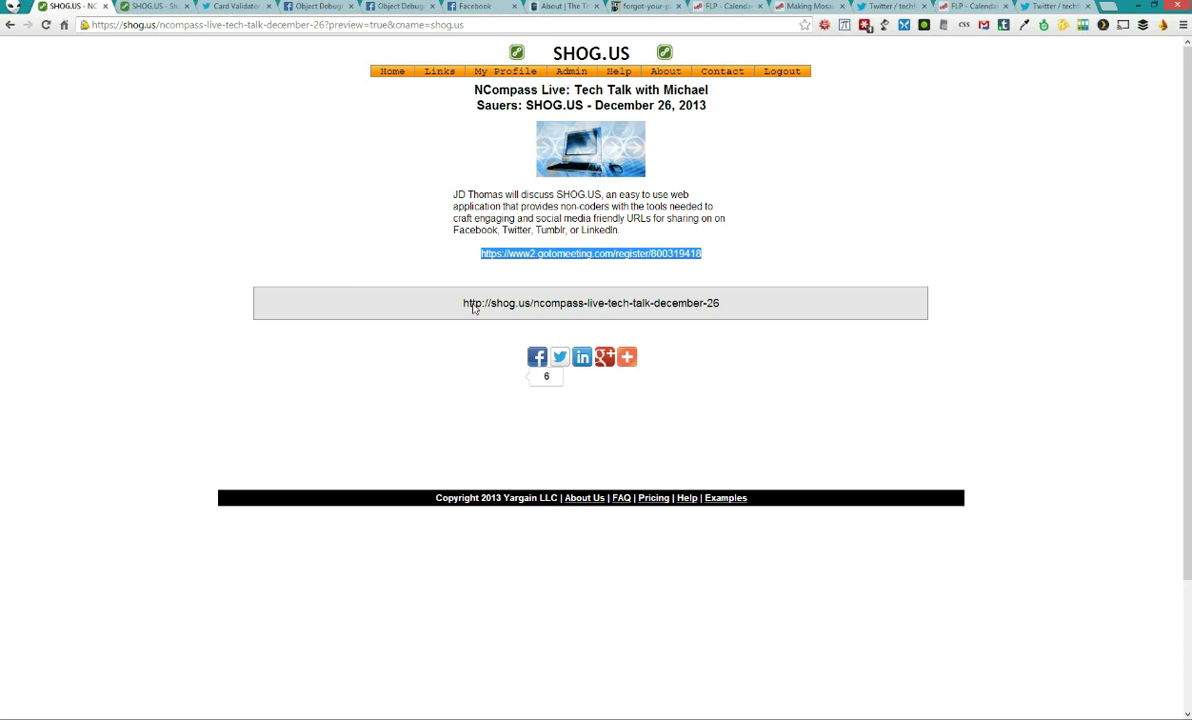
click(416, 305)
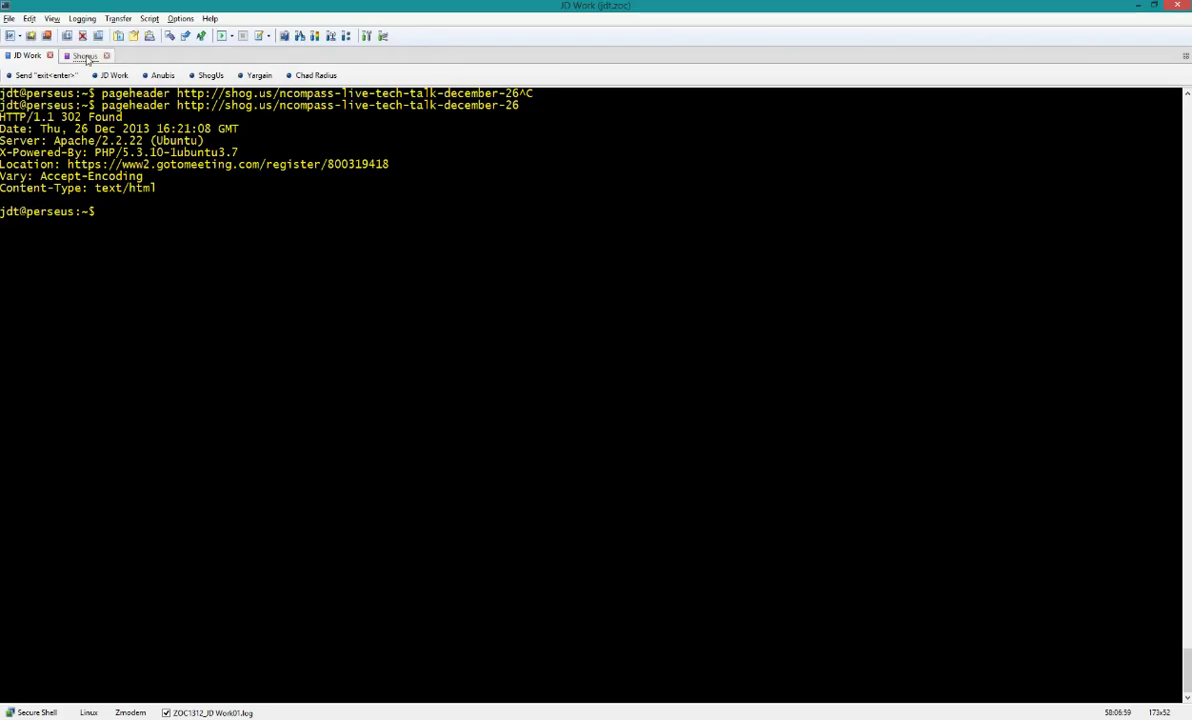
Stop the localhost ping in the Shogus terminal session and recall an earlier grep command
click(86, 56)
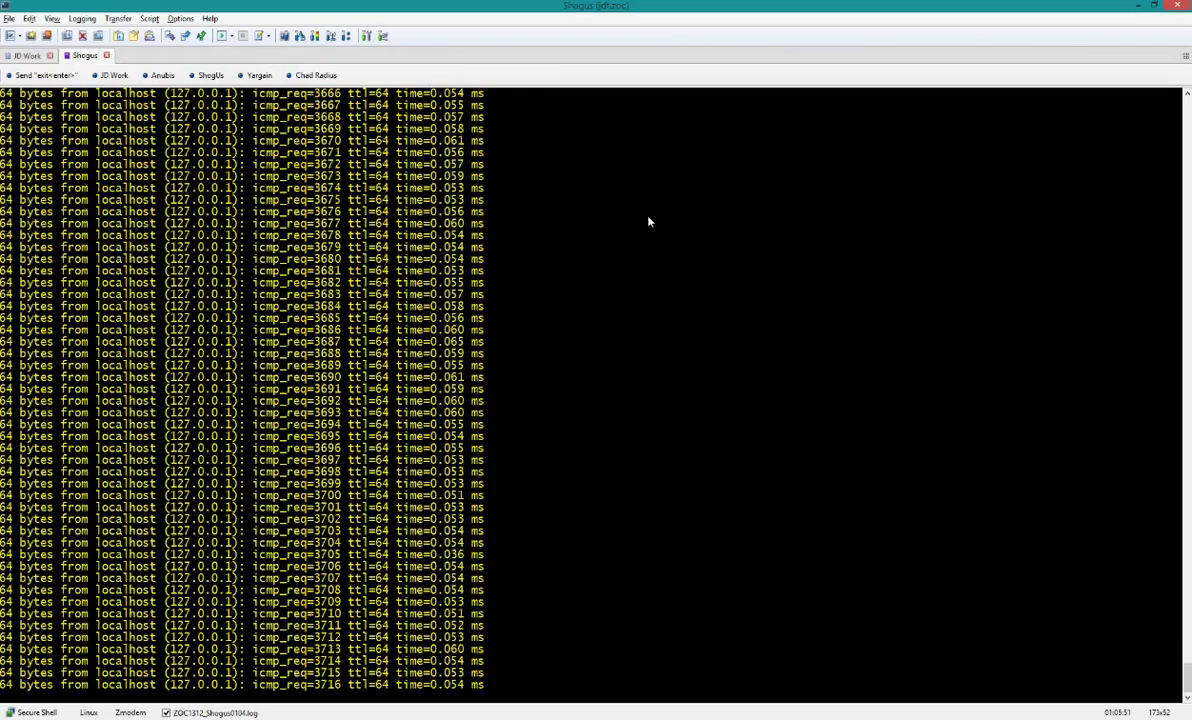
key(ctrl+c)
key(Up)
key(Up)
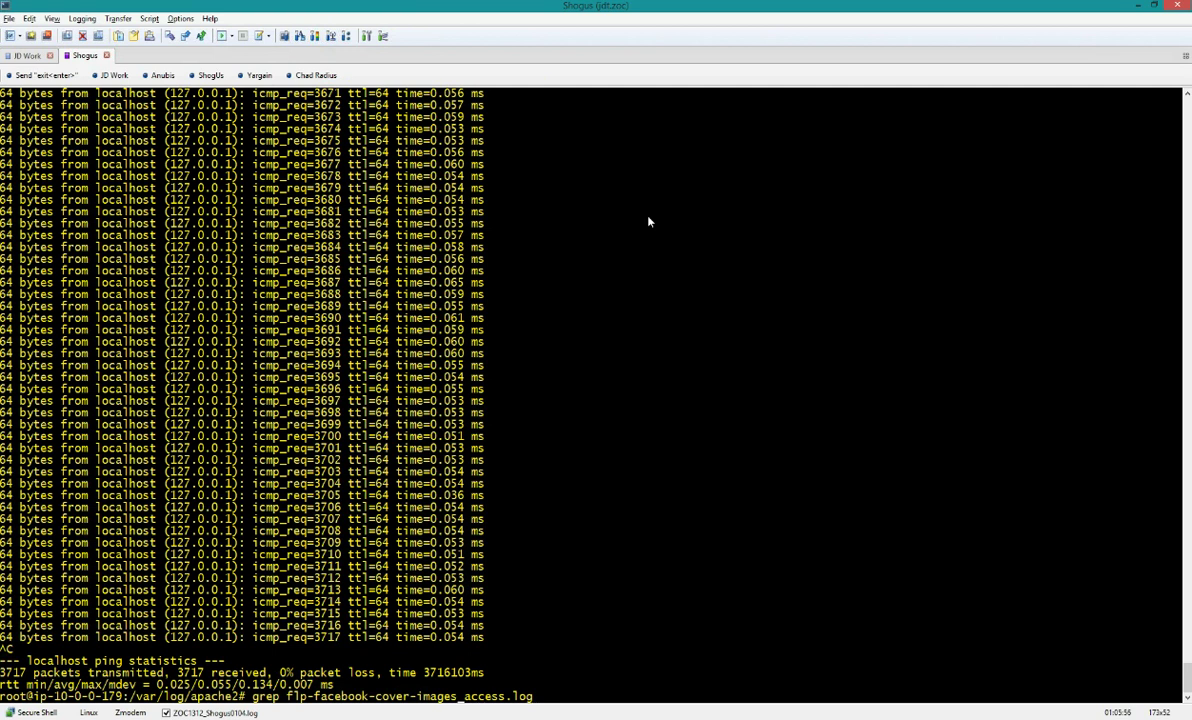
key(BackSpace)
key(BackSpace)
key(BackSpace)
key(BackSpace)
key(BackSpace)
key(BackSpace)
key(BackSpace)
key(BackSpace)
key(BackSpace)
key(BackSpace)
key(BackSpace)
key(BackSpace)
key(BackSpace)
key(BackSpace)
key(BackSpace)
key(BackSpace)
key(BackSpace)
key(BackSpace)
key(BackSpace)
key(BackSpace)
key(BackSpace)
key(BackSpace)
key(BackSpace)
key(BackSpace)
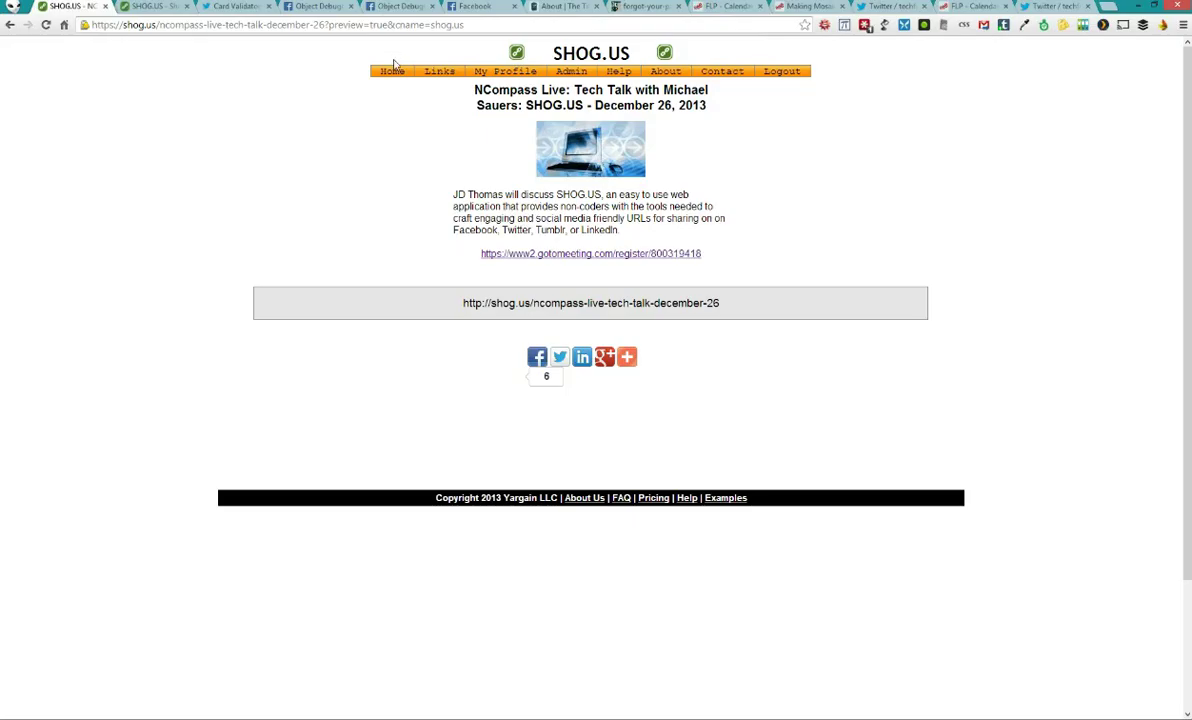
Copy the 'travelin-librarian' slug from The Travelin' Librarian link details as unformatted text
click(445, 95)
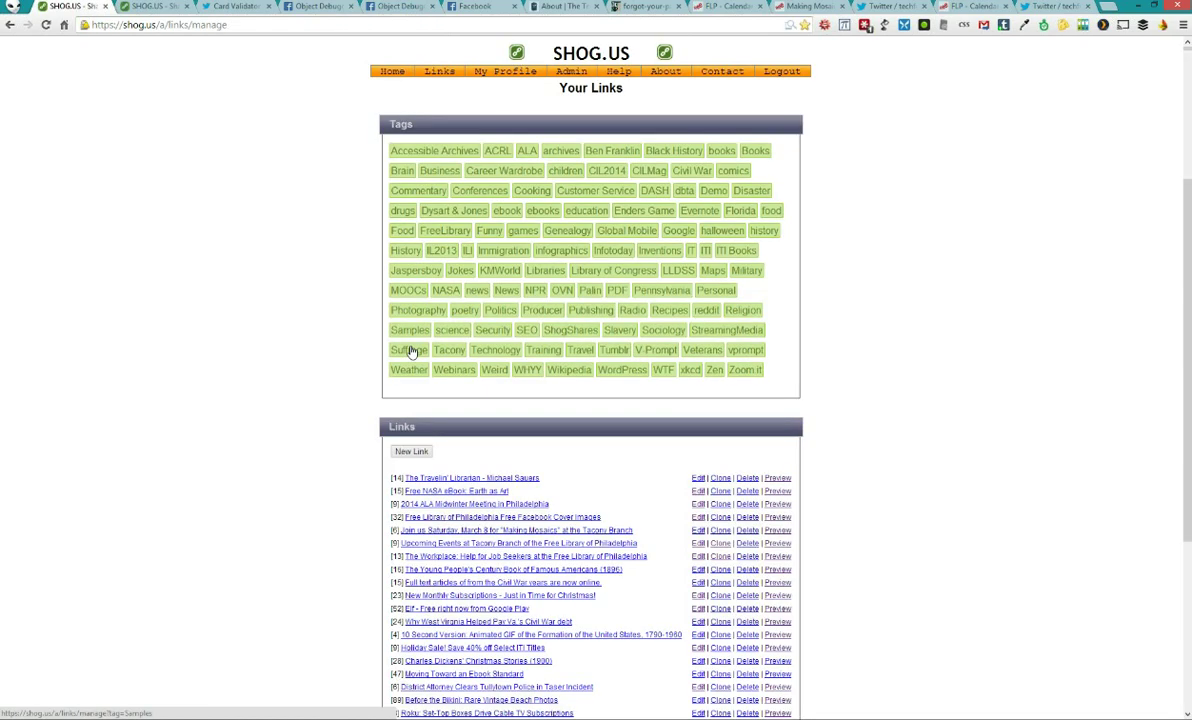
scroll(412, 346, down, 5)
click(443, 231)
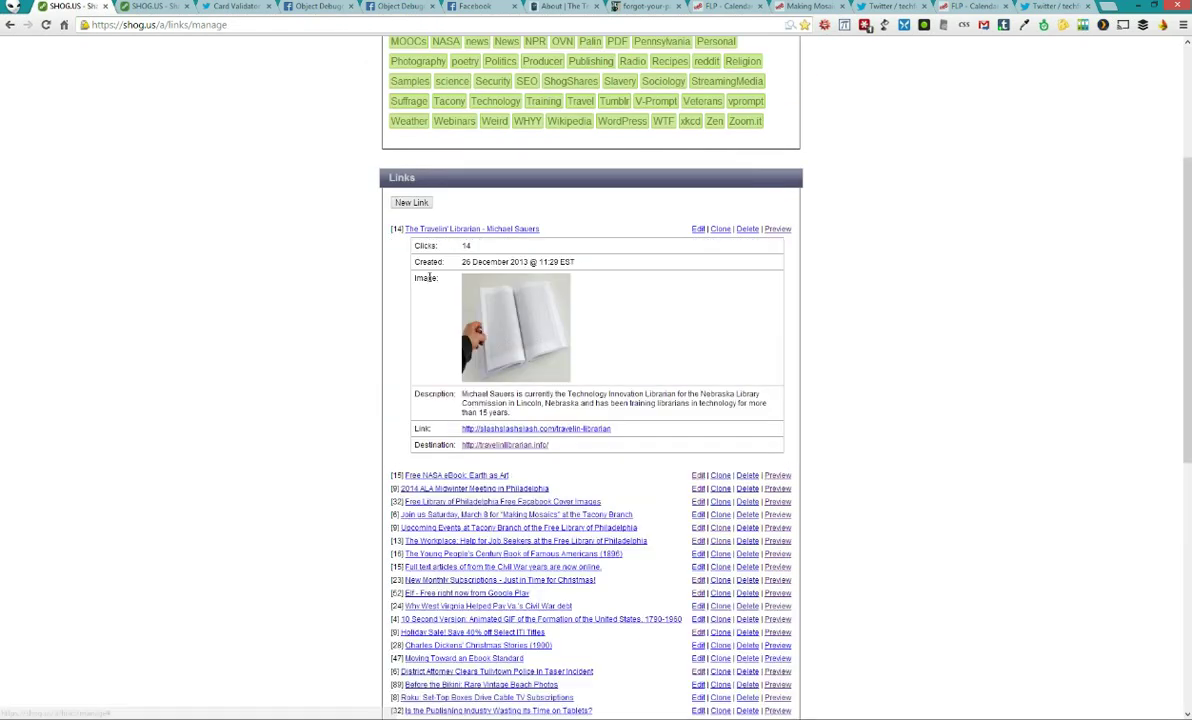
drag(626, 430, 553, 430)
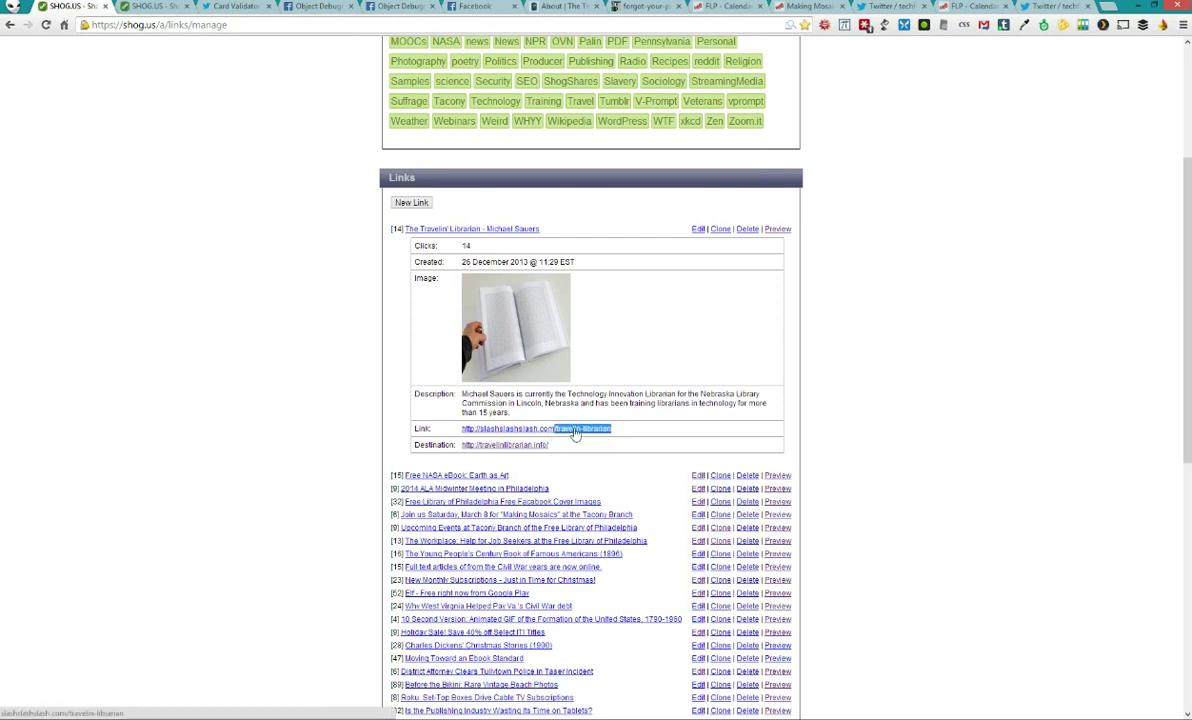
right_click(578, 431)
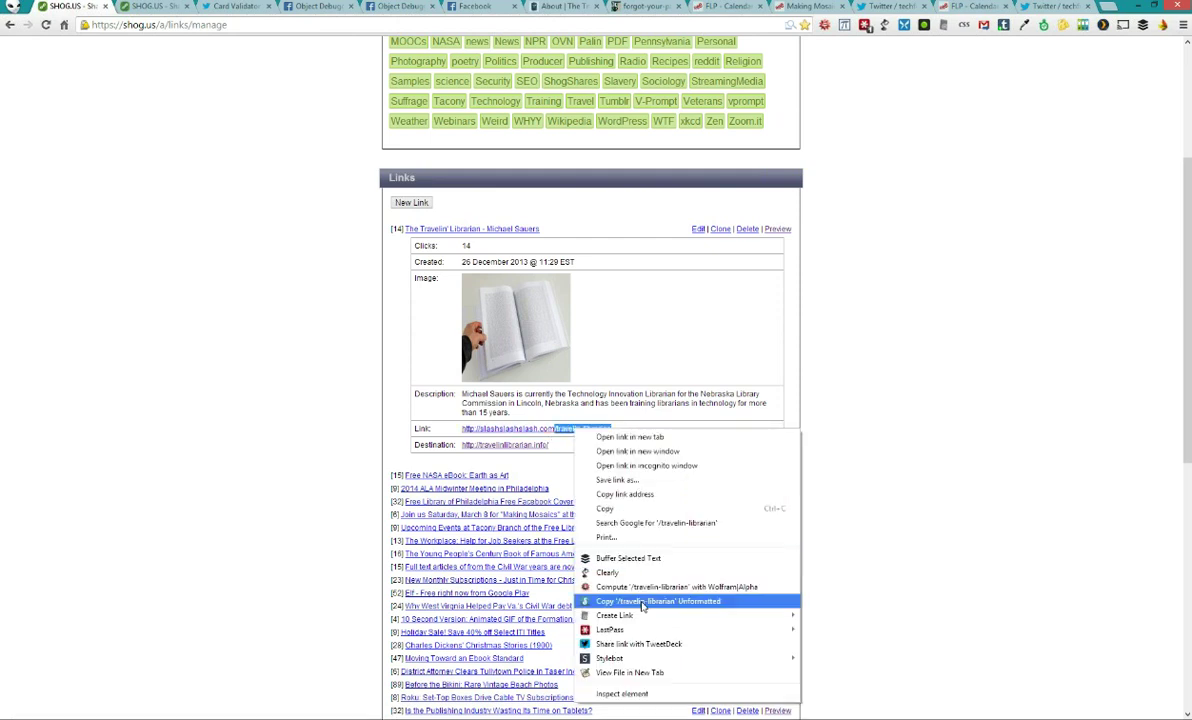
click(652, 600)
key(alt+Tab)
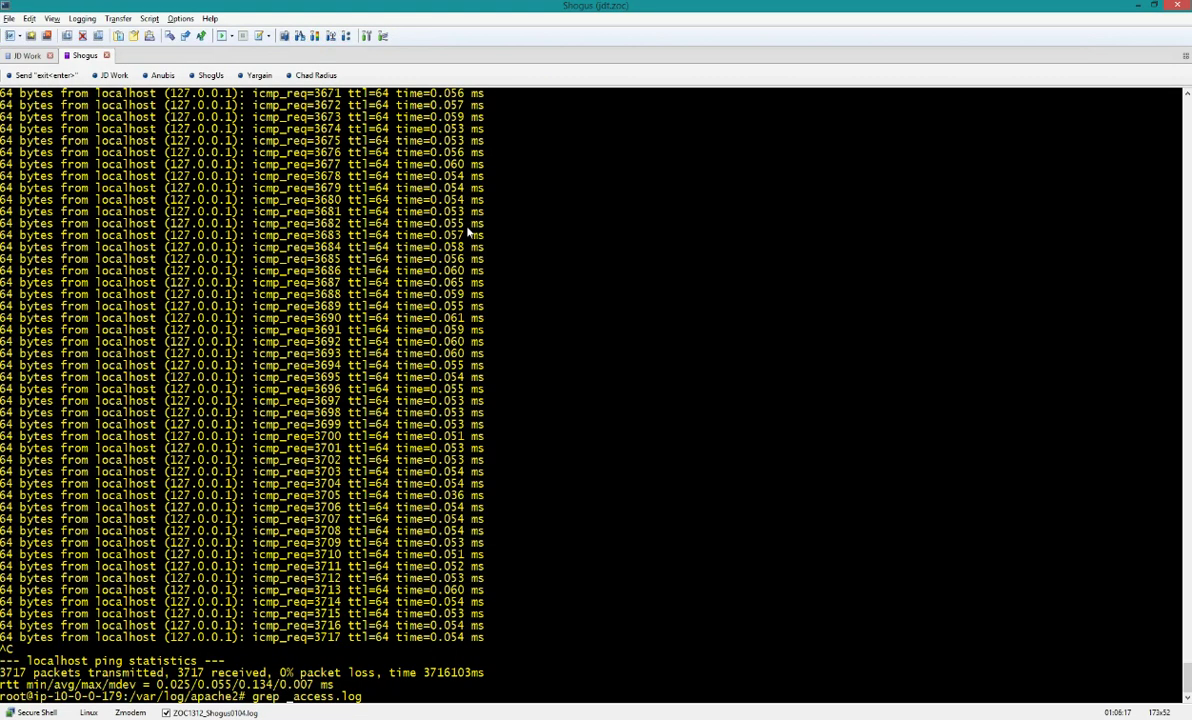
Run 'grep travelin-librarian access.log', then recall it and add '.*200' to the pattern
key(ctrl+c)
key(Up)
key(BackSpace)
key(BackSpace)
key(BackSpace)
key(BackSpace)
key(BackSpace)
key(BackSpace)
key(BackSpace)
key(BackSpace)
key(BackSpace)
key(BackSpace)
key(BackSpace)
key(BackSpace)
key(BackSpace)
key(BackSpace)
text(grep /travelin-librarian)
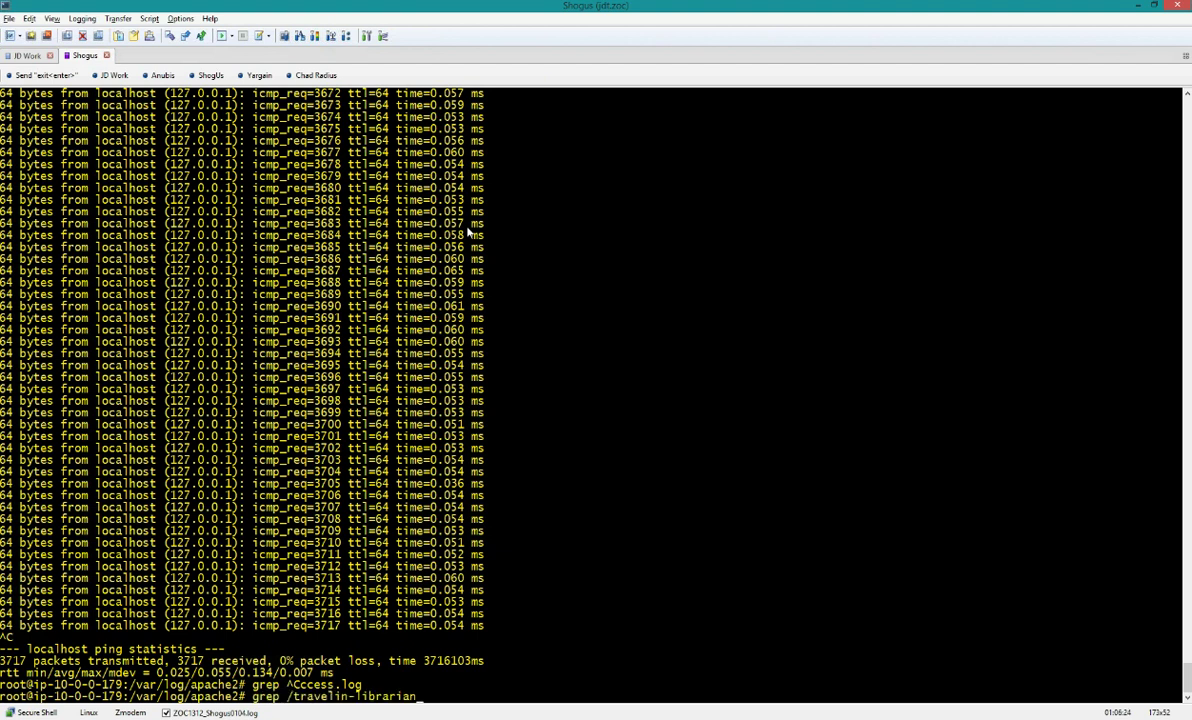
key(Left)
key(Left)
key(Left)
key(Left)
key(Left)
key(Left)
key(Left)
key(Left)
key(Left)
key(Left)
key(Left)
key(Left)
key(Left)
key(Left)
key(Left)
key(Left)
key(Left)
key(Left)
key(BackSpace)
key(End)
text(access.log)
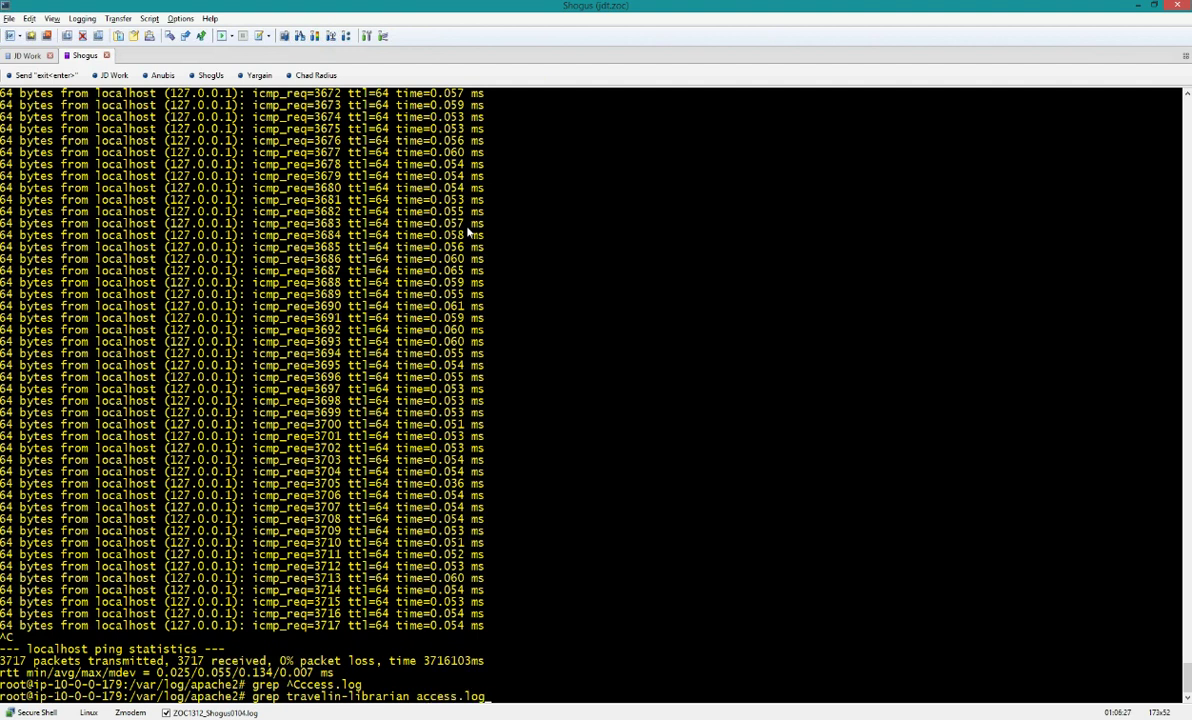
key(Return)
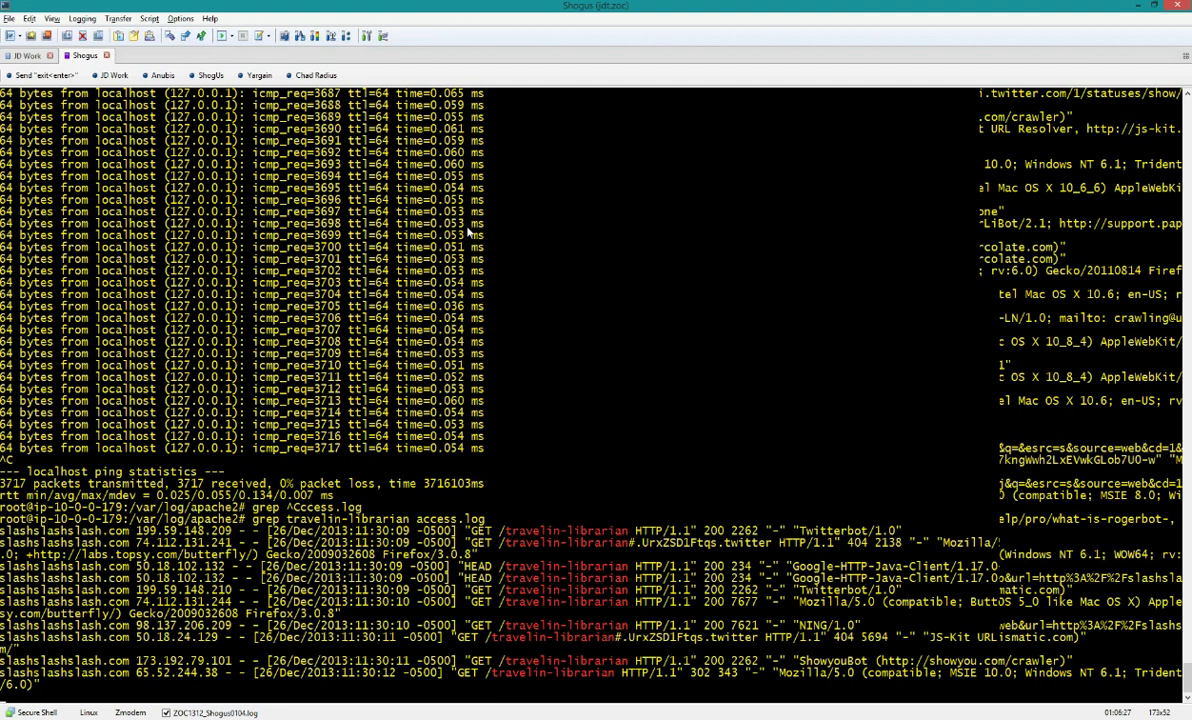
key(Up)
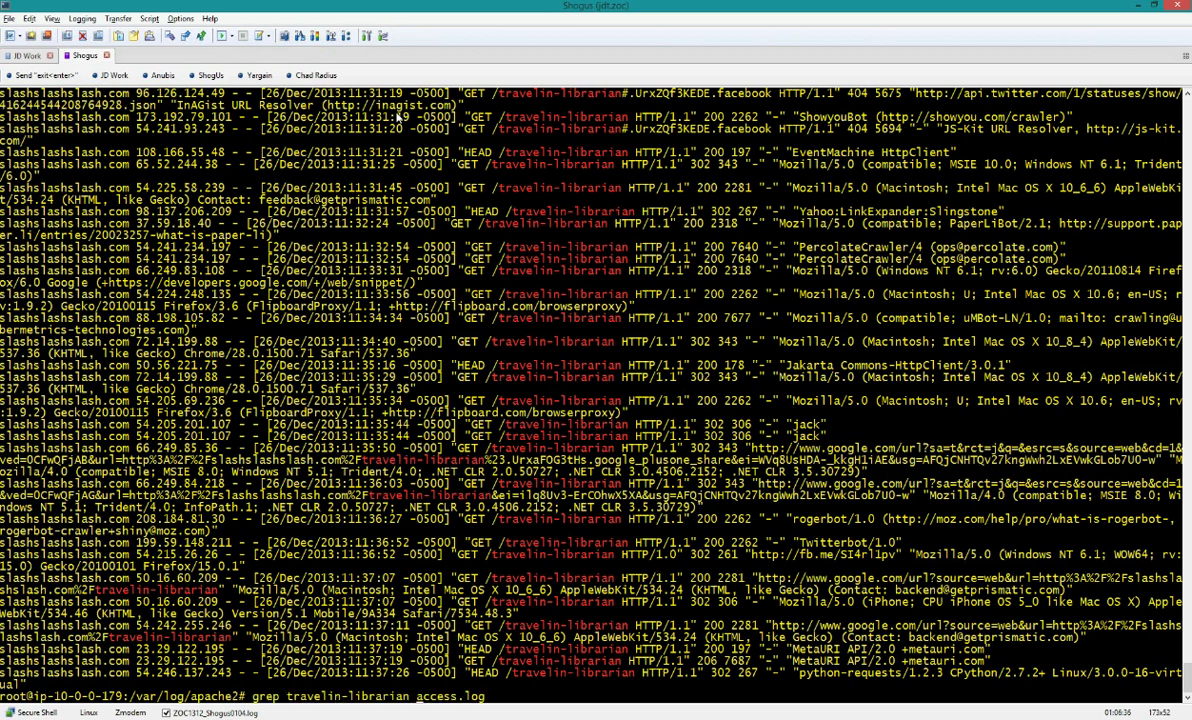
text(.*200)
key(Return)
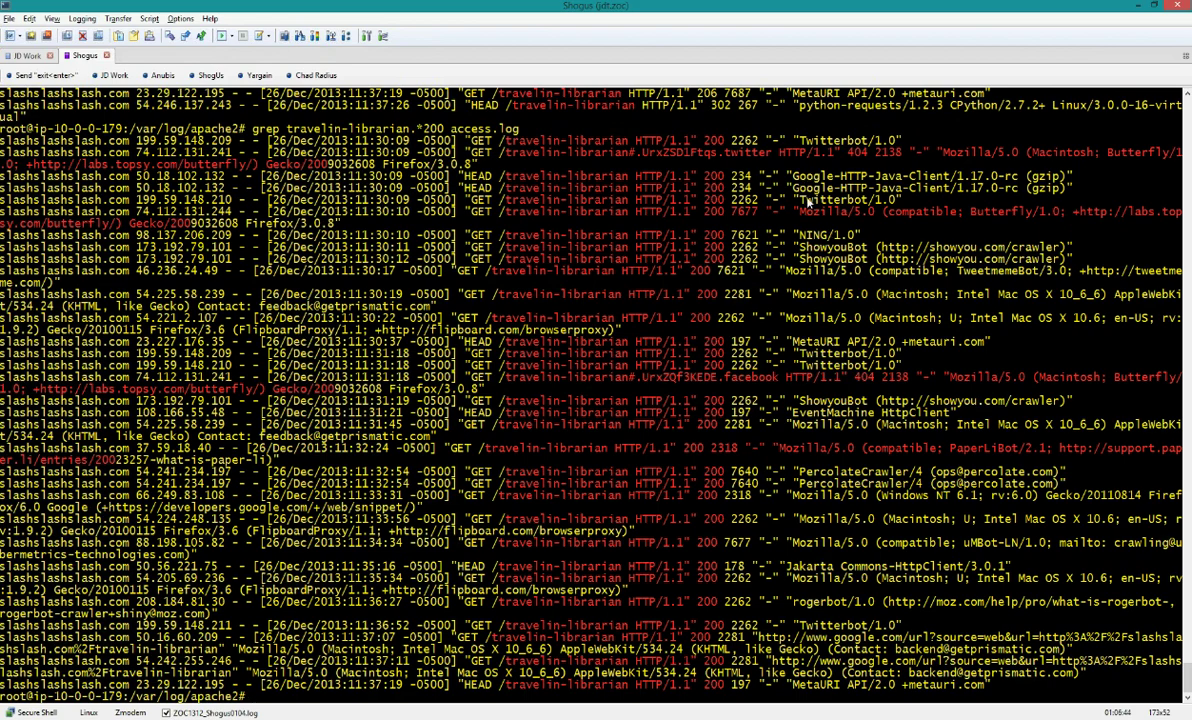
drag(806, 200, 869, 200)
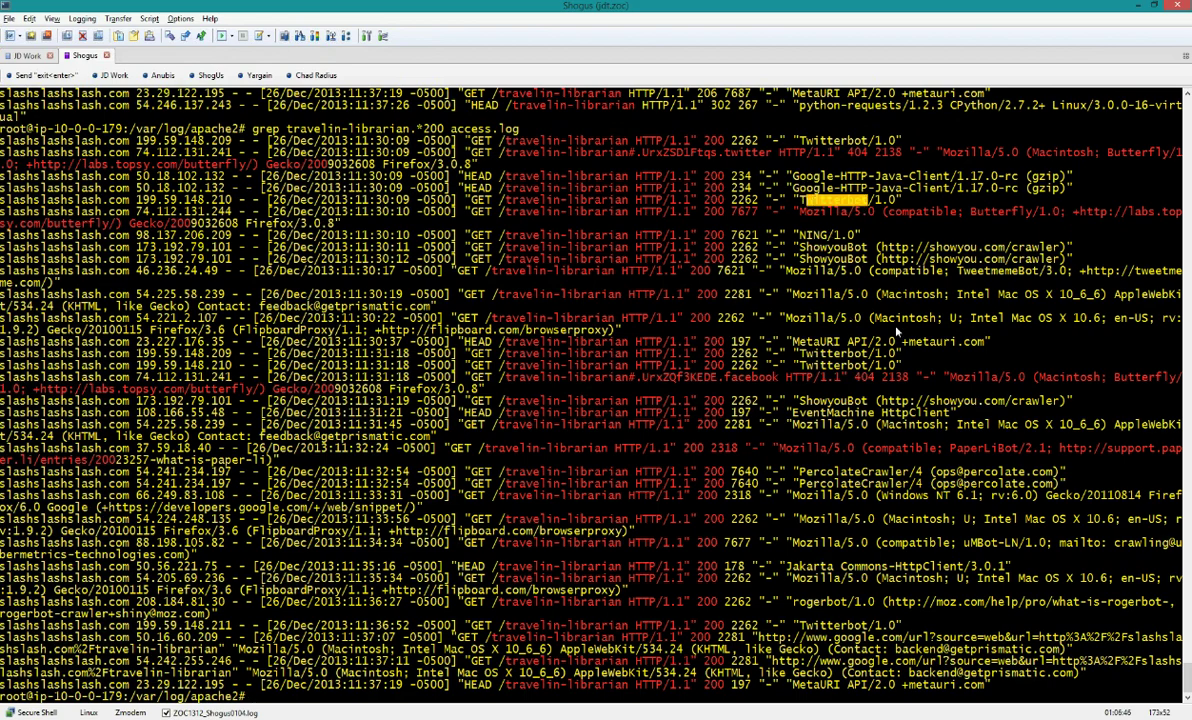
drag(437, 330, 502, 331)
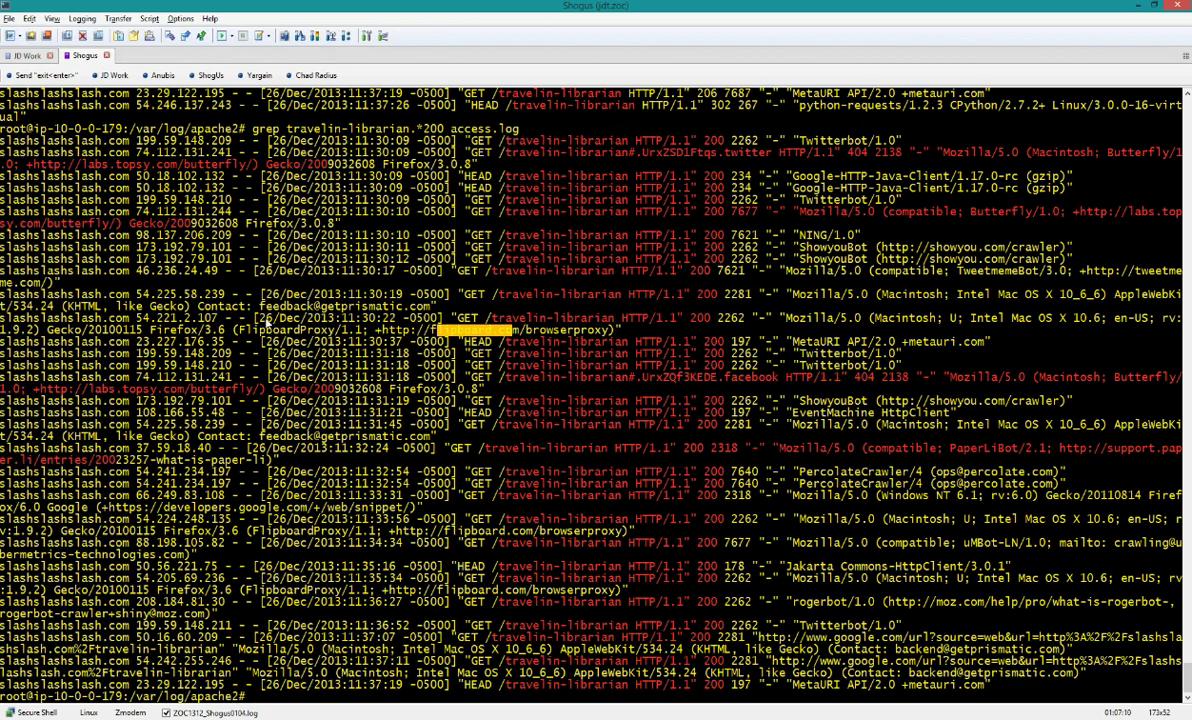
click(625, 338)
drag(624, 336, 590, 287)
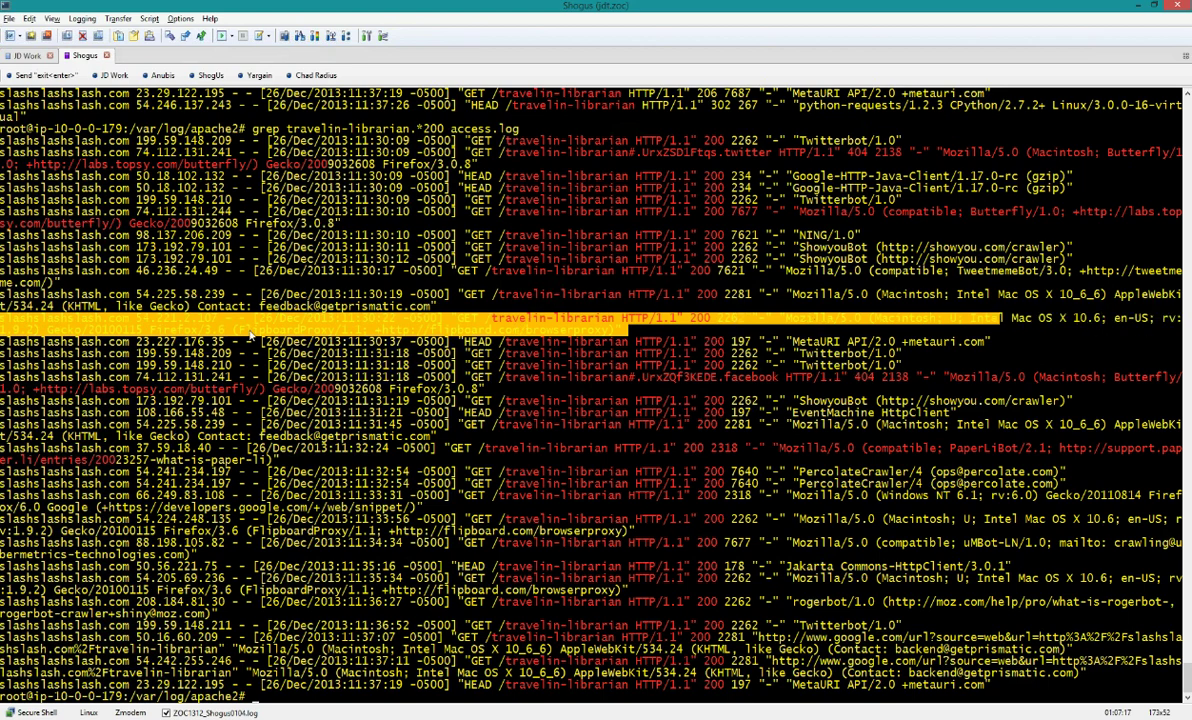
click(297, 330)
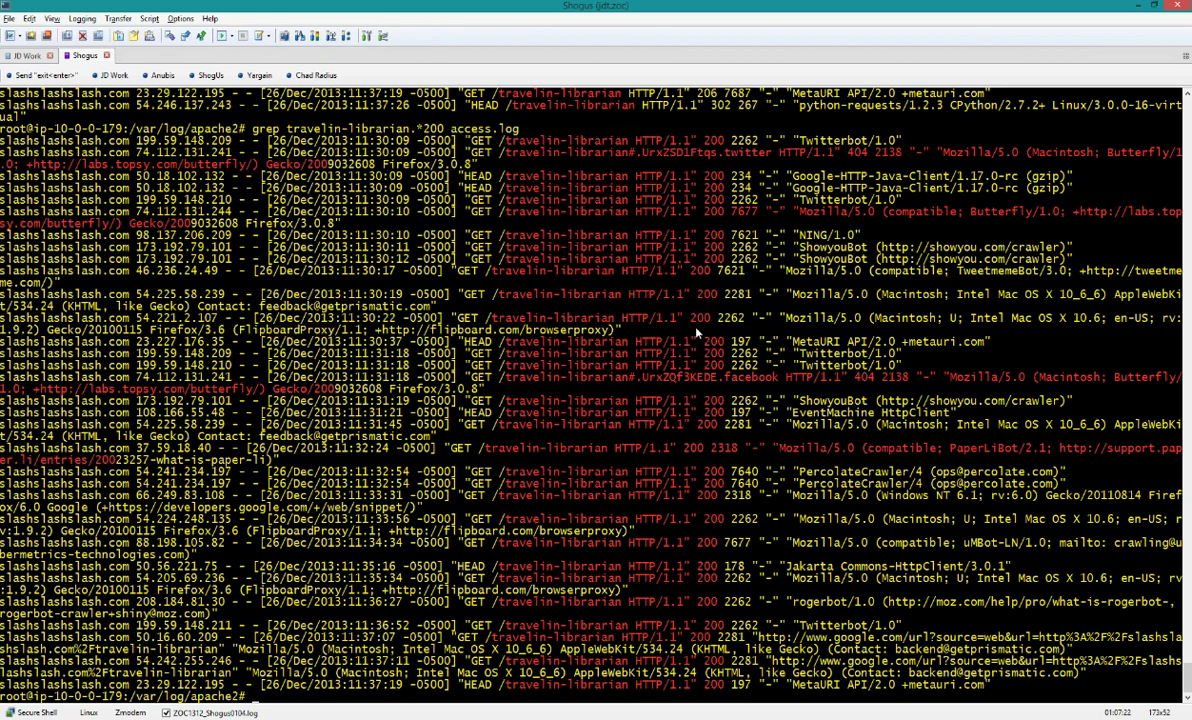
drag(680, 332, 15, 318)
Rerun the grep with '.*302' instead of '.*200' to list redirected travelin-librarian requests
key(Up)
key(Left)
key(Left)
key(Left)
key(Left)
key(Left)
key(Left)
key(Left)
key(Left)
key(Left)
key(Left)
key(Left)
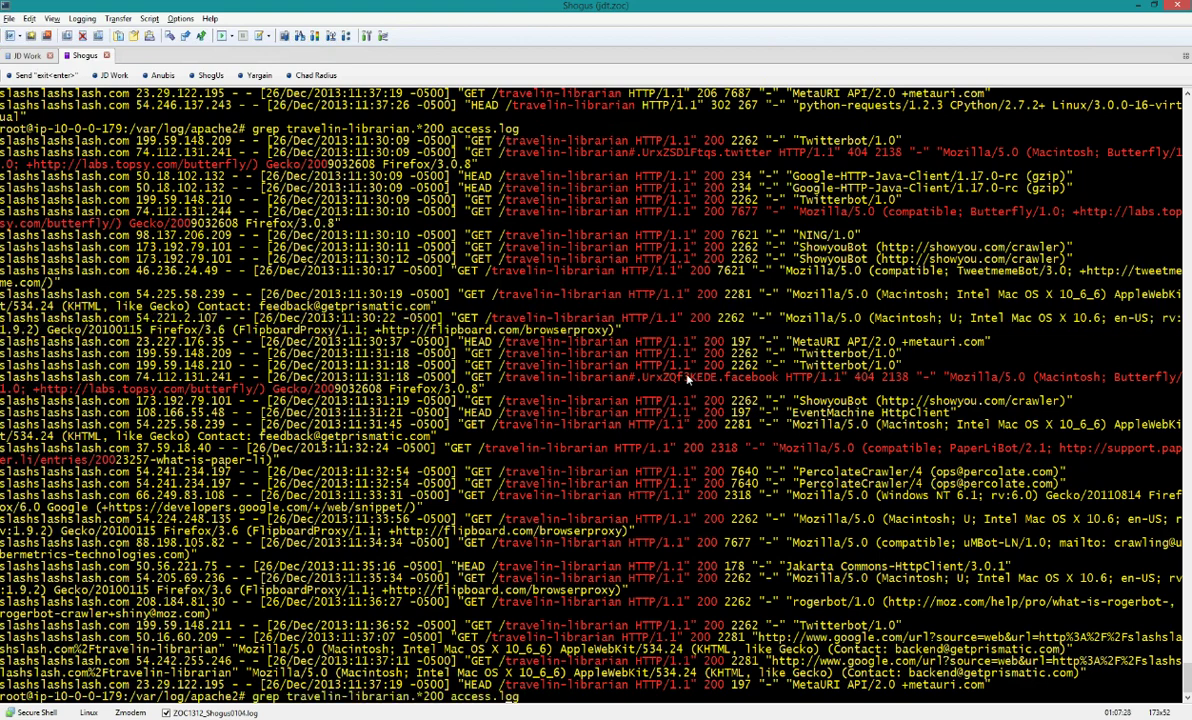
key(BackSpace)
key(BackSpace)
key(BackSpace)
key(End)
key(Left)
key(Left)
key(Left)
key(Left)
key(Left)
key(Left)
key(Left)
key(Left)
key(Left)
key(Left)
key(Left)
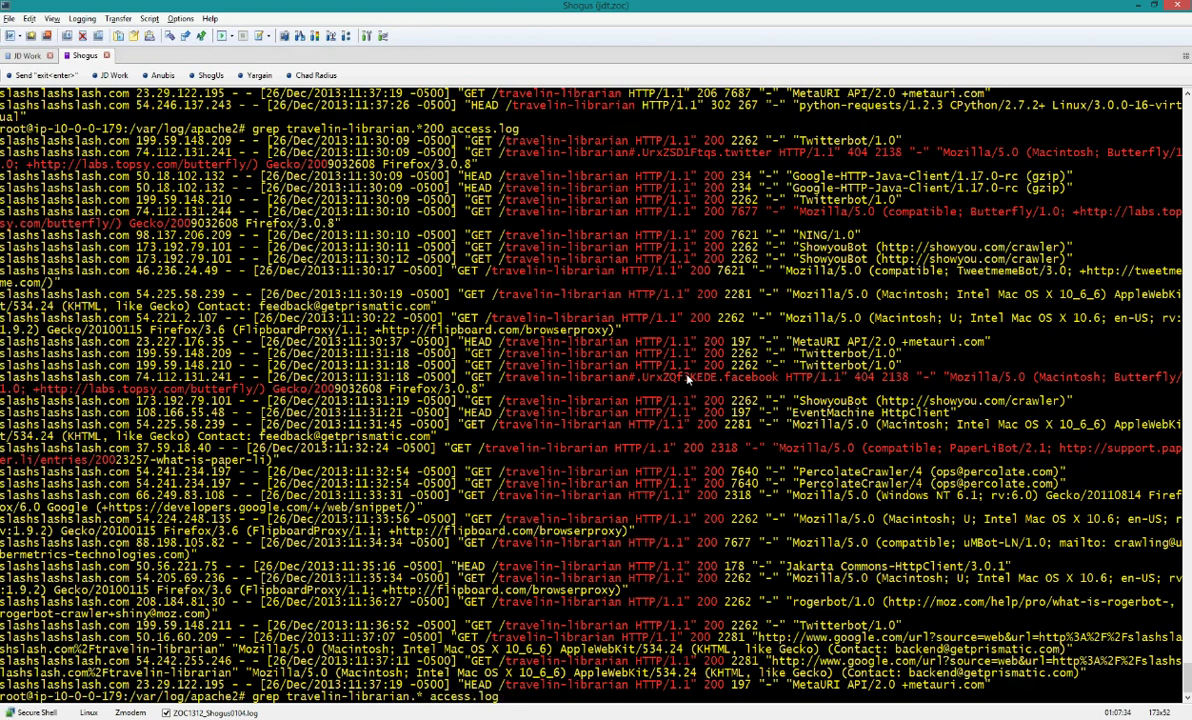
text(302)
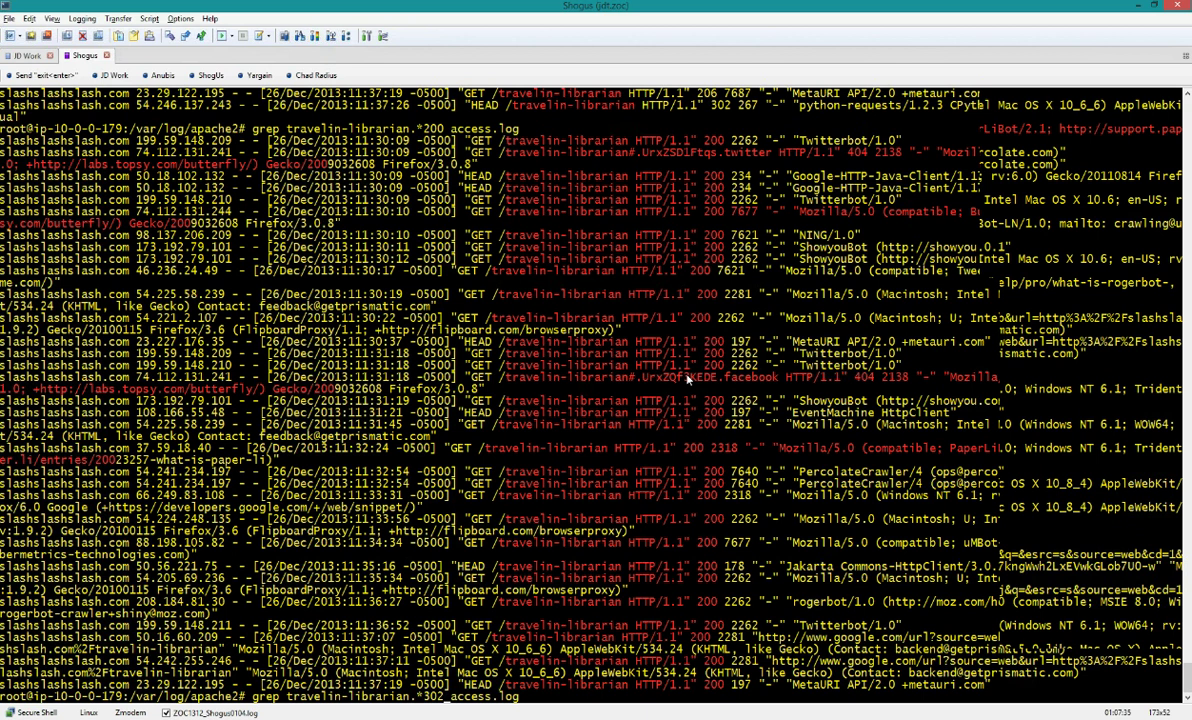
key(Return)
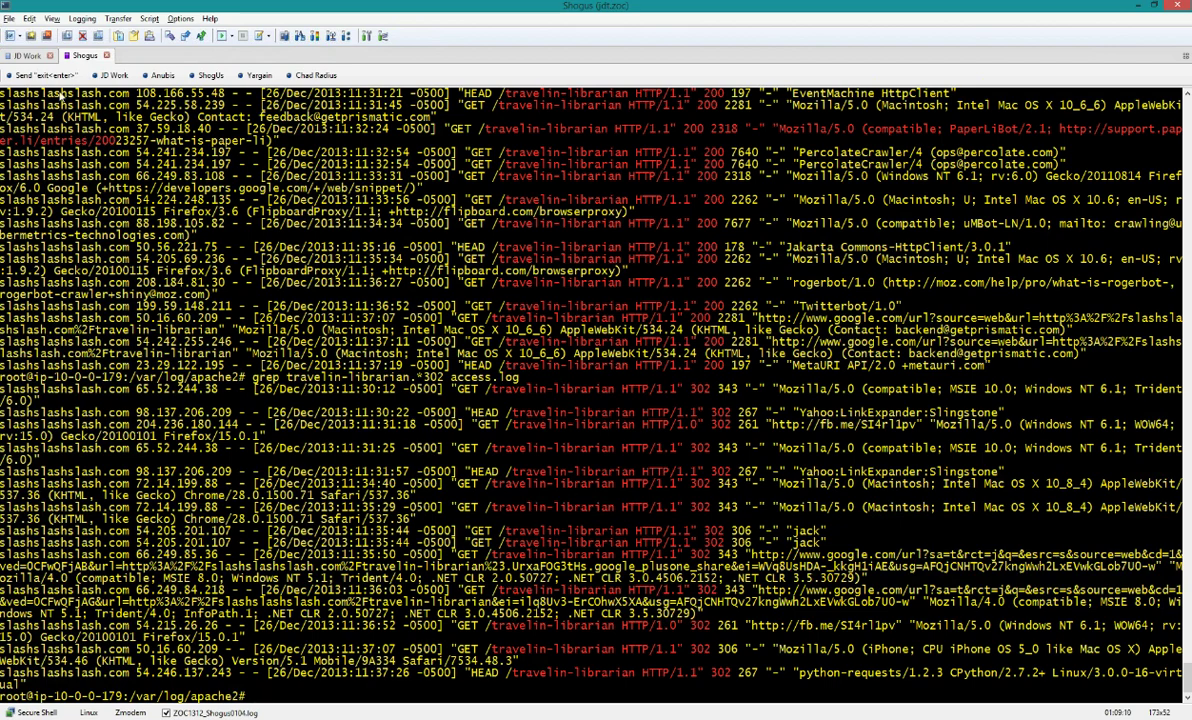
key(alt+Tab)
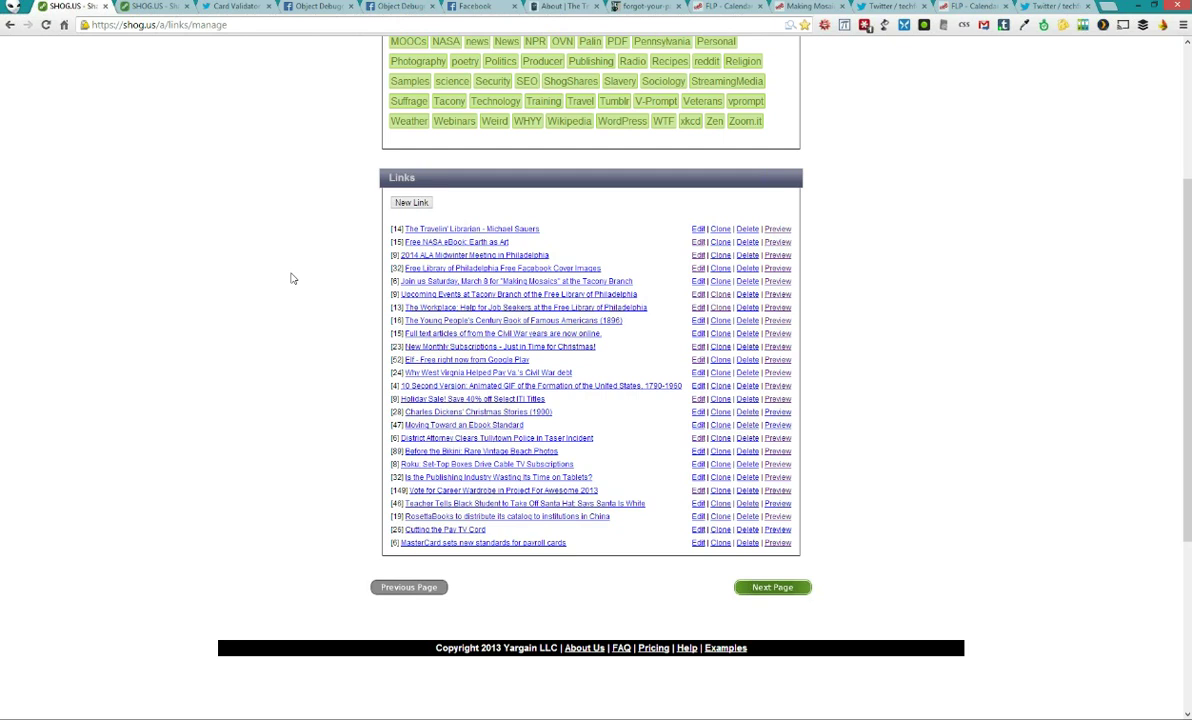
Clone The Travelin' Librarian link with slug dcj-fb, resubmitting the form after the error
click(721, 231)
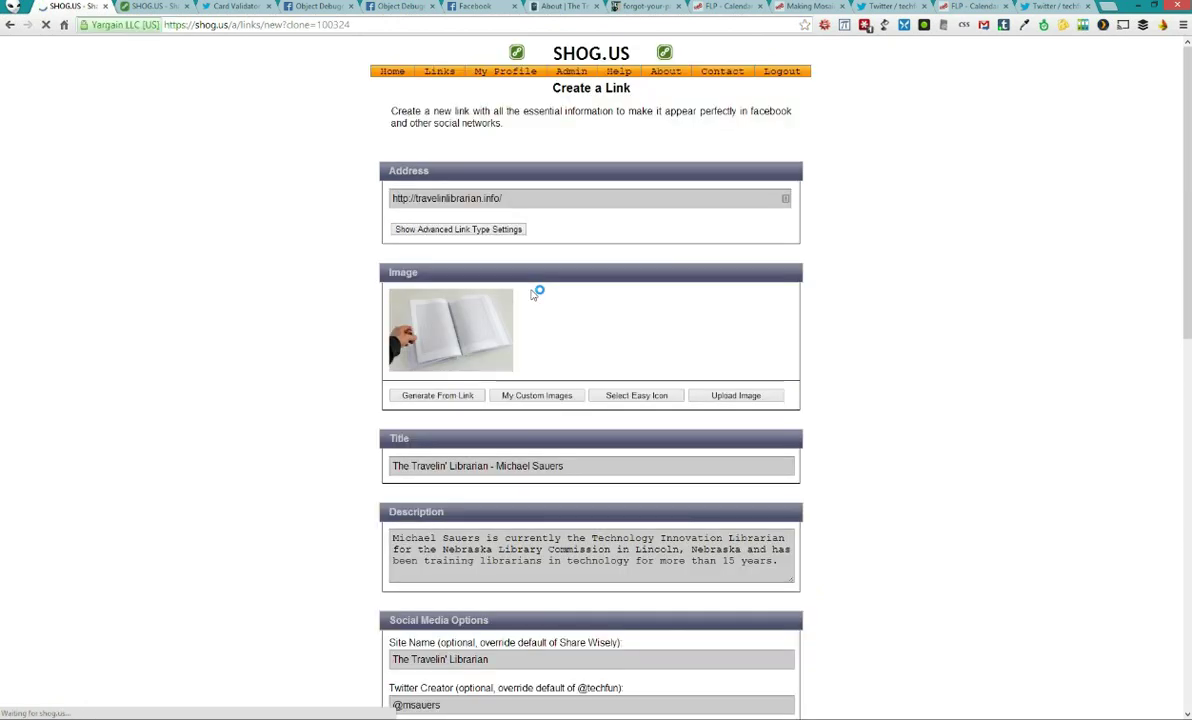
text(dcl-fb)
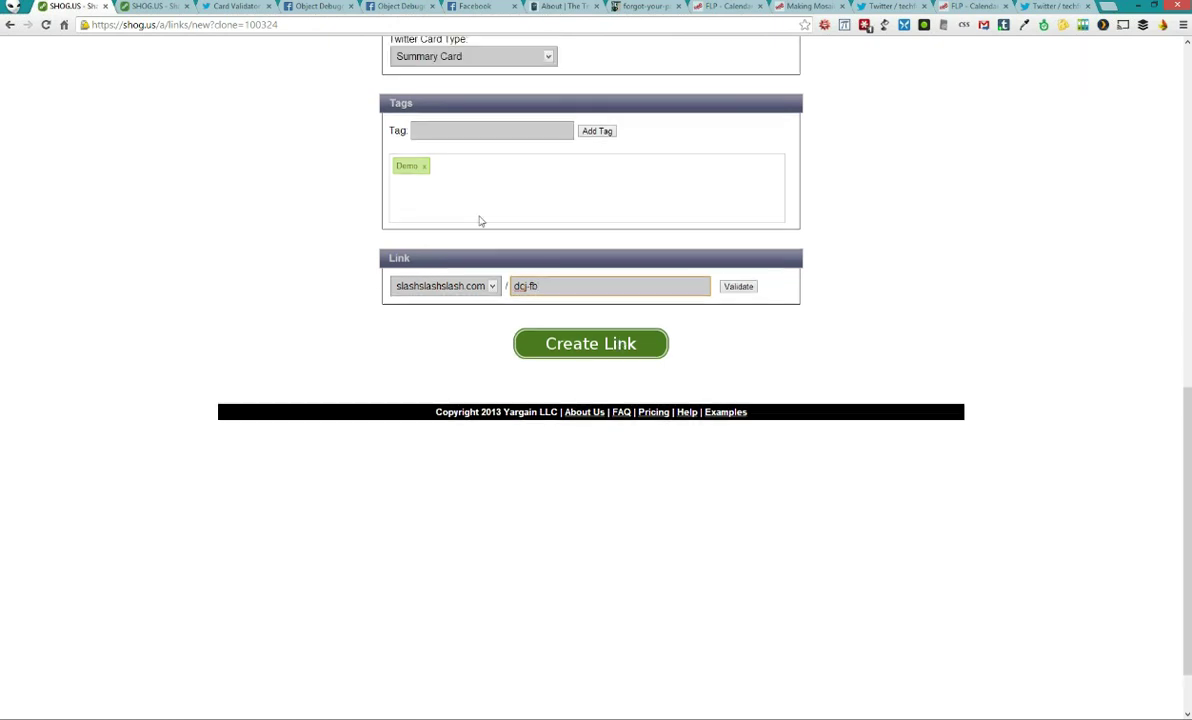
click(568, 346)
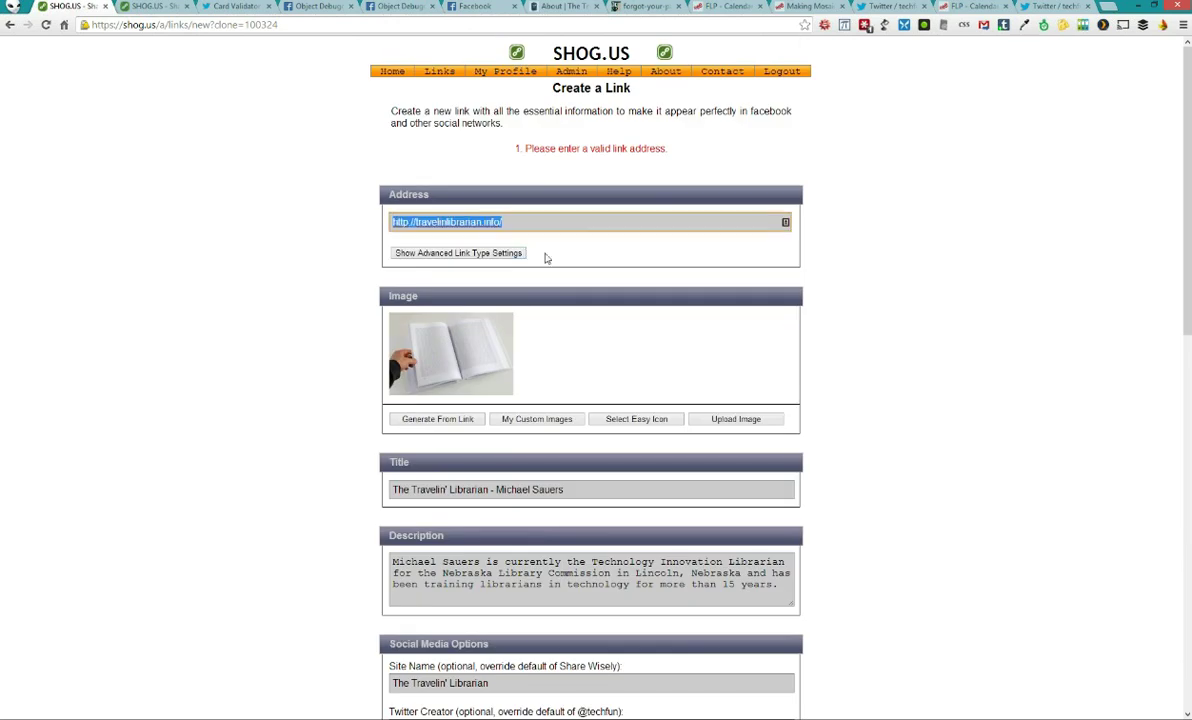
scroll(325, 269, down, 10)
click(588, 410)
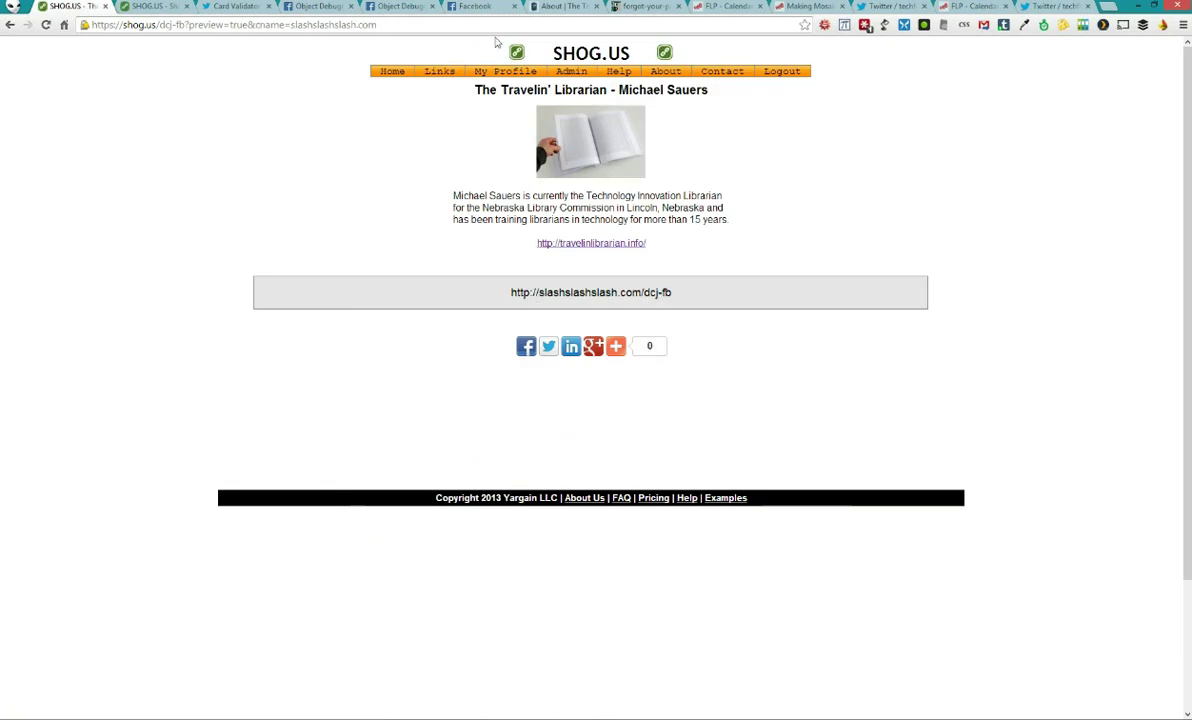
Open Manage My Links and expand both Travelin' Librarian links, with 14 and 0 clicks
mouse_move(440, 72)
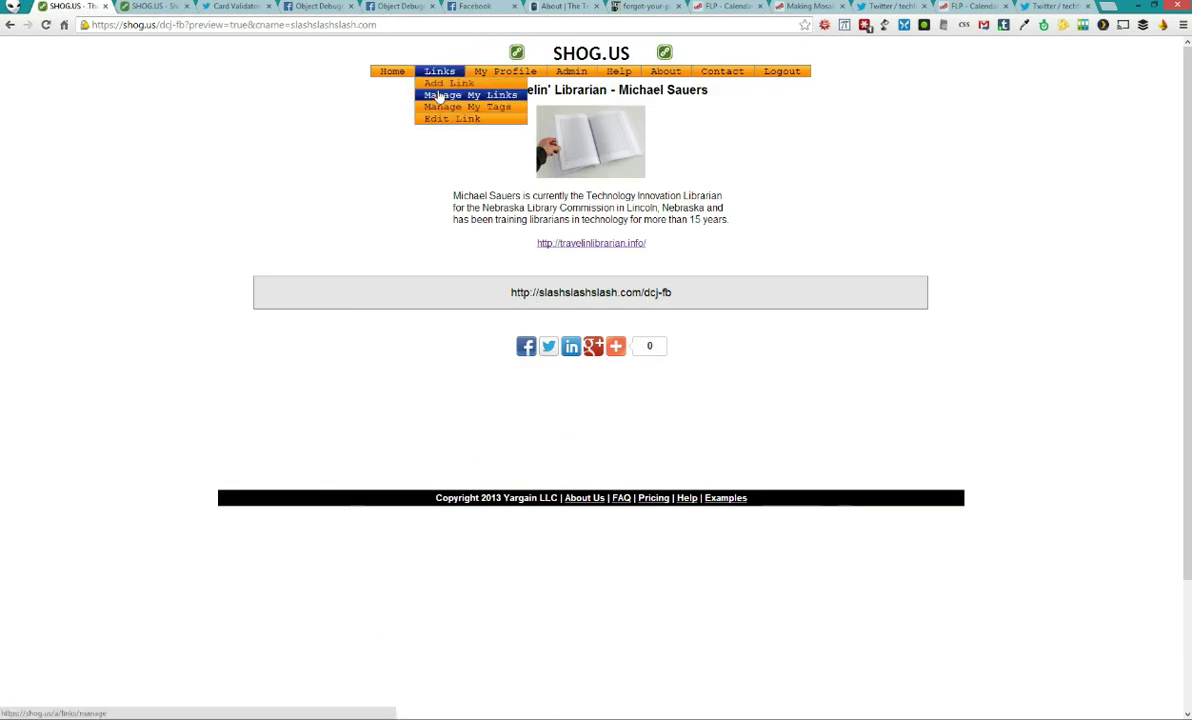
click(439, 95)
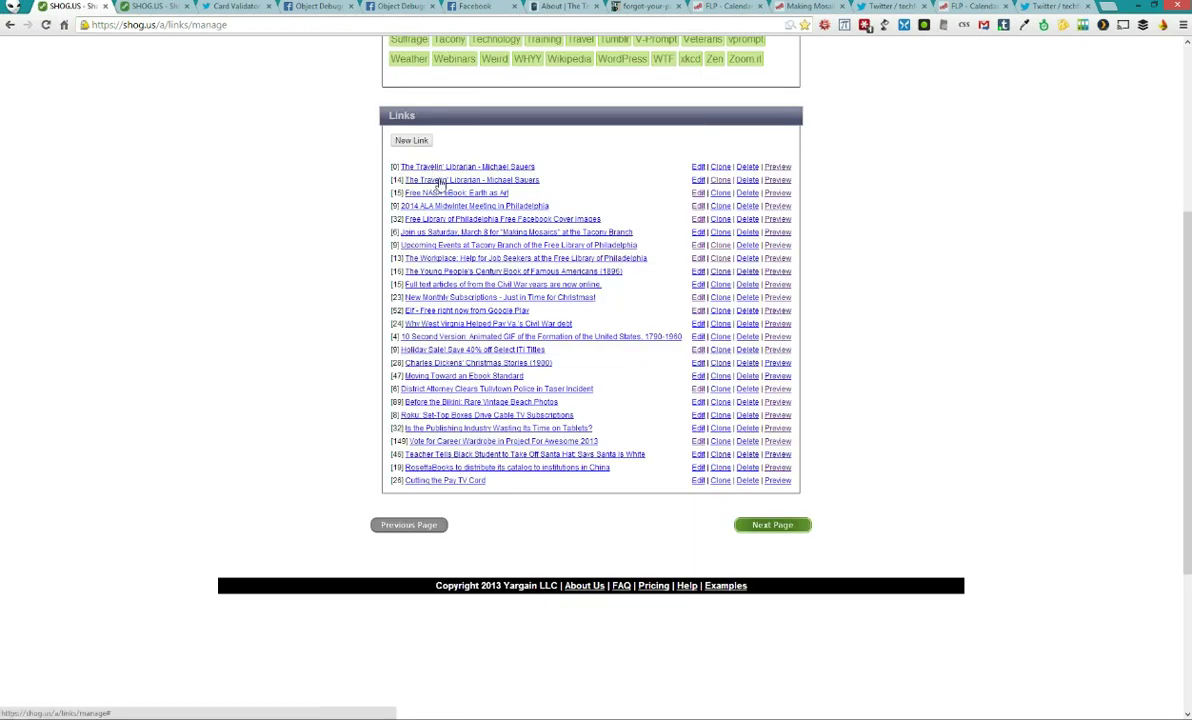
click(416, 180)
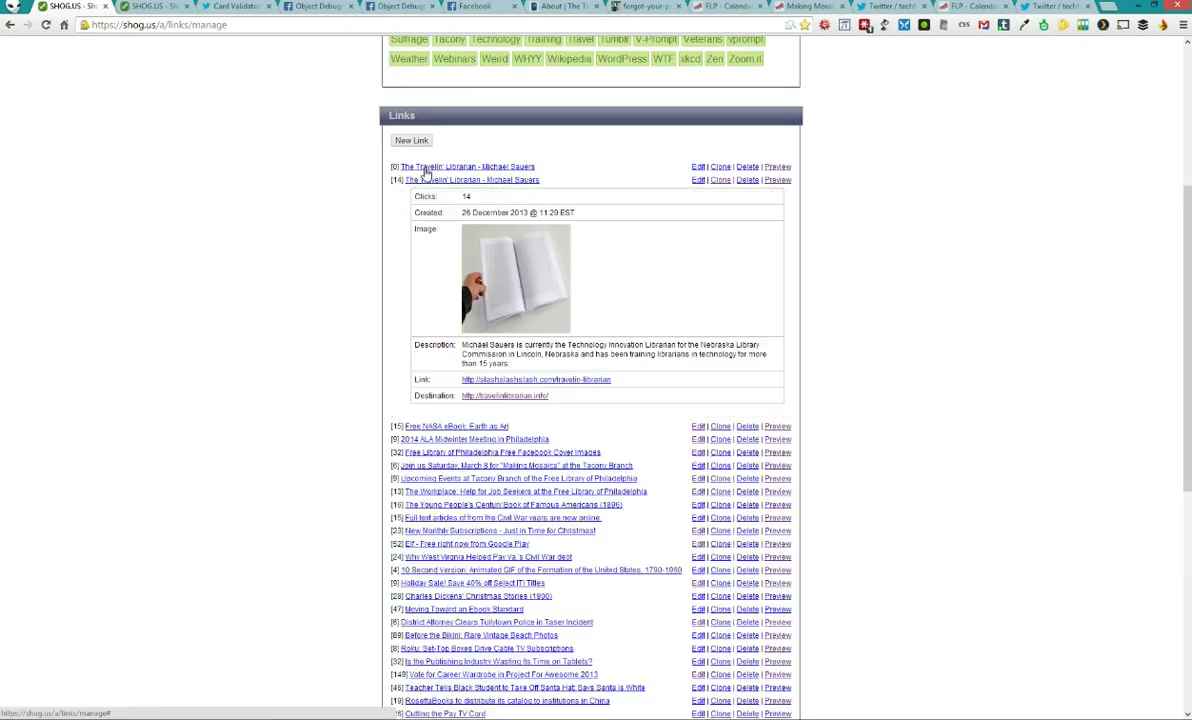
click(428, 167)
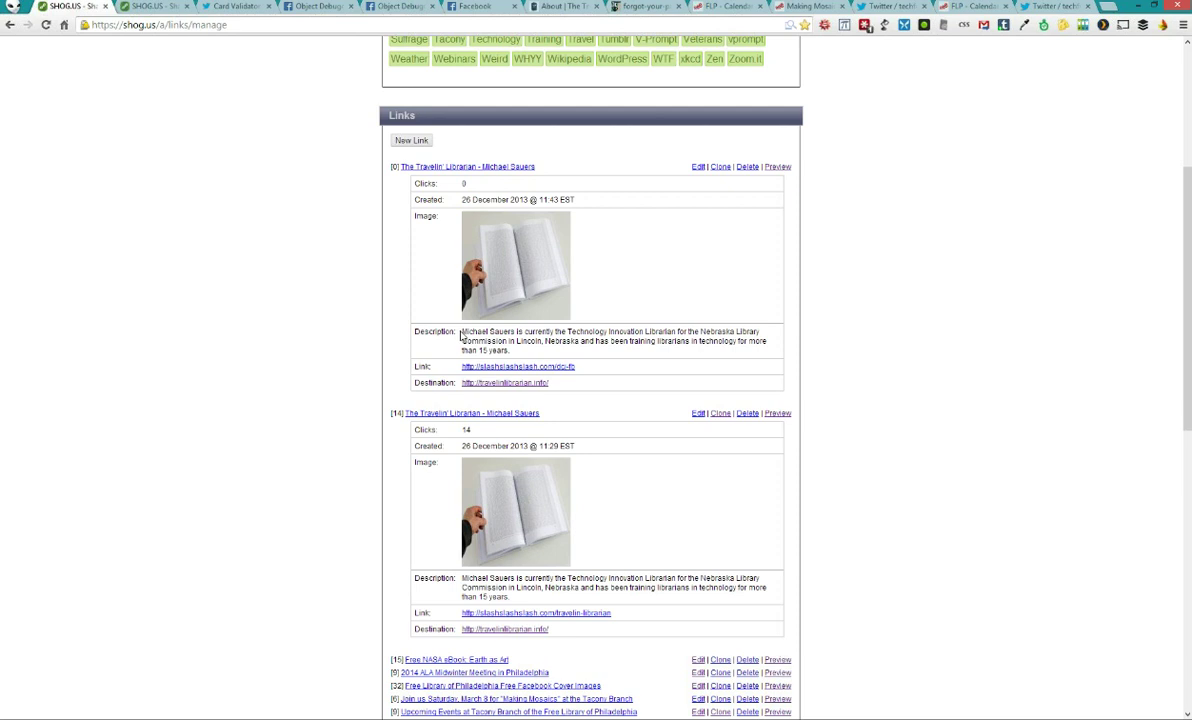
triple_click(531, 349)
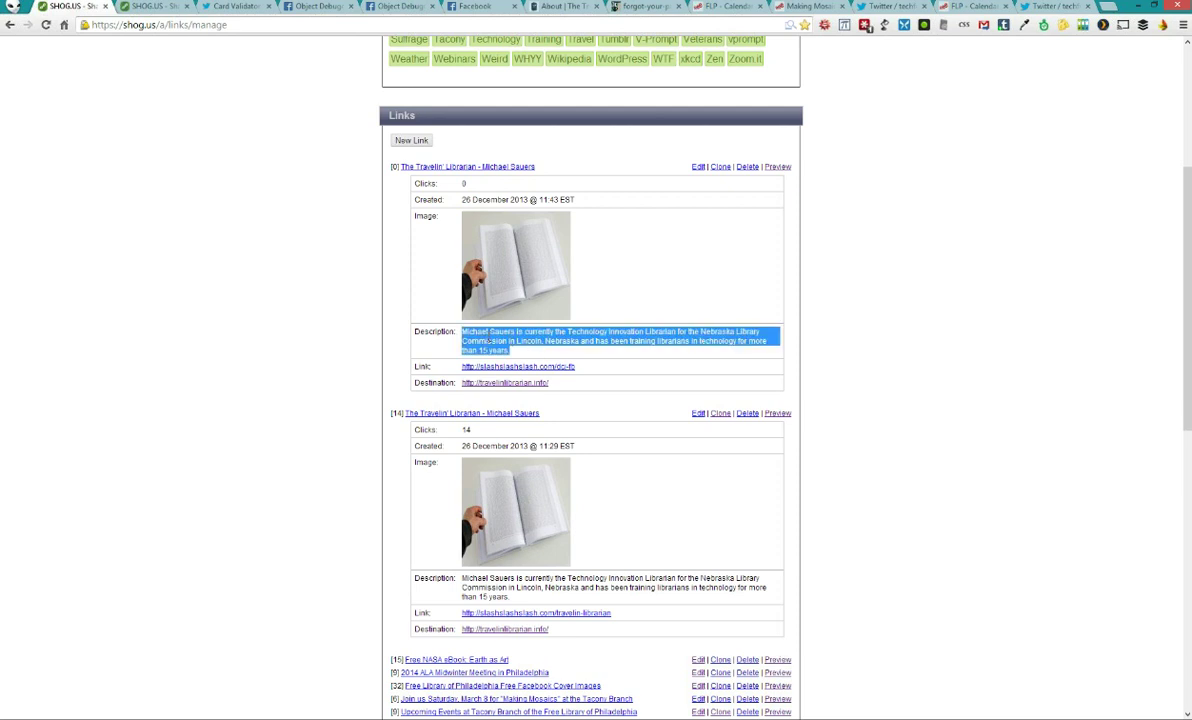
click(492, 341)
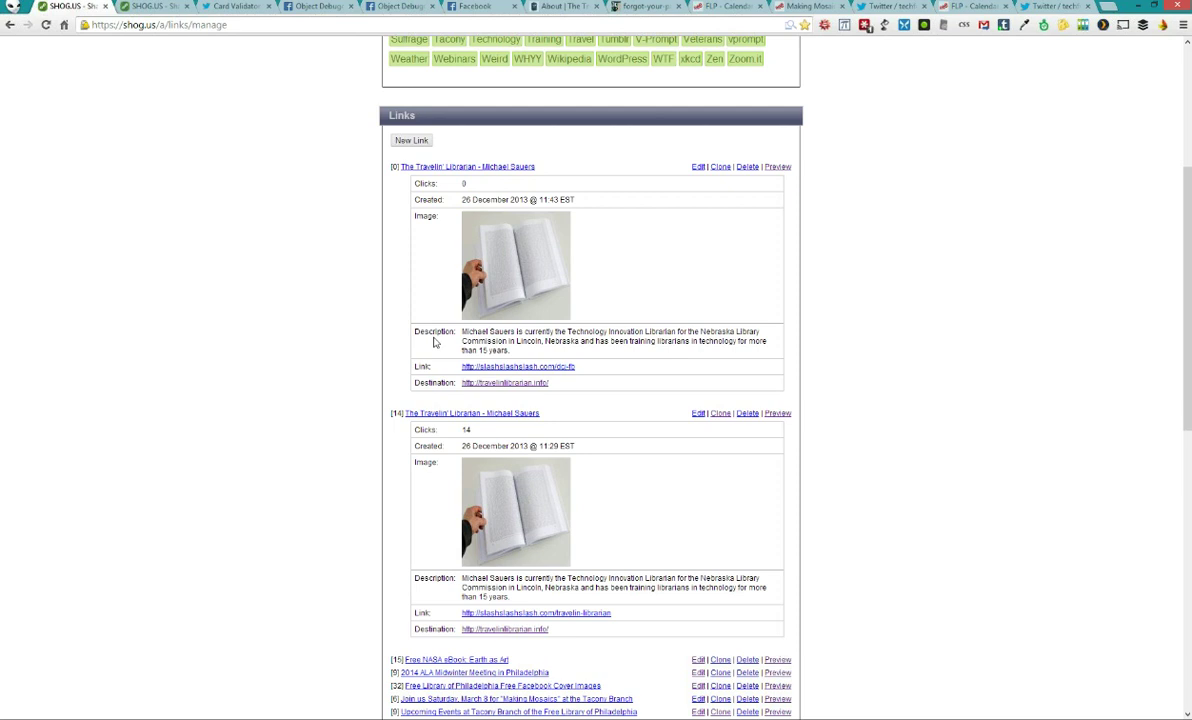
click(490, 167)
Collapse the detail panel of the original Travelin' Librarian link, the one with 14 clicks
click(451, 181)
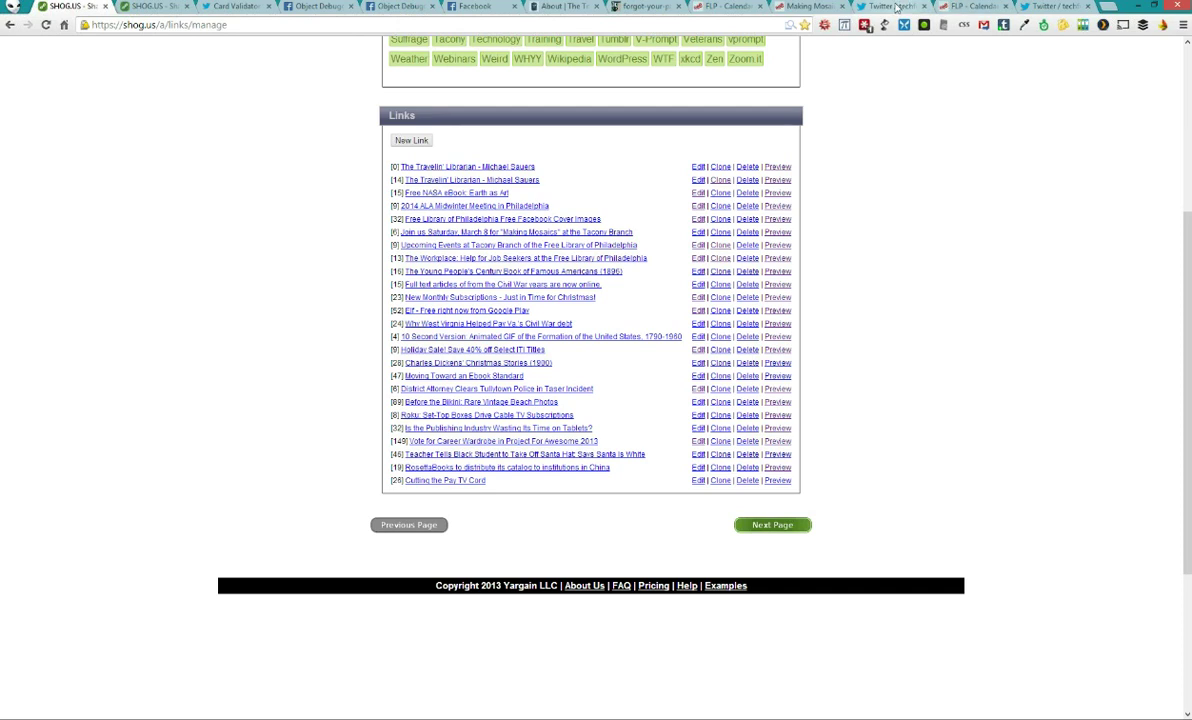
Reload the Travelin' Librarian tweet to refresh its card, and open the blog author's profile in a new tab
click(896, 7)
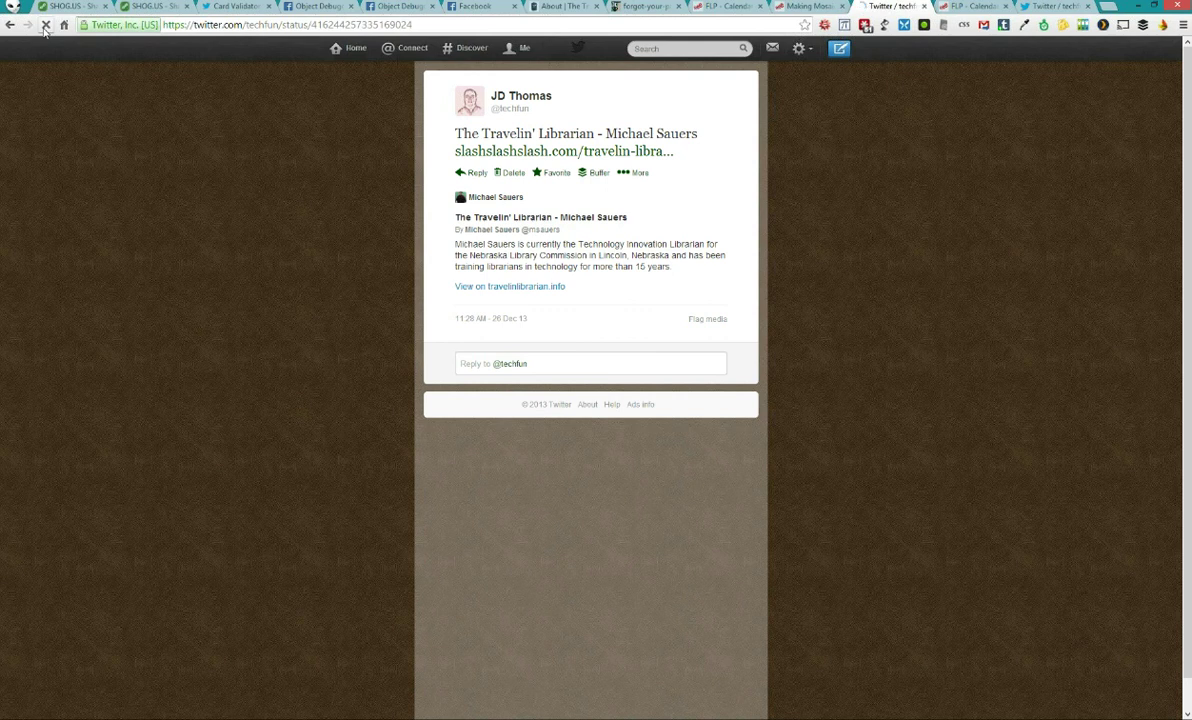
click(45, 26)
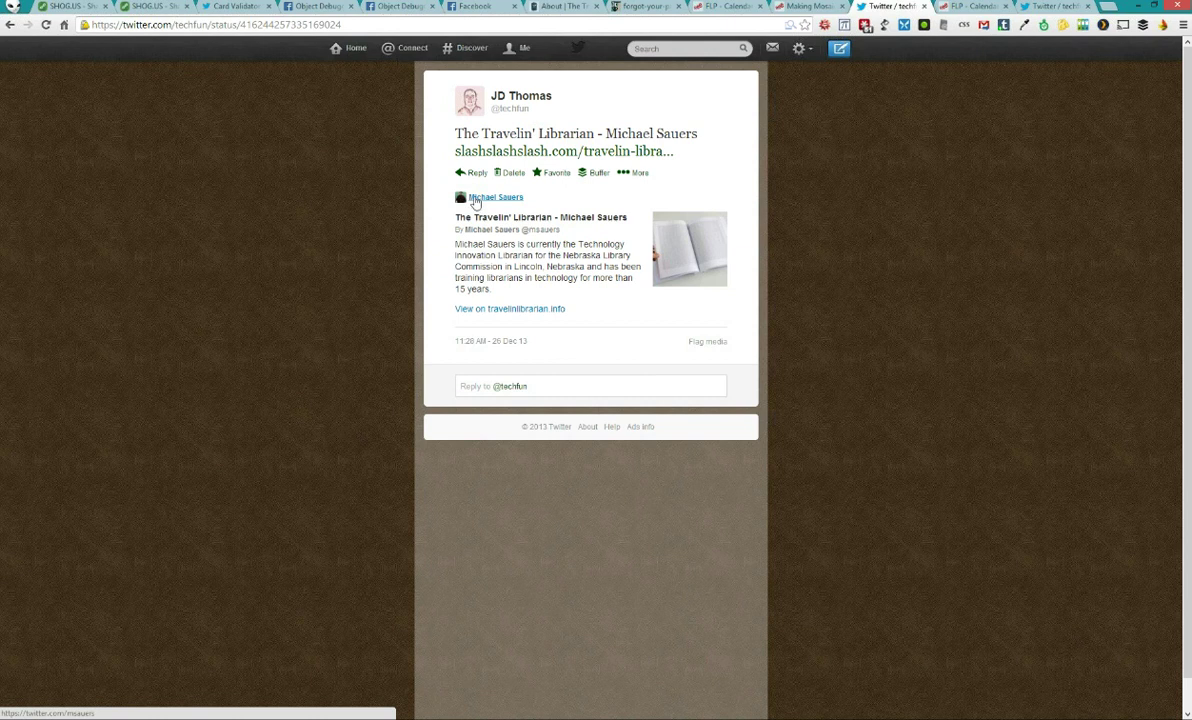
middle_click(475, 200)
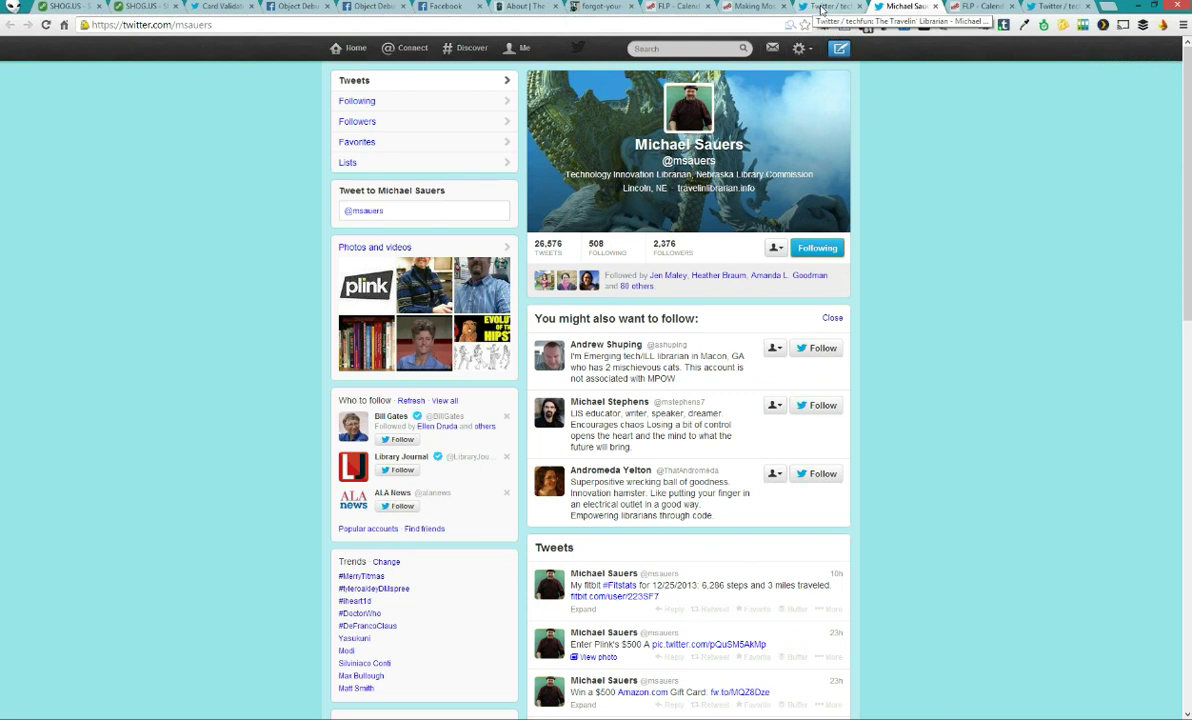
From the tweet card, follow 'View on travelinlibrarian.info' to the blog homepage
click(825, 7)
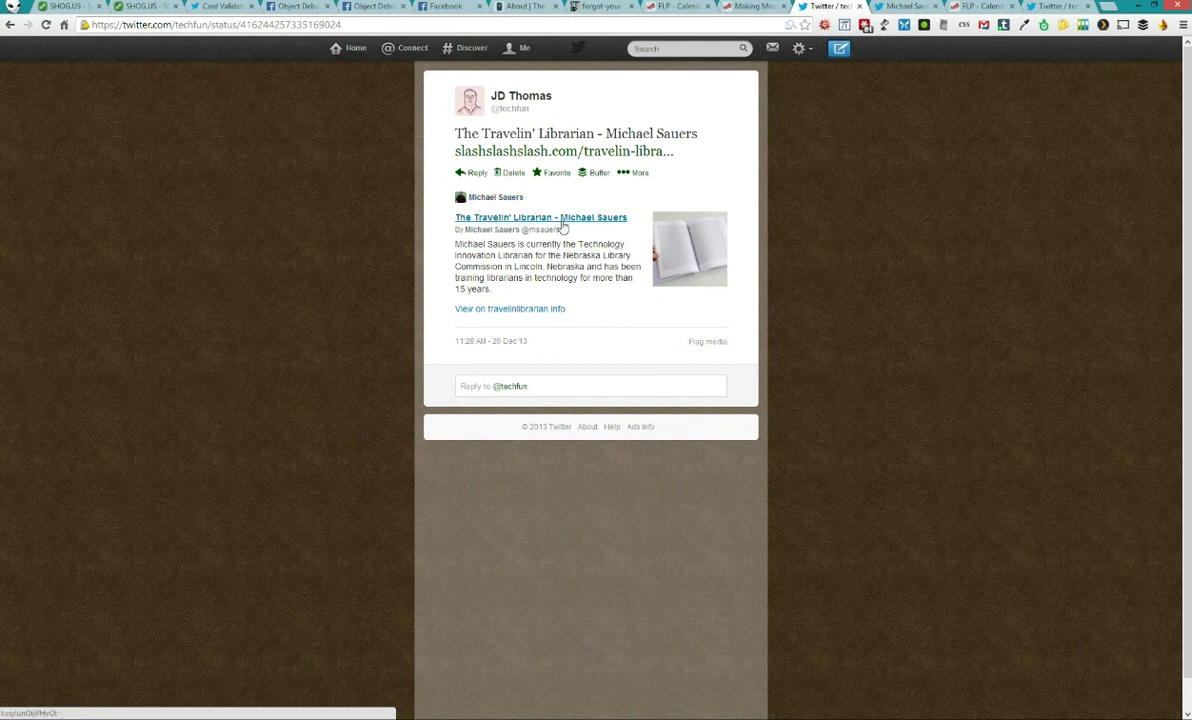
click(497, 310)
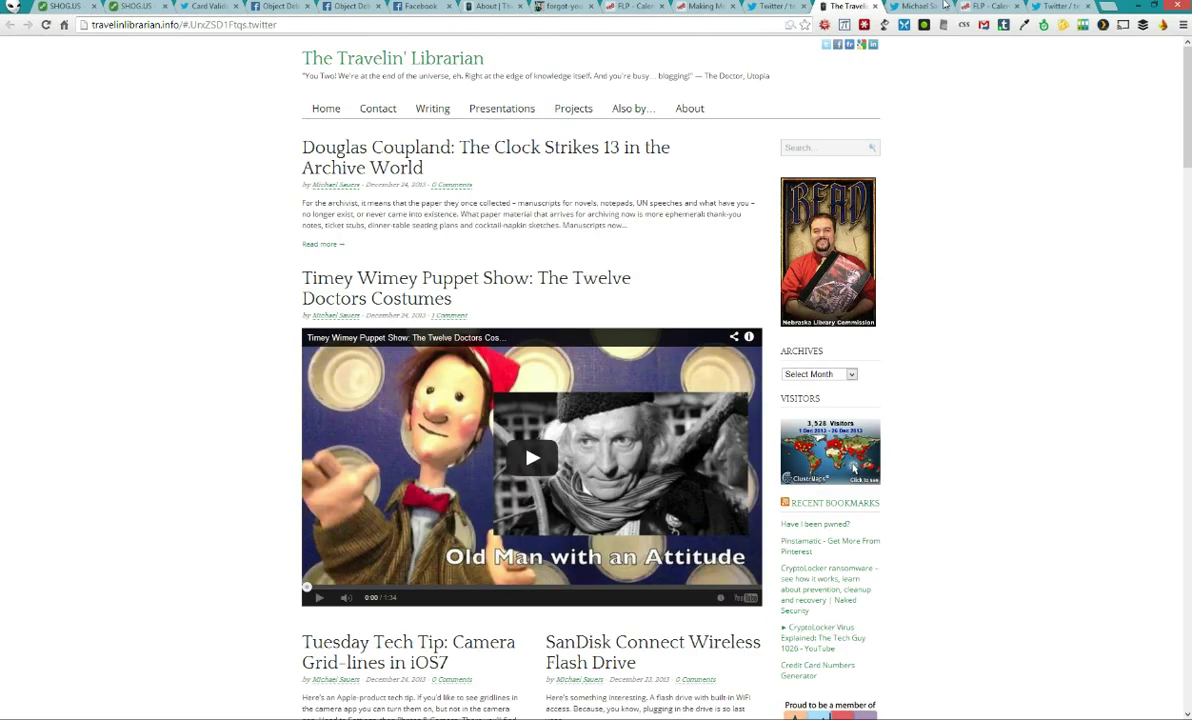
Go back to the Twitter tab showing the Travelin' Librarian tweet
click(770, 6)
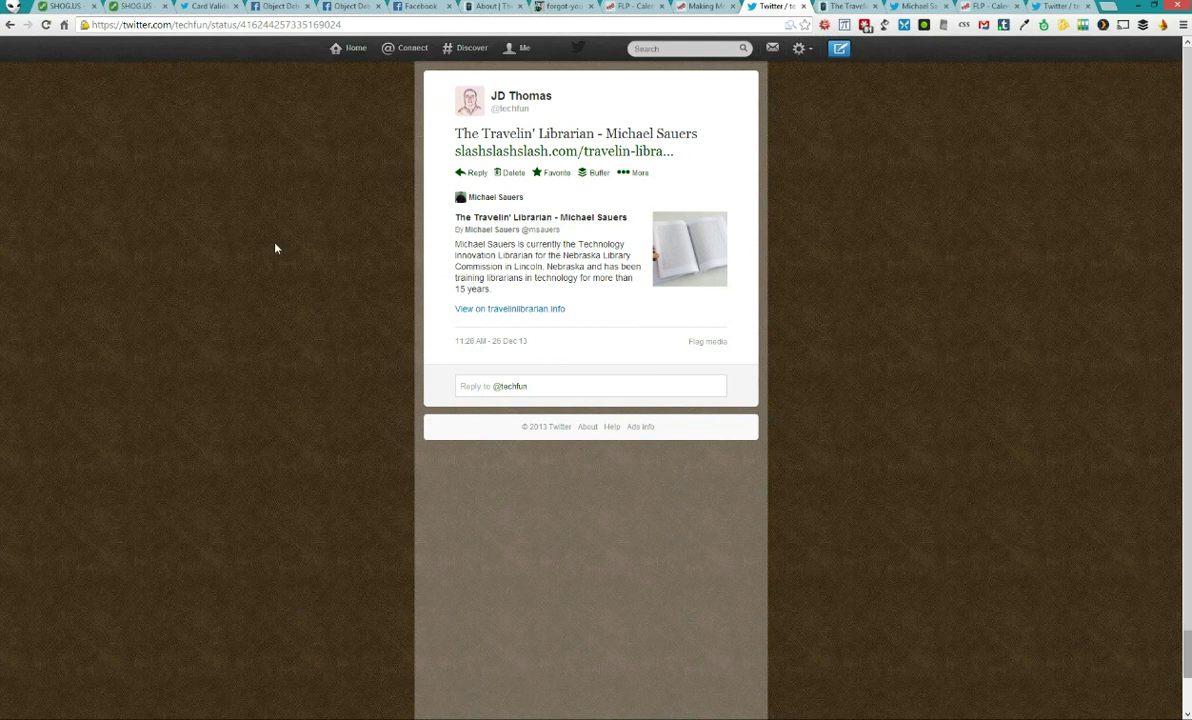
Leave the tweet for the main Twitter page, then bring the ZOC terminal session forward
click(350, 50)
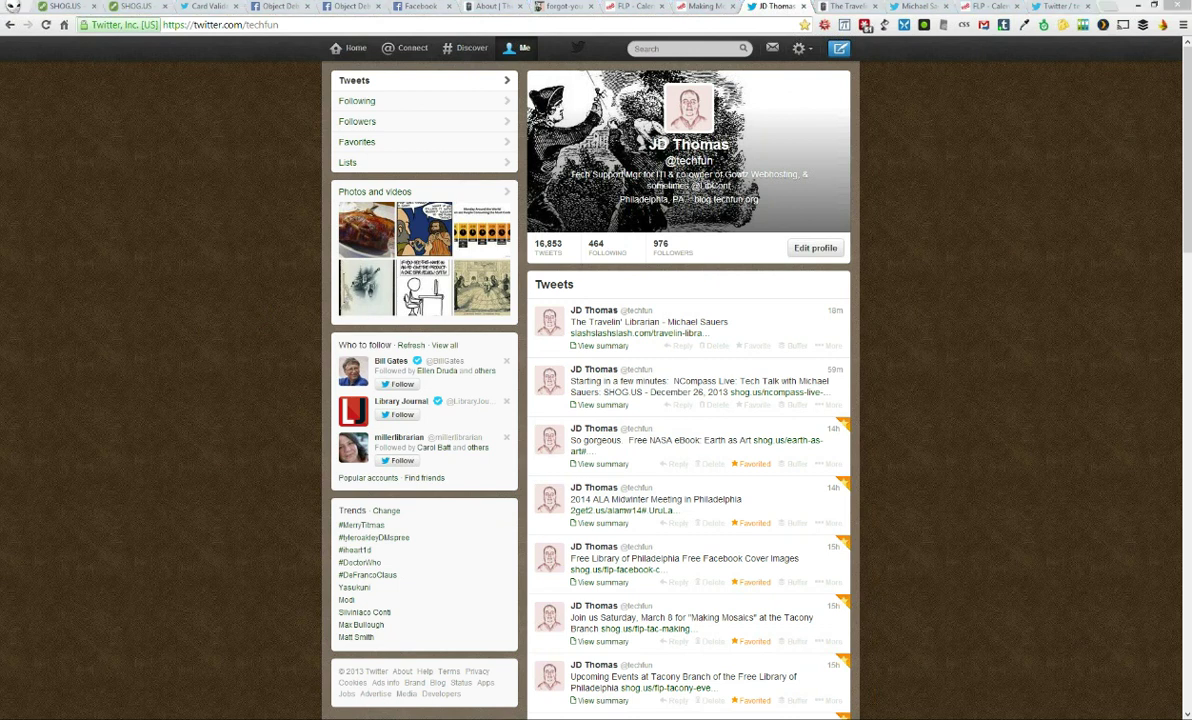
key(alt+Tab)
Clear the stray 'sh' at the prompt and end the shell session with exit
text(sh)
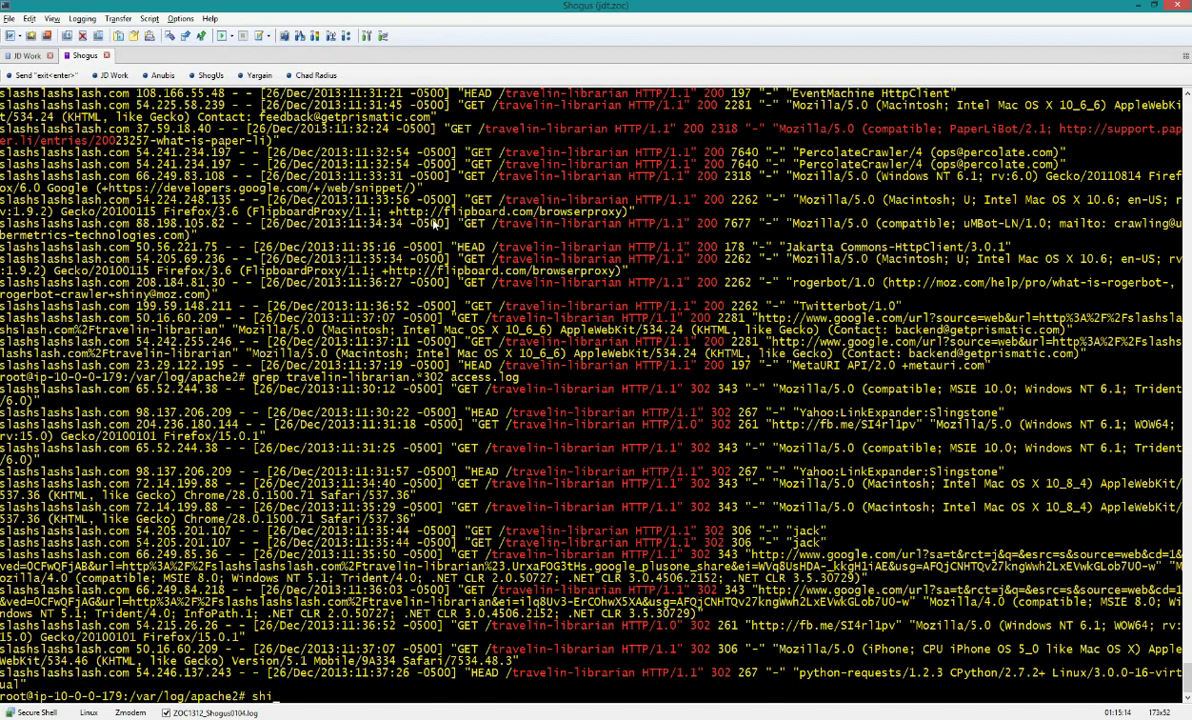
key(BackSpace)
key(BackSpace)
key(alt+Tab)
key(alt+Tab)
text(exit)
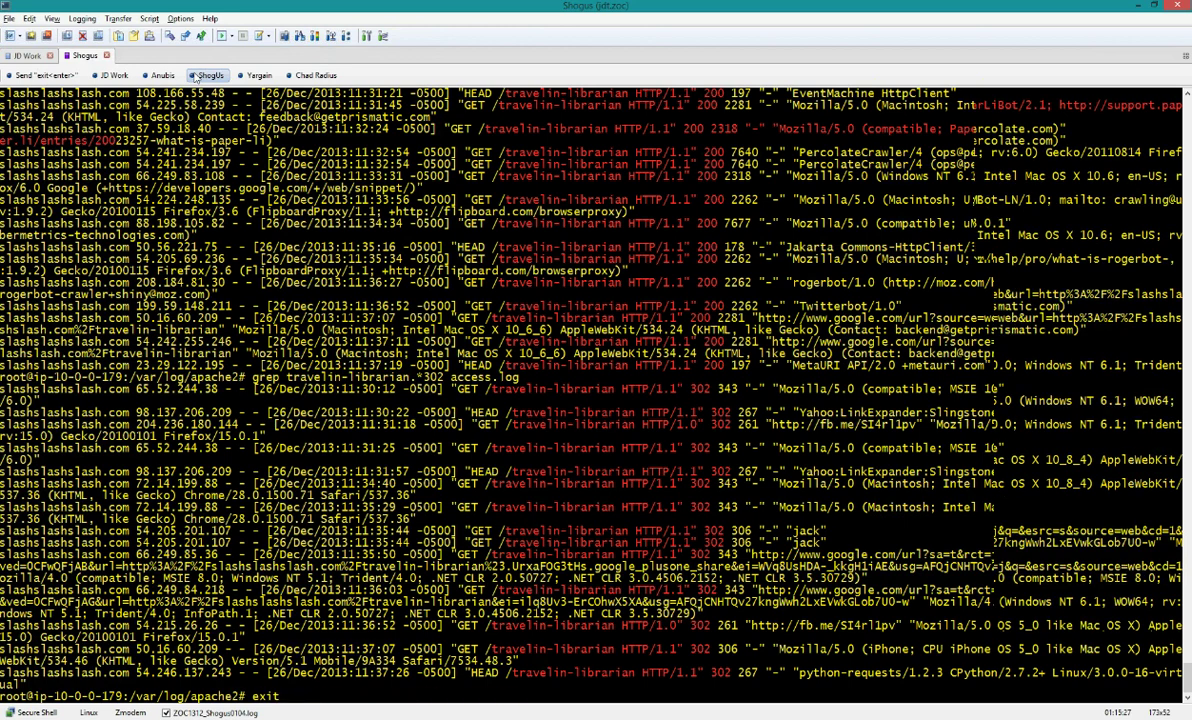
key(Return)
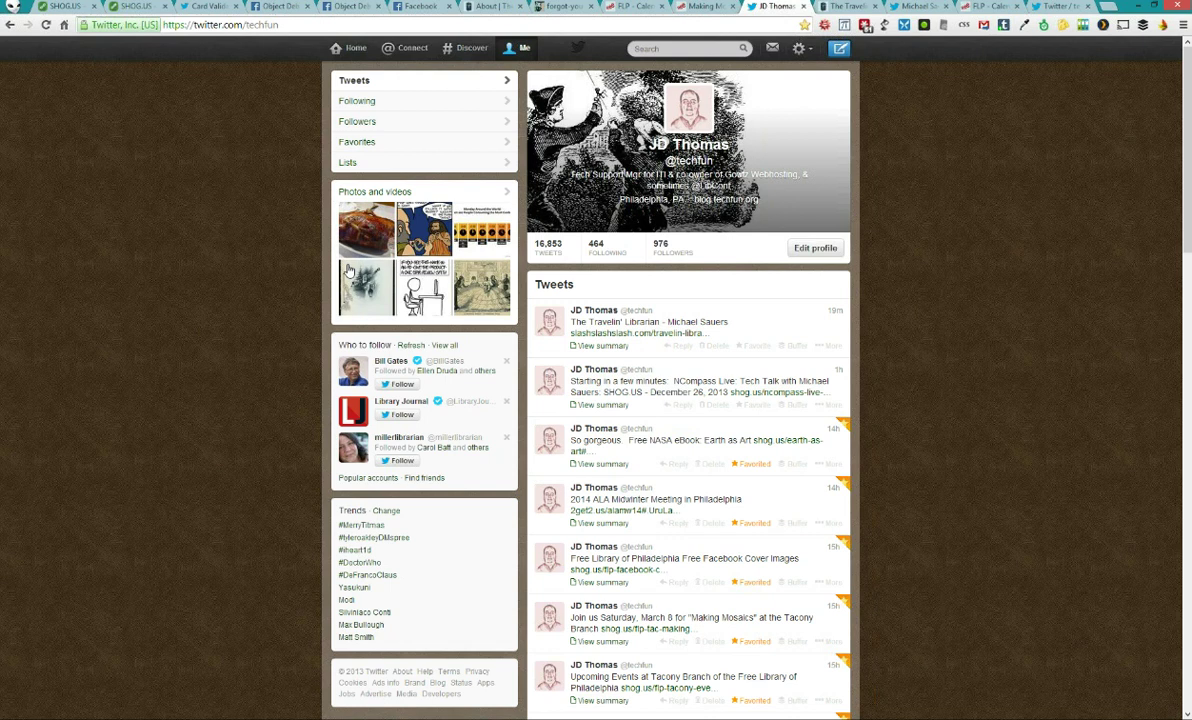
Cycle past the page-source window to the Chrome window showing the Facebook post
key(alt+Tab)
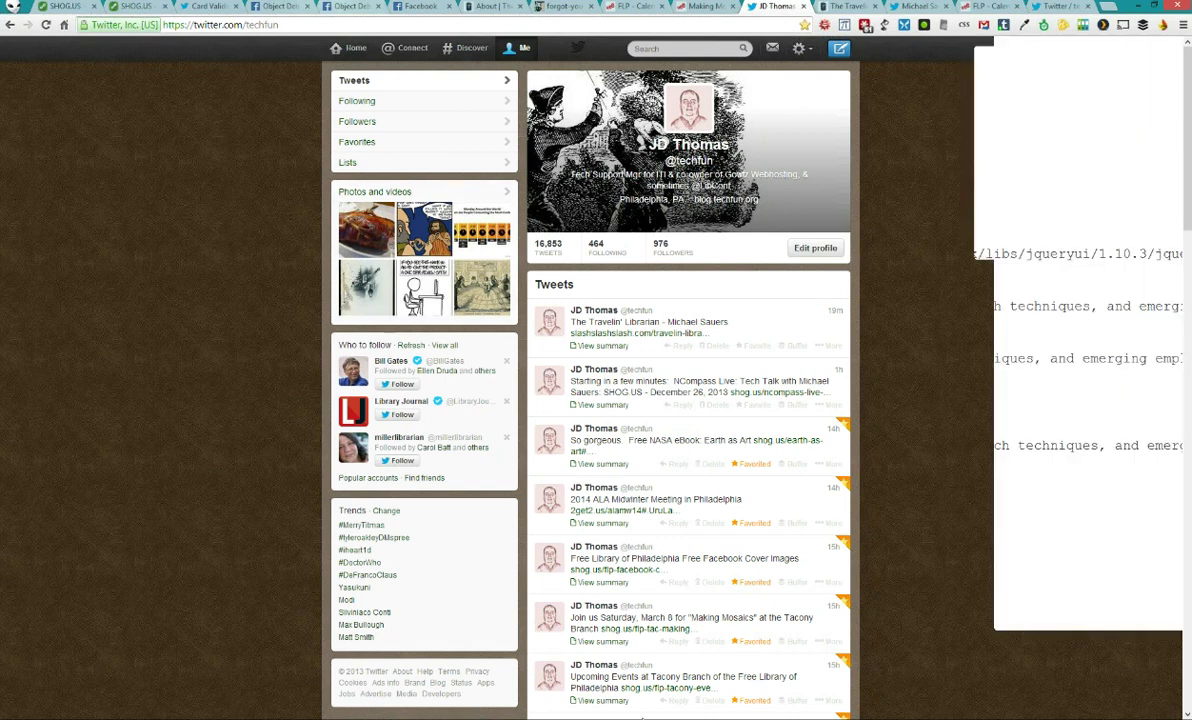
key(alt+Tab)
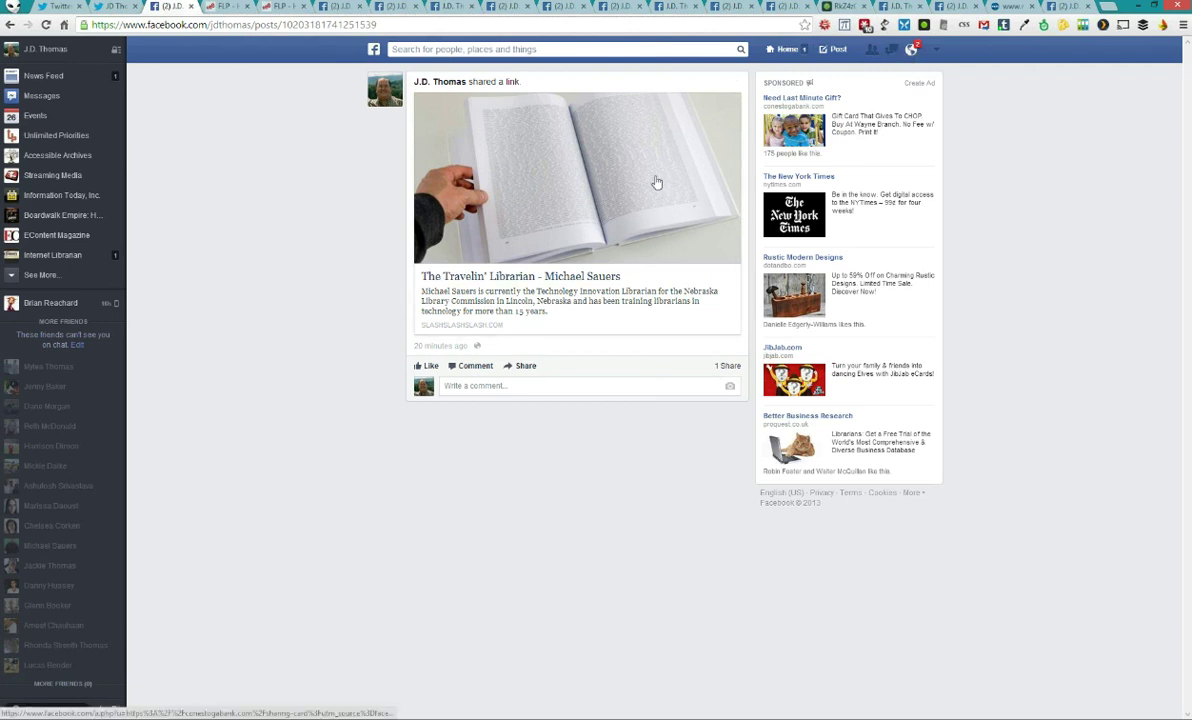
click(335, 10)
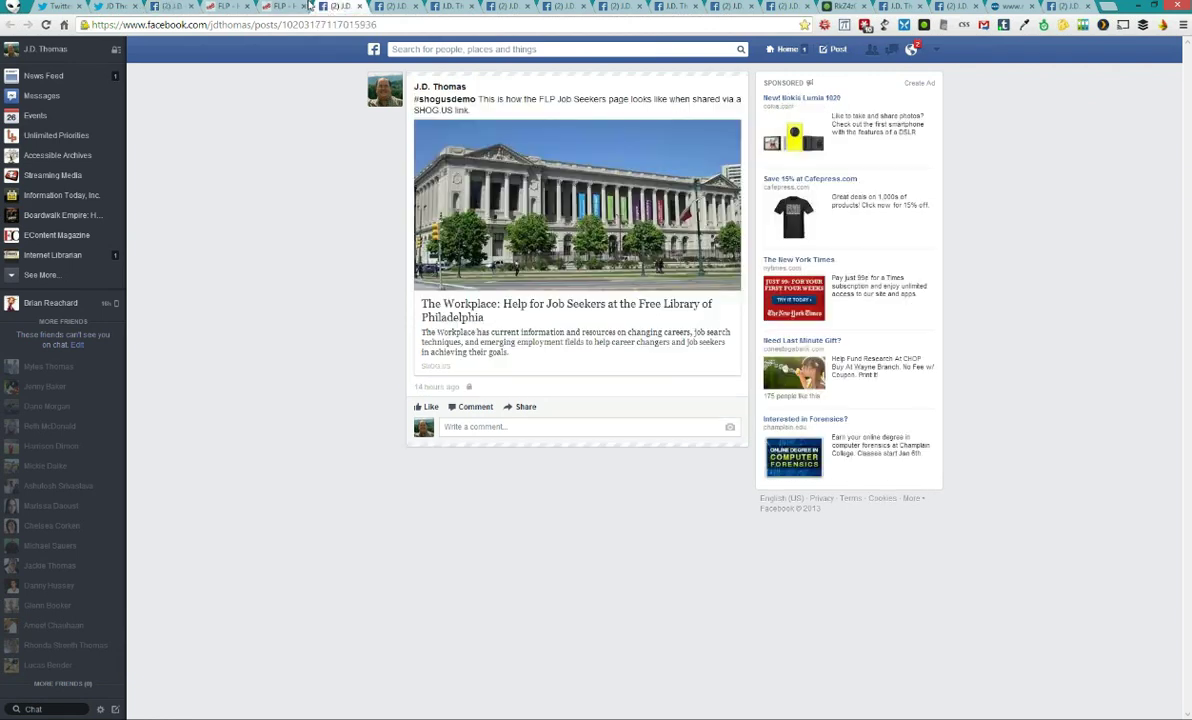
click(170, 7)
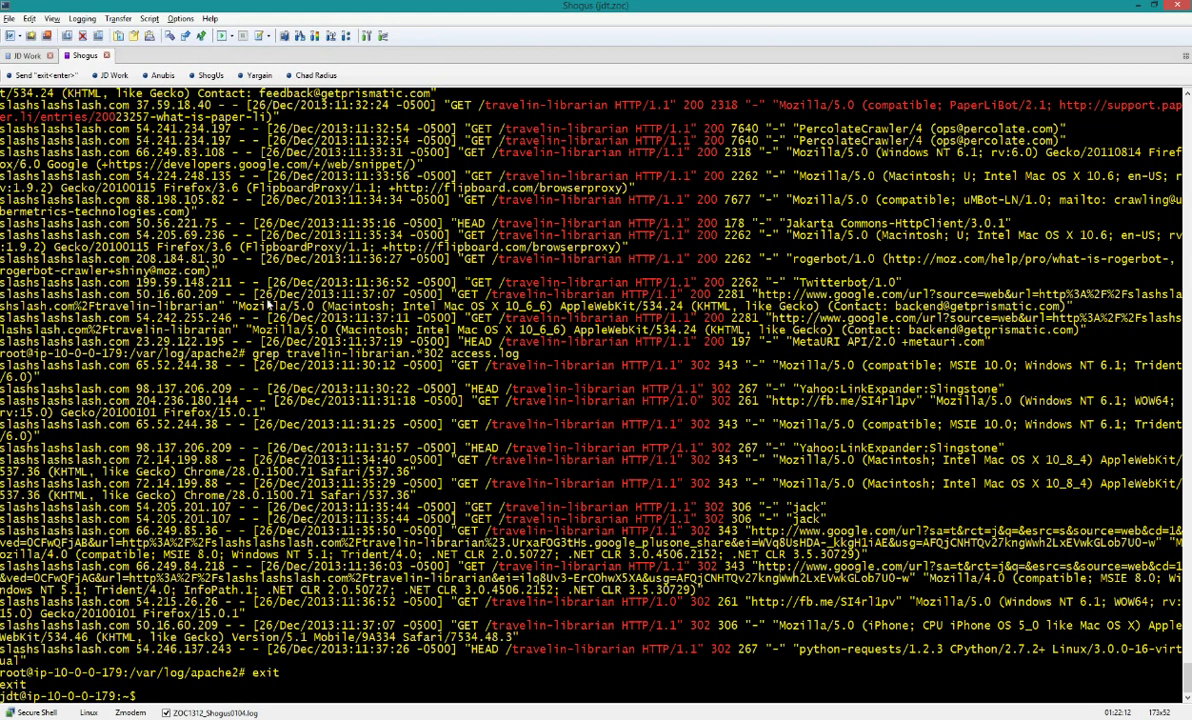
In the JD Work session, log into the websites server with sshwebsites
click(22, 57)
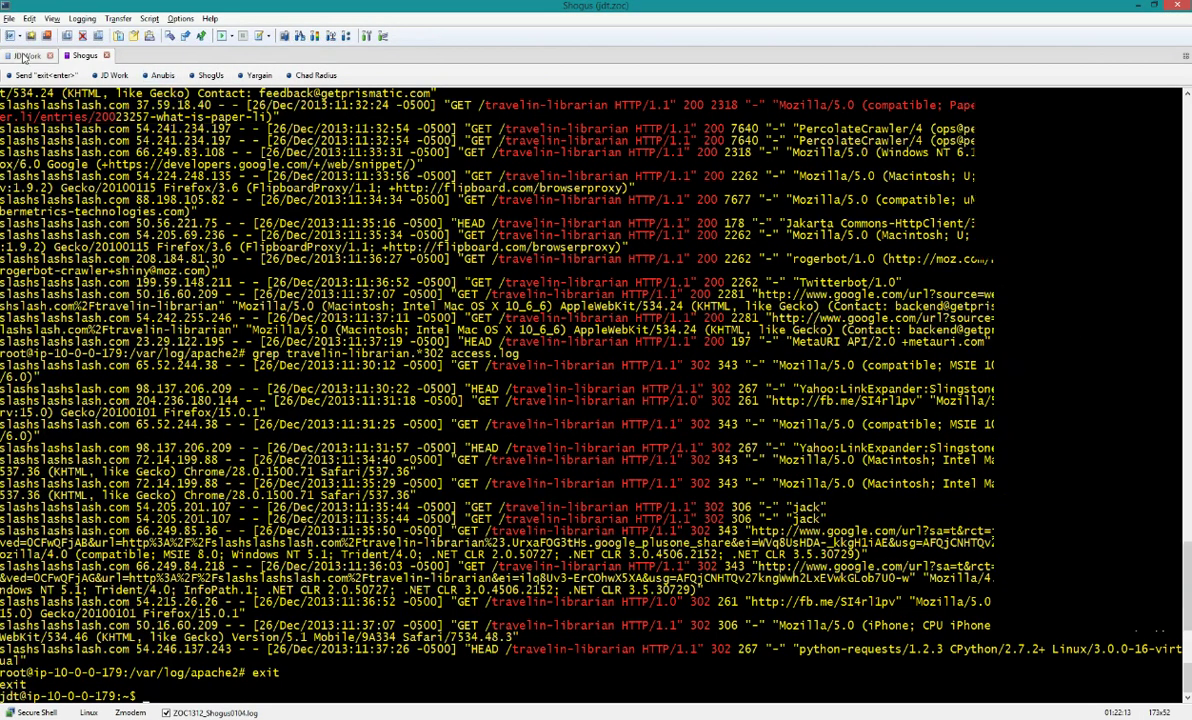
text(sshwebsites)
key(Return)
Change into onlinevideo.net/wordpress/ and prepare the command less .htaccess
text(cd /v)
key(BackSpace)
key(BackSpace)
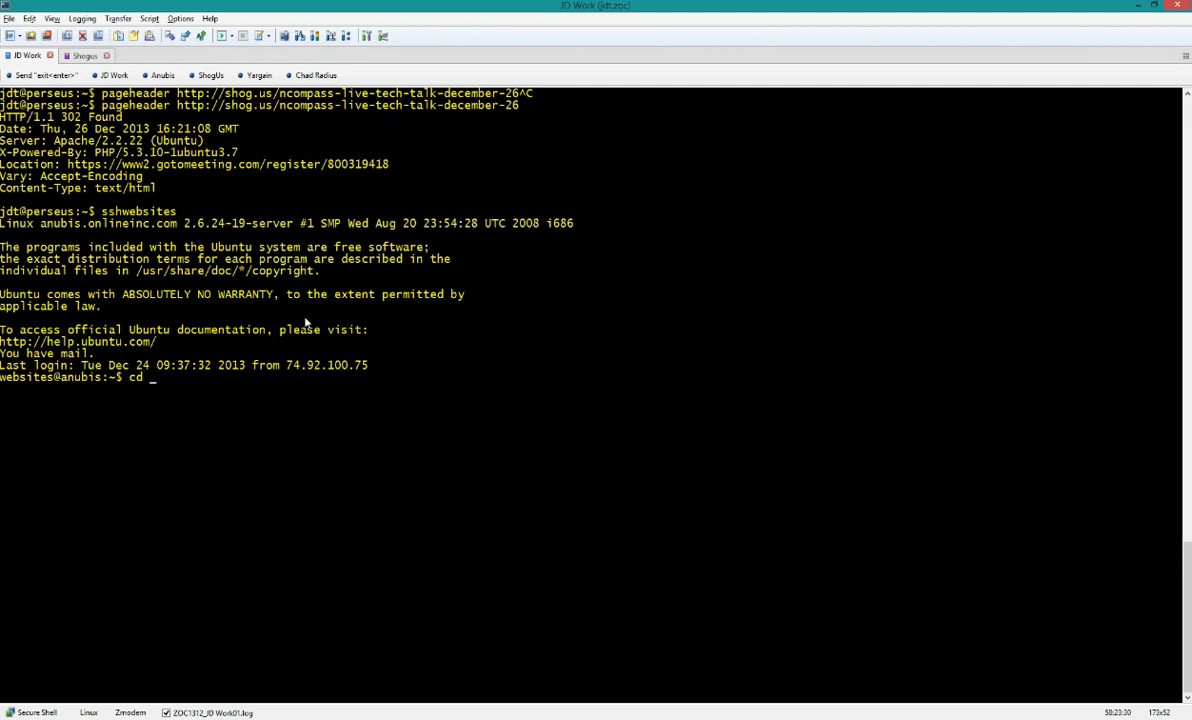
text(online)
key(Tab)
text(wo)
key(Tab)
key(Return)
text(less .ht)
key(Tab)
Page through .htaccess in less, covering the W3TC, exploit and IP deny rules, then quit
key(Return)
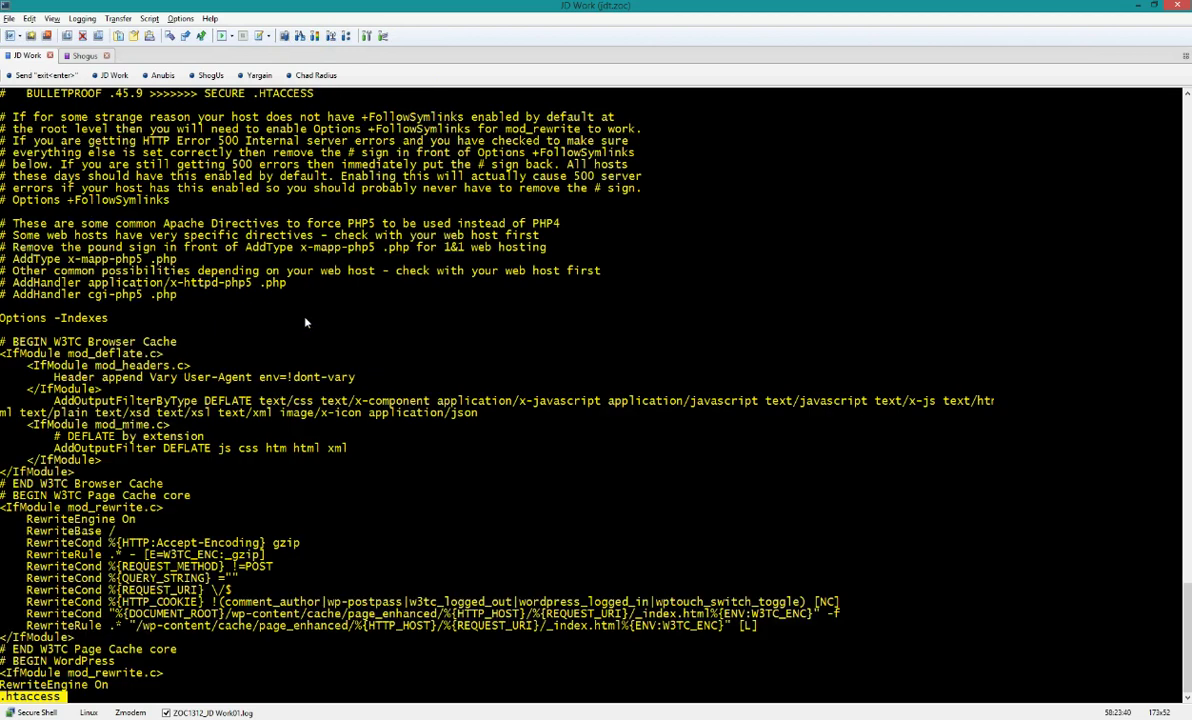
key(space)
key(space)
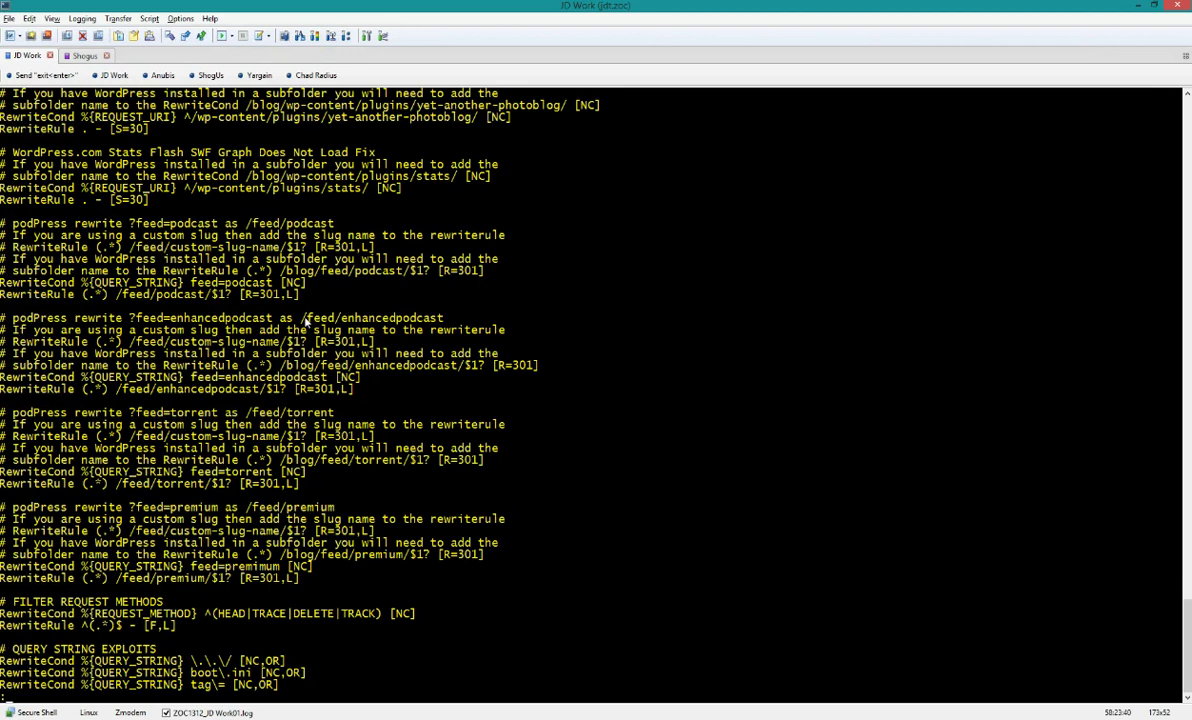
key(space)
key(b)
key(b)
key(b)
key(space)
key(space)
key(space)
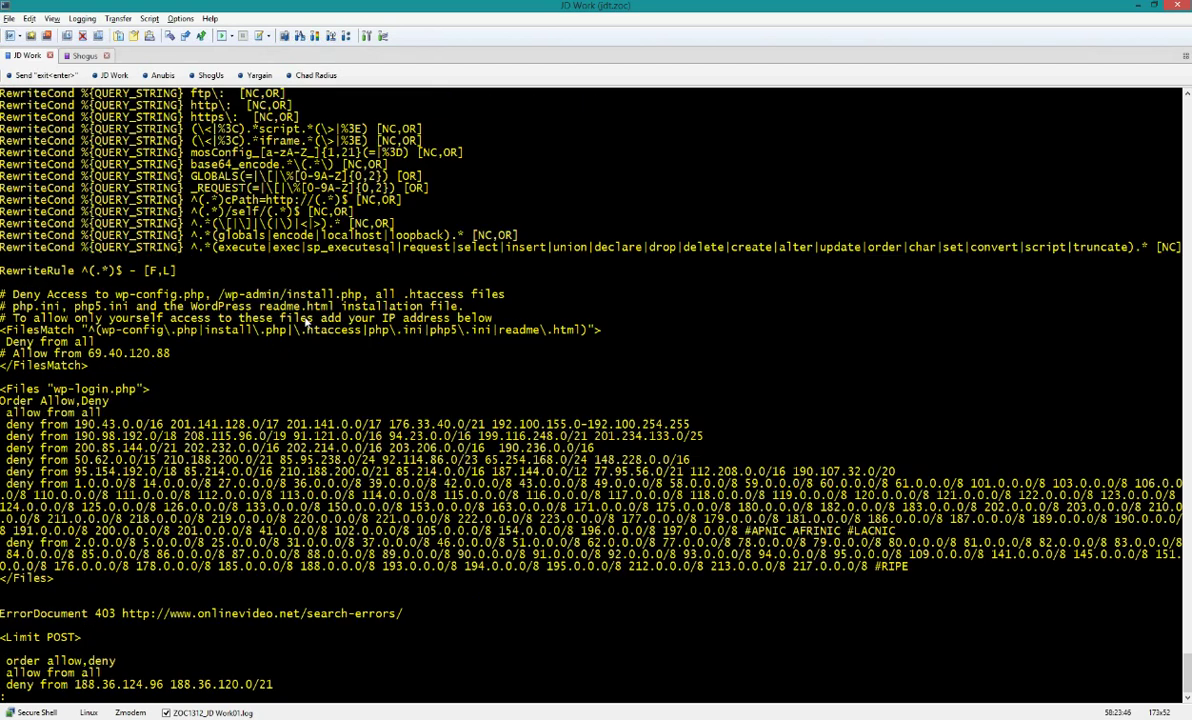
key(b)
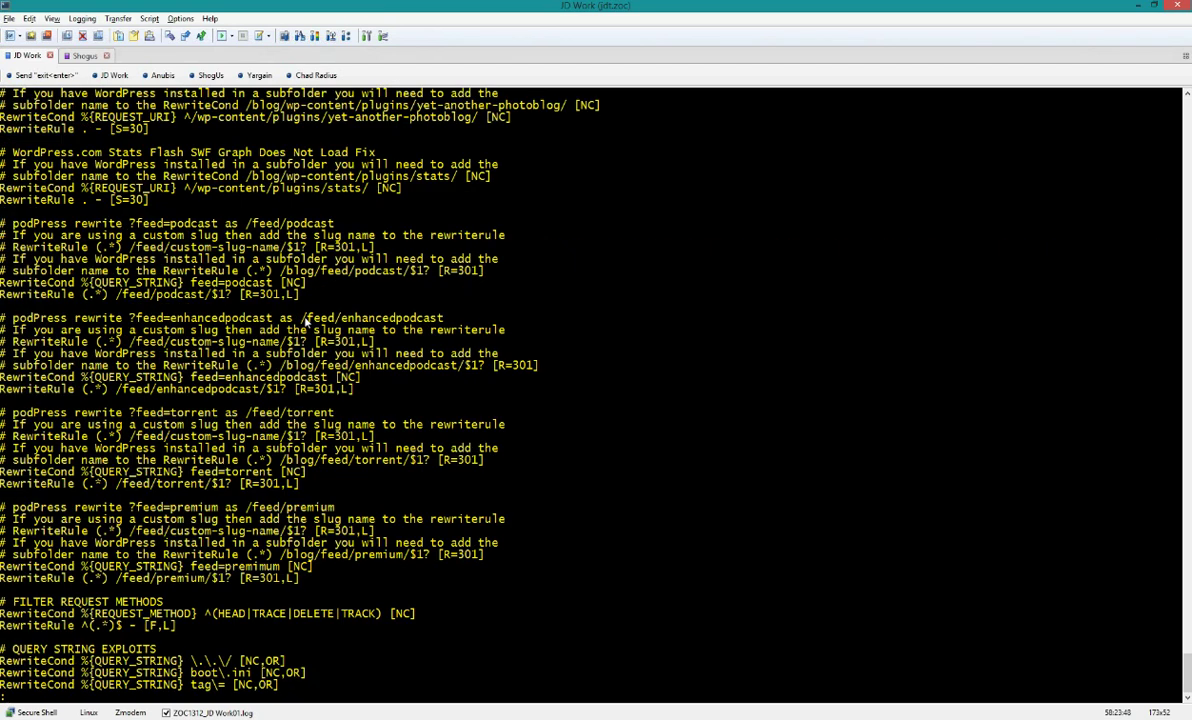
key(b)
key(b)
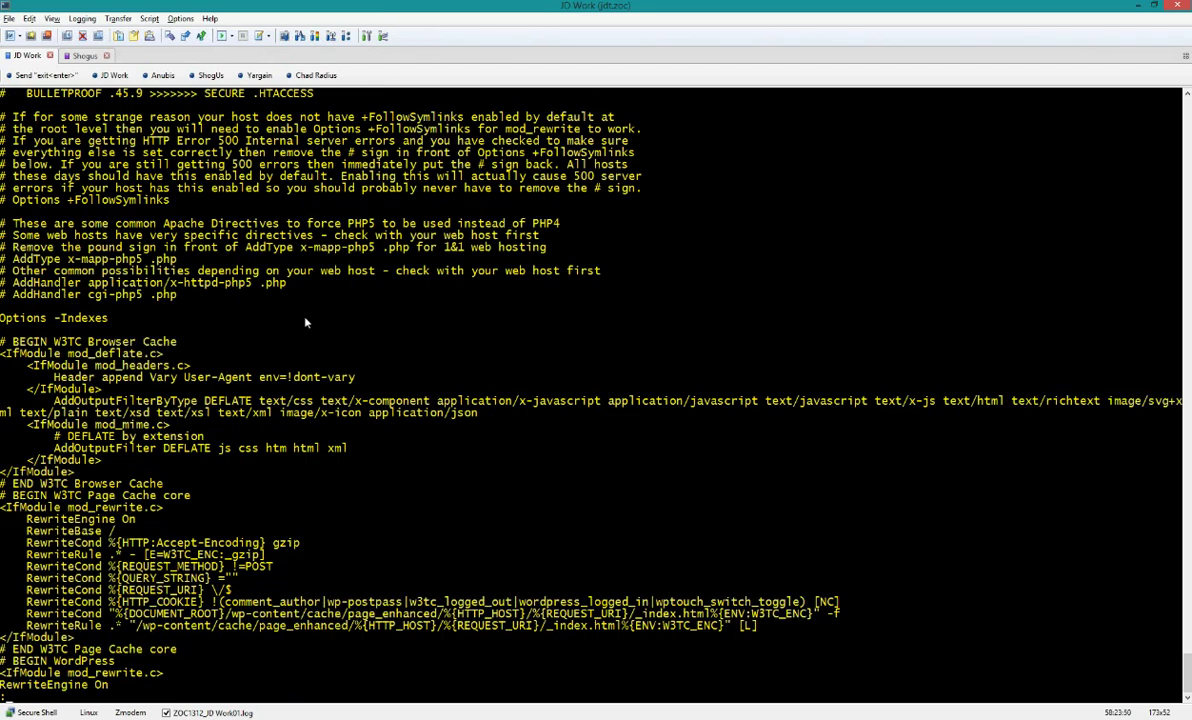
key(space)
key(space)
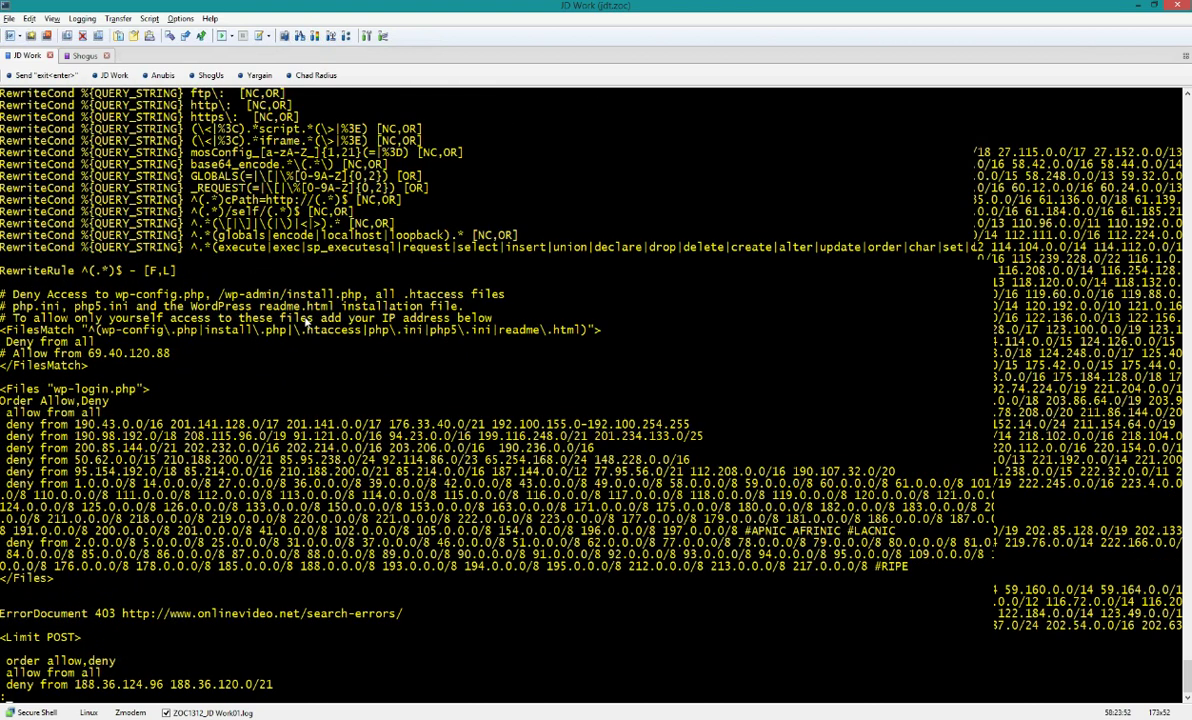
key(space)
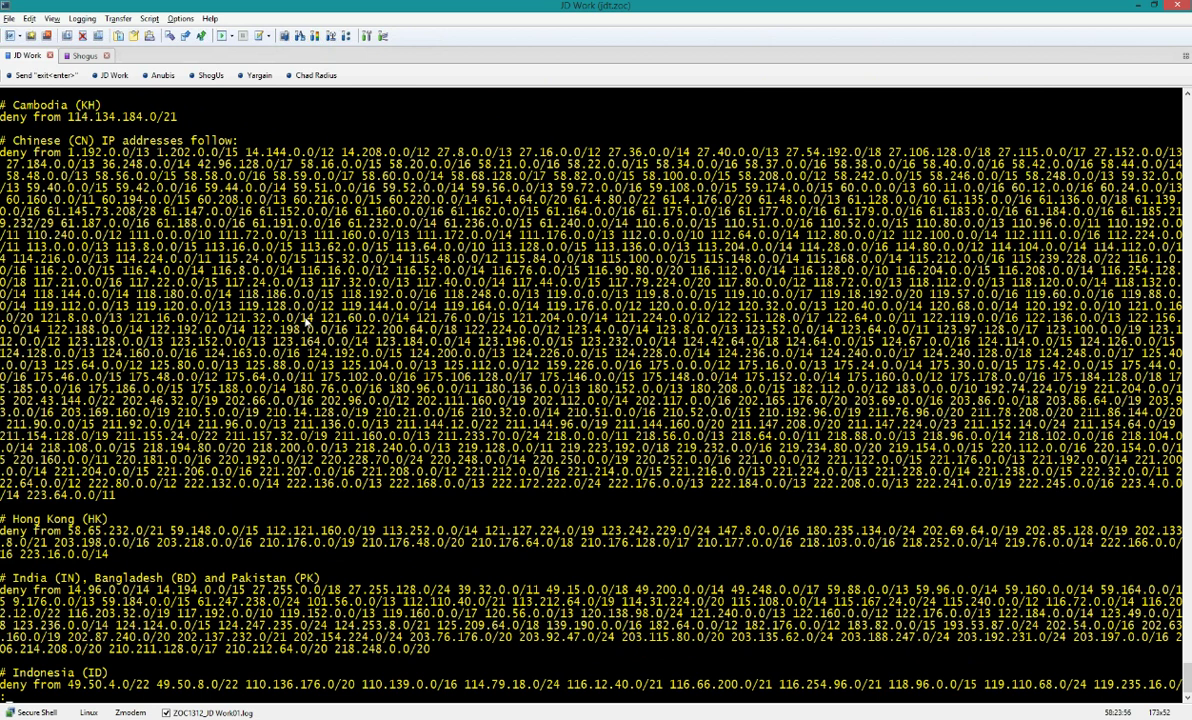
key(space)
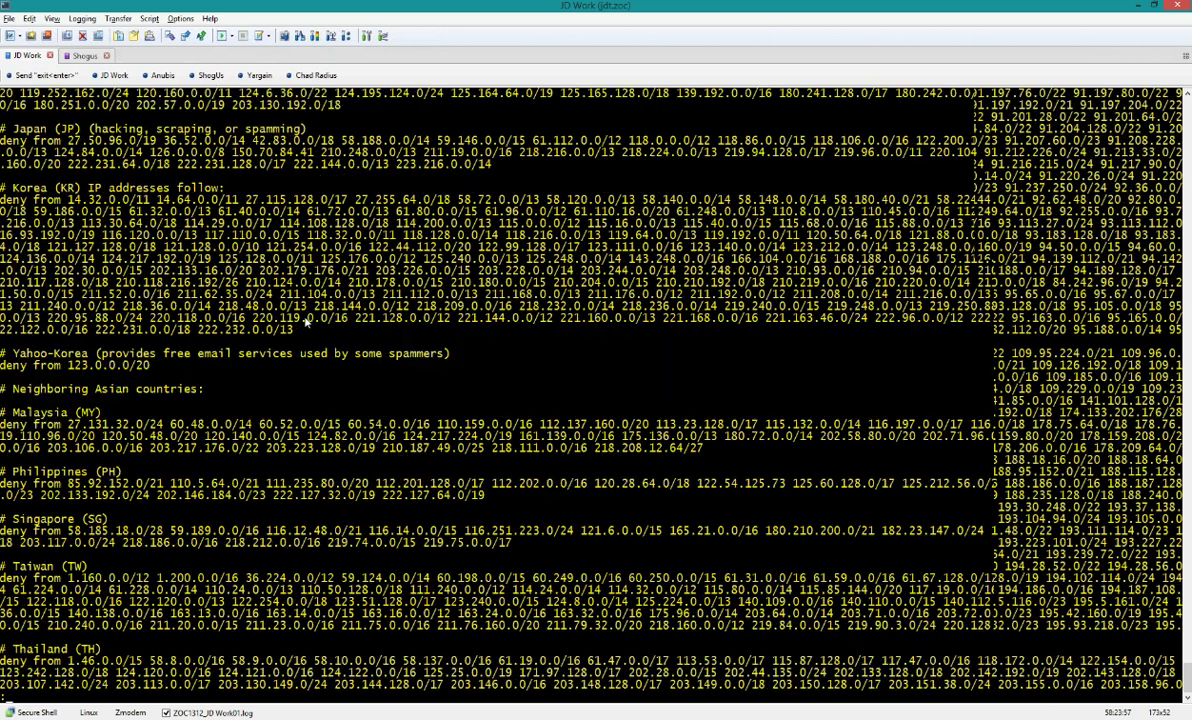
key(space)
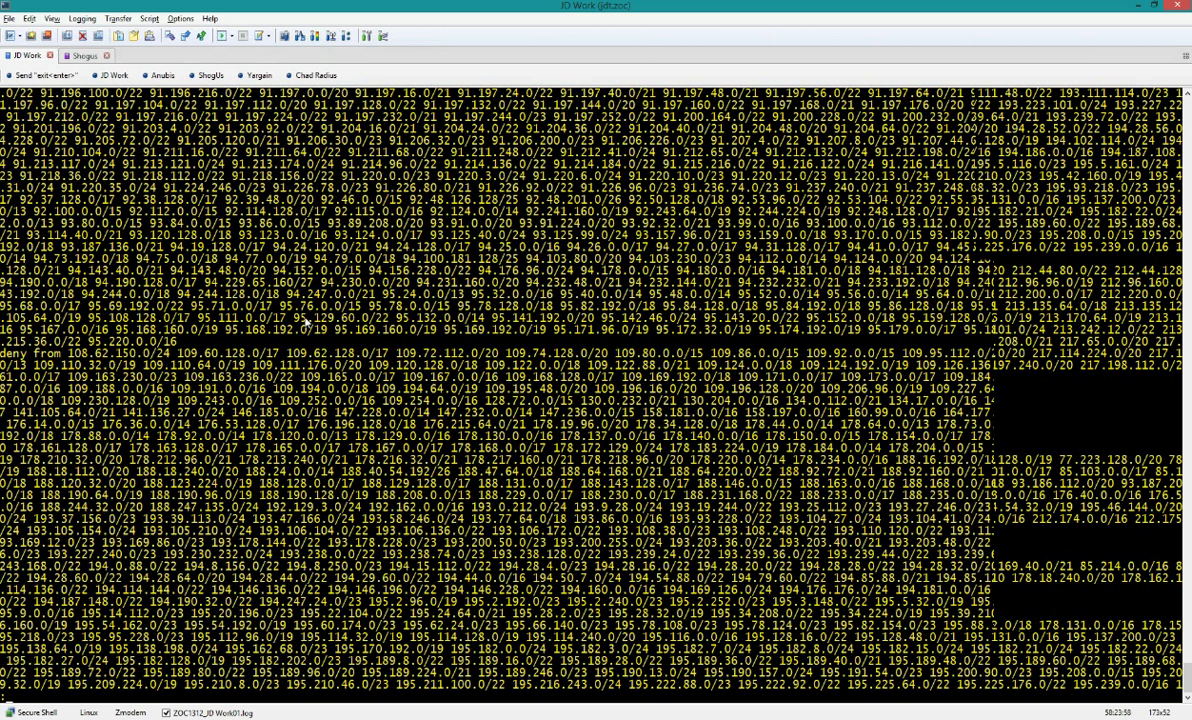
key(space)
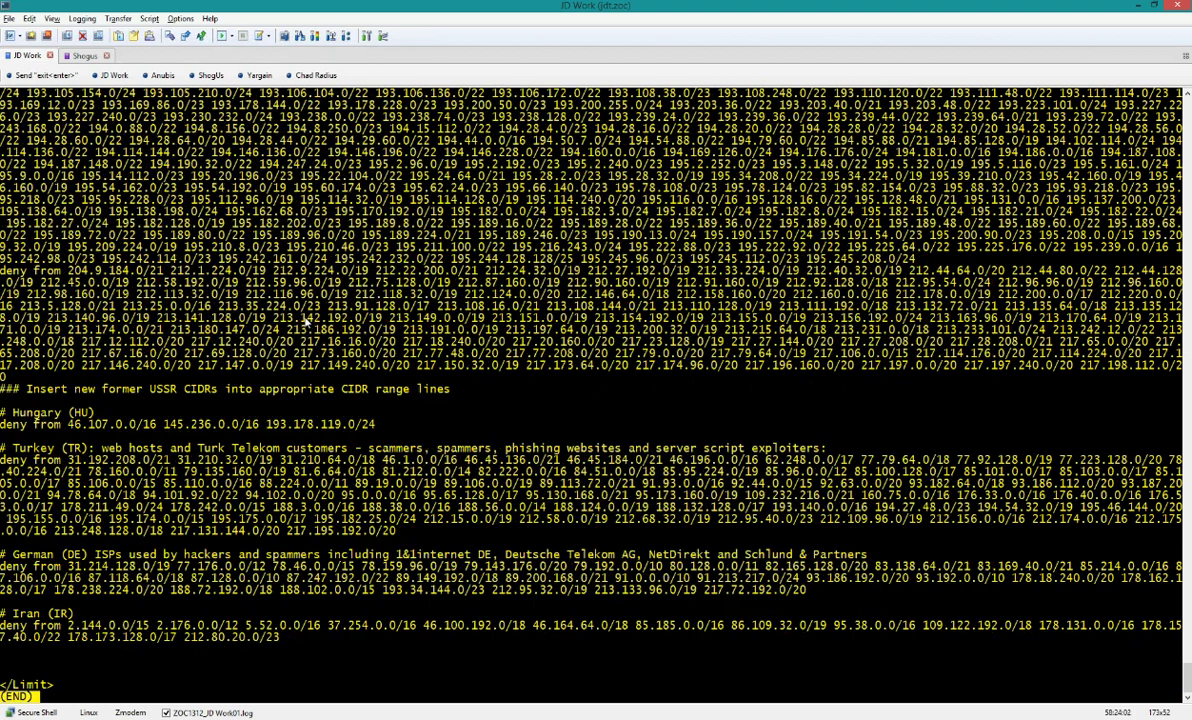
key(b)
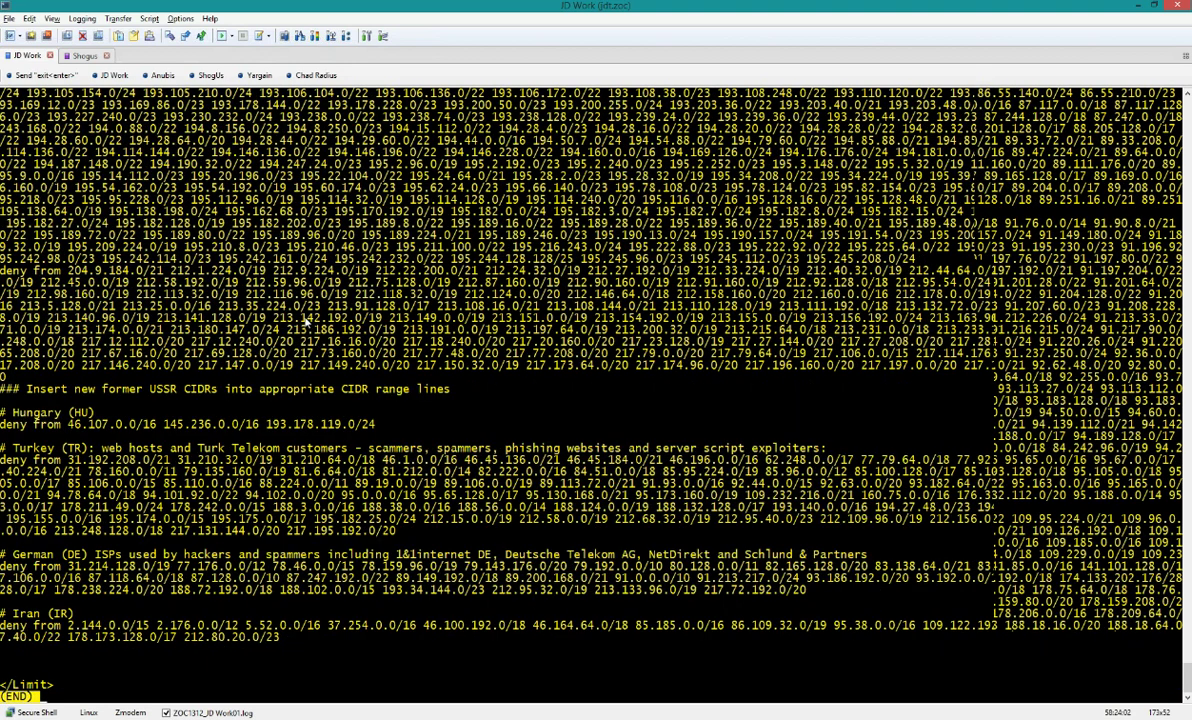
key(b)
key(b)
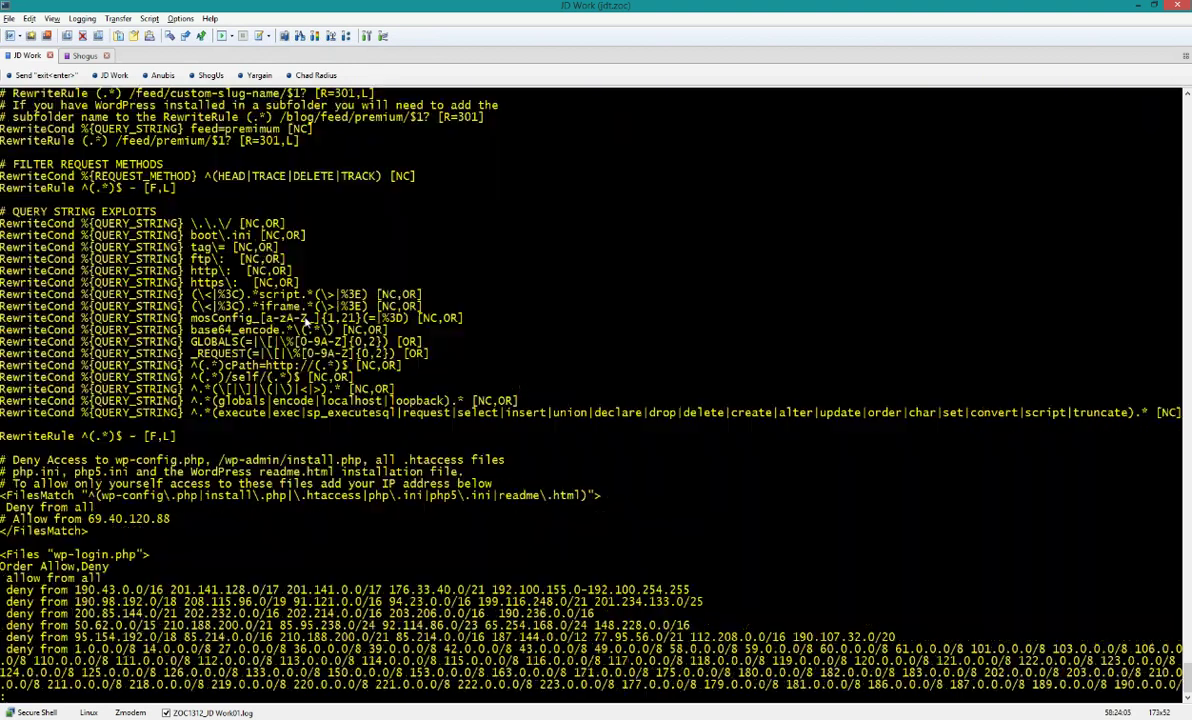
key(q)
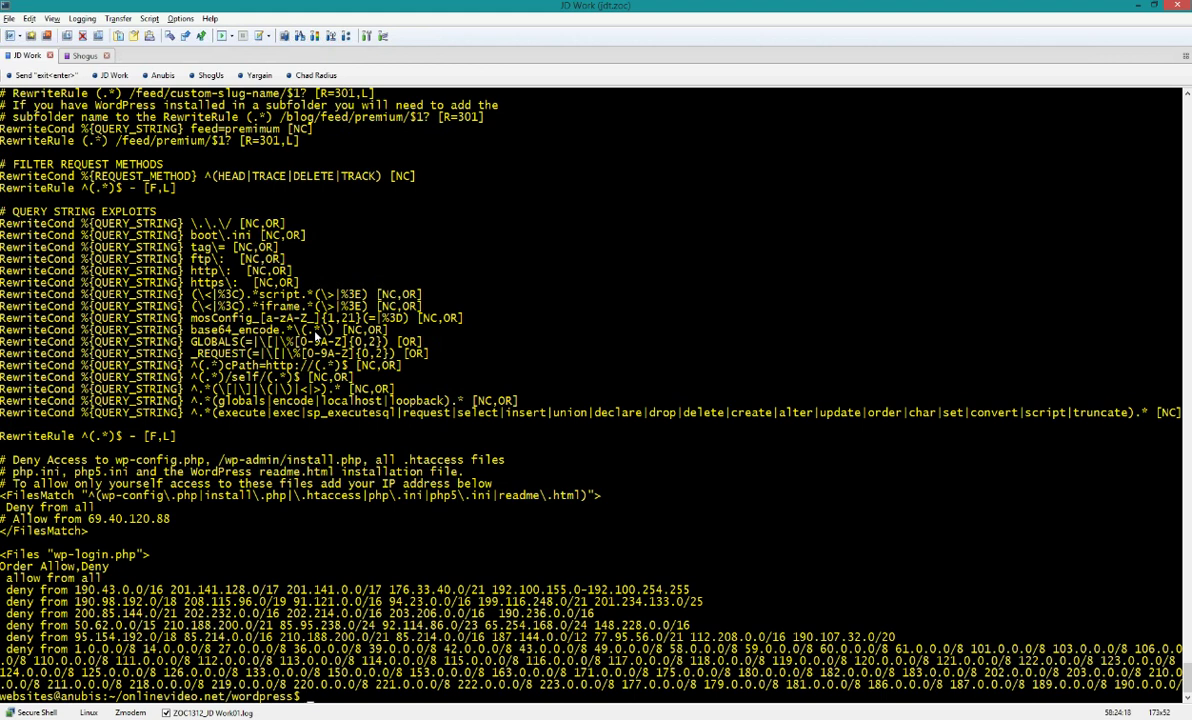
Enter the path /etc/apache2/ at the shell, then switch to the Facebook post in Chrome
text(/var/)
key(BackSpace)
key(BackSpace)
key(BackSpace)
key(BackSpace)
text(etc/apoa)
key(BackSpace)
key(BackSpace)
text(a)
key(Tab)
key(alt+Tab)
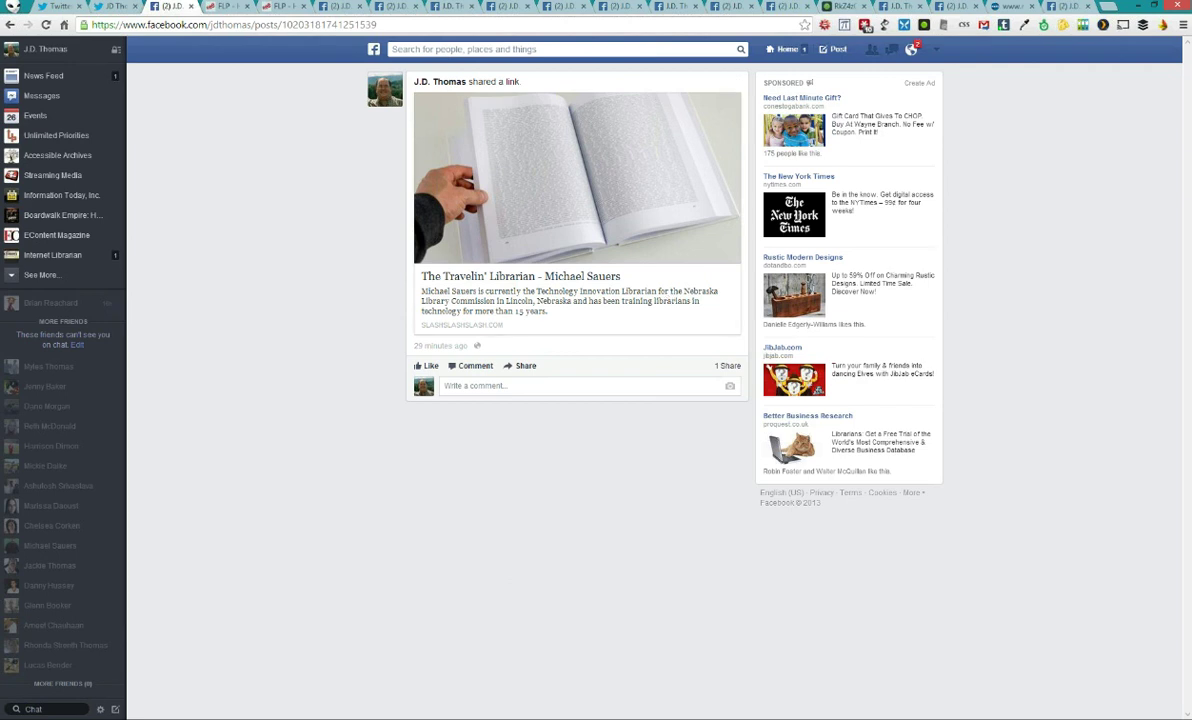
Switch to the SHOG.US Your Links tab and start a new link at its Title field
click(758, 667)
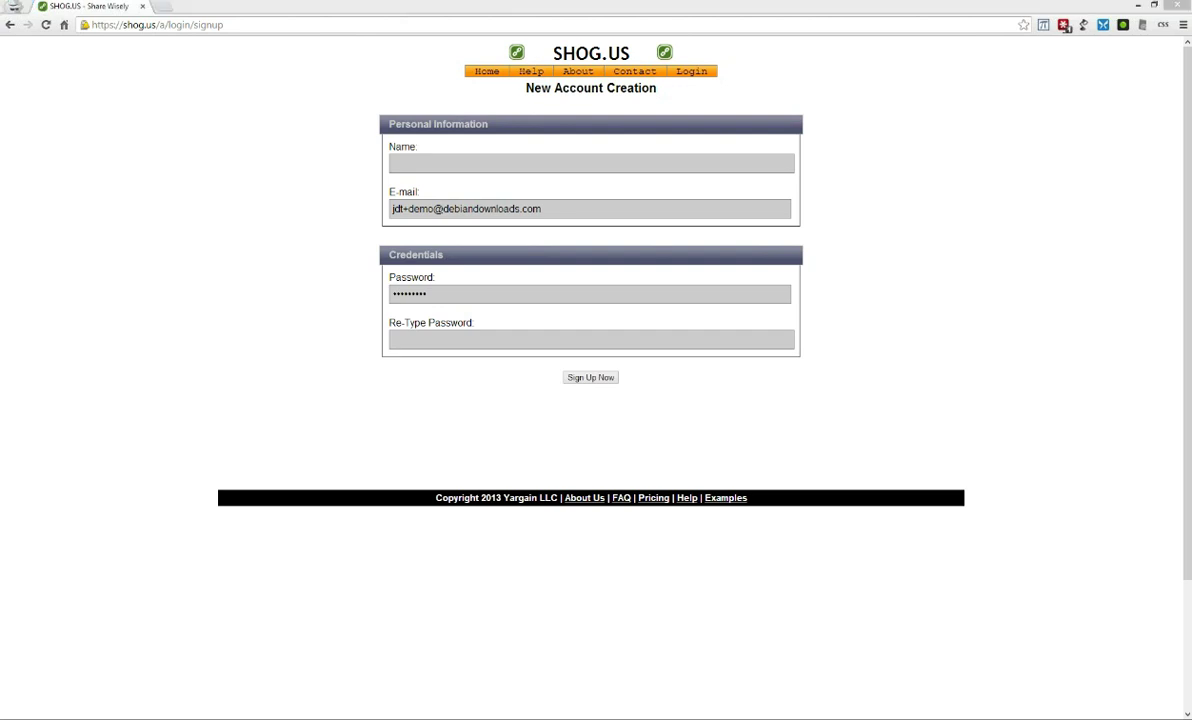
click(80, 8)
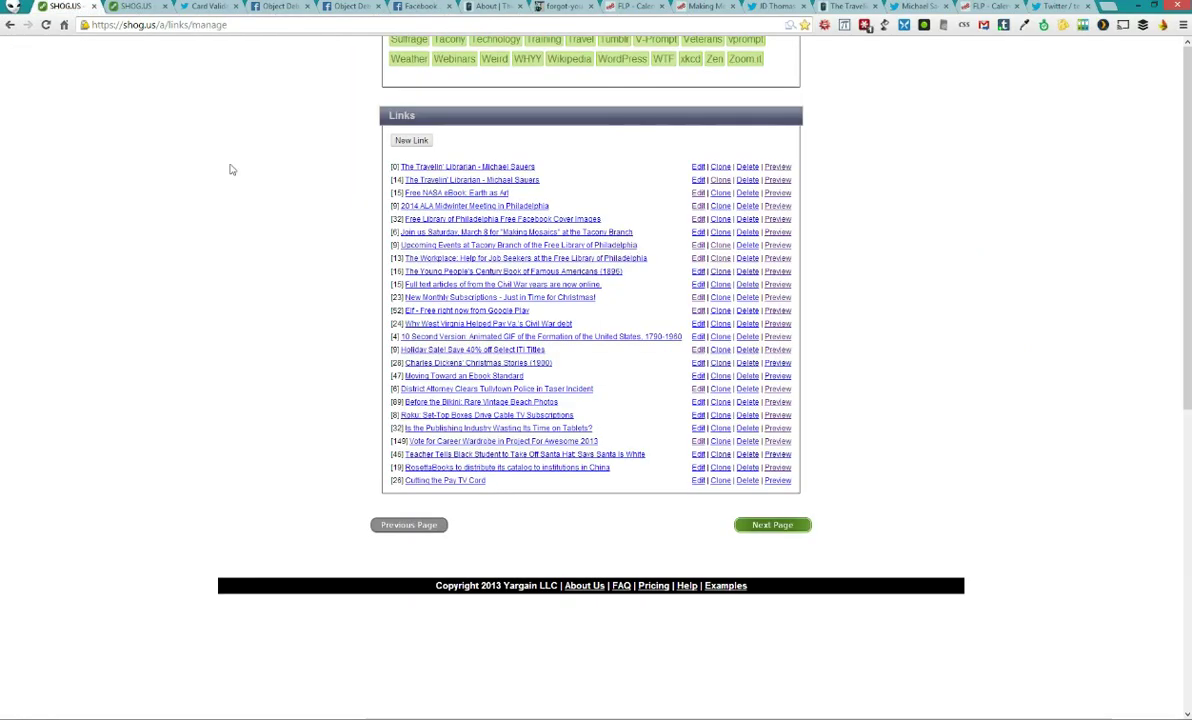
scroll(300, 150, up, 3)
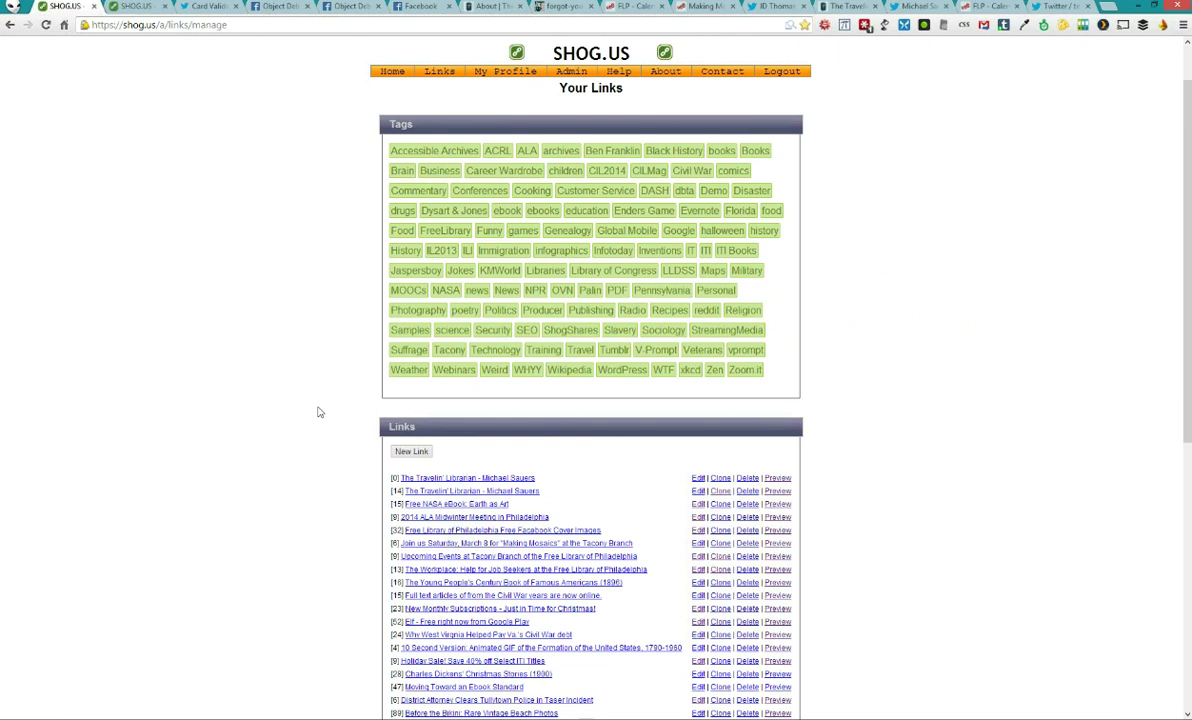
scroll(340, 375, down, 3)
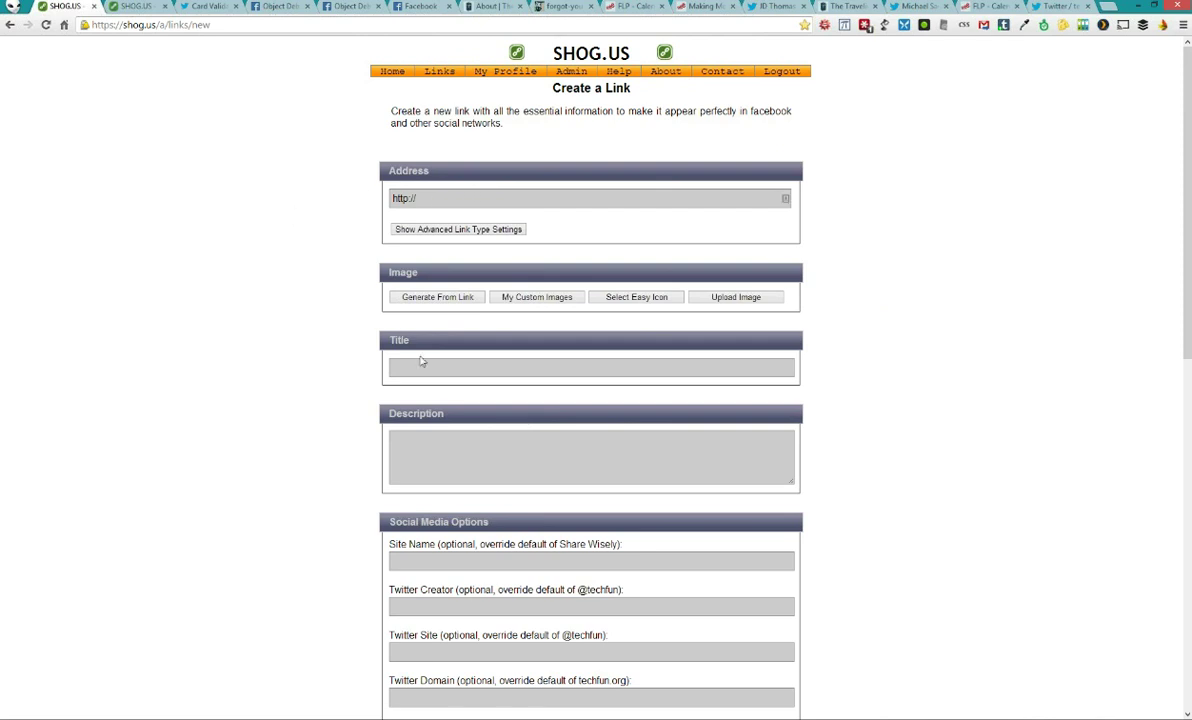
click(420, 366)
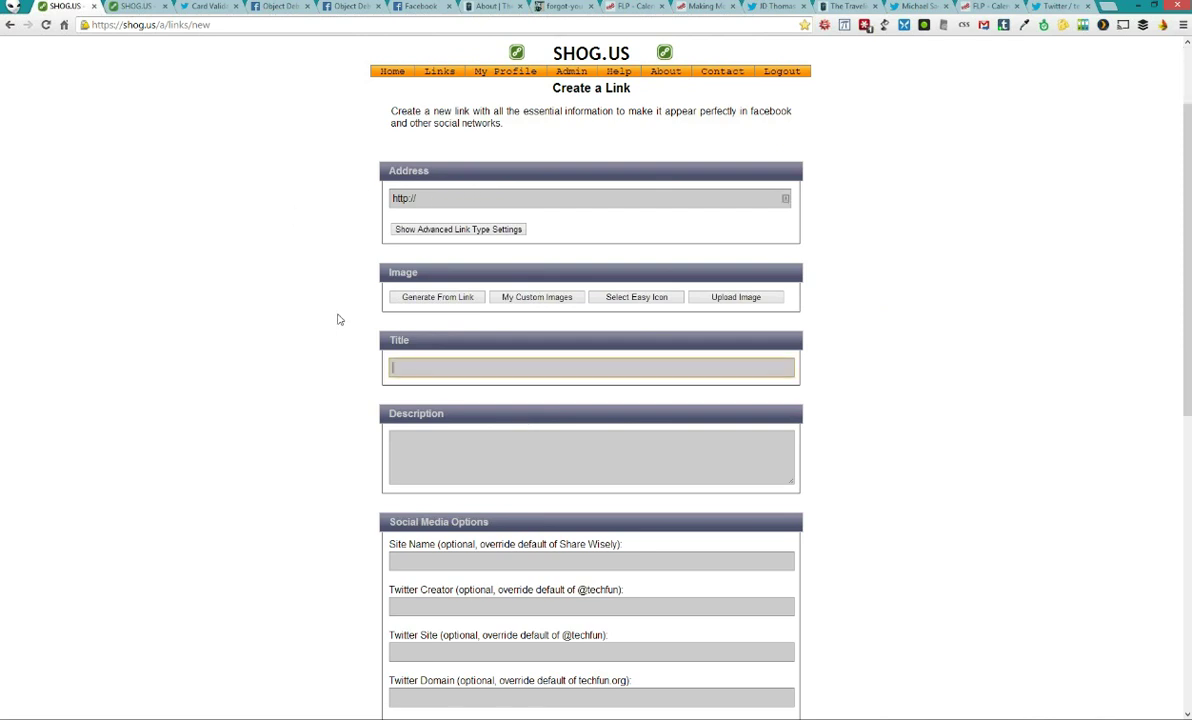
scroll(338, 319, down, 2)
scroll(367, 327, down, 3)
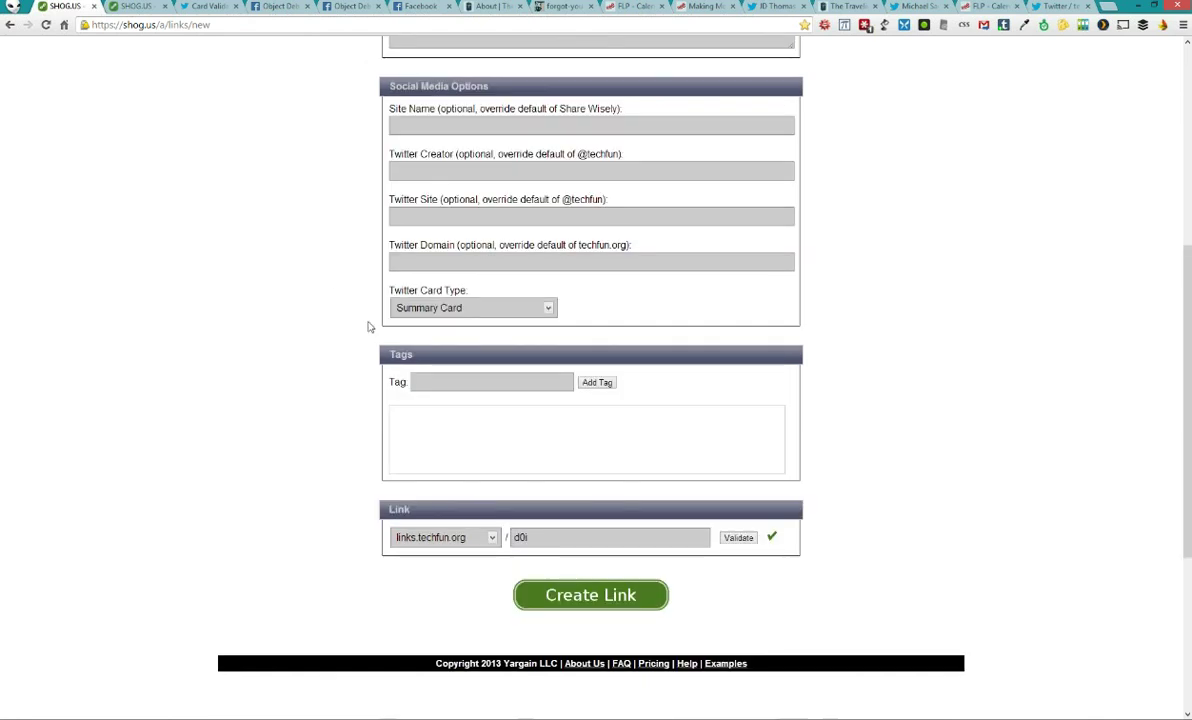
scroll(367, 327, up, 5)
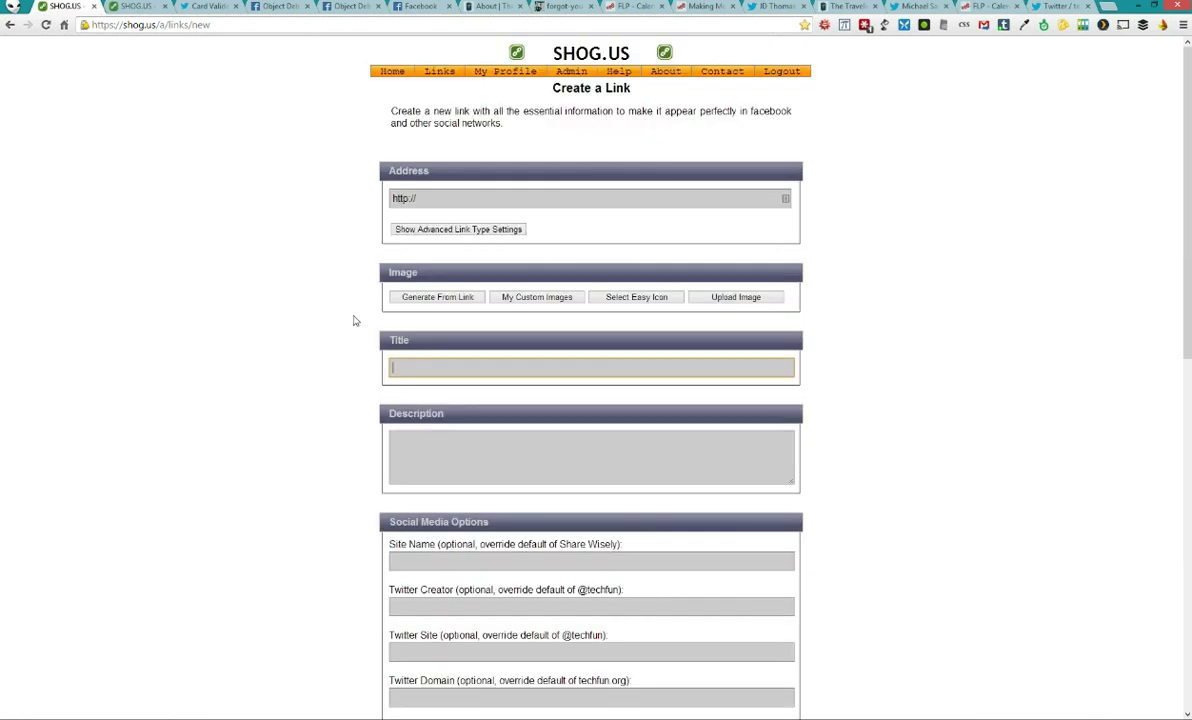
click(490, 6)
click(200, 24)
right_click(372, 25)
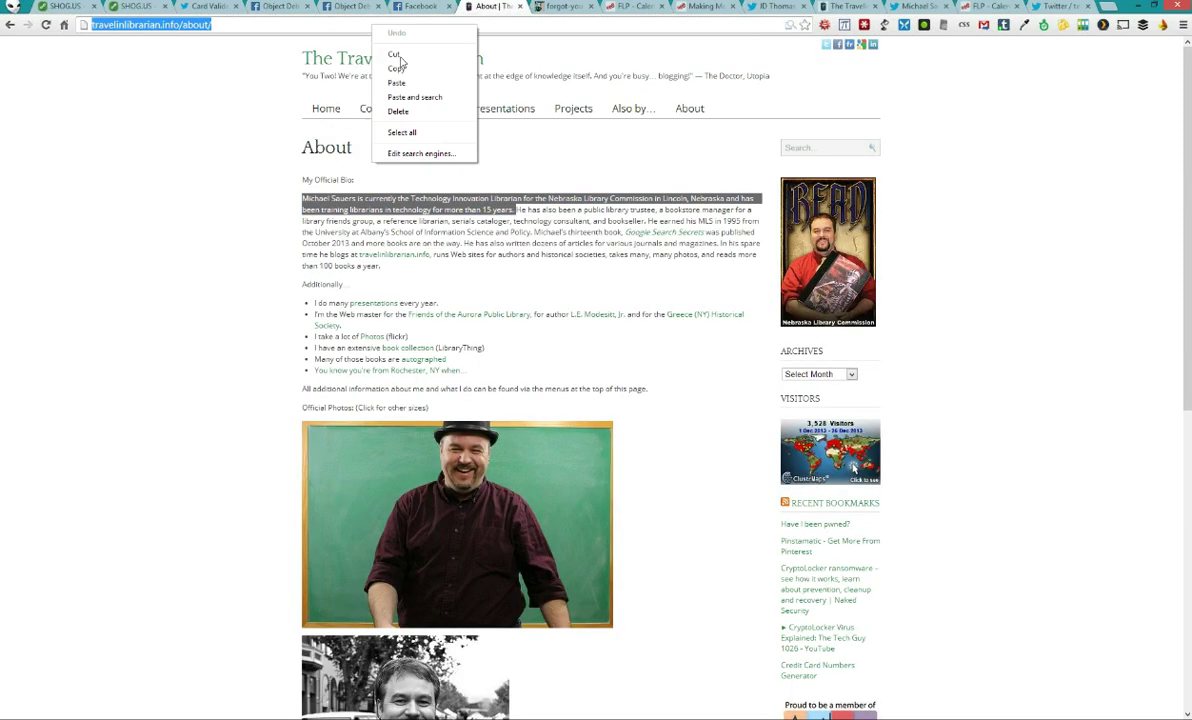
click(395, 55)
click(60, 6)
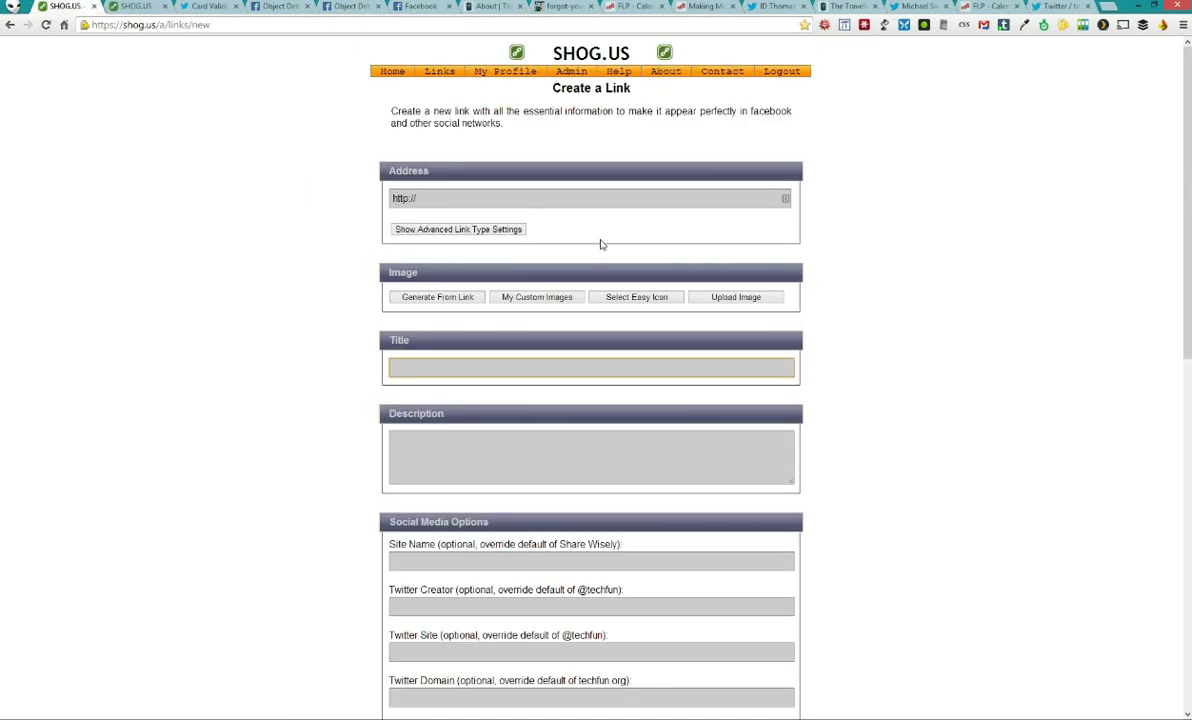
click(537, 200)
key(ctrl+a)
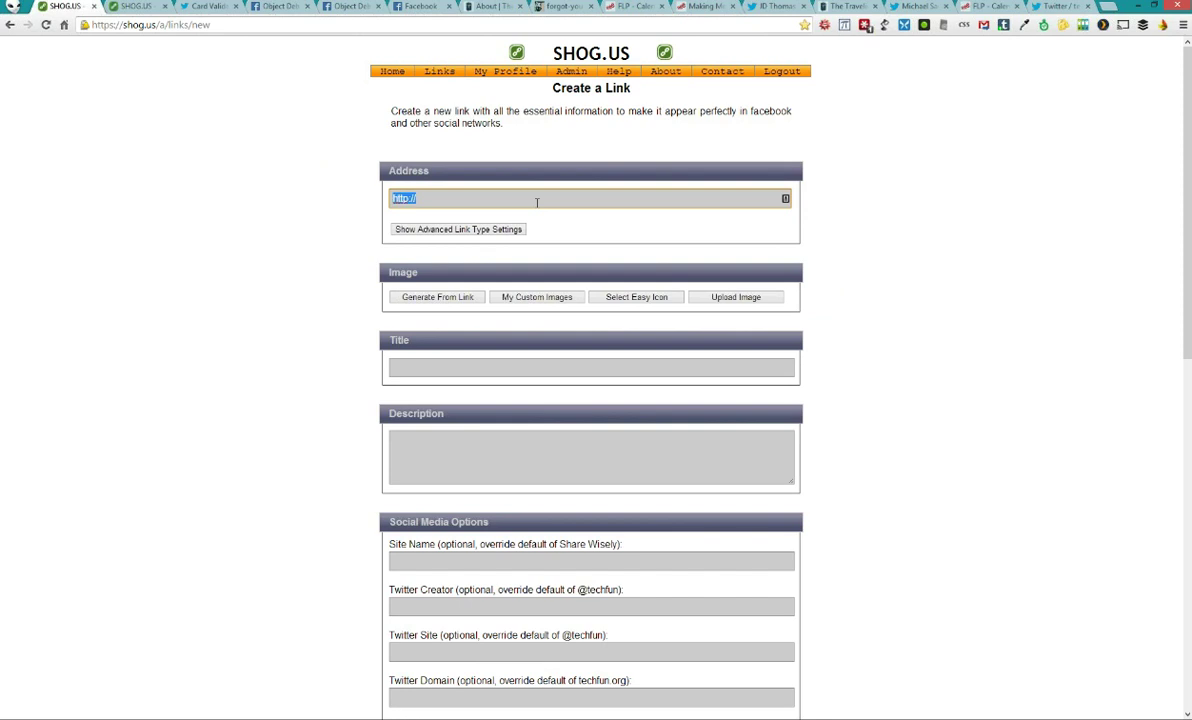
text(http://travelinlibrarian.info/about/)
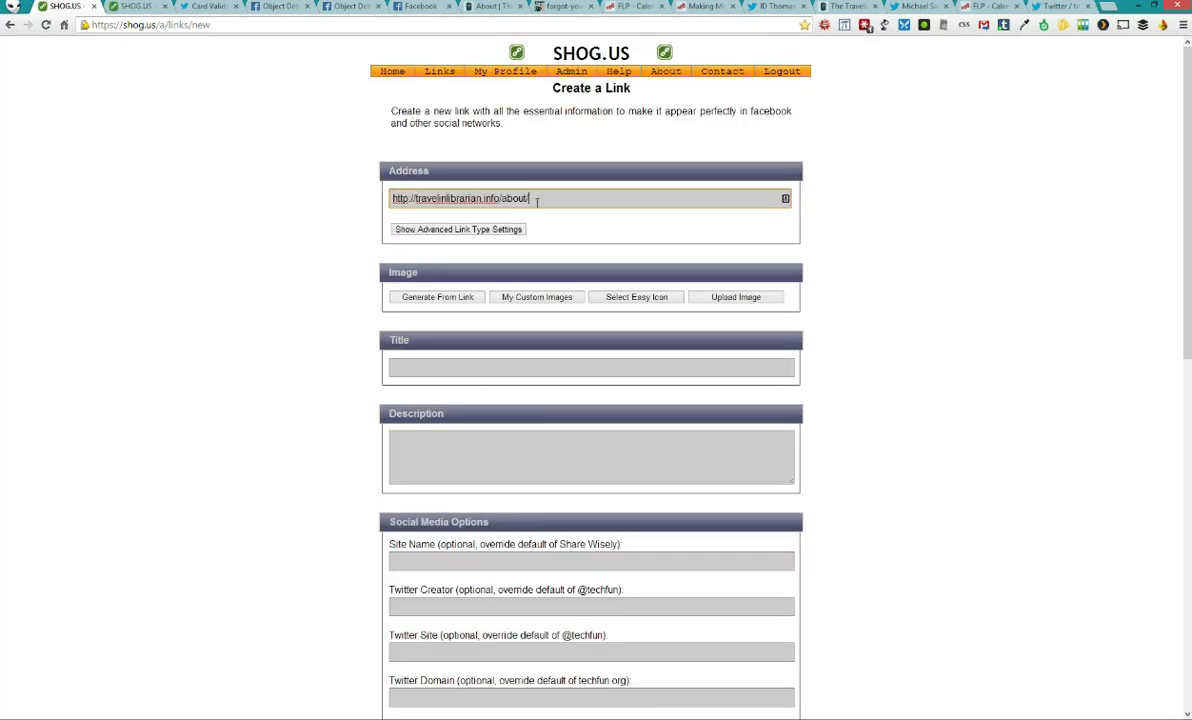
key(Tab)
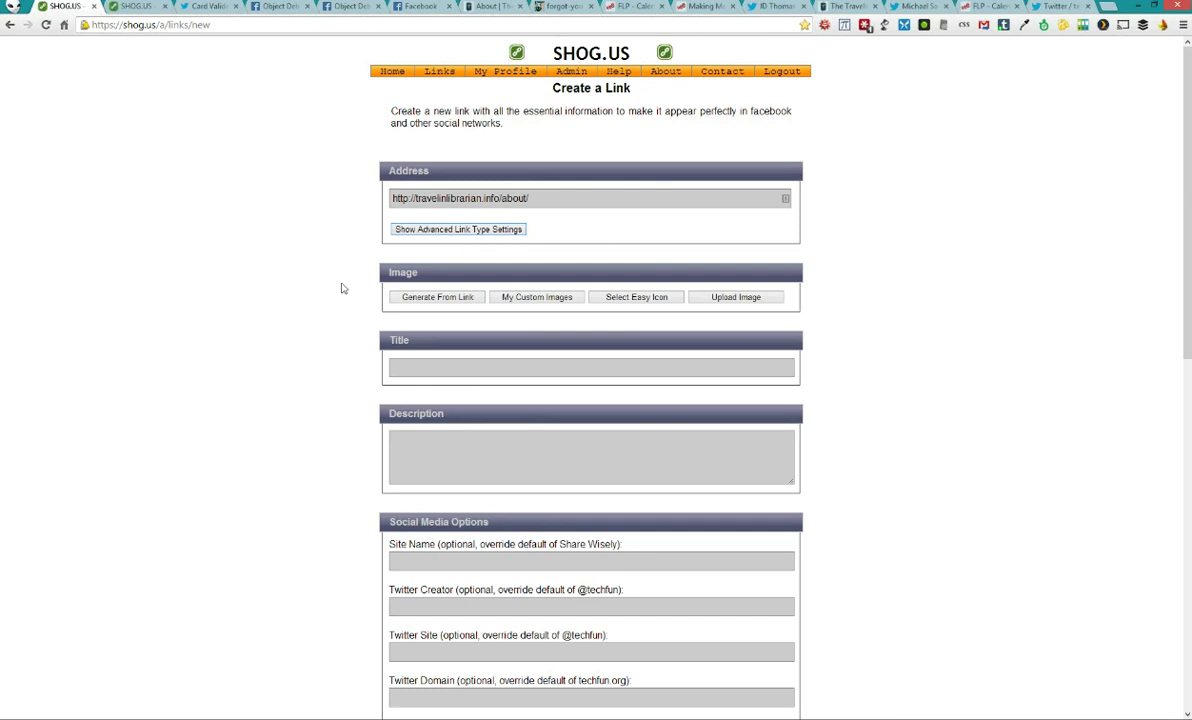
click(548, 197)
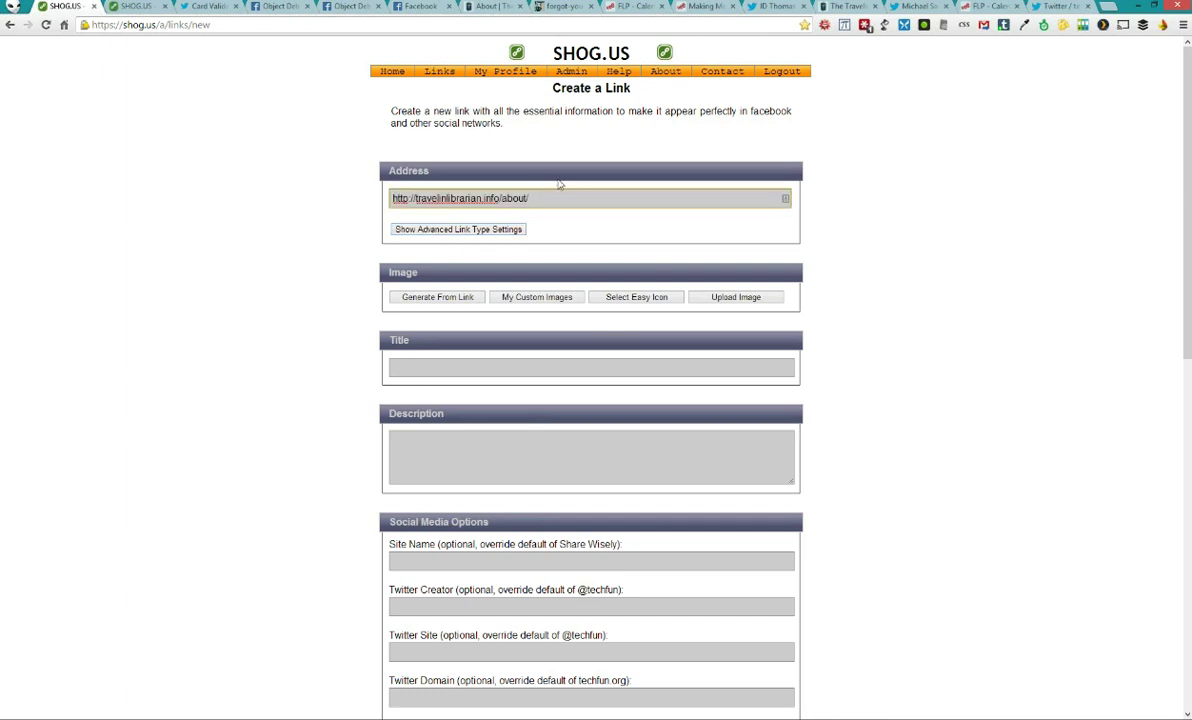
click(245, 347)
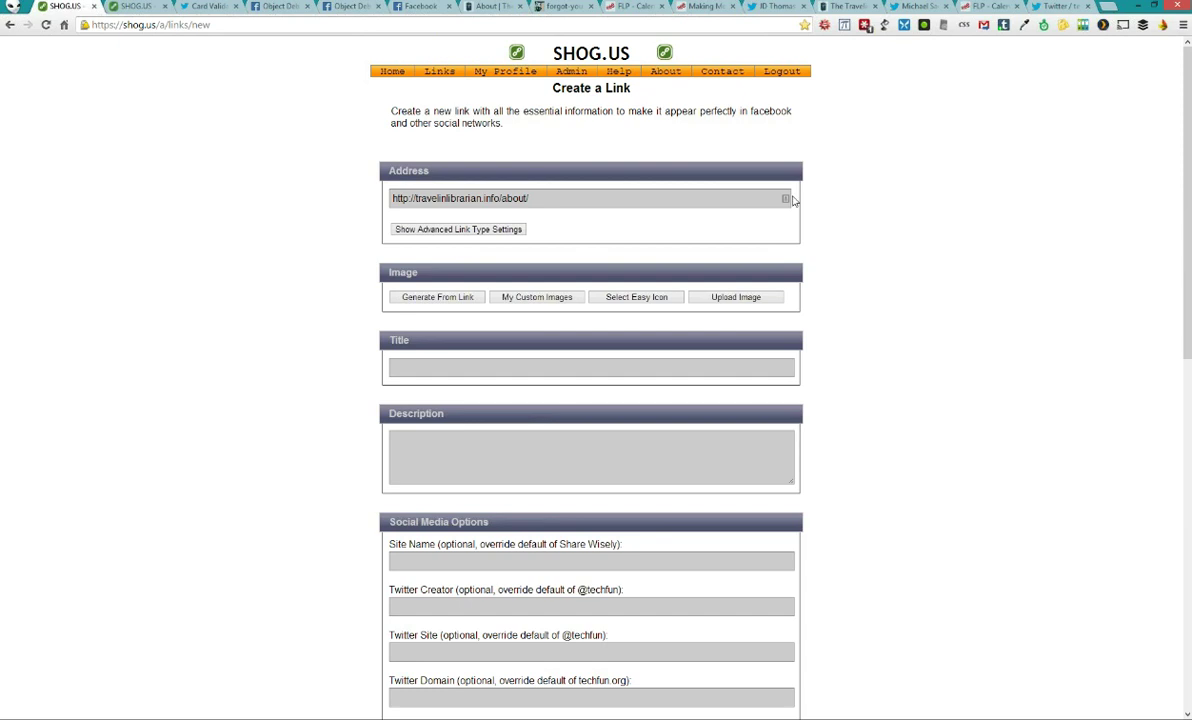
Go to YouTube and open the Best Moments of the Project for Awesome video
click(269, 10)
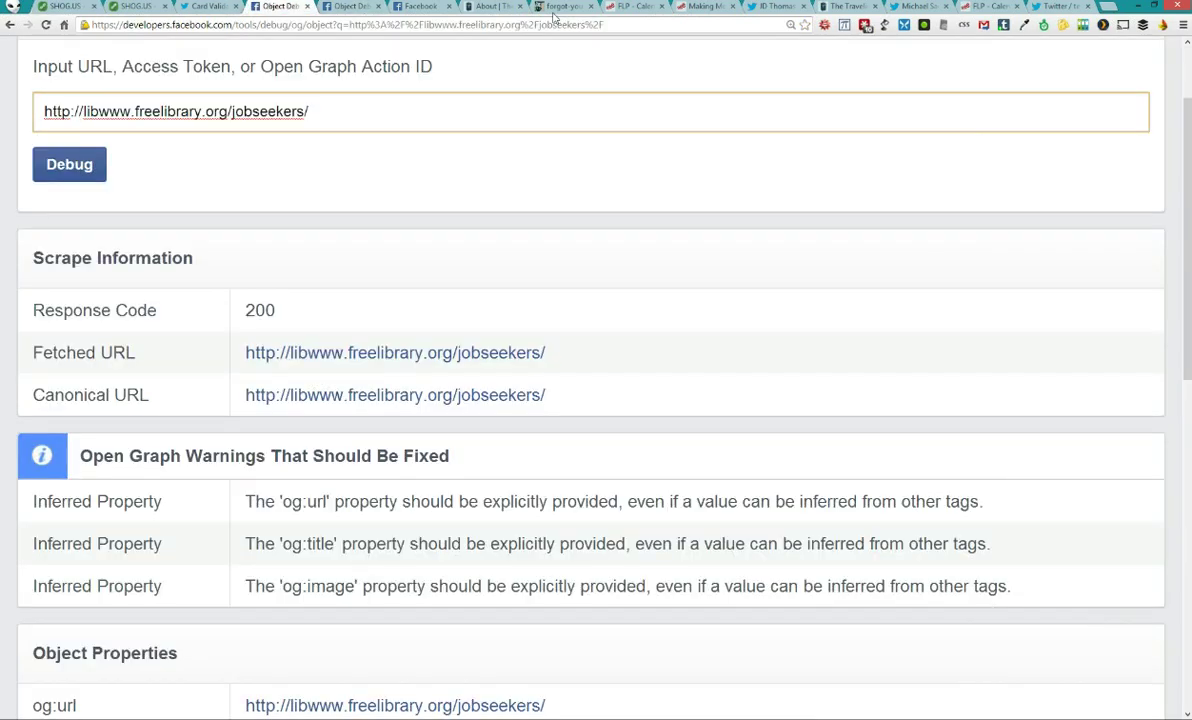
click(560, 7)
click(503, 20)
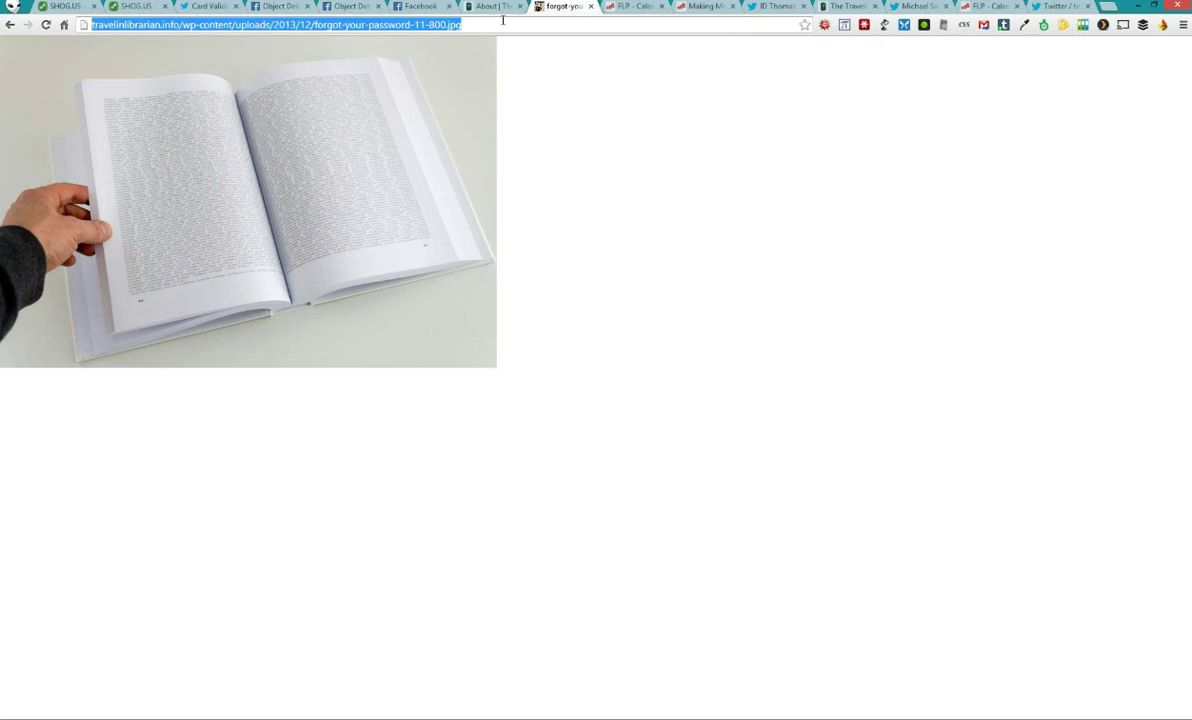
text(youtube.com)
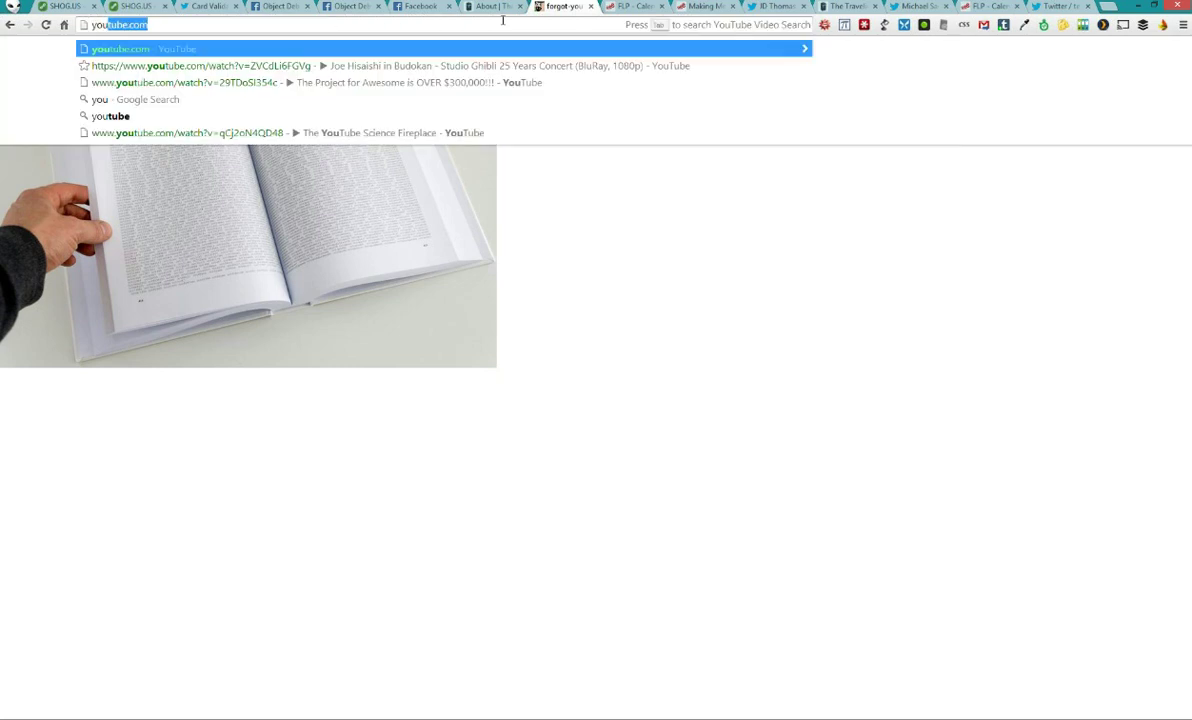
key(Return)
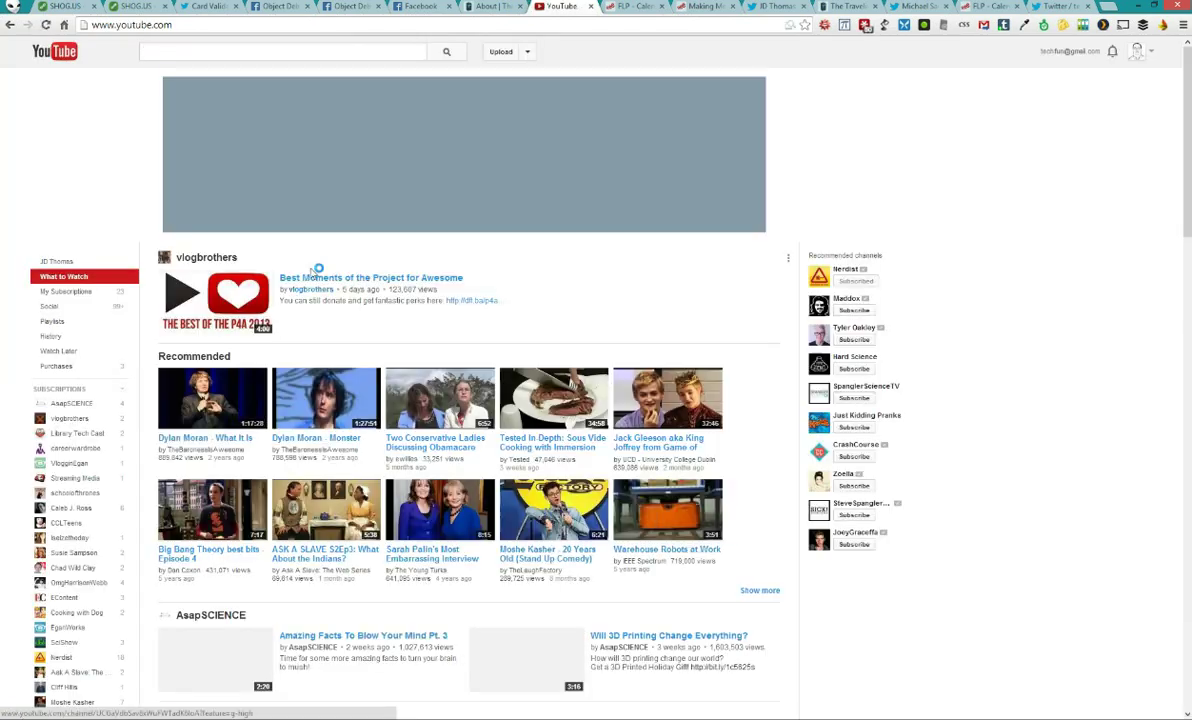
click(240, 300)
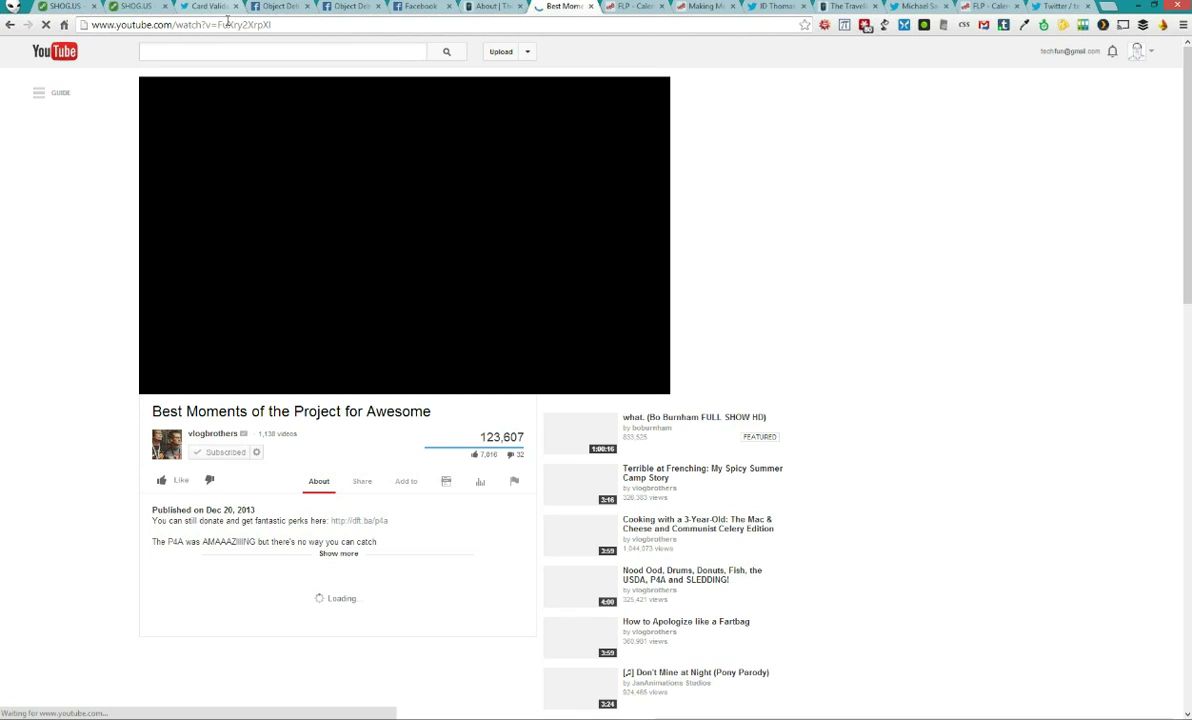
Copy the video's web address and return to the Open Graph debugger
right_click(228, 22)
key(Return)
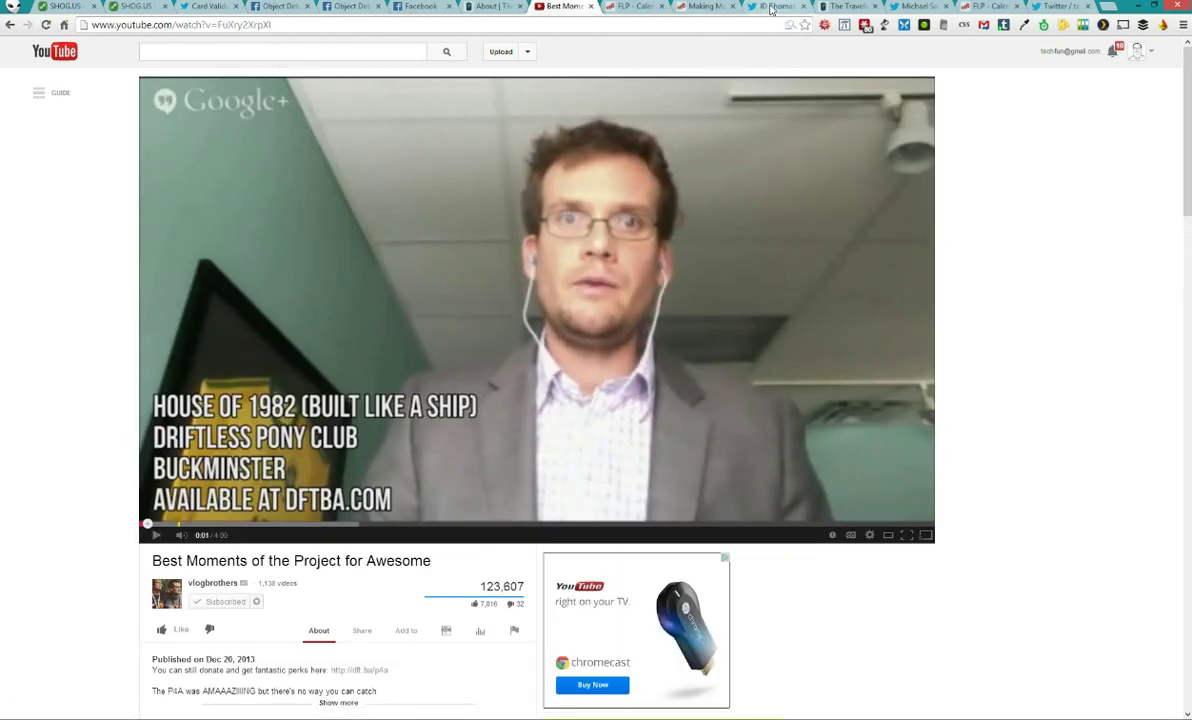
click(336, 8)
scroll(381, 201, up, 2)
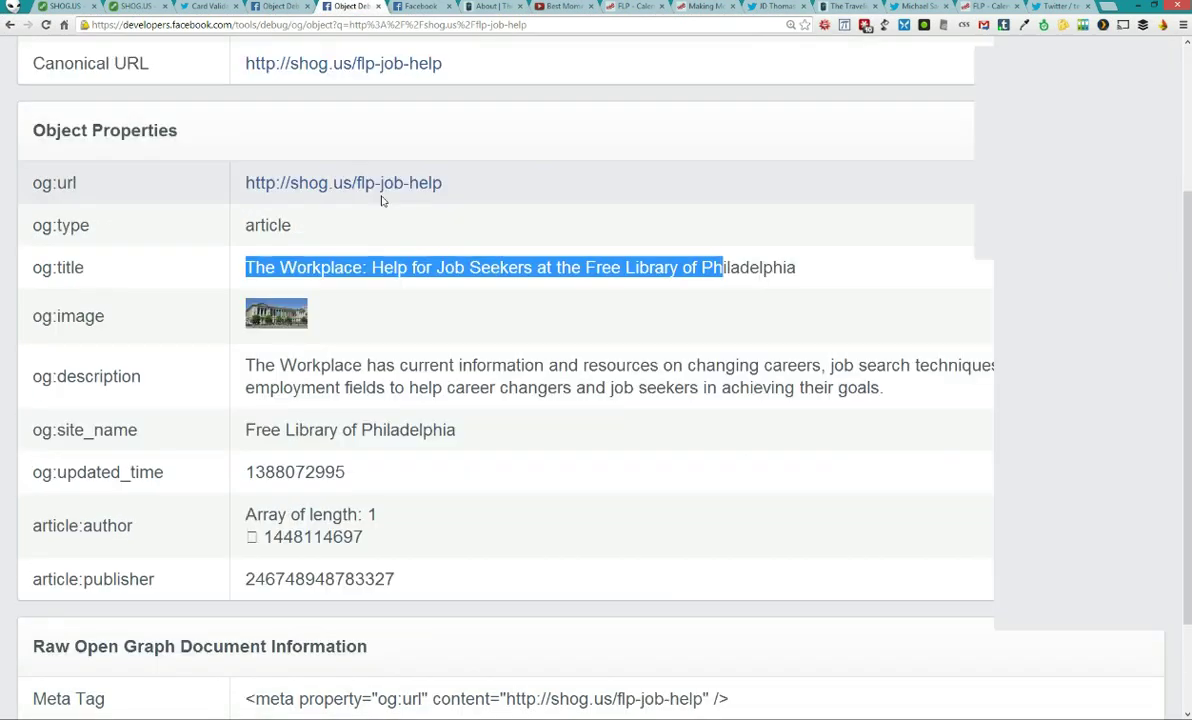
Debug the pasted YouTube video URL to view its video.other properties, then return to SHOG.US
key(ctrl+0)
scroll(400, 170, up, 1)
click(418, 144)
key(ctrl+a)
key(BackSpace)
key(ctrl+v)
click(326, 163)
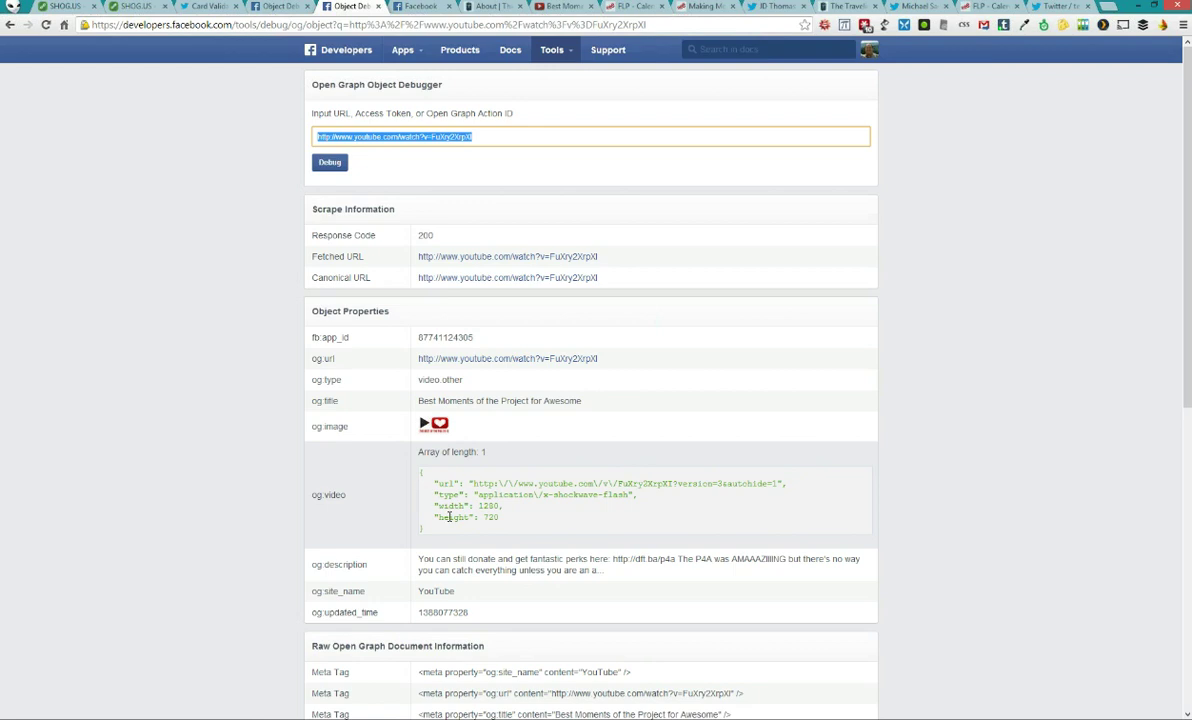
scroll(197, 446, down, 1)
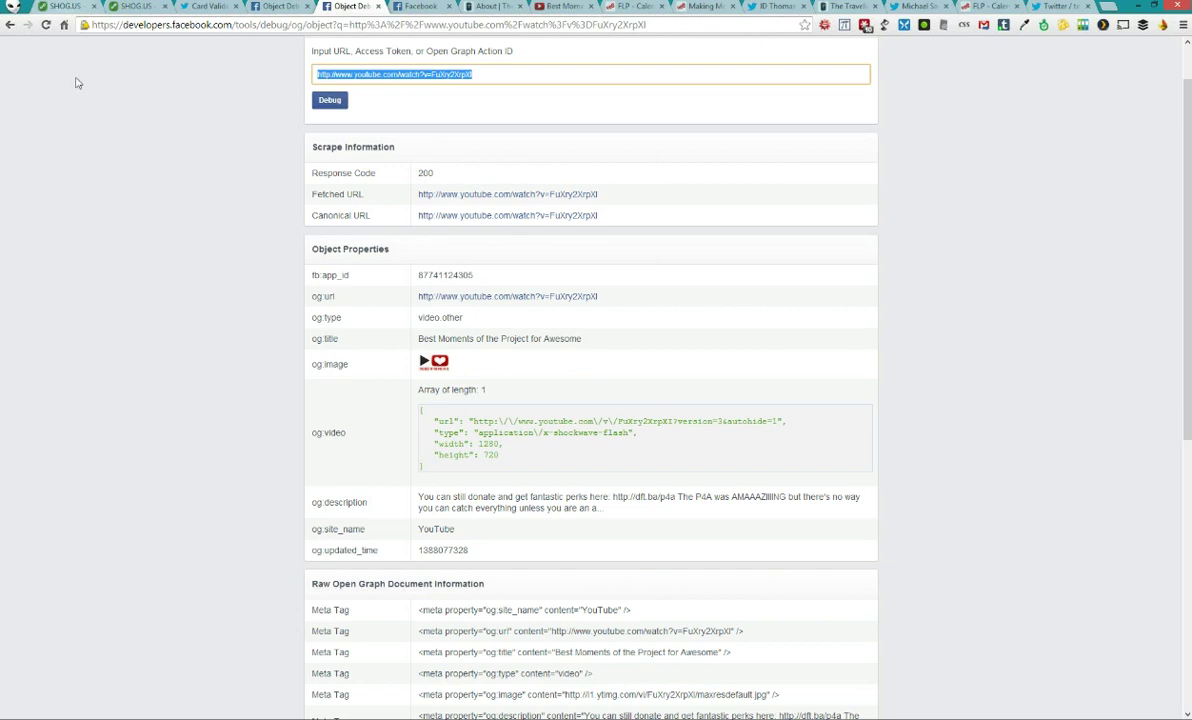
click(66, 7)
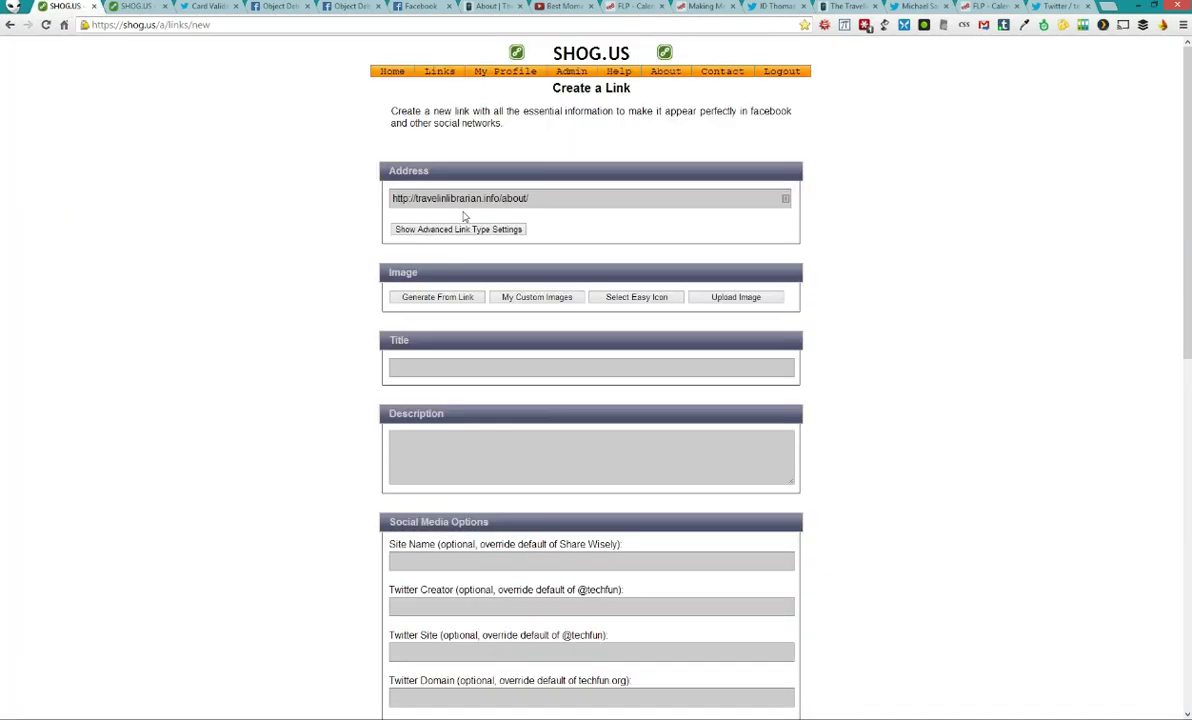
Reveal the Article/Webpage, Audio/Sound/Music and Video/Movie link types, then go to the SHOG.US home page
click(485, 232)
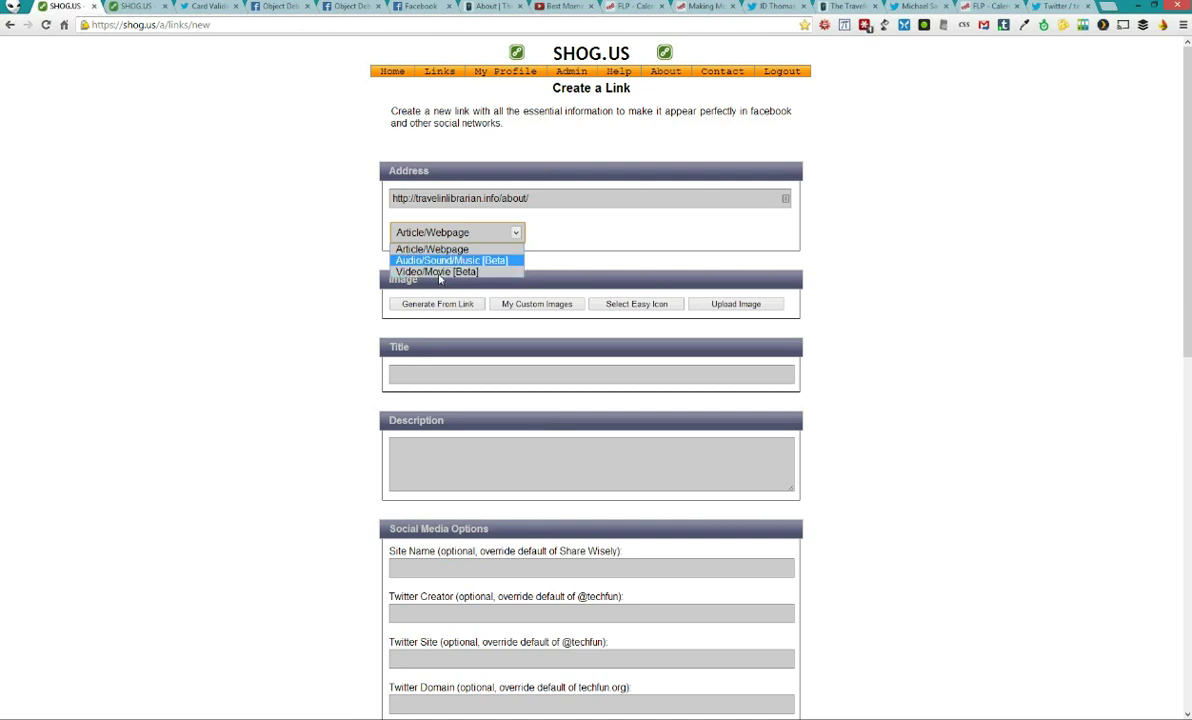
click(294, 278)
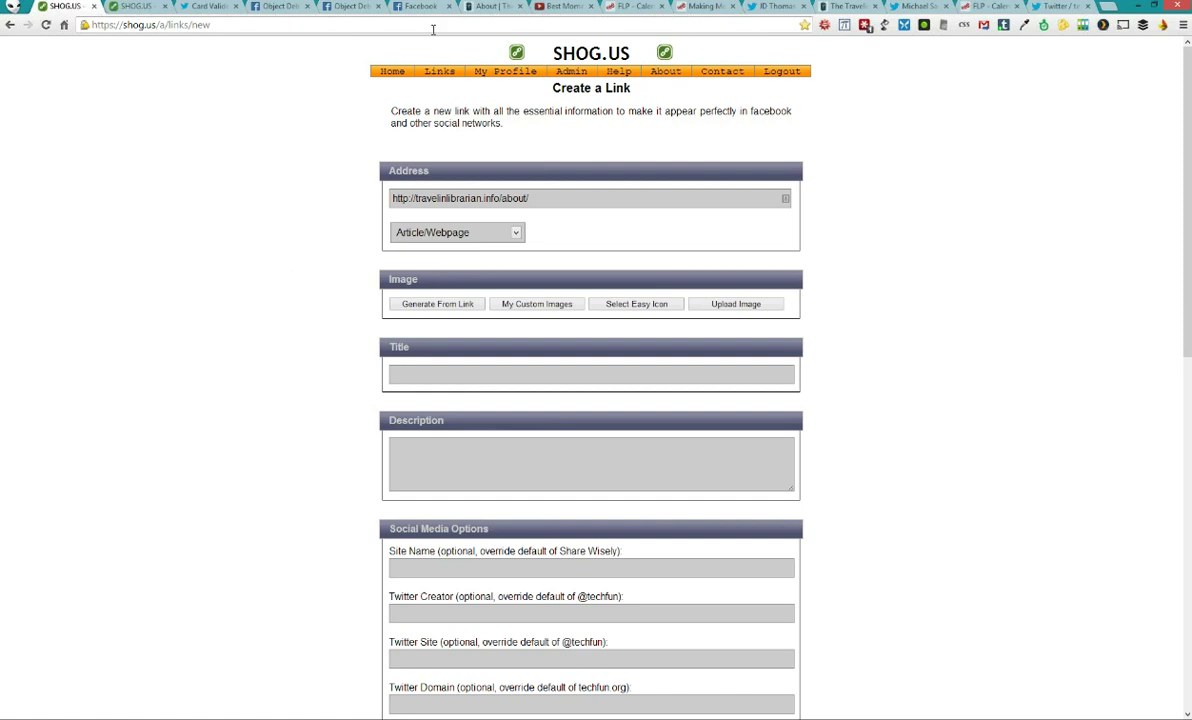
click(380, 72)
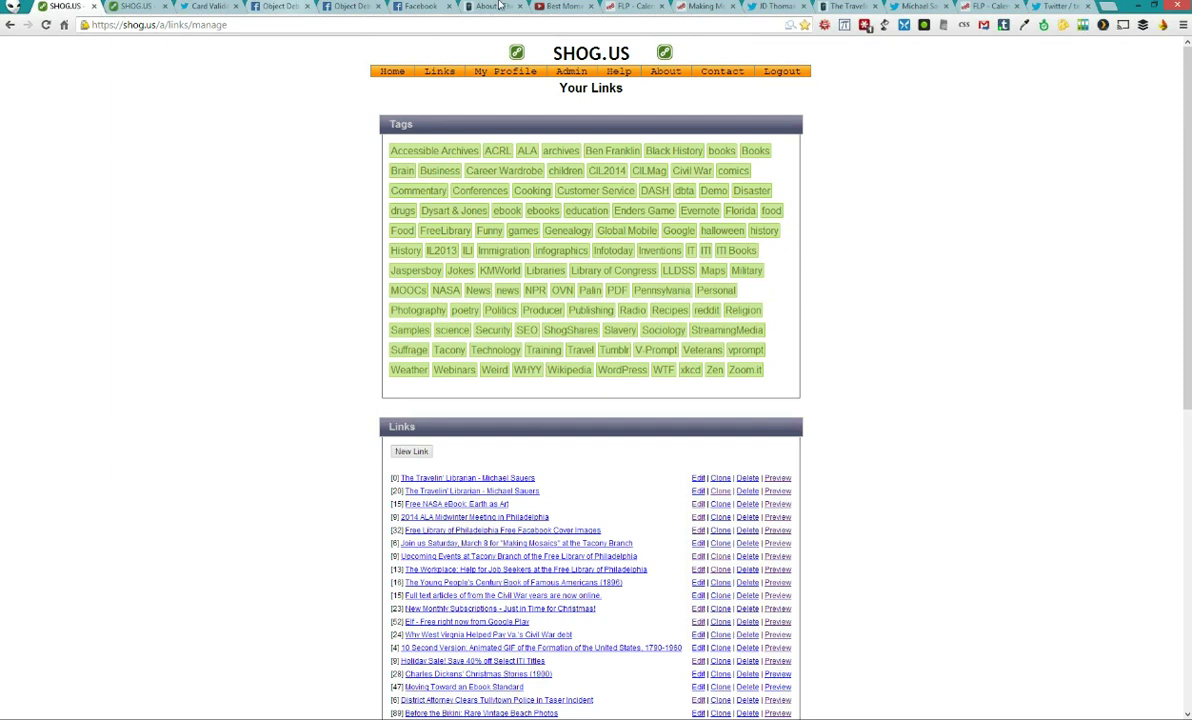
View the YouTube video's raw Open Graph tags, including og:video width 1280 and height 720
click(428, 6)
click(352, 6)
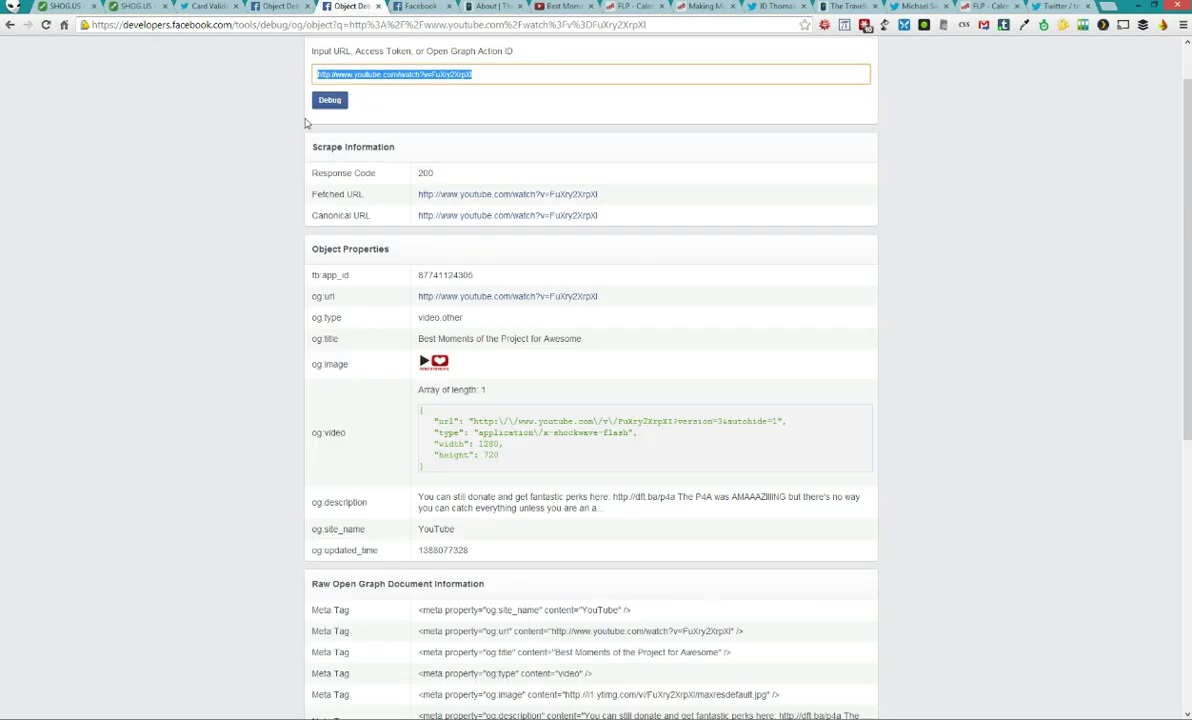
scroll(467, 296, down, 4)
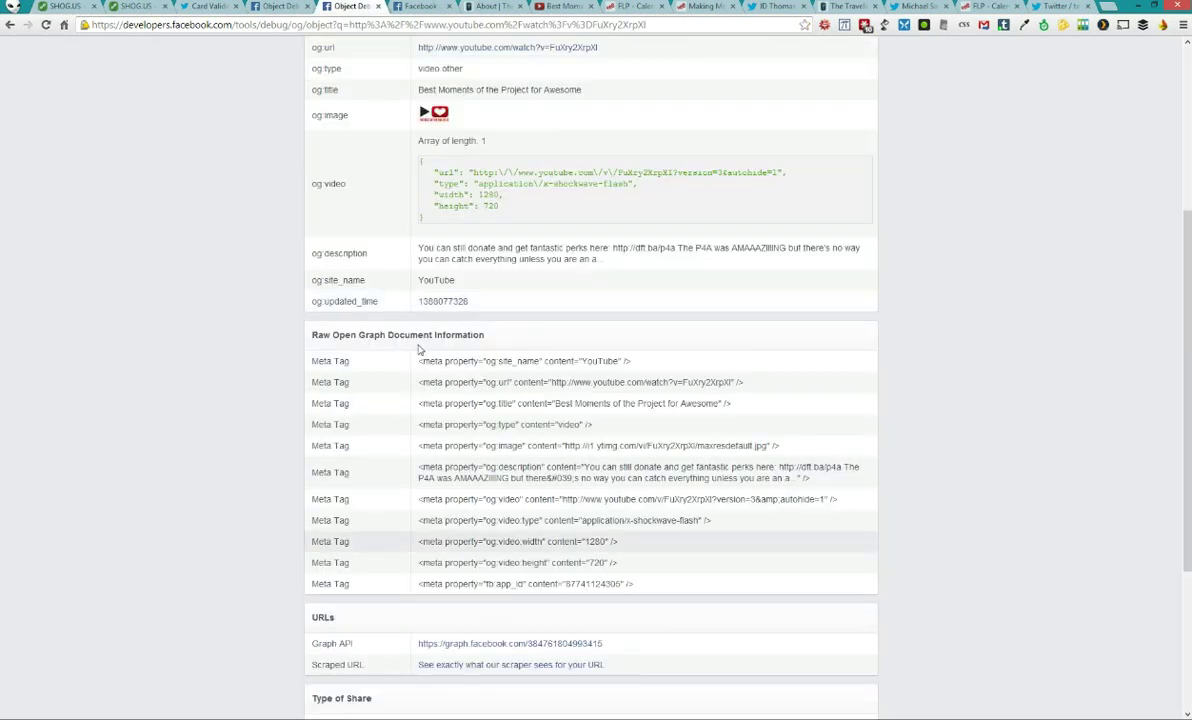
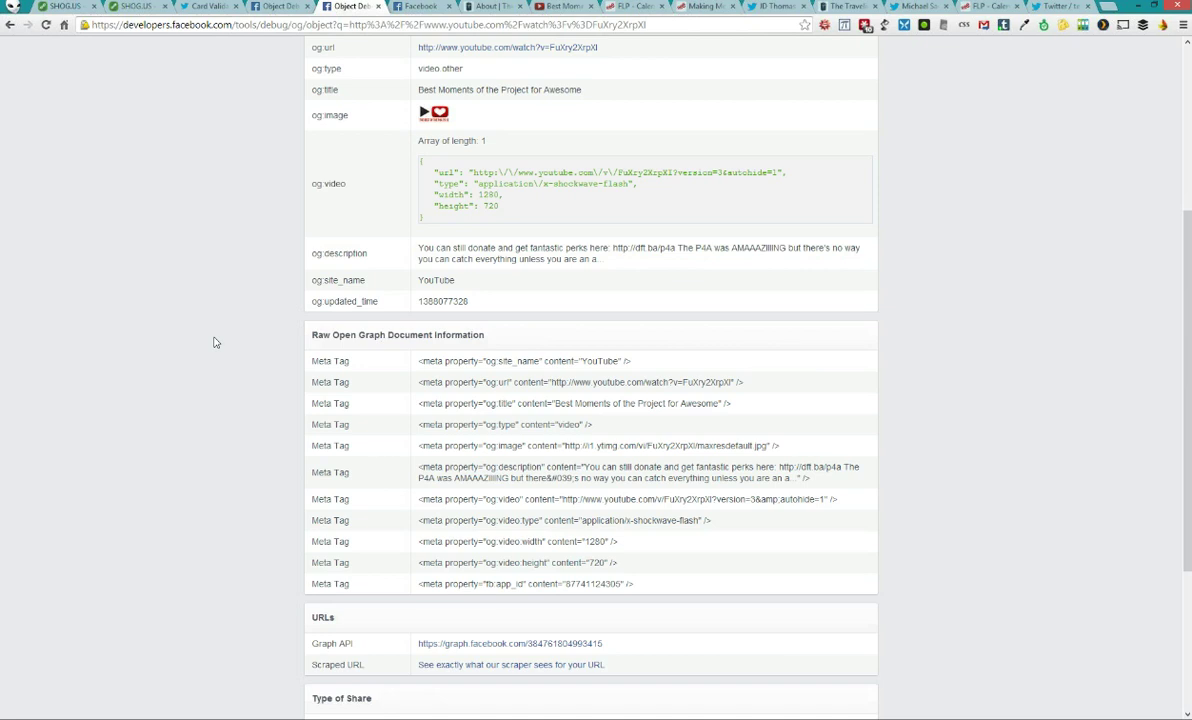
Strip the query after debug/ from the Object Debugger address to load the blank form
click(278, 6)
click(326, 27)
click(330, 28)
key(shift+End)
key(BackSpace)
key(Return)
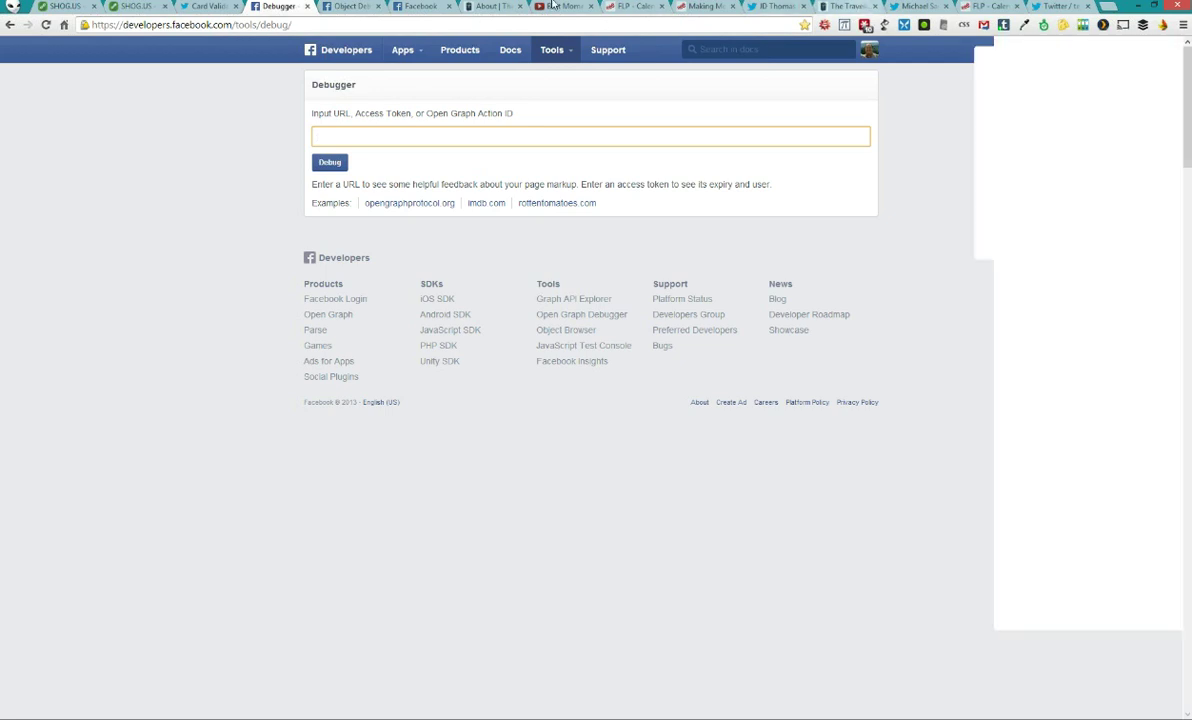
Debug the travelinlibrarian.info blog address and view its og:image warning and object properties
click(845, 6)
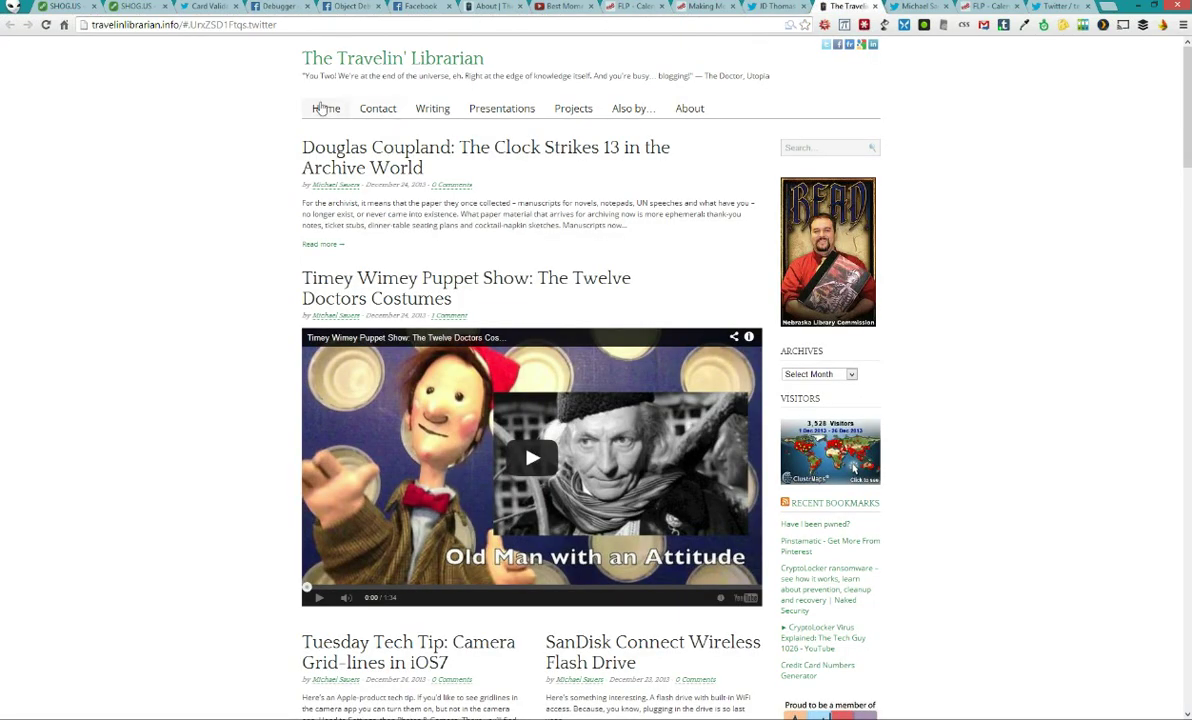
right_click(258, 24)
click(275, 61)
click(278, 6)
key(ctrl+v)
key(Return)
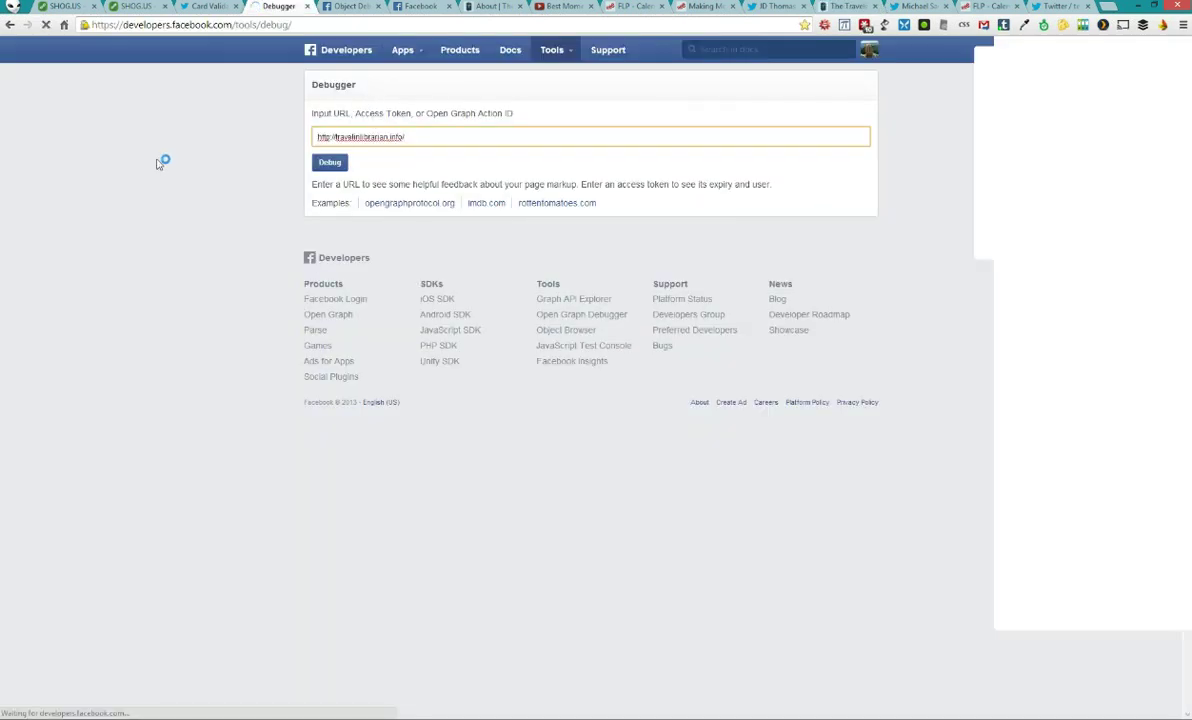
scroll(220, 210, down, 3)
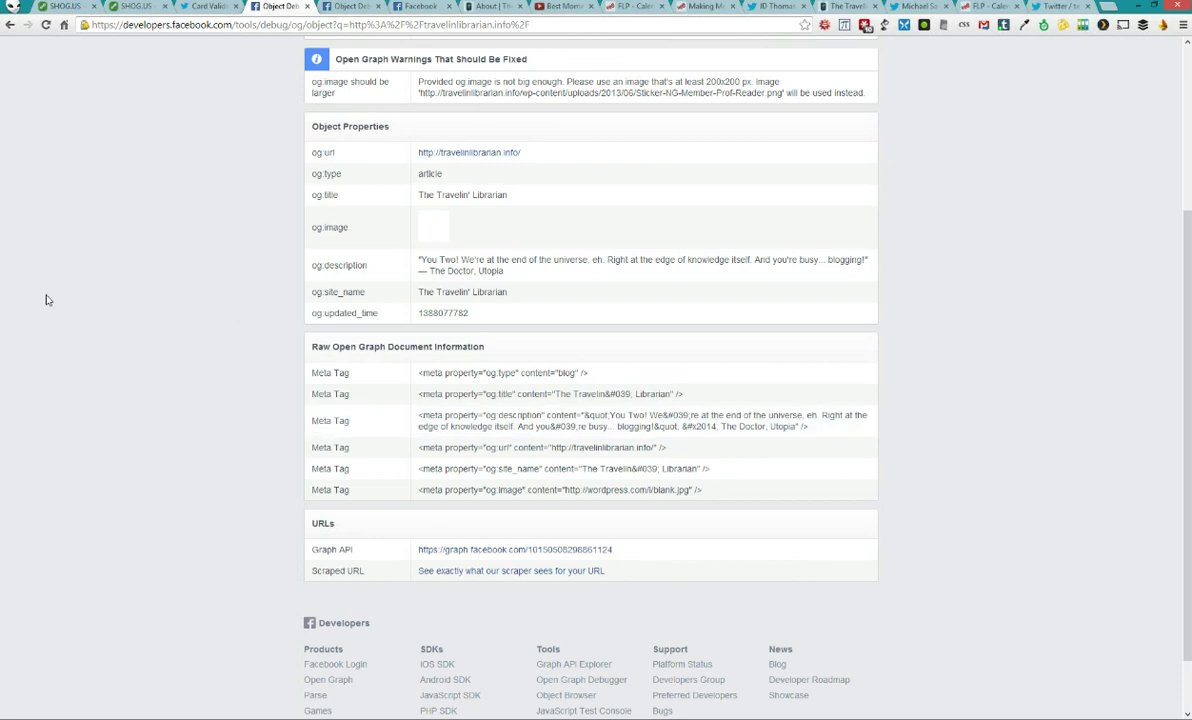
click(490, 6)
key(Return)
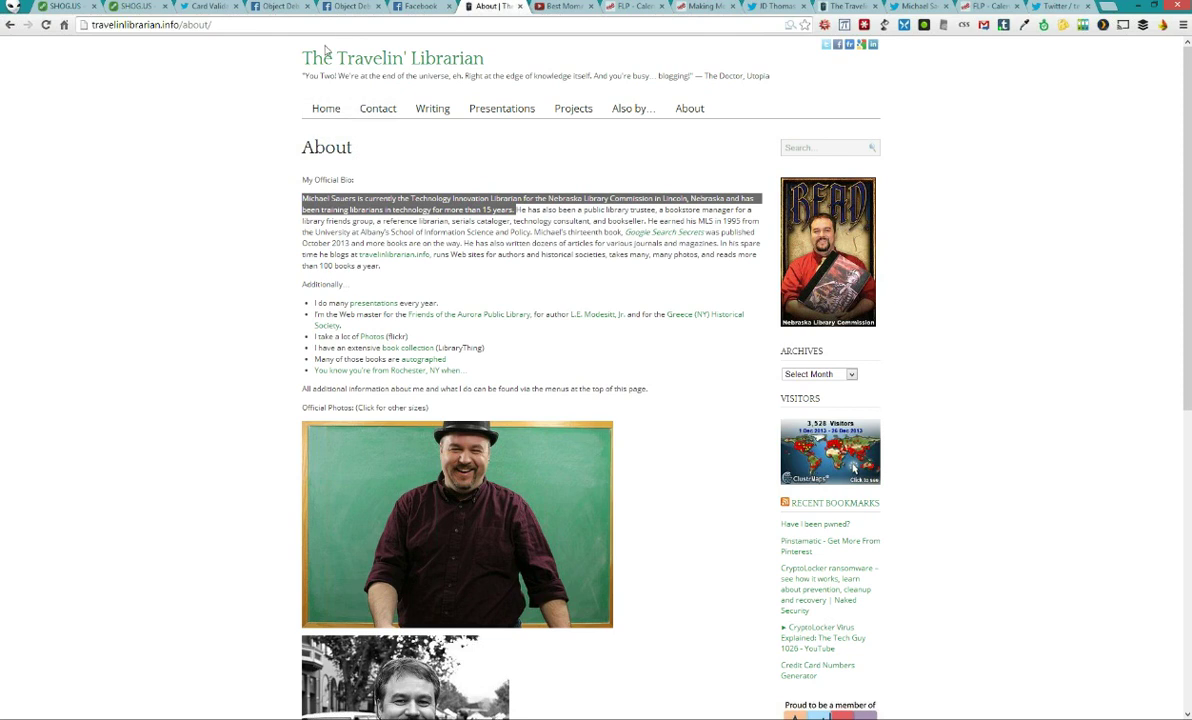
click(285, 6)
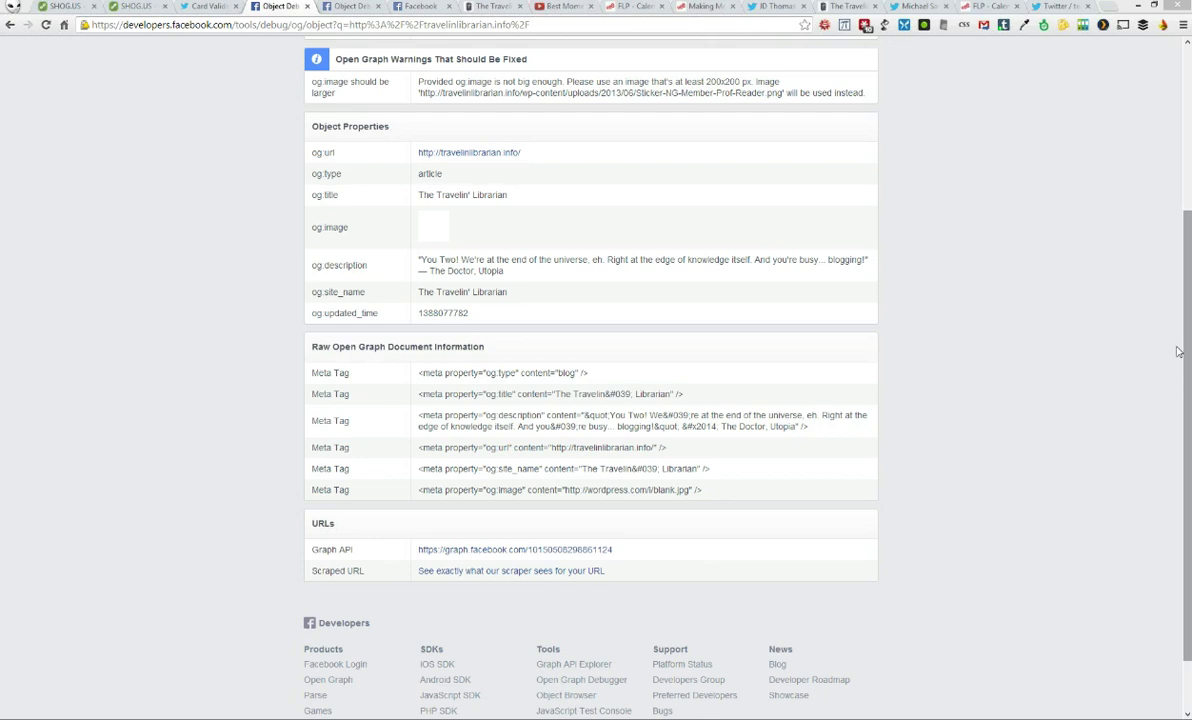
View the SHOG.US admin List Users page, then return Home to the Your Links page
click(148, 6)
click(72, 12)
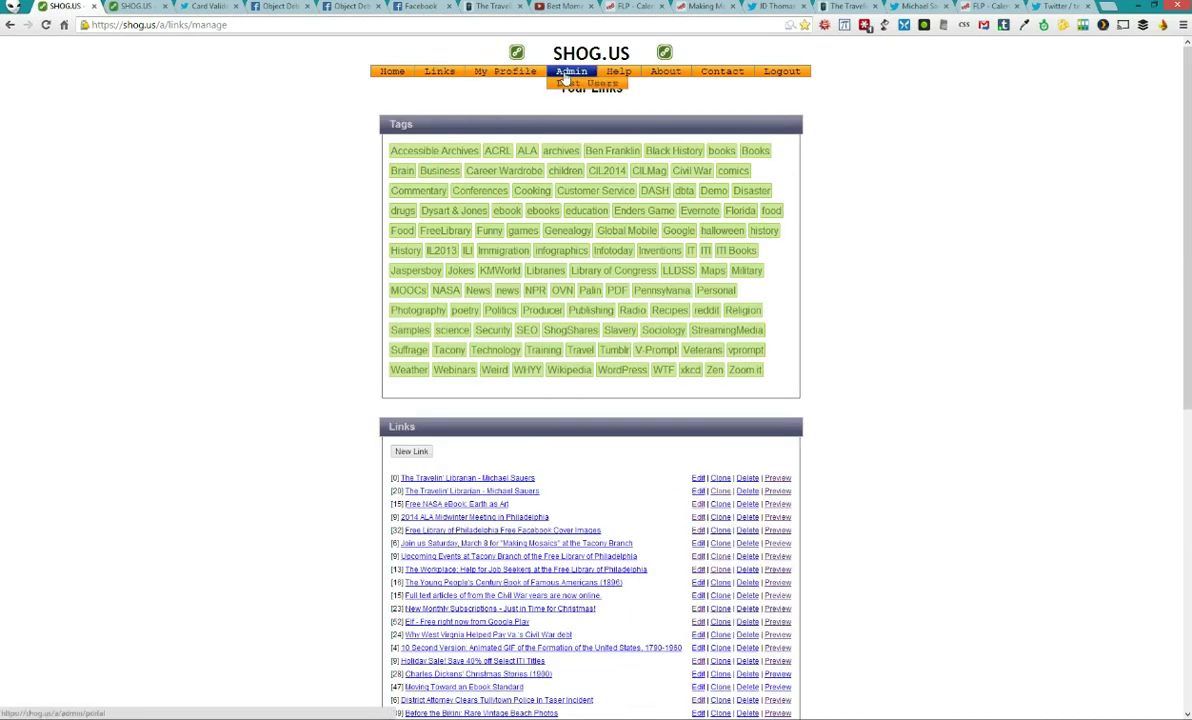
click(563, 86)
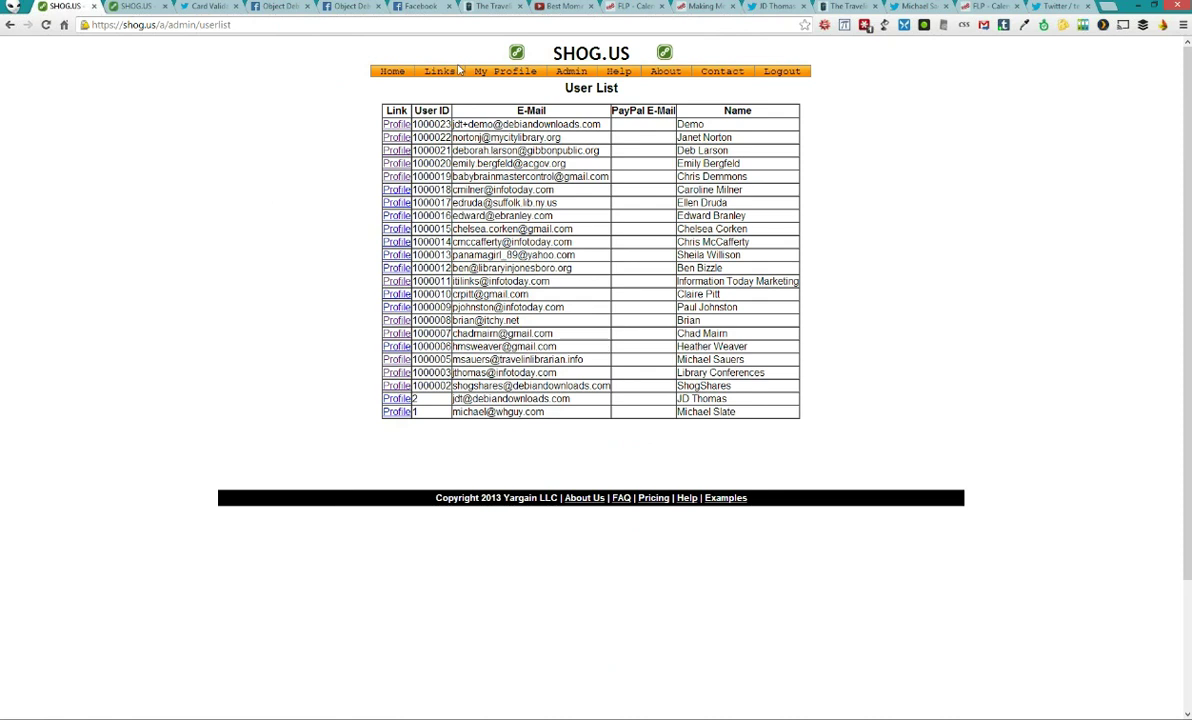
click(386, 76)
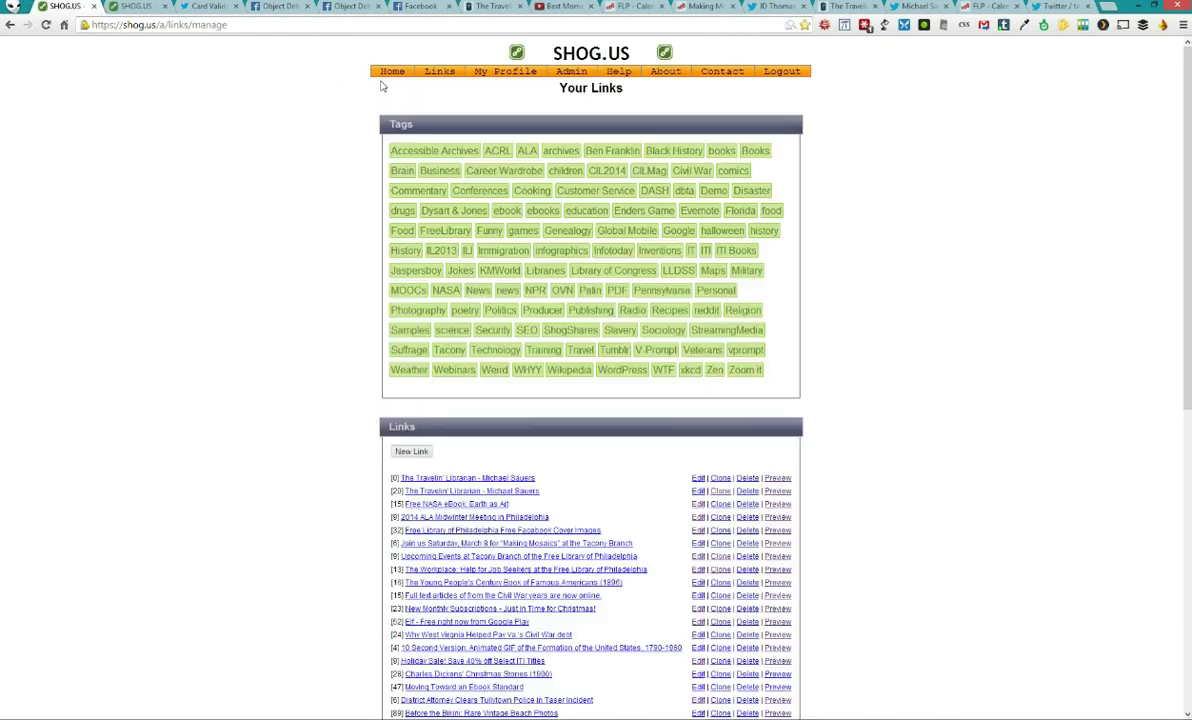